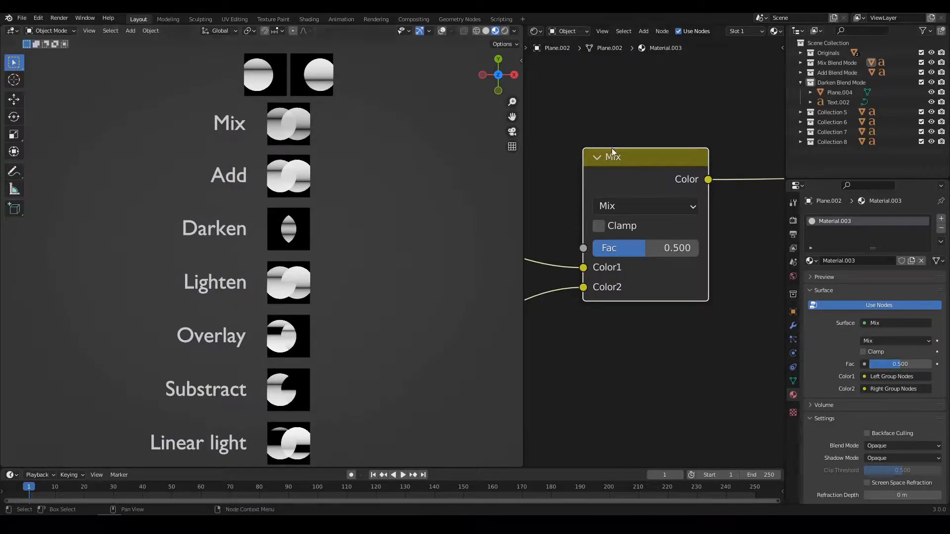
Step: Try the Mix node's factor at 0, restore it to 0.5, and try swapping the Color1 and Color2 inputs
{"action": "left_click_drag", "start_coordinate": [644, 249], "coordinate": [593, 249]}
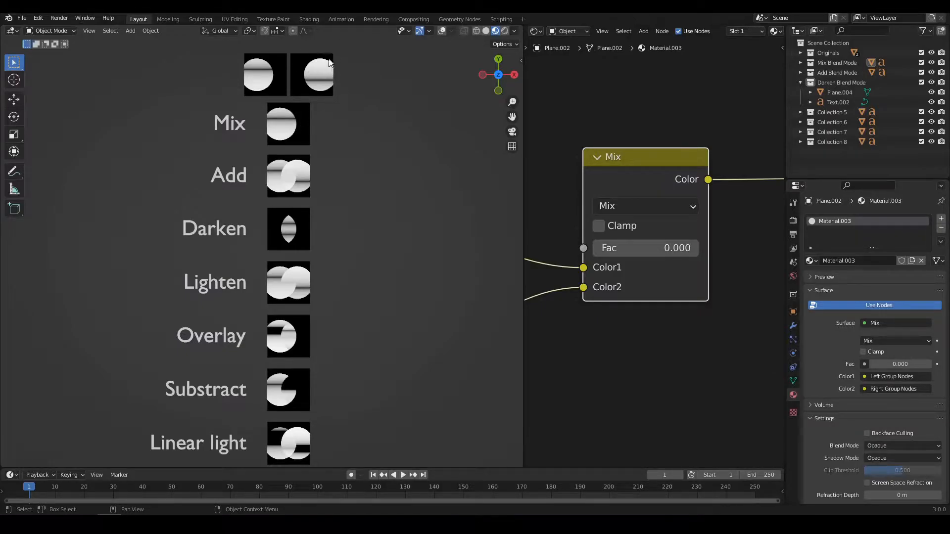
{"action": "left_click_drag", "start_coordinate": [639, 248], "coordinate": [677, 251]}
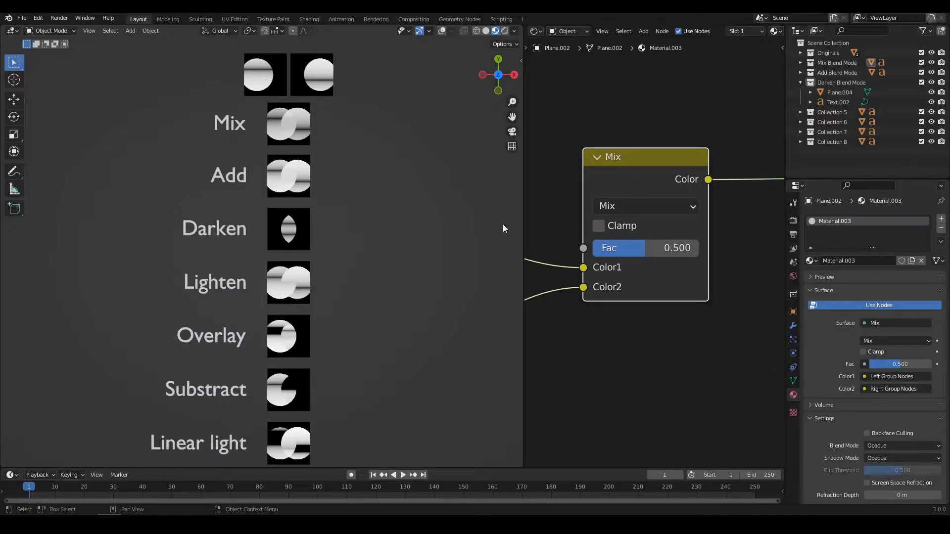
{"action": "left_click_drag", "start_coordinate": [584, 287], "coordinate": [585, 273]}
Step: Select the Add blend plane, try its factor at 1, and try swapping the node's Color1 and Color2 inputs
{"action": "left_click", "coordinate": [291, 177]}
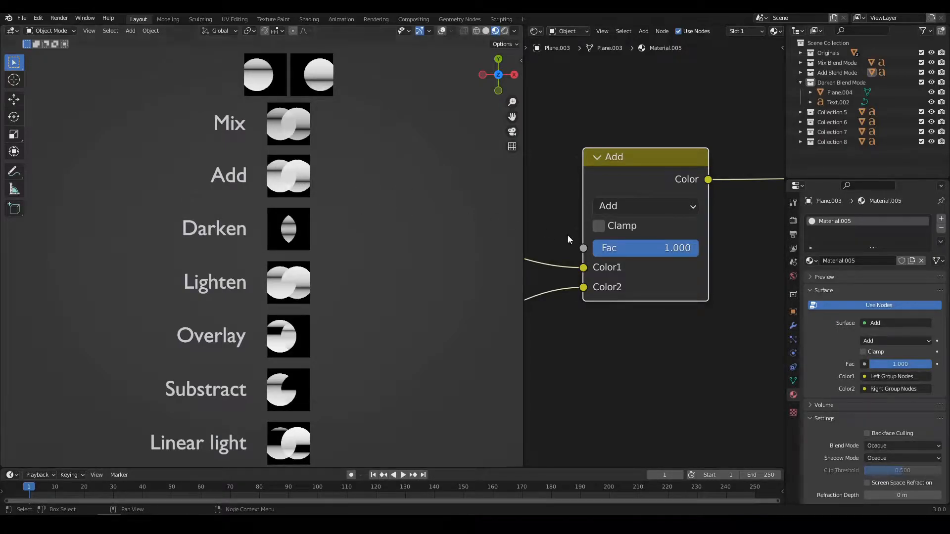
{"action": "mouse_move", "coordinate": [688, 250]}
{"action": "left_mouse_down"}
{"action": "mouse_move", "coordinate": [583, 250]}
{"action": "mouse_move", "coordinate": [697, 248]}
{"action": "left_mouse_up"}
{"action": "left_click_drag", "start_coordinate": [584, 288], "coordinate": [584, 267]}
Step: Select the Darken blend plane and try its node's factor at 0 and at about 0.567
{"action": "left_click", "coordinate": [286, 230]}
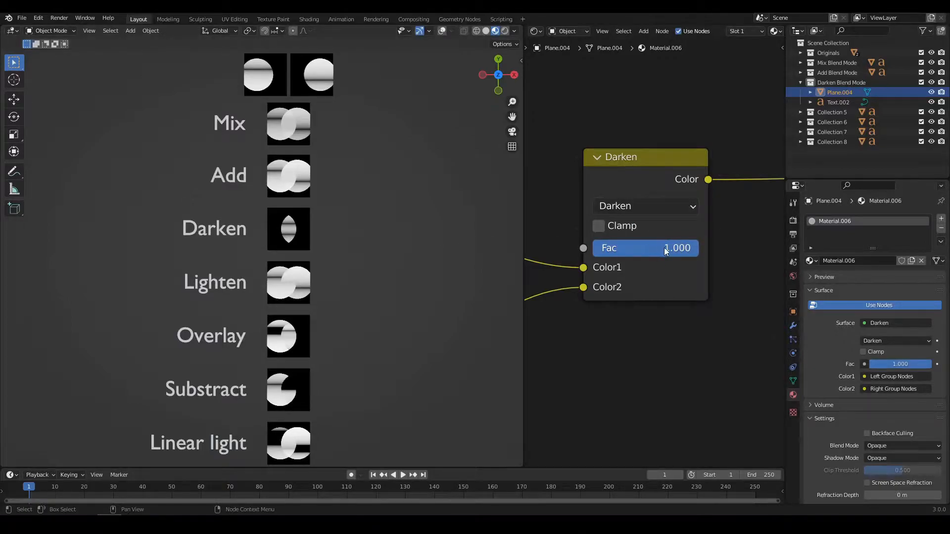
{"action": "left_click_drag", "start_coordinate": [678, 250], "coordinate": [591, 246]}
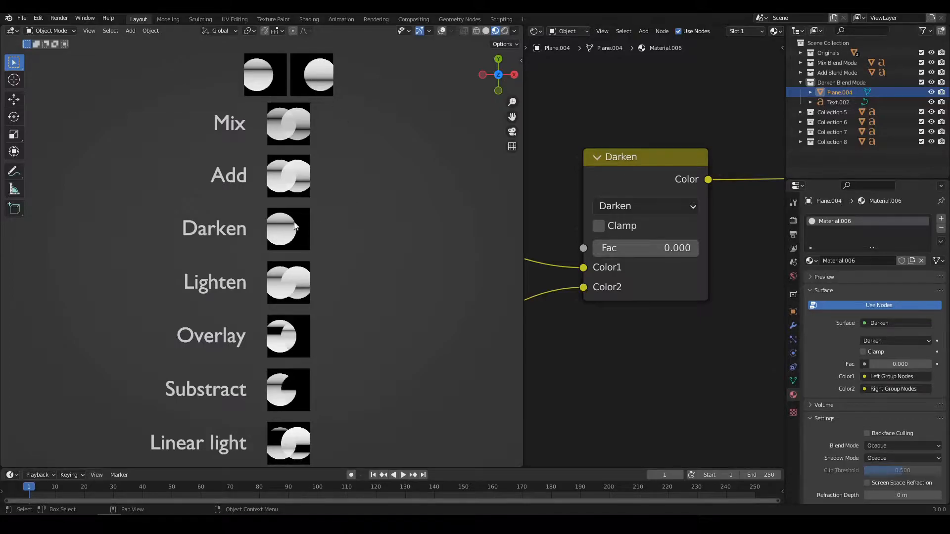
{"action": "left_click_drag", "start_coordinate": [601, 250], "coordinate": [674, 251]}
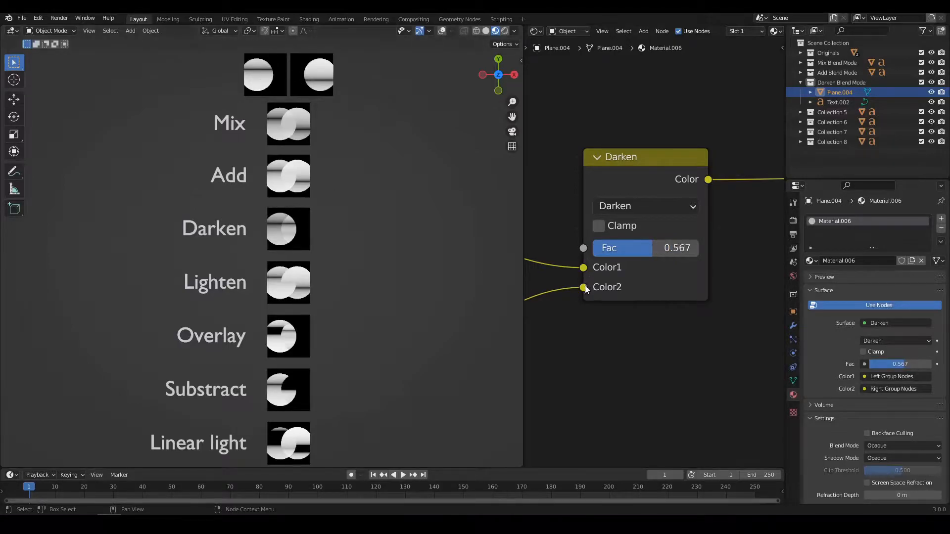
Step: Swap the Darken node's color inputs, try a factor of 0.7, and restore the factor to 1 and the original input order
{"action": "left_click_drag", "start_coordinate": [584, 287], "coordinate": [584, 268]}
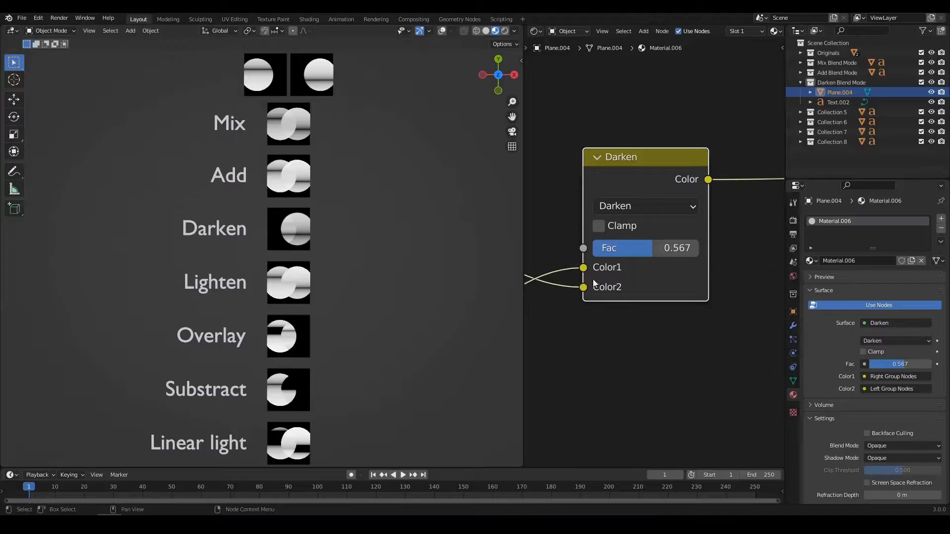
{"action": "mouse_move", "coordinate": [653, 247]}
{"action": "left_mouse_down"}
{"action": "mouse_move", "coordinate": [698, 248]}
{"action": "mouse_move", "coordinate": [652, 248]}
{"action": "mouse_move", "coordinate": [667, 248]}
{"action": "left_mouse_up"}
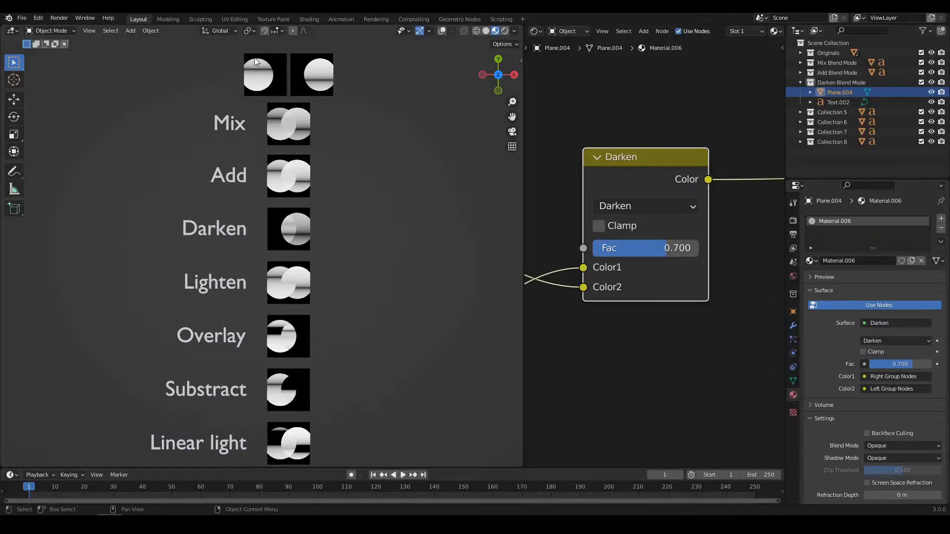
{"action": "left_click_drag", "start_coordinate": [616, 245], "coordinate": [699, 248]}
{"action": "left_click_drag", "start_coordinate": [596, 280], "coordinate": [624, 266]}
Step: Select the Lighten blend plane, try its node's factor at 0 and about 0.192, and restore it to 1
{"action": "left_click", "coordinate": [287, 284]}
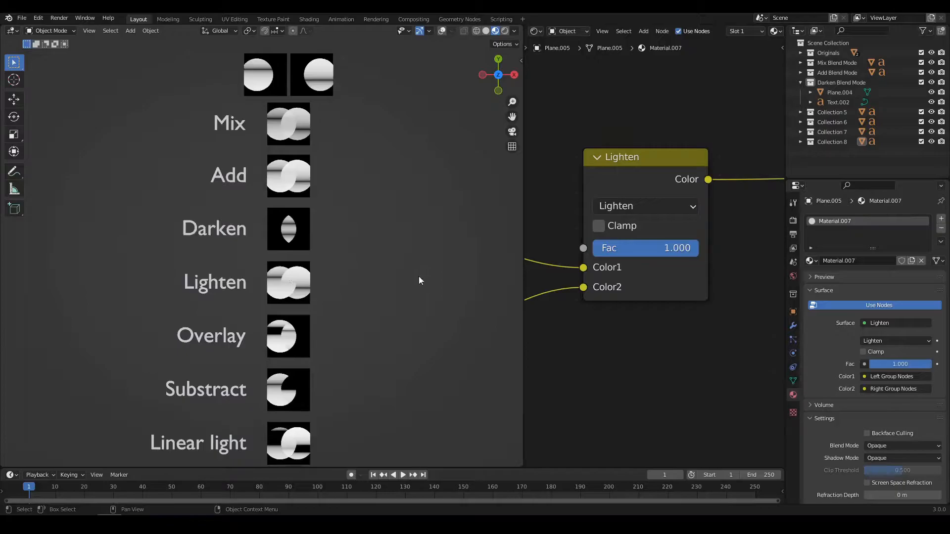
{"action": "left_click_drag", "start_coordinate": [693, 248], "coordinate": [593, 249]}
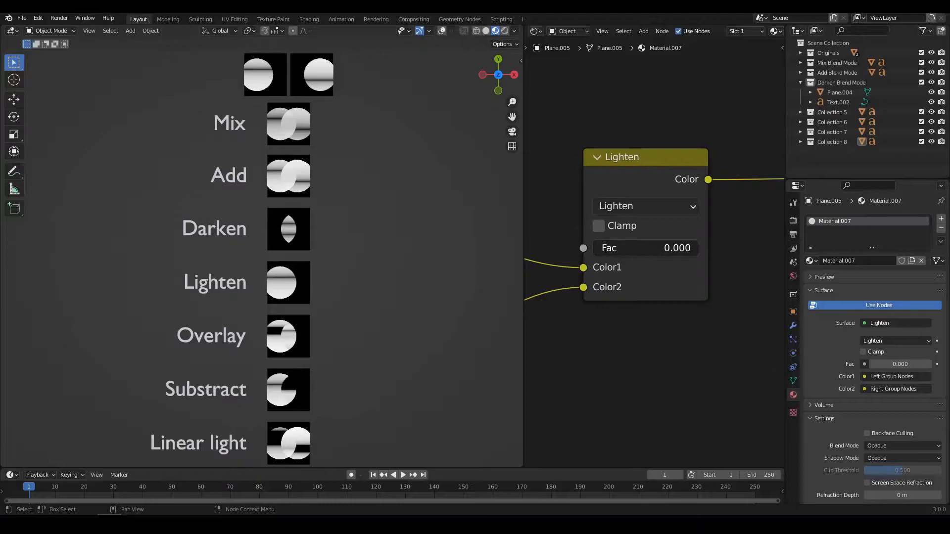
{"action": "left_click_drag", "start_coordinate": [594, 248], "coordinate": [613, 249]}
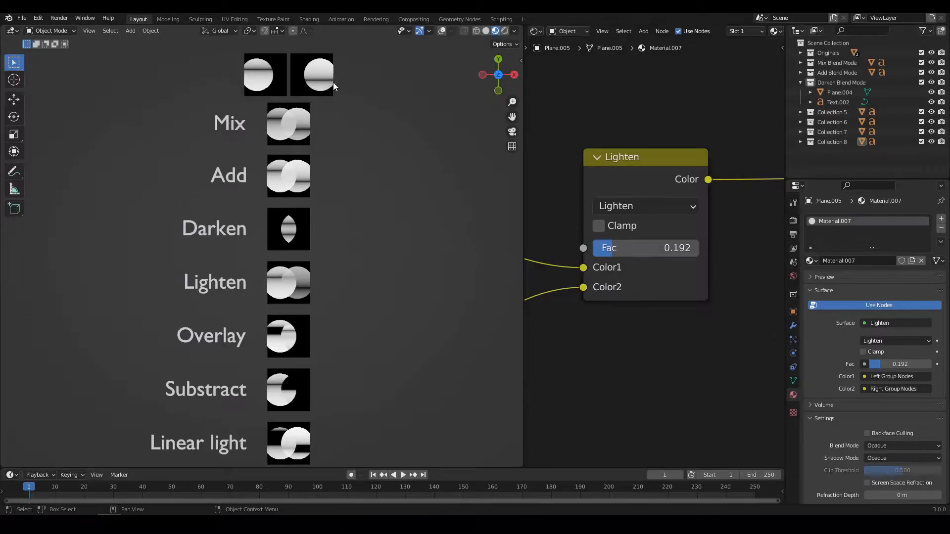
{"action": "left_click_drag", "start_coordinate": [616, 248], "coordinate": [703, 249]}
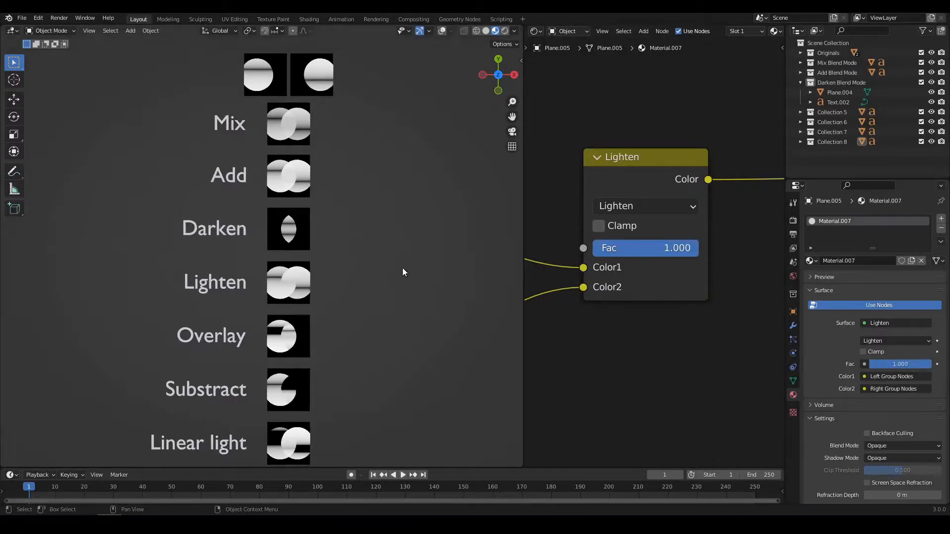
Step: Select the Overlay blend plane, try its node's factor at 0, and restore it to 1
{"action": "left_click", "coordinate": [287, 339]}
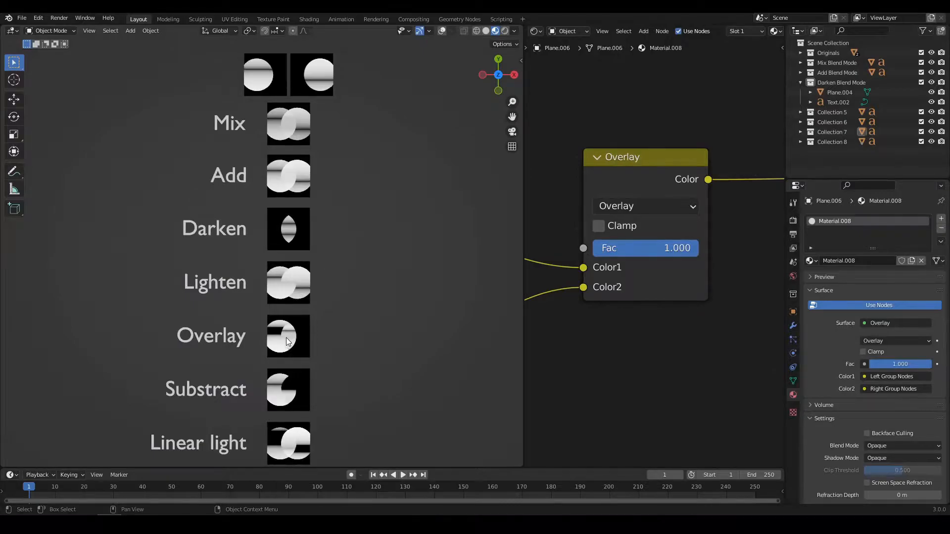
{"action": "left_click_drag", "start_coordinate": [686, 251], "coordinate": [592, 250]}
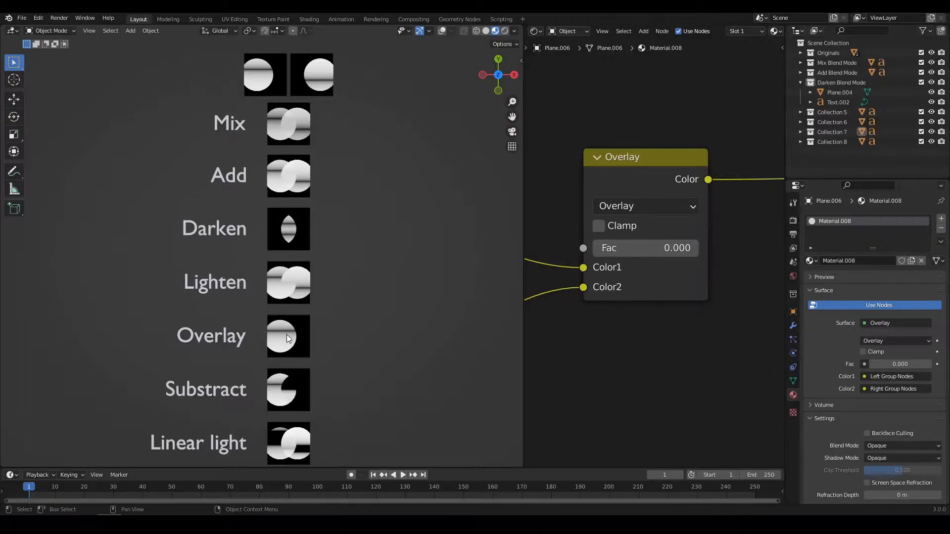
{"action": "left_click_drag", "start_coordinate": [596, 248], "coordinate": [680, 248]}
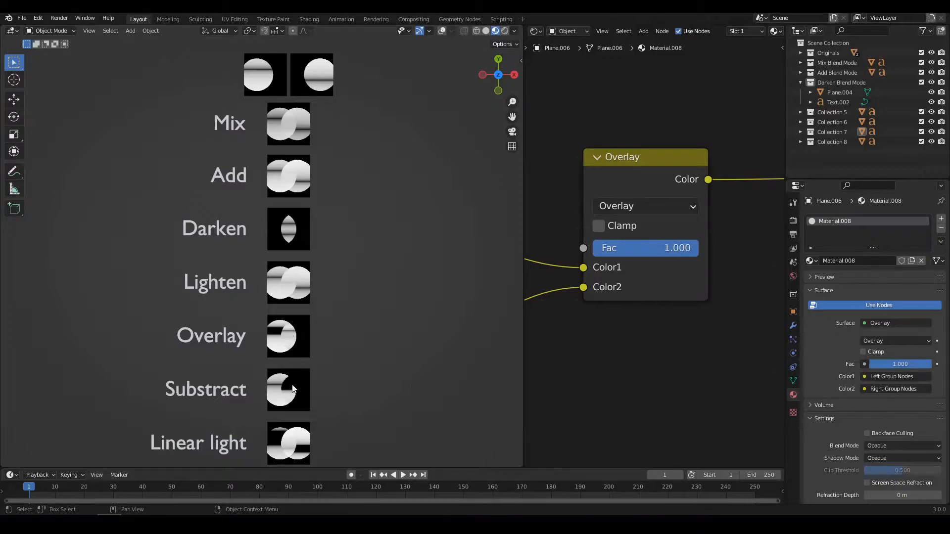
Step: Select the Subtract blend plane, lower its node's factor to 0, and bring it back to 1
{"action": "left_click", "coordinate": [292, 385]}
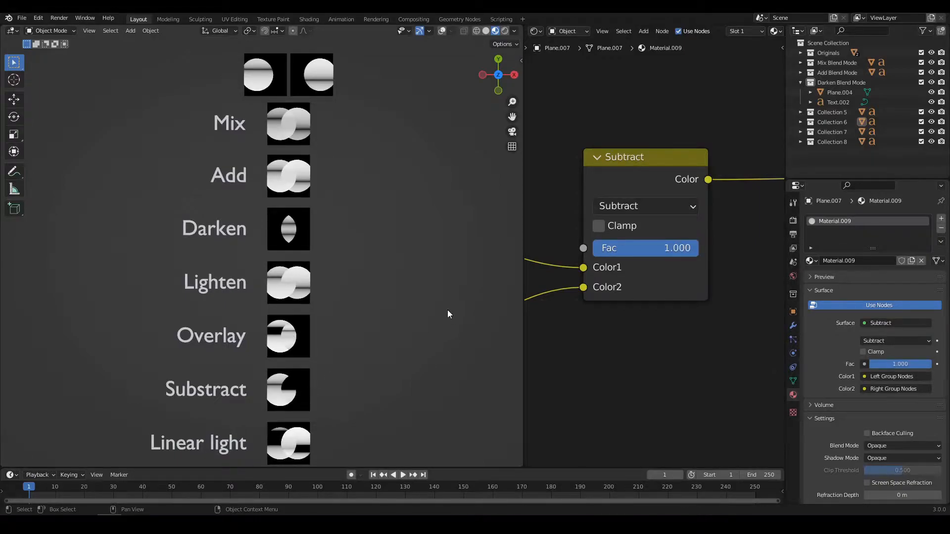
{"action": "left_click_drag", "start_coordinate": [670, 246], "coordinate": [564, 247]}
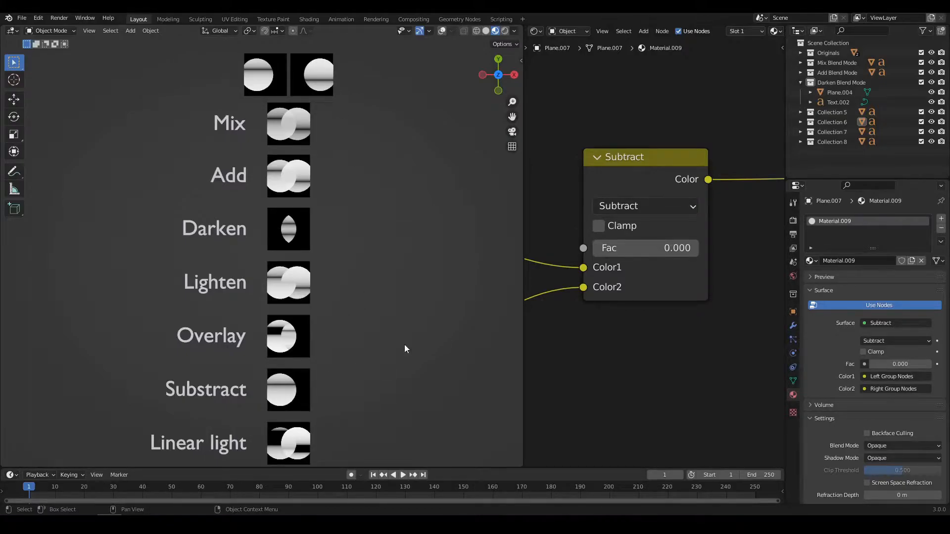
{"action": "left_click_drag", "start_coordinate": [614, 248], "coordinate": [688, 248]}
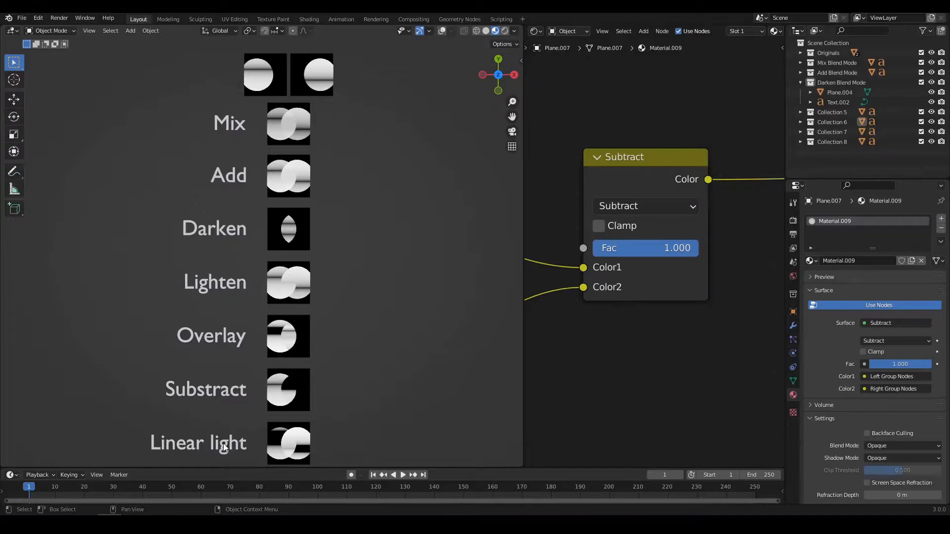
Step: Select the Linear Light blend plane, try its factor at 0, 0.55, 0.067 and 0.458, and raise it back up
{"action": "left_click", "coordinate": [291, 444]}
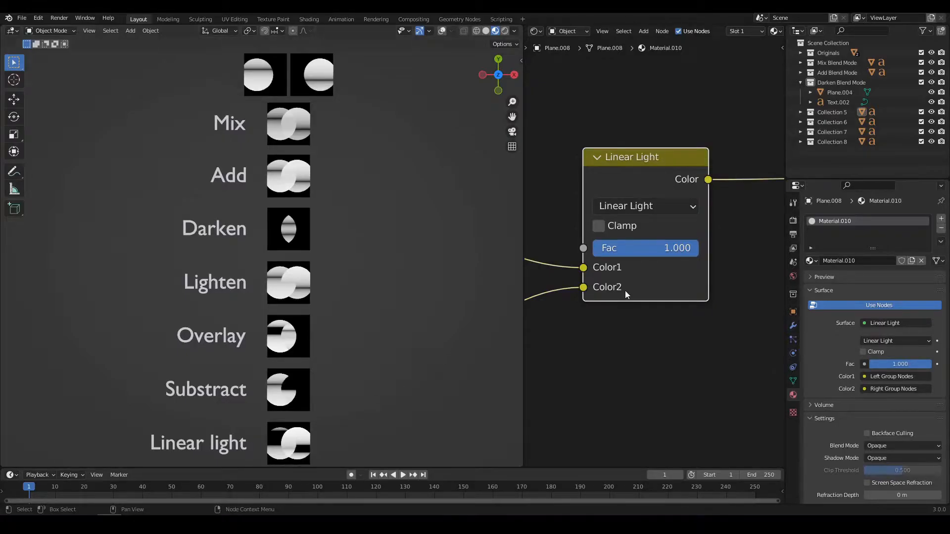
{"action": "left_click_drag", "start_coordinate": [680, 245], "coordinate": [570, 246]}
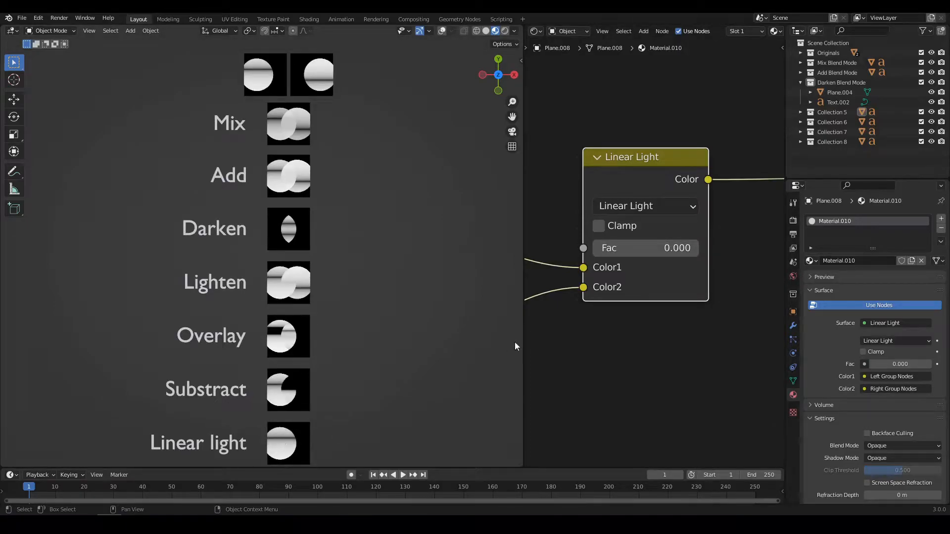
{"action": "mouse_move", "coordinate": [596, 249]}
{"action": "left_mouse_down"}
{"action": "mouse_move", "coordinate": [693, 248]}
{"action": "mouse_move", "coordinate": [599, 248]}
{"action": "left_mouse_up"}
{"action": "left_click_drag", "start_coordinate": [609, 248], "coordinate": [651, 248]}
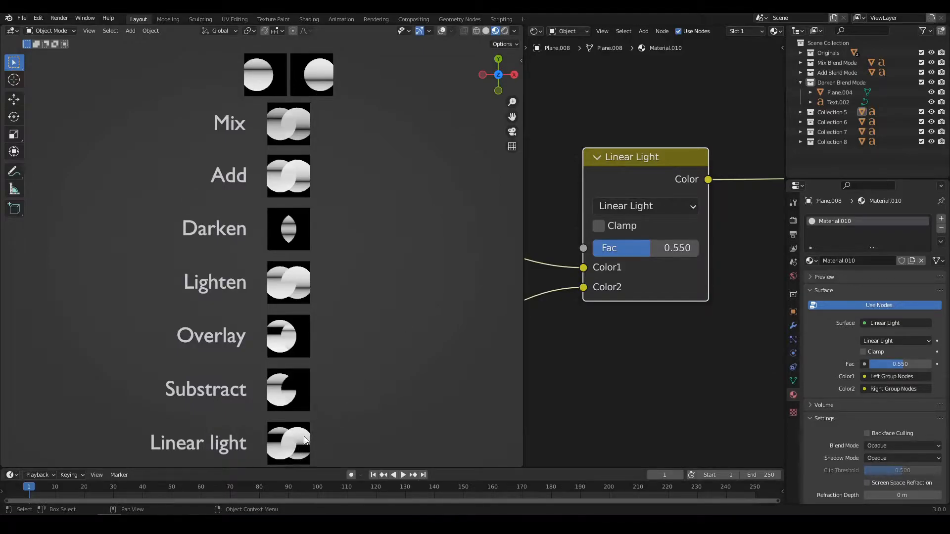
{"action": "left_click_drag", "start_coordinate": [644, 250], "coordinate": [601, 250]}
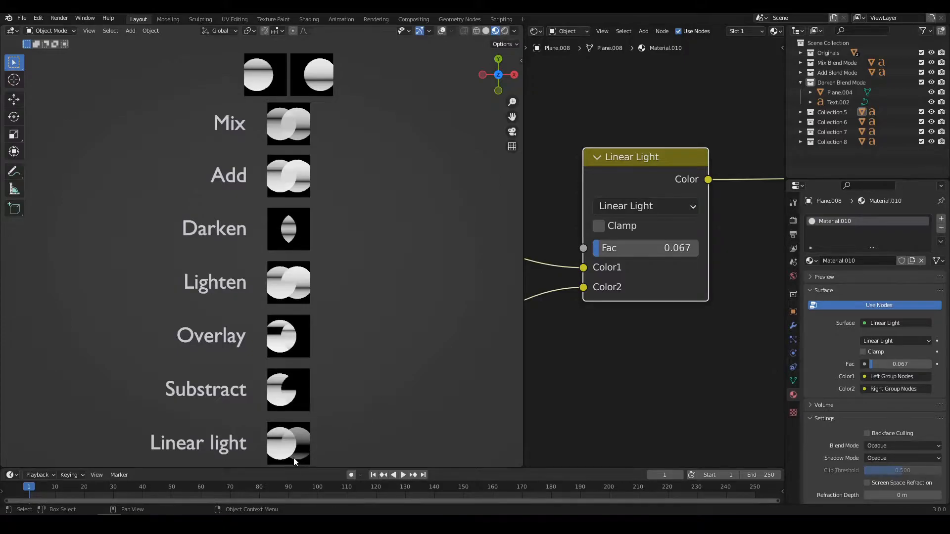
{"action": "left_click_drag", "start_coordinate": [596, 250], "coordinate": [640, 257]}
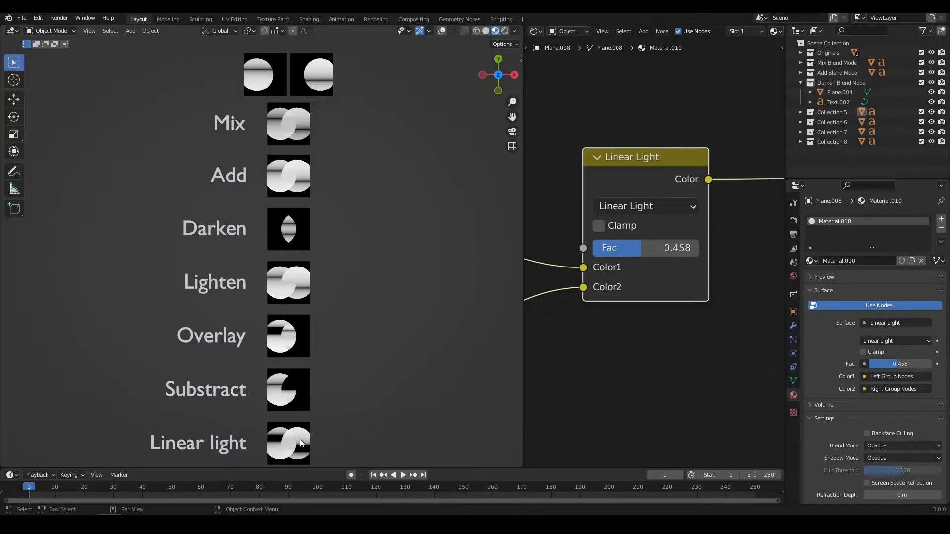
{"action": "left_click_drag", "start_coordinate": [637, 252], "coordinate": [699, 250]}
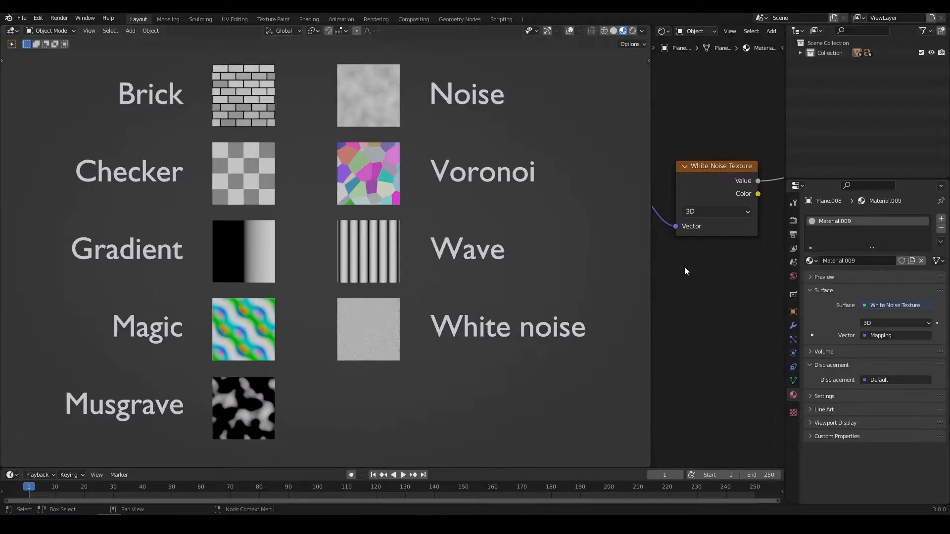
Step: Open the list of nodes that can be added to the White Noise plane's material
{"action": "key", "text": "shift+a"}
{"action": "mouse_move", "coordinate": [693, 287]}
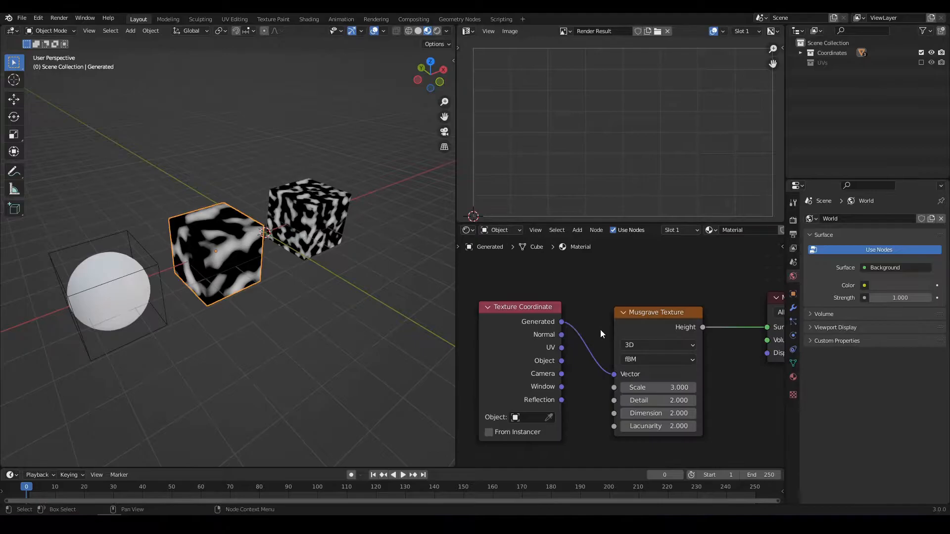
Step: Inspect the Texture Coordinate node of the cube using Generated coordinates and select the rear cube to compare
{"action": "left_click", "coordinate": [545, 307]}
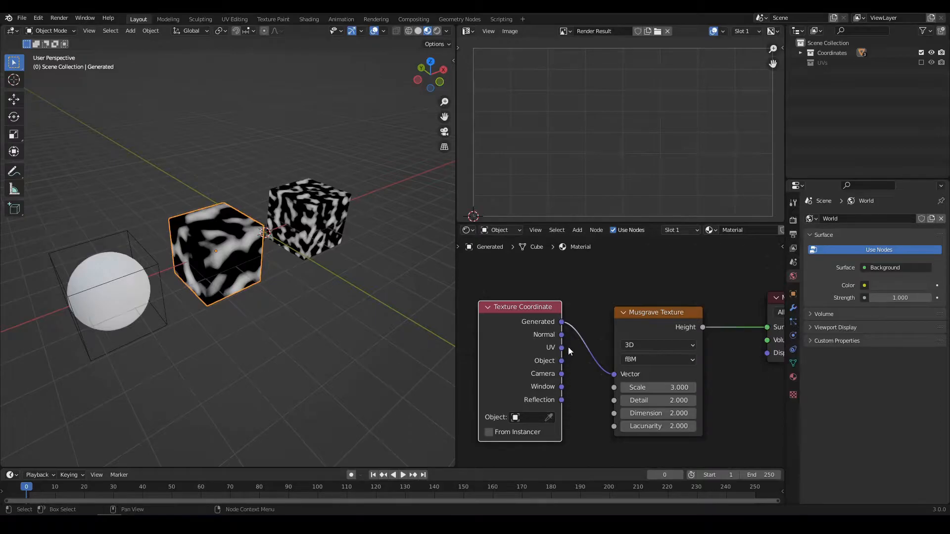
{"action": "mouse_move", "coordinate": [561, 361]}
{"action": "left_mouse_down"}
{"action": "mouse_move", "coordinate": [583, 363]}
{"action": "mouse_move", "coordinate": [576, 366]}
{"action": "left_mouse_up"}
{"action": "left_click", "coordinate": [312, 225]}
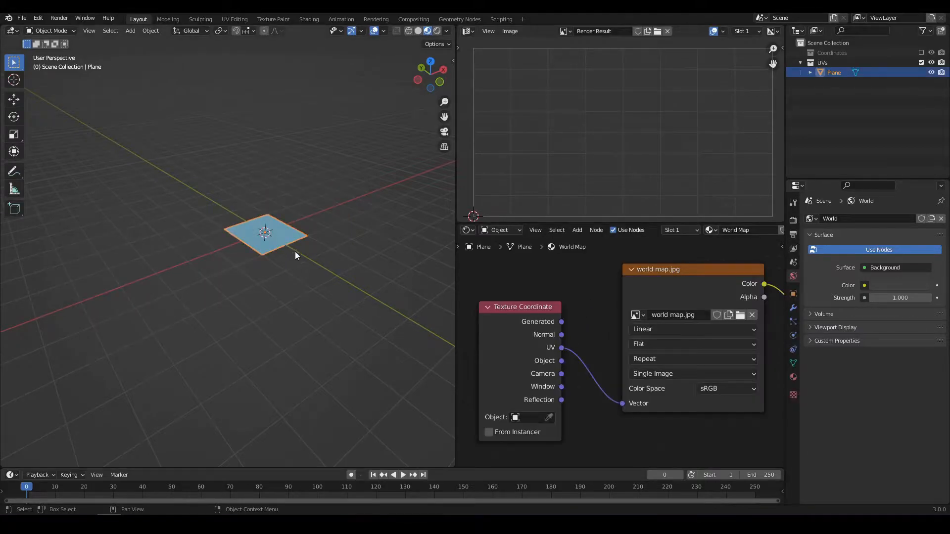
Step: Display world map.jpg in the image editor in place of the render result
{"action": "scroll", "coordinate": [295, 255], "scroll_direction": "up", "scroll_amount": 6}
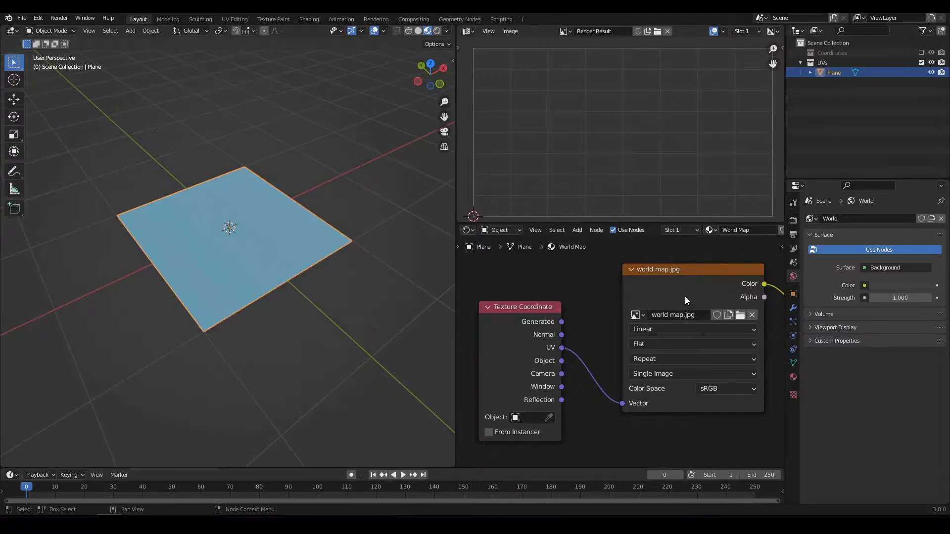
{"action": "scroll", "coordinate": [644, 145], "scroll_direction": "down", "scroll_amount": 2}
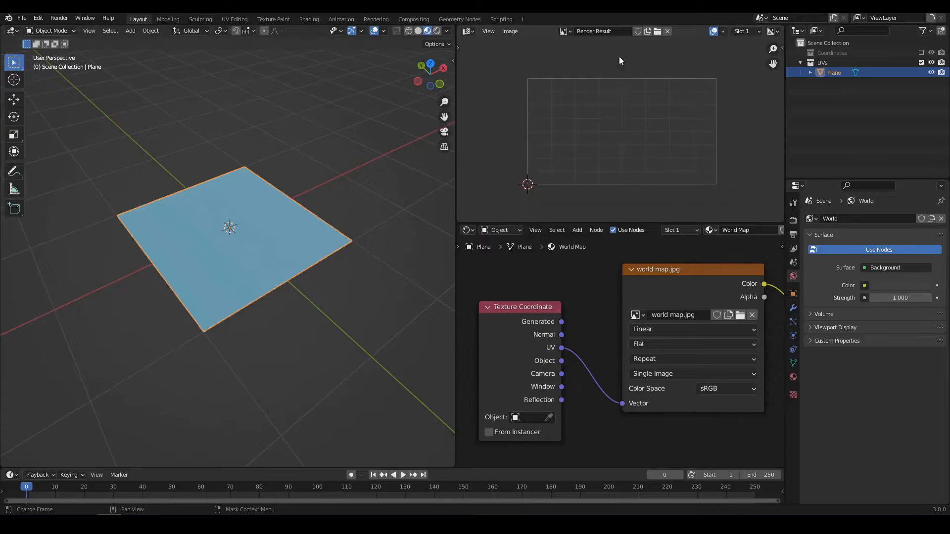
{"action": "left_click", "coordinate": [567, 33]}
{"action": "left_click", "coordinate": [584, 53]}
{"action": "scroll", "coordinate": [616, 141], "scroll_direction": "up", "scroll_amount": 4}
{"action": "scroll", "coordinate": [620, 143], "scroll_direction": "down", "scroll_amount": 2}
{"action": "middle_click_drag", "start_coordinate": [626, 167], "coordinate": [623, 161]}
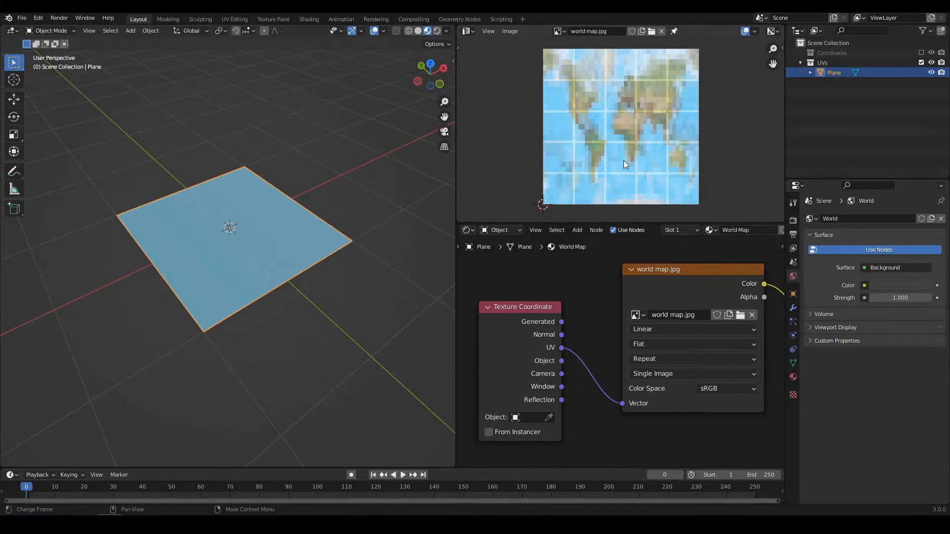
{"action": "middle_click_drag", "start_coordinate": [611, 194], "coordinate": [631, 143]}
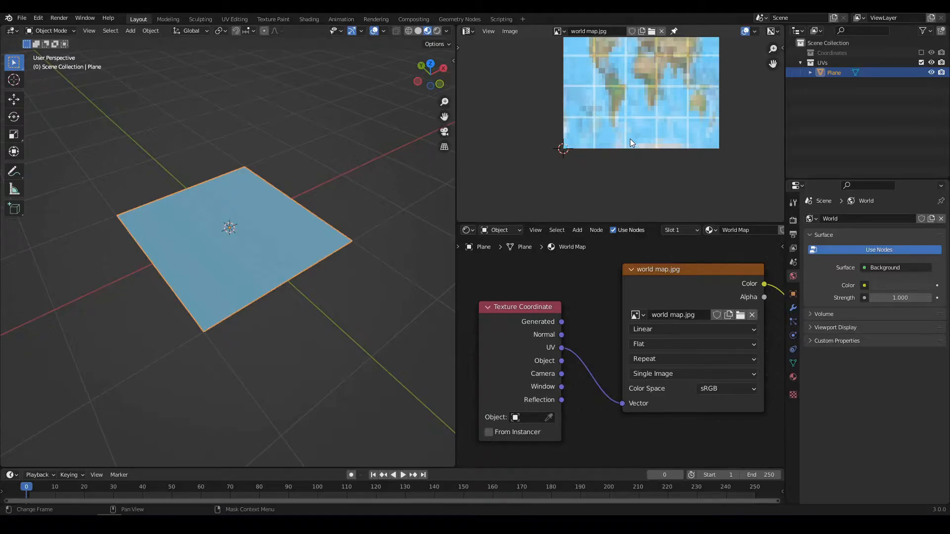
Step: Draw a horizontal arrow beneath the world map image and a vertical upward arrow beside it to mark the UV axes
{"action": "scroll", "coordinate": [599, 162], "scroll_direction": "up", "scroll_amount": 3}
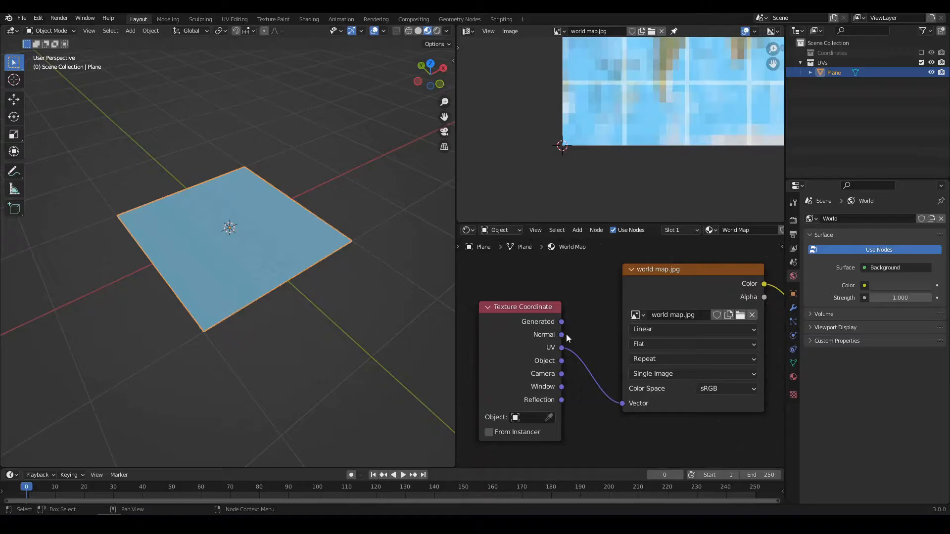
{"action": "scroll", "coordinate": [608, 198], "scroll_direction": "down", "scroll_amount": 5}
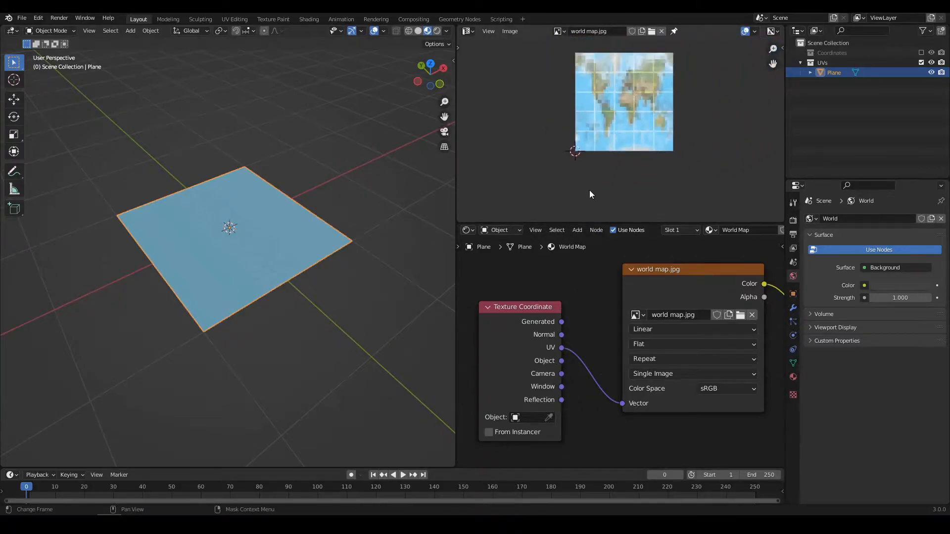
{"action": "scroll", "coordinate": [608, 197], "scroll_direction": "up", "scroll_amount": 2}
{"action": "scroll", "coordinate": [611, 180], "scroll_direction": "down", "scroll_amount": 1}
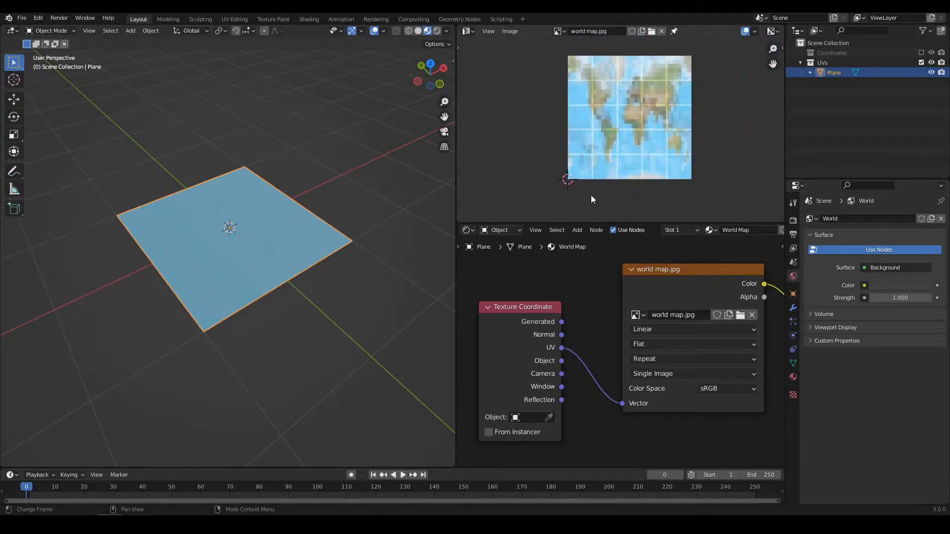
{"action": "left_click_drag", "start_coordinate": [564, 201], "coordinate": [699, 200]}
{"action": "left_click_drag", "start_coordinate": [541, 182], "coordinate": [541, 56]}
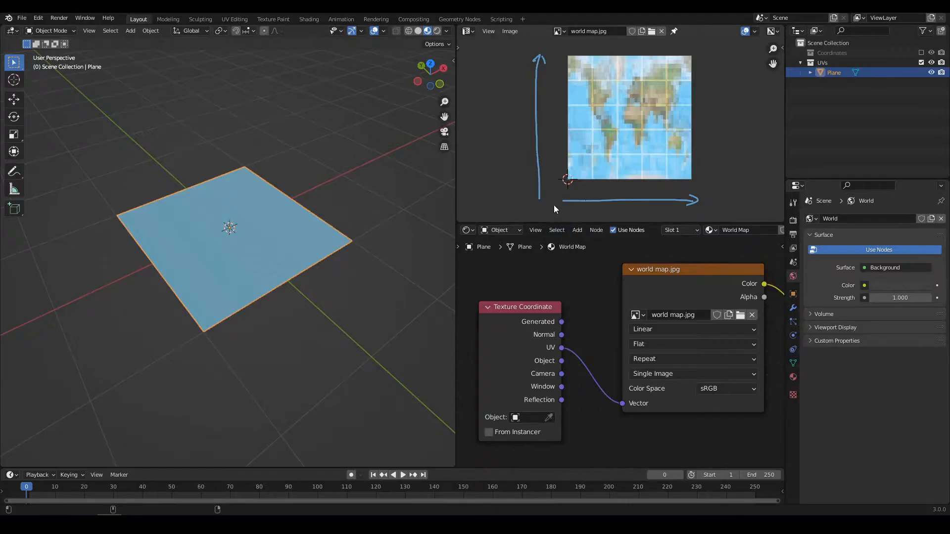
Step: Label the axis arrows U and V, write 0 and 1 at the ends of the U axis, and 1 at the end of V
{"action": "mouse_move", "coordinate": [549, 201]}
{"action": "left_mouse_down"}
{"action": "mouse_move", "coordinate": [555, 212]}
{"action": "mouse_move", "coordinate": [558, 199]}
{"action": "mouse_move", "coordinate": [534, 212]}
{"action": "mouse_move", "coordinate": [540, 198]}
{"action": "left_mouse_up"}
{"action": "middle_click_drag", "start_coordinate": [670, 147], "coordinate": [639, 127]}
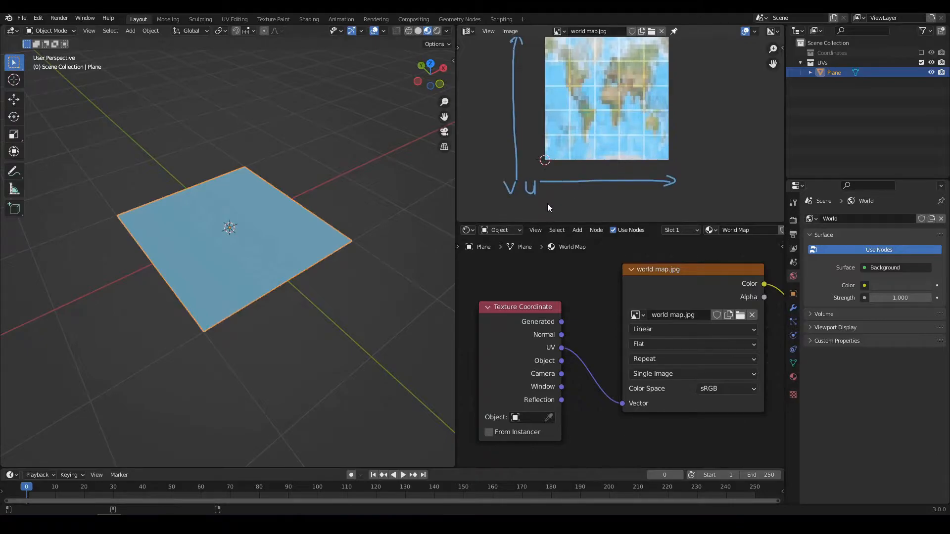
{"action": "left_click_drag", "start_coordinate": [547, 167], "coordinate": [546, 169]}
{"action": "left_click_drag", "start_coordinate": [662, 168], "coordinate": [672, 170]}
{"action": "middle_click_drag", "start_coordinate": [622, 132], "coordinate": [642, 161]}
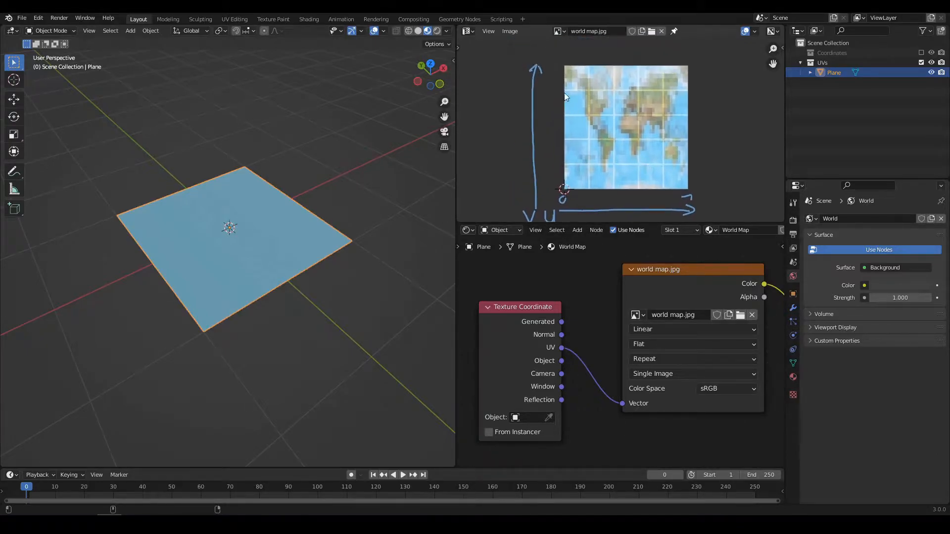
{"action": "left_click_drag", "start_coordinate": [549, 66], "coordinate": [558, 72]}
Step: Write the tick values 0,2, 0,4, 0,6 and 0,8 beneath the world map's vertical grid lines along the U axis
{"action": "scroll", "coordinate": [608, 169], "scroll_direction": "up", "scroll_amount": 3}
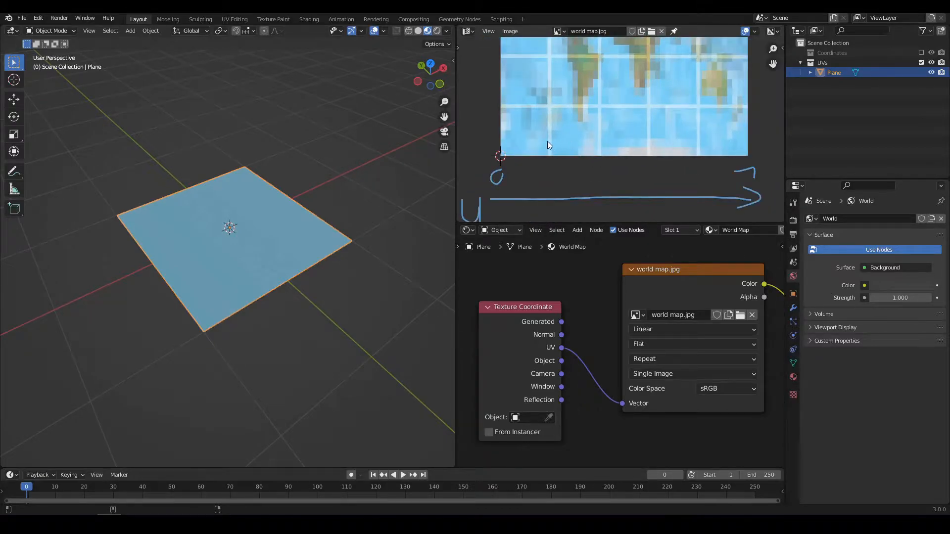
{"action": "mouse_move", "coordinate": [528, 172]}
{"action": "left_mouse_down"}
{"action": "mouse_move", "coordinate": [550, 183]}
{"action": "mouse_move", "coordinate": [590, 169]}
{"action": "mouse_move", "coordinate": [605, 181]}
{"action": "mouse_move", "coordinate": [638, 173]}
{"action": "left_mouse_up"}
{"action": "left_click_drag", "start_coordinate": [704, 173], "coordinate": [700, 168]}
{"action": "scroll", "coordinate": [625, 141], "scroll_direction": "down", "scroll_amount": 2}
{"action": "middle_click_drag", "start_coordinate": [602, 136], "coordinate": [614, 182]}
{"action": "middle_click_drag", "start_coordinate": [621, 115], "coordinate": [604, 120]}
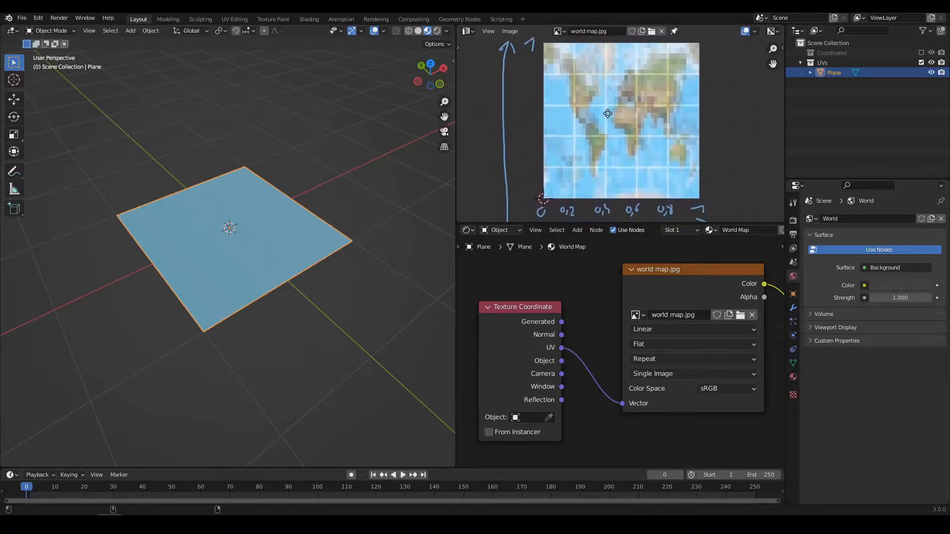
Step: Circle the grid-line crossing at U 0,2 on the western side of North America in the world map
{"action": "scroll", "coordinate": [617, 147], "scroll_direction": "up", "scroll_amount": 1}
{"action": "scroll", "coordinate": [616, 147], "scroll_direction": "down", "scroll_amount": 1}
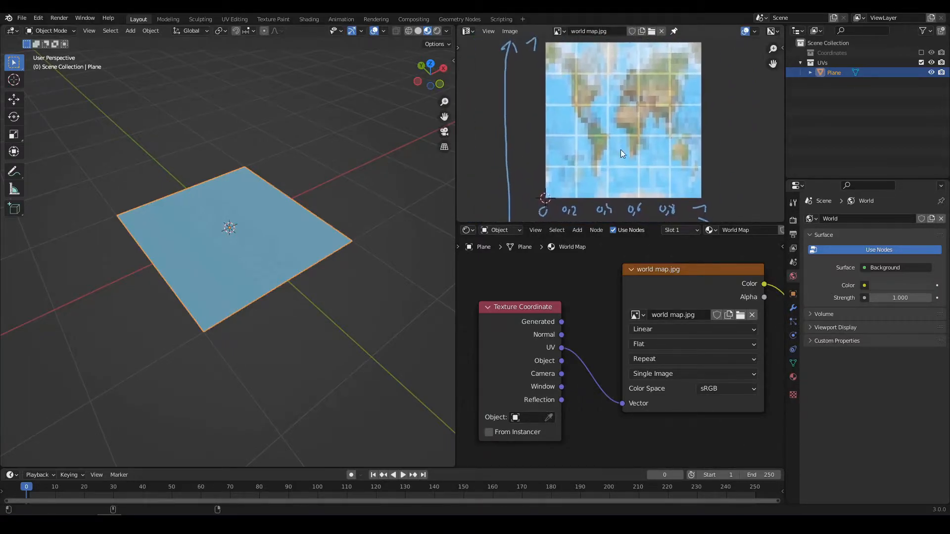
{"action": "scroll", "coordinate": [587, 113], "scroll_direction": "up", "scroll_amount": 1}
{"action": "mouse_move", "coordinate": [587, 113]}
{"action": "middle_mouse_down"}
{"action": "mouse_move", "coordinate": [579, 105]}
{"action": "mouse_move", "coordinate": [599, 126]}
{"action": "middle_mouse_up"}
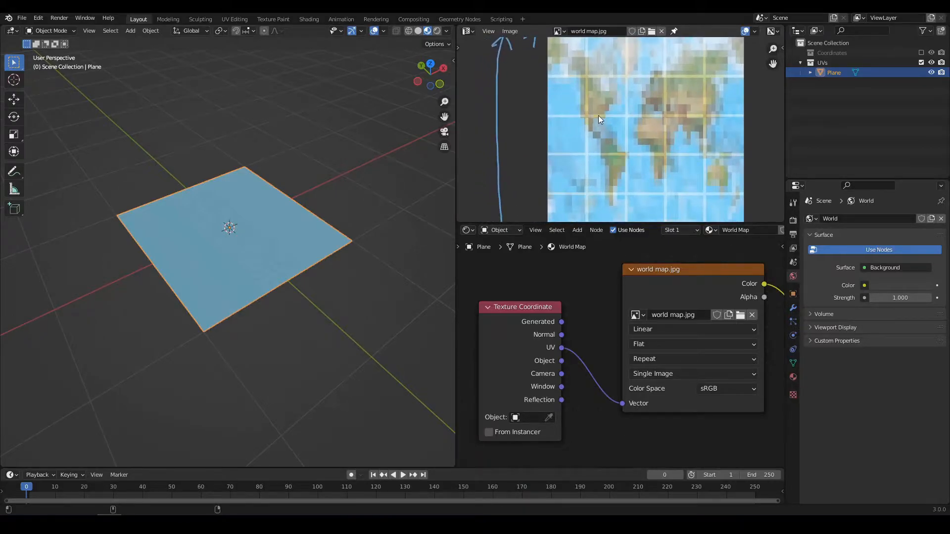
{"action": "mouse_move", "coordinate": [587, 107]}
{"action": "left_mouse_down"}
{"action": "mouse_move", "coordinate": [576, 115]}
{"action": "mouse_move", "coordinate": [600, 114]}
{"action": "left_mouse_up"}
{"action": "scroll", "coordinate": [593, 126], "scroll_direction": "down", "scroll_amount": 2}
{"action": "middle_click_drag", "start_coordinate": [604, 143], "coordinate": [596, 117]}
{"action": "scroll", "coordinate": [595, 117], "scroll_direction": "up", "scroll_amount": 1}
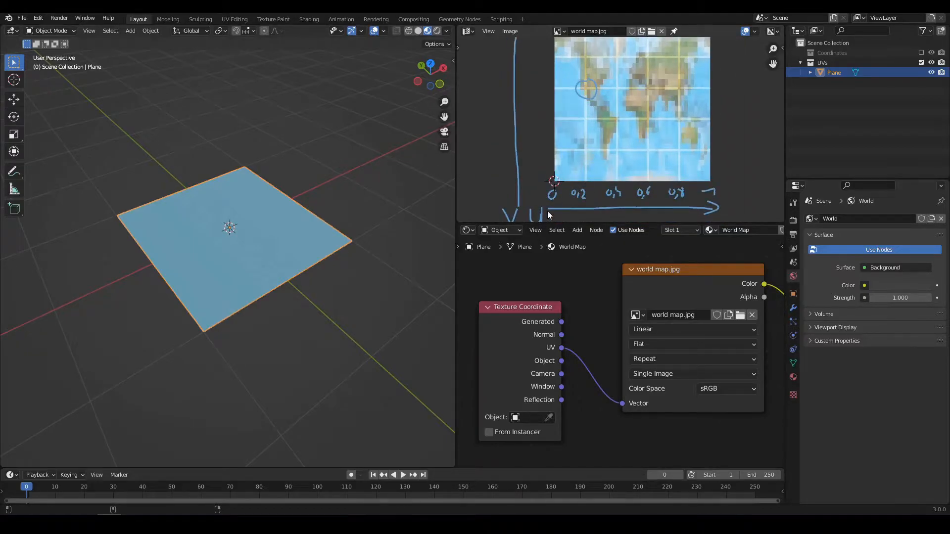
{"action": "middle_click_drag", "start_coordinate": [547, 210], "coordinate": [553, 191]}
{"action": "middle_click_drag", "start_coordinate": [585, 159], "coordinate": [585, 185]}
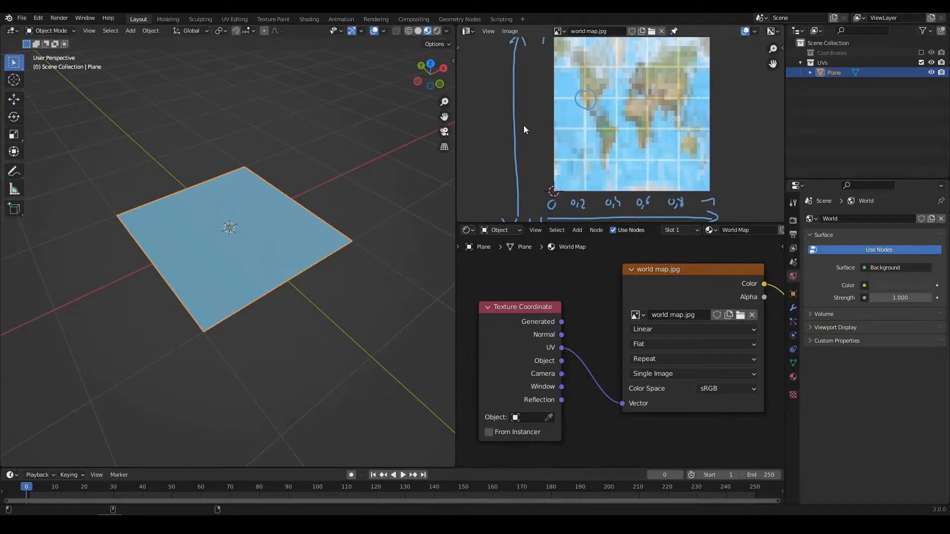
{"action": "scroll", "coordinate": [571, 135], "scroll_direction": "down", "scroll_amount": 2}
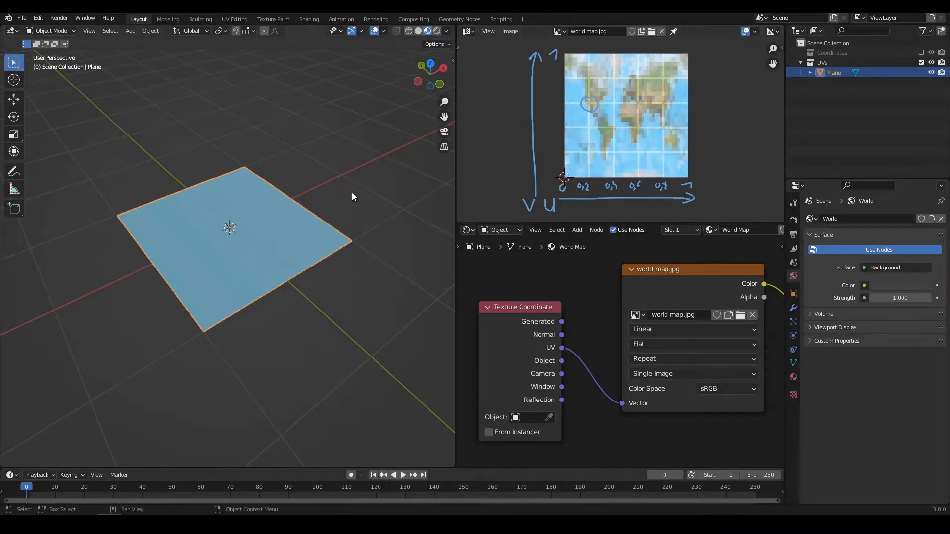
Step: Enter Edit Mode on the plane and move its far-left vertex's UV point onto the circled grid crossing
{"action": "middle_click_drag", "start_coordinate": [285, 227], "coordinate": [268, 233]}
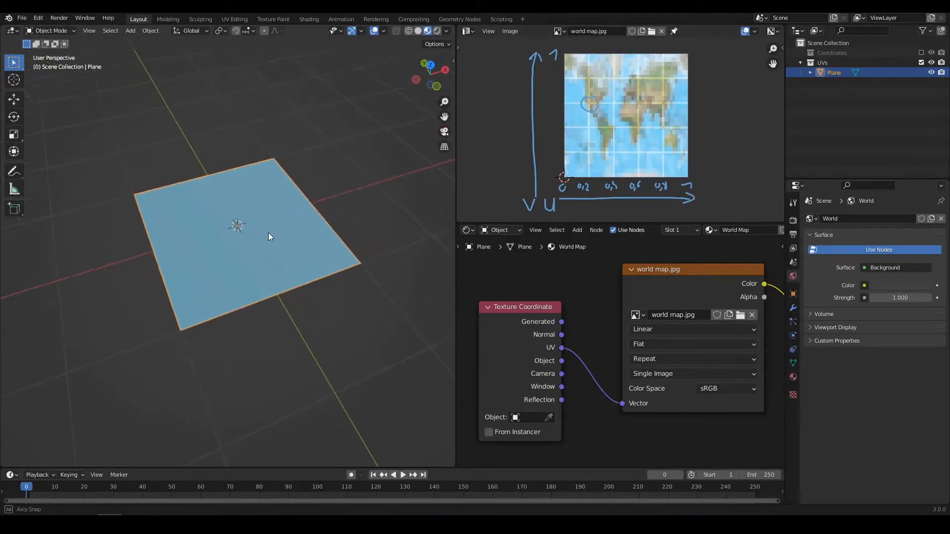
{"action": "key", "text": "Tab"}
{"action": "left_click_drag", "start_coordinate": [98, 163], "coordinate": [173, 228]}
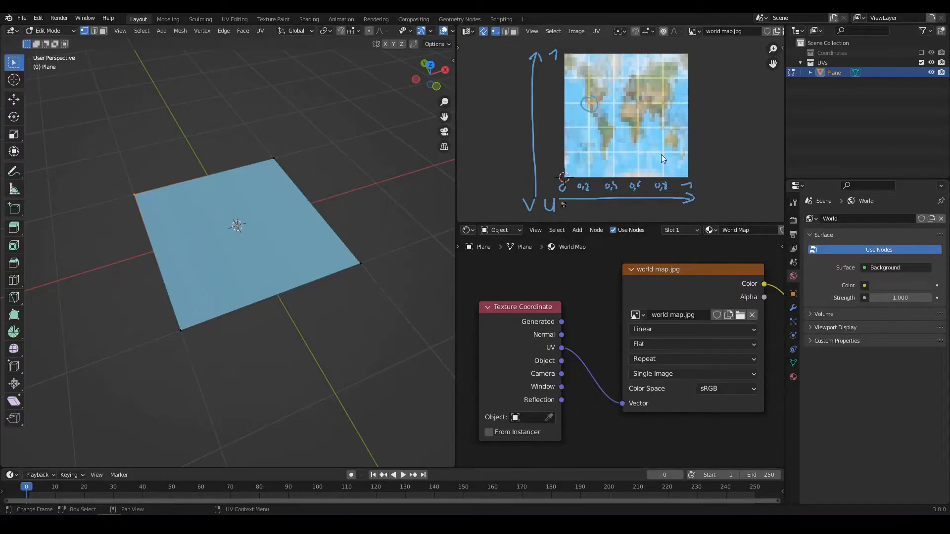
{"action": "key", "text": "g"}
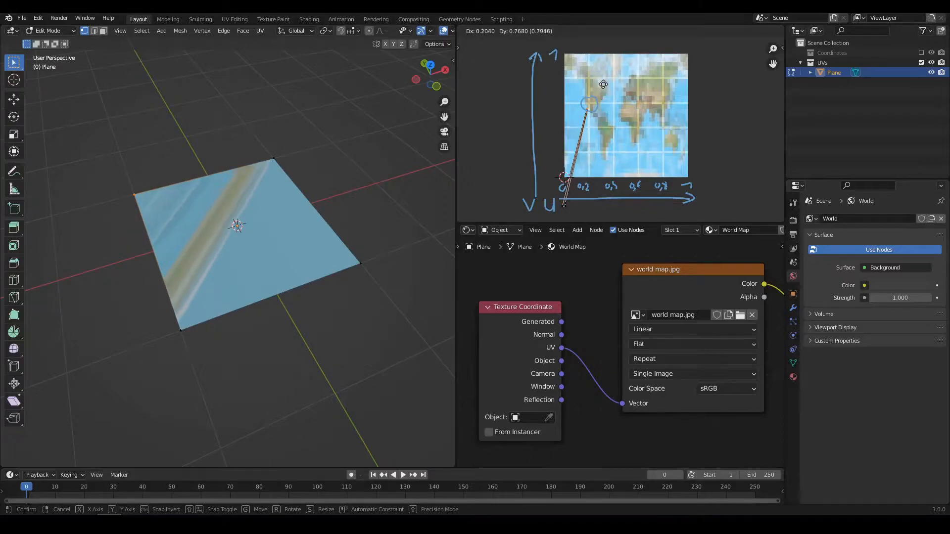
{"action": "left_click", "coordinate": [604, 84]}
{"action": "scroll", "coordinate": [589, 95], "scroll_direction": "up", "scroll_amount": 3}
{"action": "scroll", "coordinate": [578, 99], "scroll_direction": "up", "scroll_amount": 2}
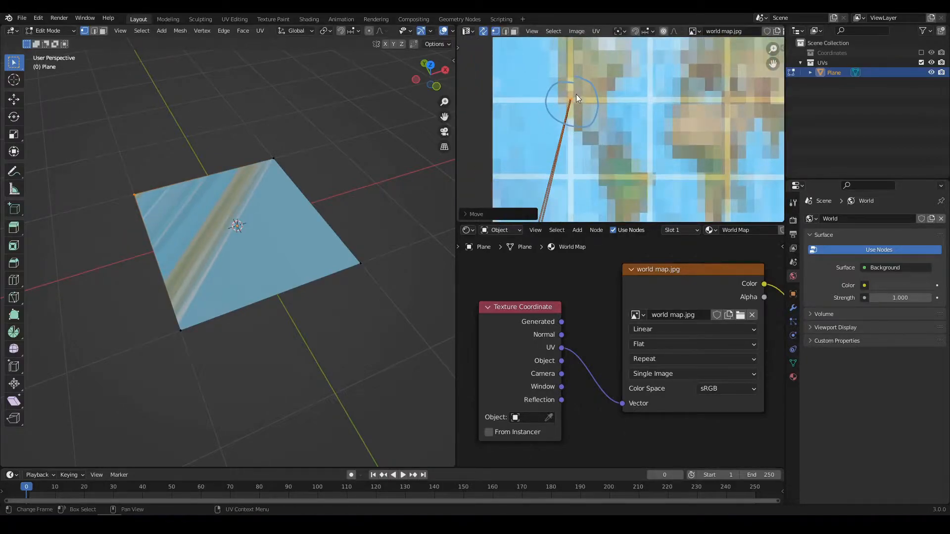
{"action": "scroll", "coordinate": [576, 94], "scroll_direction": "down", "scroll_amount": 5}
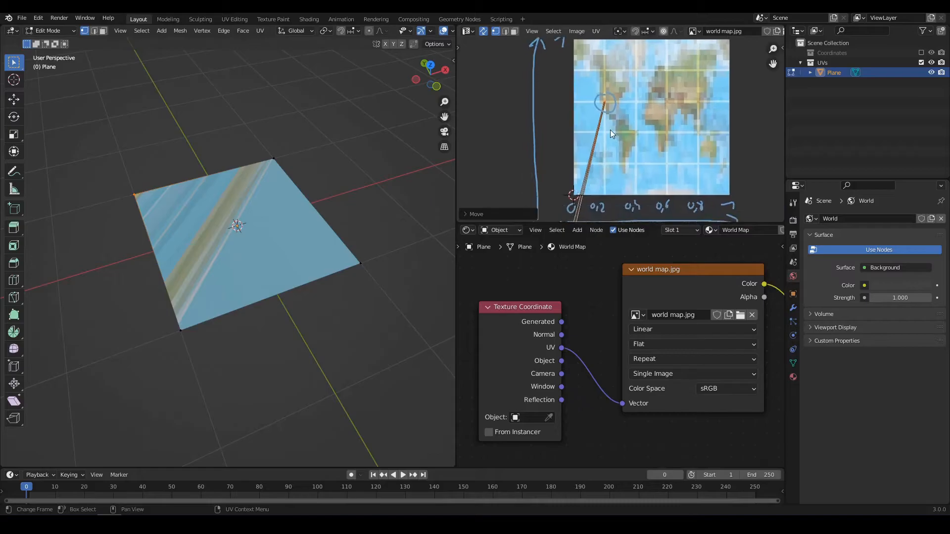
Step: Move the UV point of the plane's far-right vertex onto the grid crossing at U 0,4, level with the circled point
{"action": "left_click_drag", "start_coordinate": [251, 143], "coordinate": [312, 188]}
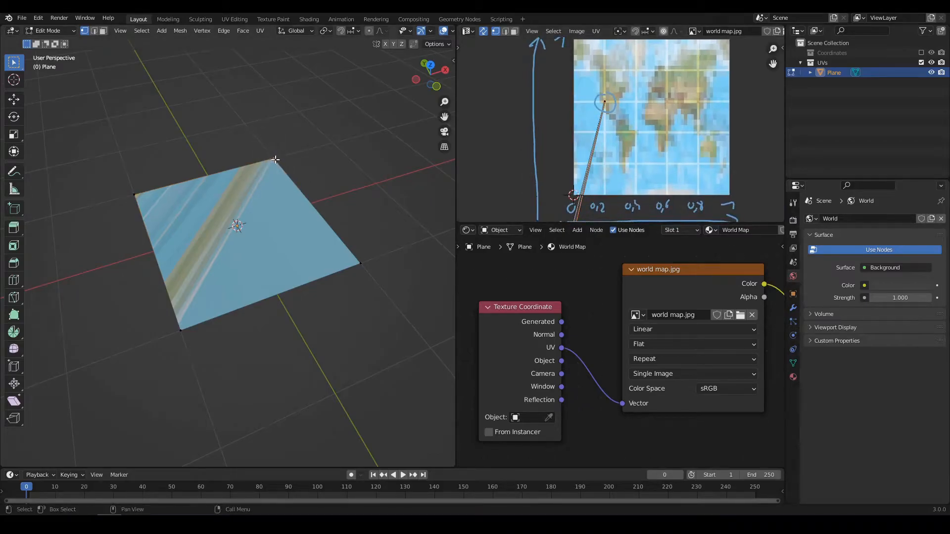
{"action": "middle_click_drag", "start_coordinate": [616, 180], "coordinate": [586, 172]}
{"action": "key", "text": "g"}
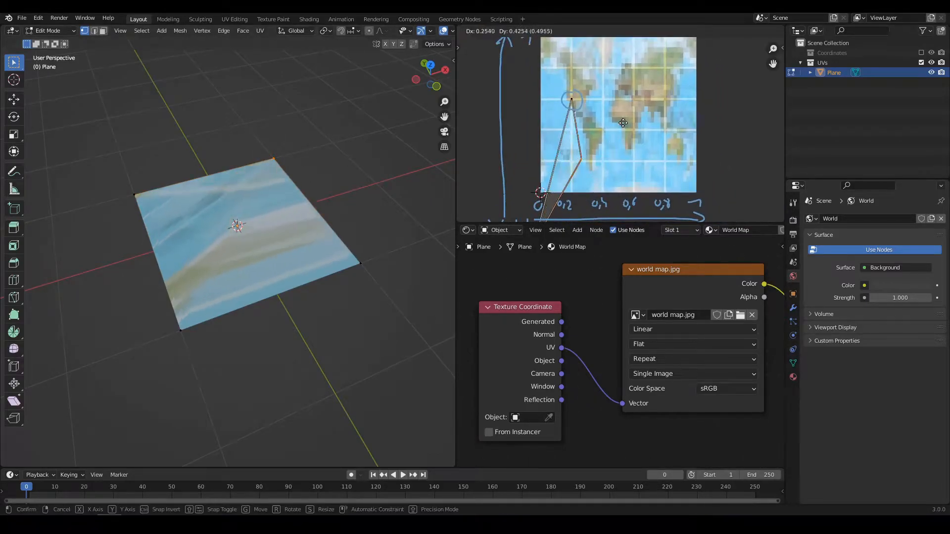
{"action": "left_click", "coordinate": [593, 112]}
{"action": "scroll", "coordinate": [593, 112], "scroll_direction": "up", "scroll_amount": 3}
{"action": "middle_click_drag", "start_coordinate": [592, 108], "coordinate": [624, 145]}
{"action": "key", "text": "g"}
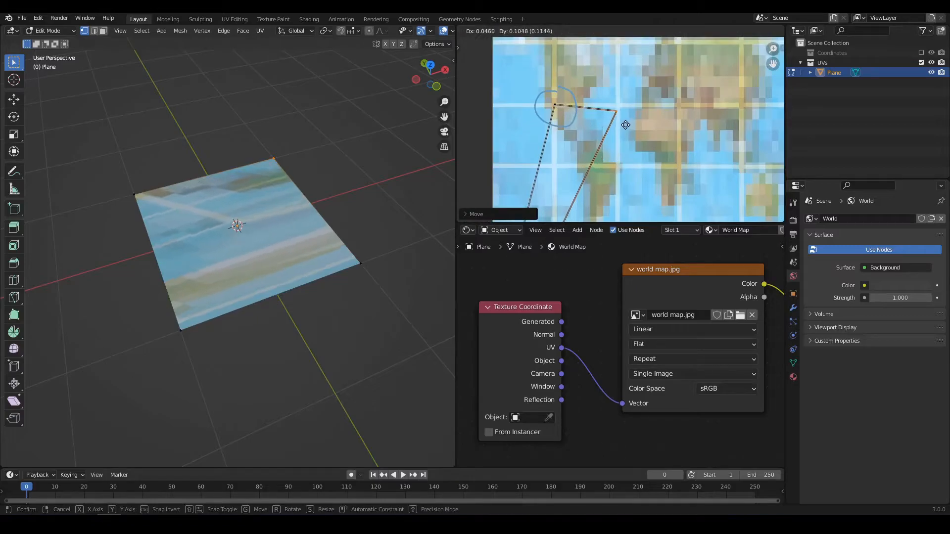
{"action": "left_click", "coordinate": [627, 120]}
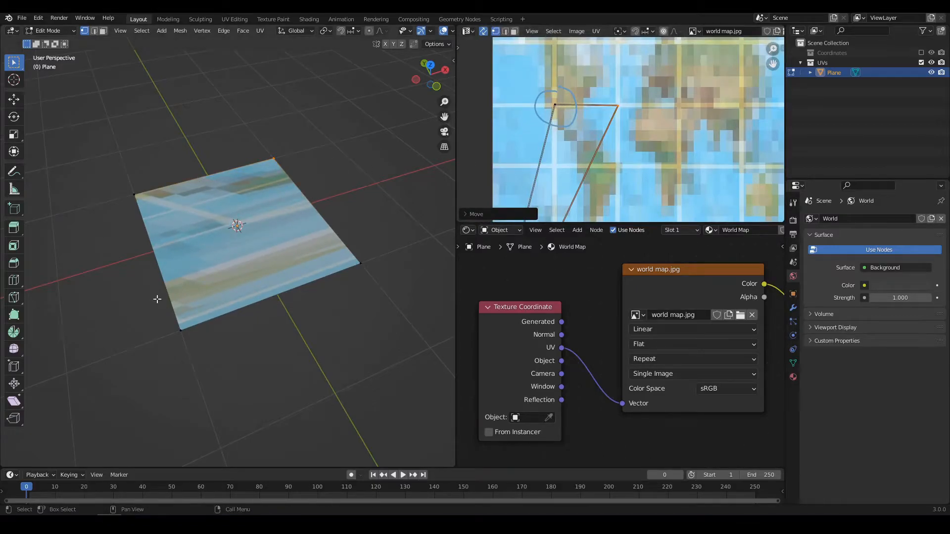
Step: Move the UV point of the plane's near-left vertex one grid line below the circled crossing at U 0,2
{"action": "left_click", "coordinate": [182, 330]}
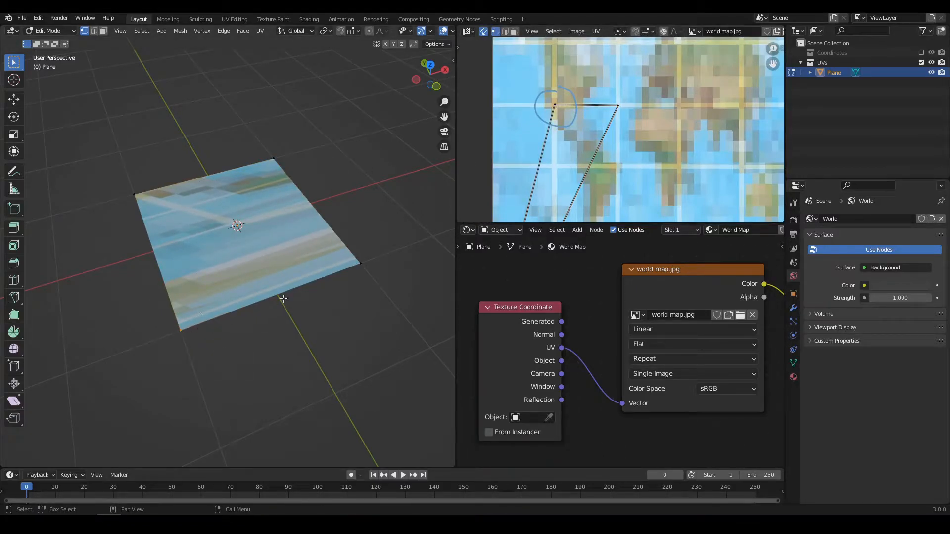
{"action": "scroll", "coordinate": [544, 164], "scroll_direction": "down", "scroll_amount": 4}
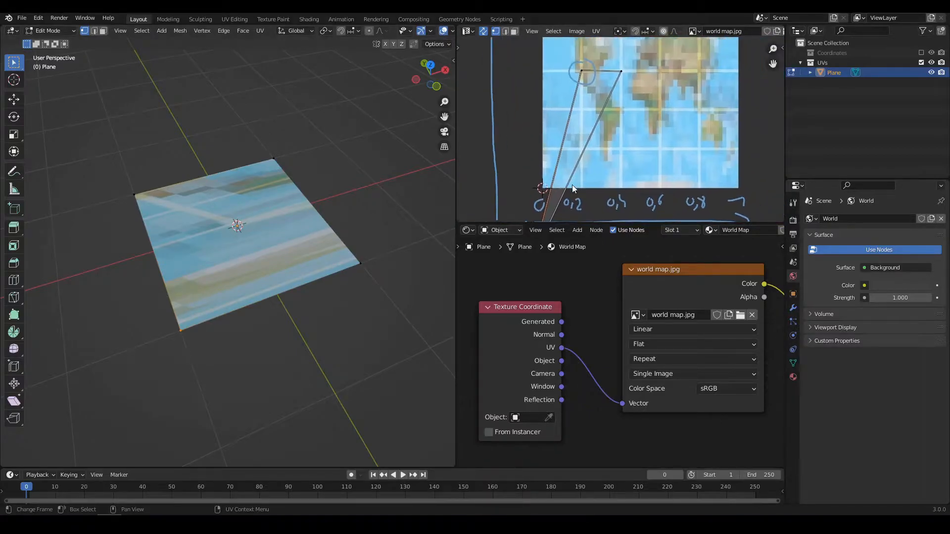
{"action": "key", "text": "g"}
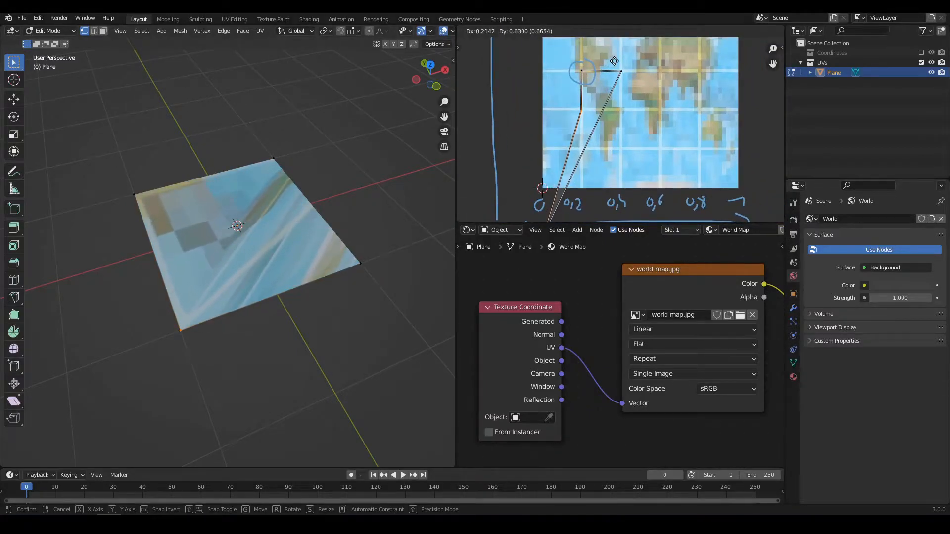
{"action": "left_click", "coordinate": [584, 171]}
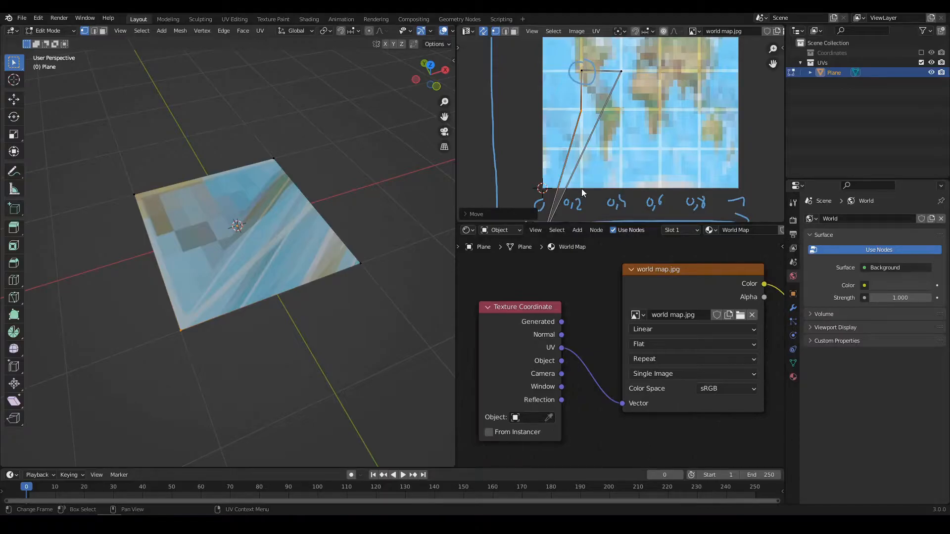
{"action": "middle_click_drag", "start_coordinate": [581, 189], "coordinate": [589, 159]}
{"action": "middle_click_drag", "start_coordinate": [592, 95], "coordinate": [590, 162]}
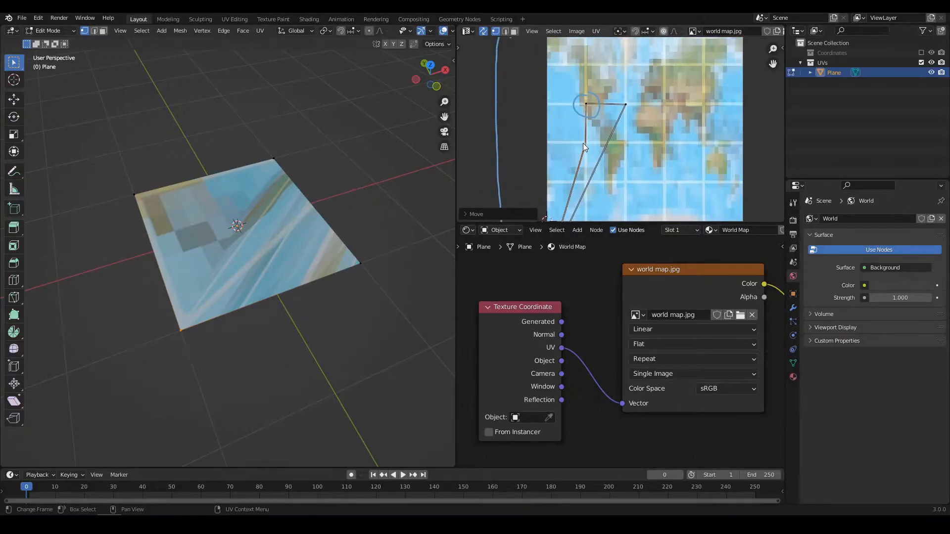
{"action": "middle_click_drag", "start_coordinate": [564, 150], "coordinate": [582, 92]}
{"action": "middle_click_drag", "start_coordinate": [634, 138], "coordinate": [618, 154]}
Step: Move the UV point of the plane's near-right vertex to the grid crossing at U 0,4, completing a one-cell UV square
{"action": "left_click_drag", "start_coordinate": [403, 229], "coordinate": [323, 309]}
{"action": "middle_click_drag", "start_coordinate": [592, 197], "coordinate": [579, 183]}
{"action": "key", "text": "g"}
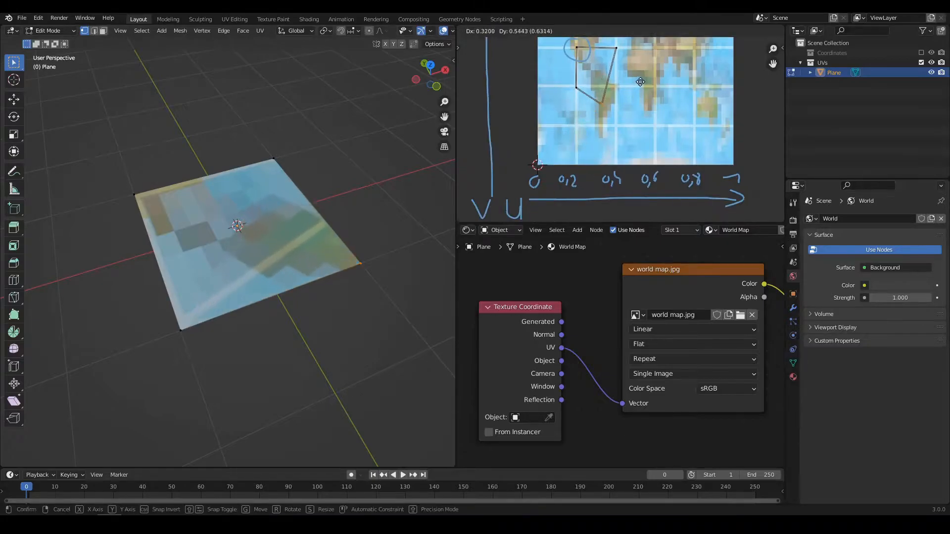
{"action": "left_click", "coordinate": [652, 69]}
{"action": "middle_click_drag", "start_coordinate": [622, 87], "coordinate": [637, 111]}
{"action": "scroll", "coordinate": [637, 111], "scroll_direction": "up", "scroll_amount": 6}
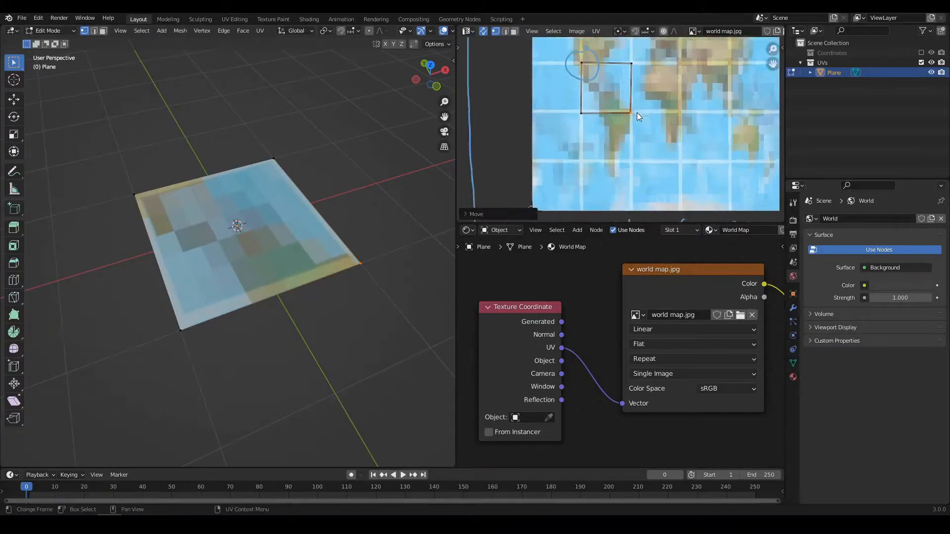
Step: Fine-tune the corner points of the UV square so that they sit on the surrounding grid-line crossings
{"action": "scroll", "coordinate": [600, 82], "scroll_direction": "down", "scroll_amount": 2}
{"action": "middle_click_drag", "start_coordinate": [594, 77], "coordinate": [606, 144]}
{"action": "left_click_drag", "start_coordinate": [636, 75], "coordinate": [662, 102]}
{"action": "key", "text": "g"}
{"action": "left_click", "coordinate": [661, 101]}
{"action": "left_click_drag", "start_coordinate": [560, 78], "coordinate": [578, 92]}
{"action": "key", "text": "g"}
{"action": "left_click", "coordinate": [576, 92]}
{"action": "left_click_drag", "start_coordinate": [562, 154], "coordinate": [578, 180]}
{"action": "key", "text": "g"}
{"action": "left_click", "coordinate": [578, 176]}
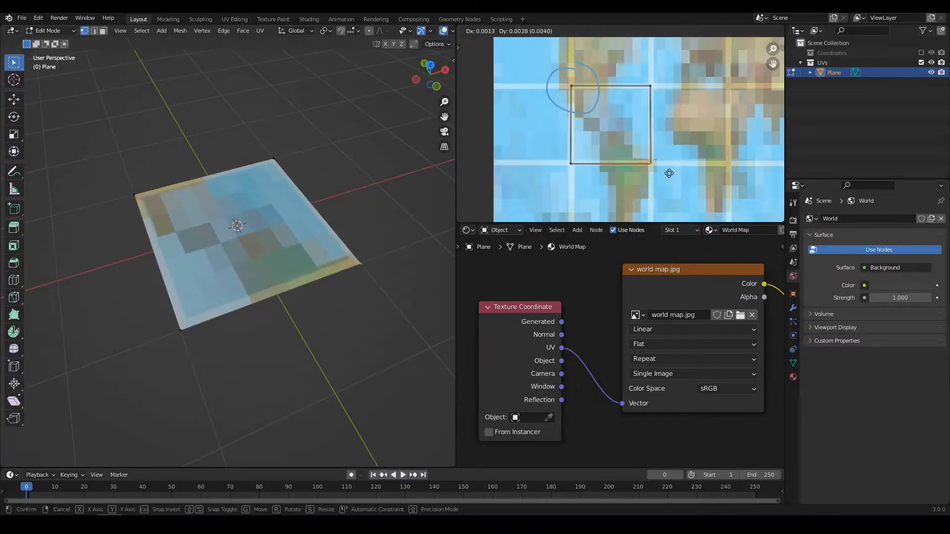
Step: Compare the texture on the plane, seen from above and at an angle, with the map area inside the UV square
{"action": "scroll", "coordinate": [611, 135], "scroll_direction": "down", "scroll_amount": 4}
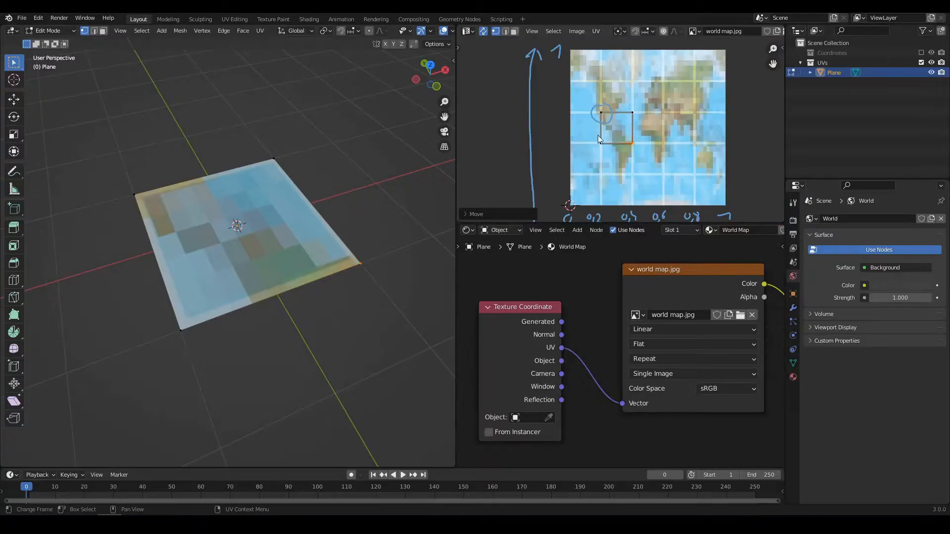
{"action": "middle_click_drag", "start_coordinate": [245, 231], "coordinate": [261, 257]}
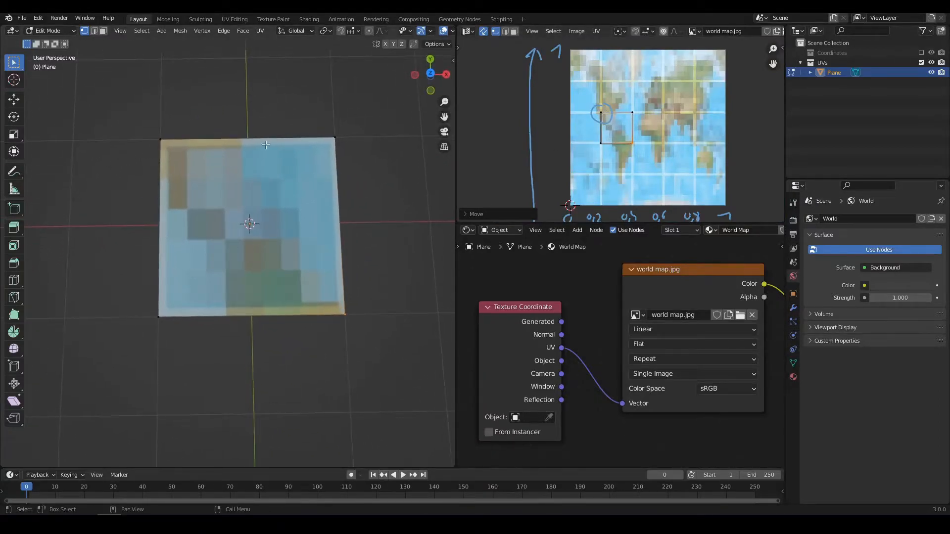
{"action": "scroll", "coordinate": [620, 134], "scroll_direction": "up", "scroll_amount": 7}
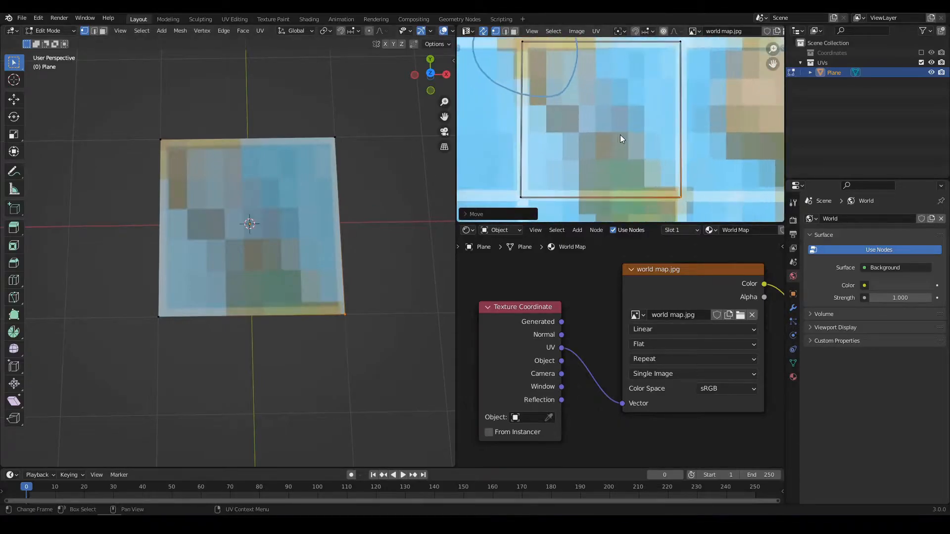
{"action": "scroll", "coordinate": [626, 147], "scroll_direction": "up", "scroll_amount": 2}
{"action": "scroll", "coordinate": [631, 147], "scroll_direction": "down", "scroll_amount": 2}
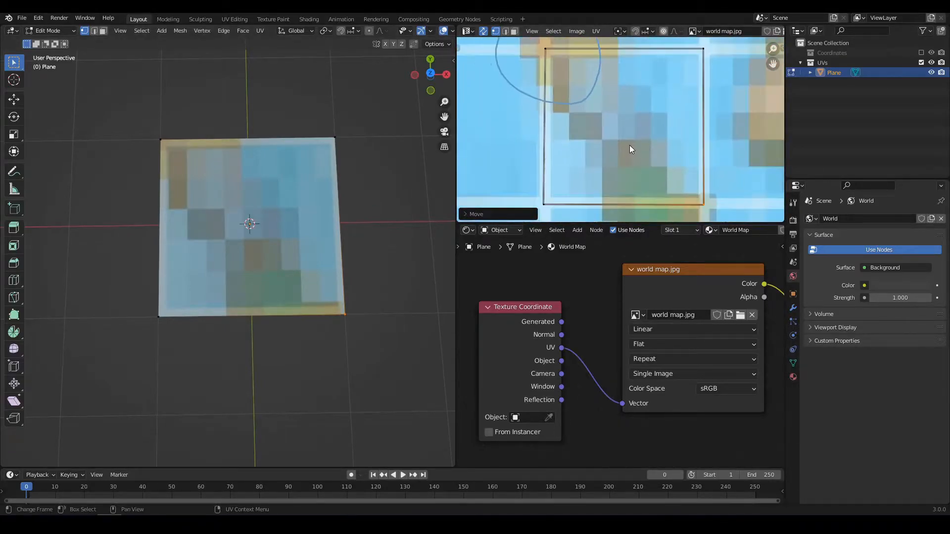
{"action": "middle_click_drag", "start_coordinate": [329, 186], "coordinate": [328, 201]}
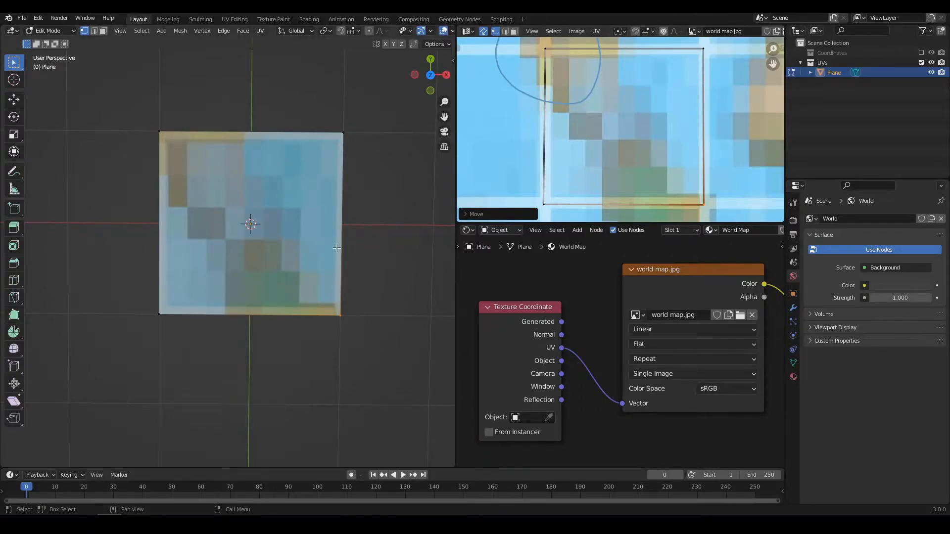
{"action": "middle_click_drag", "start_coordinate": [337, 248], "coordinate": [300, 239]}
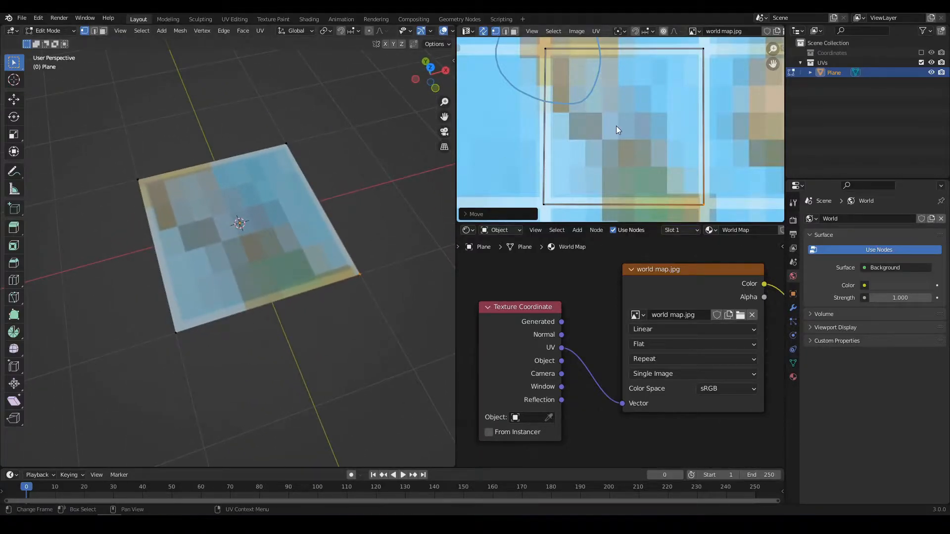
{"action": "scroll", "coordinate": [619, 127], "scroll_direction": "down", "scroll_amount": 5}
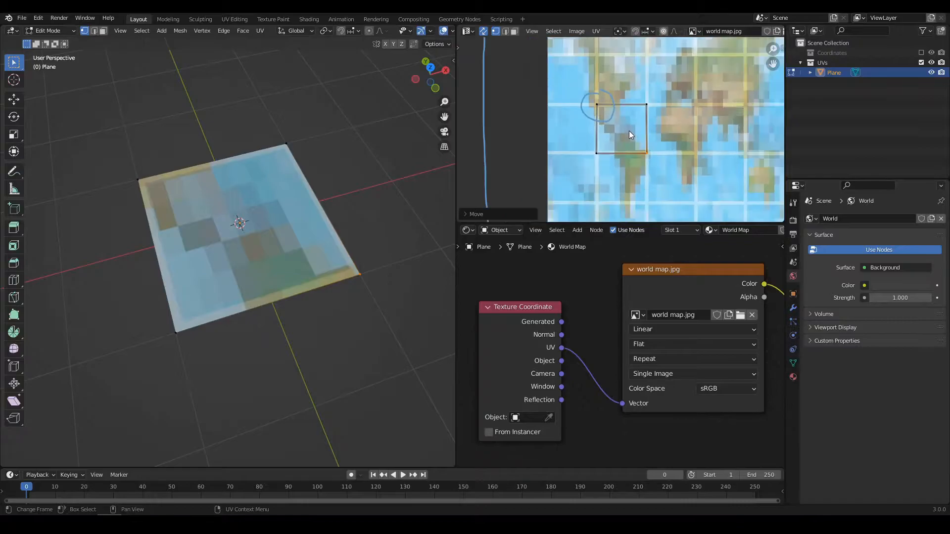
Step: Duplicate the plane's whole face and raise the copy a little over 1 m along the Z axis
{"action": "scroll", "coordinate": [628, 131], "scroll_direction": "up", "scroll_amount": 3}
{"action": "key", "text": "3"}
{"action": "key", "text": "a"}
{"action": "scroll", "coordinate": [296, 234], "scroll_direction": "down", "scroll_amount": 3}
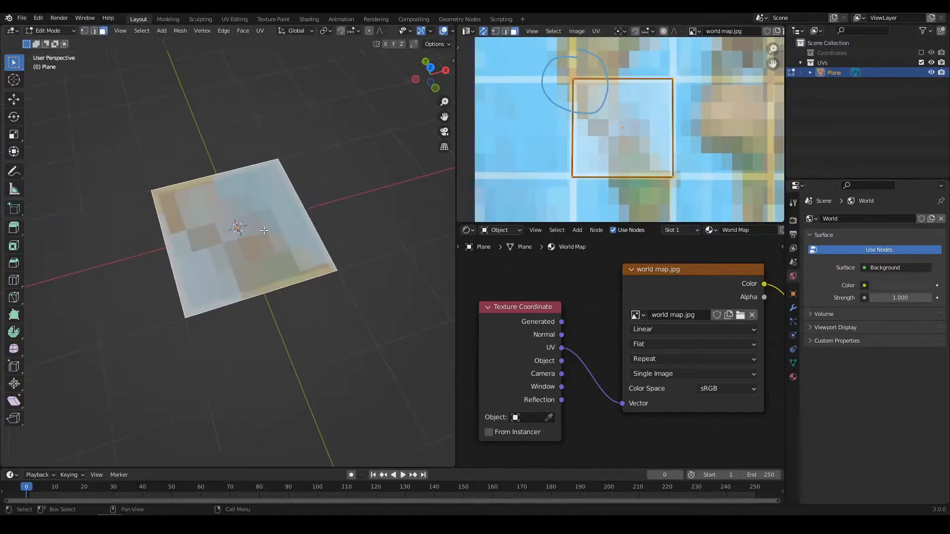
{"action": "key", "text": "shift+d"}
{"action": "key", "text": "z"}
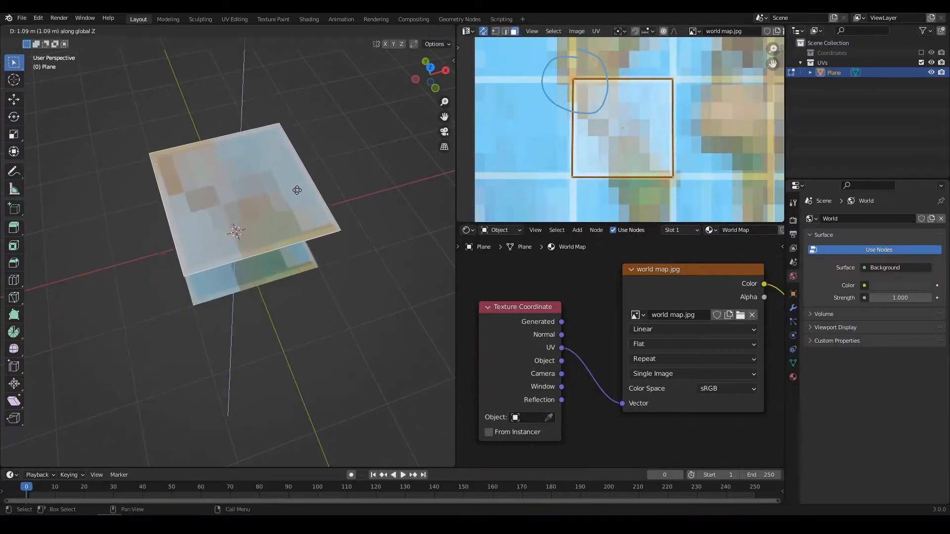
{"action": "left_click", "coordinate": [296, 181]}
Step: Move the duplicated face's UV square to the map grid cell diagonally up-right of the original square, between U 0,4 and 0,6
{"action": "scroll", "coordinate": [616, 134], "scroll_direction": "down", "scroll_amount": 3}
{"action": "middle_click_drag", "start_coordinate": [659, 147], "coordinate": [587, 166]}
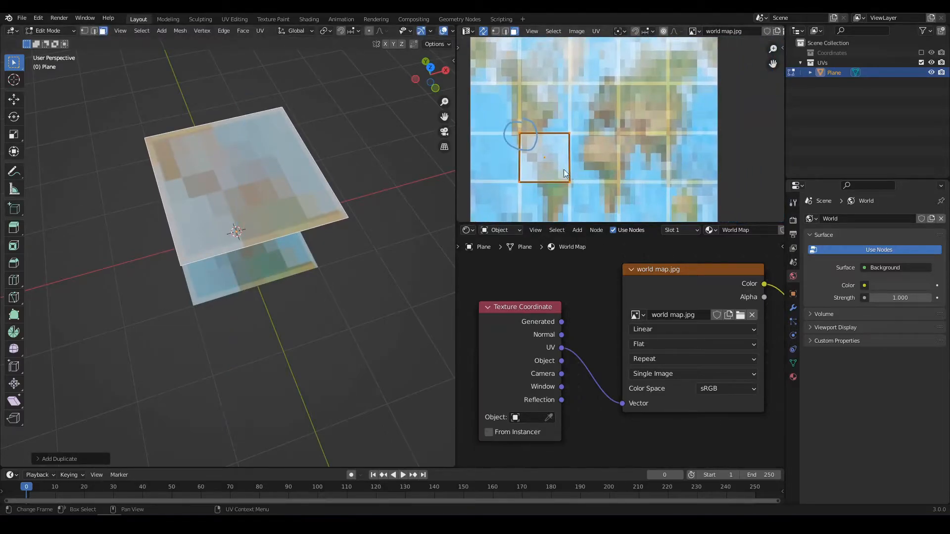
{"action": "key", "text": "g"}
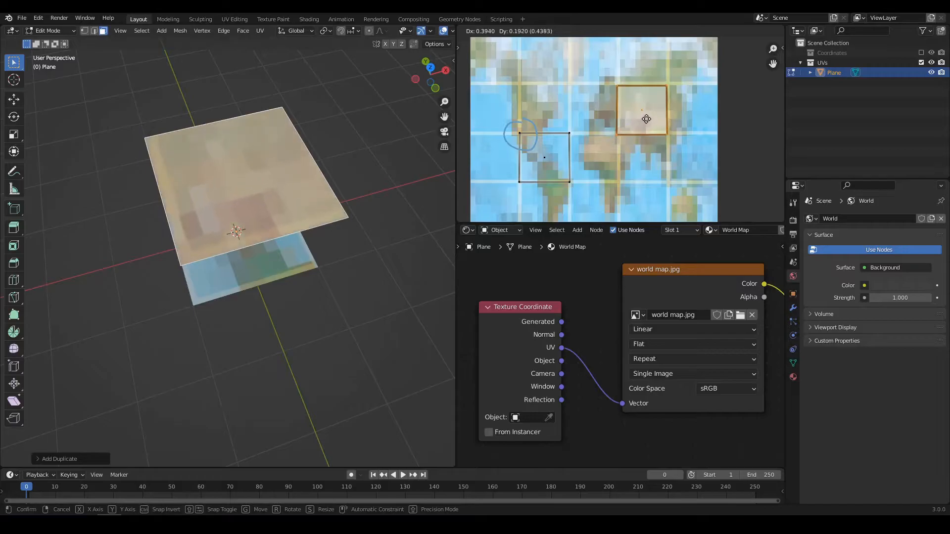
{"action": "left_click", "coordinate": [648, 118]}
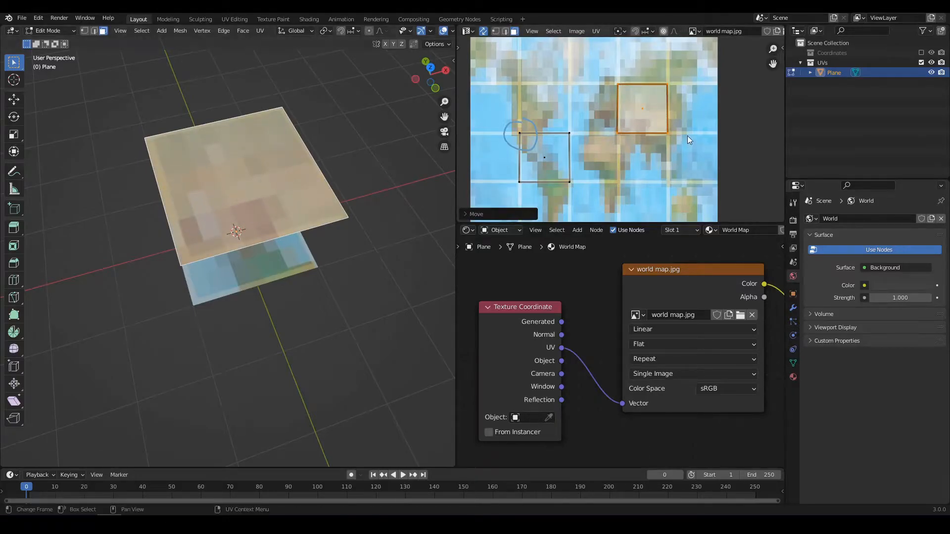
{"action": "key", "text": "g"}
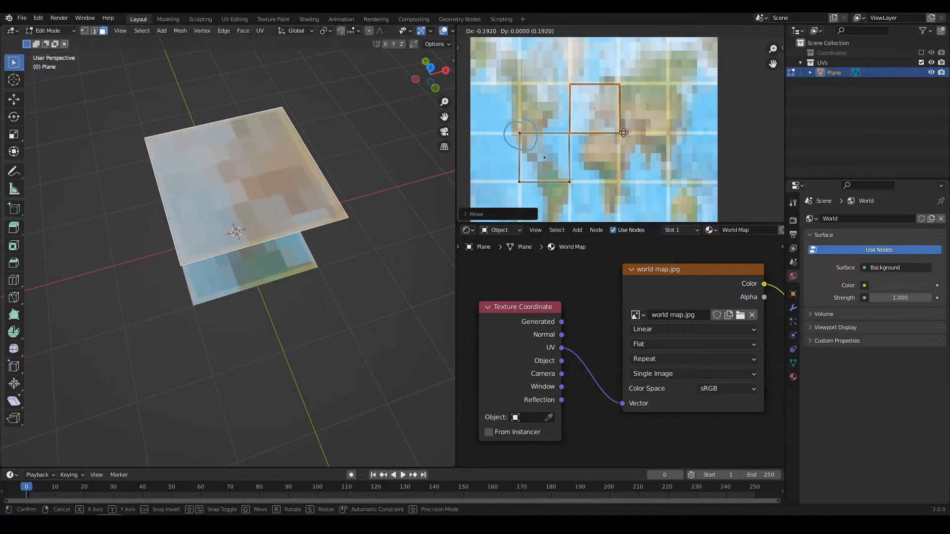
{"action": "left_click", "coordinate": [625, 132]}
Step: Compare the raised face's texture, seen from above, with the map area inside its UV square
{"action": "left_click", "coordinate": [381, 178]}
{"action": "middle_click_drag", "start_coordinate": [381, 178], "coordinate": [345, 228]}
{"action": "scroll", "coordinate": [598, 133], "scroll_direction": "up", "scroll_amount": 5}
{"action": "scroll", "coordinate": [589, 114], "scroll_direction": "down", "scroll_amount": 1}
{"action": "middle_click_drag", "start_coordinate": [595, 117], "coordinate": [645, 164]}
{"action": "scroll", "coordinate": [638, 178], "scroll_direction": "up", "scroll_amount": 1}
{"action": "middle_click_drag", "start_coordinate": [272, 228], "coordinate": [283, 200], "text": "shift"}
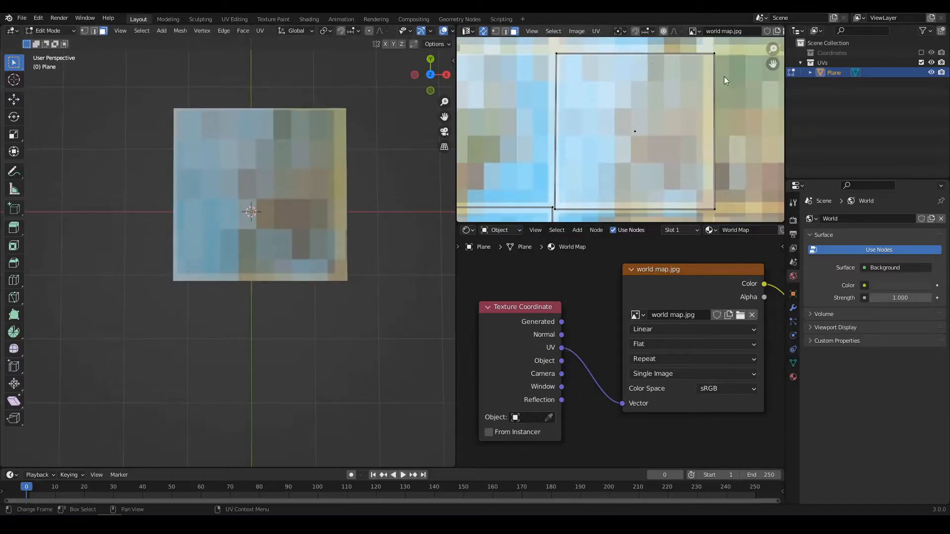
{"action": "scroll", "coordinate": [641, 112], "scroll_direction": "down", "scroll_amount": 1}
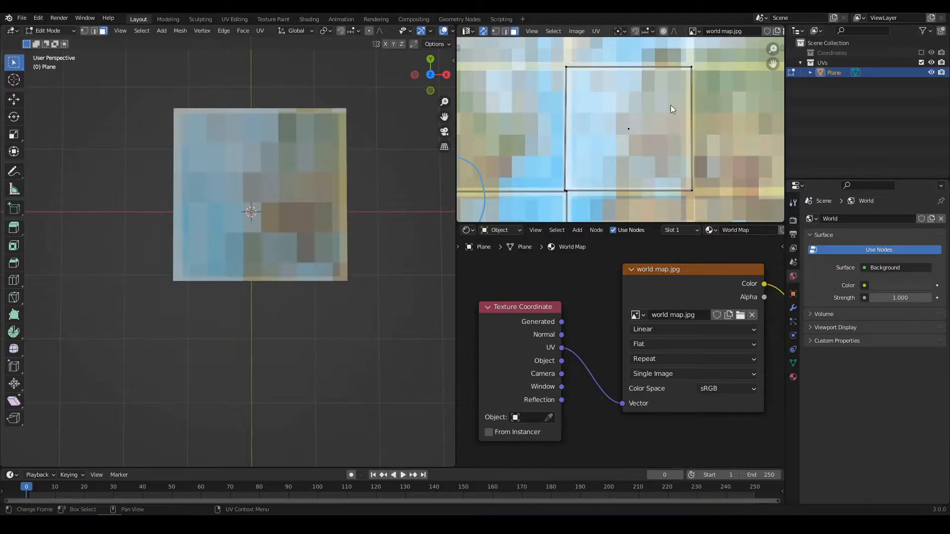
{"action": "scroll", "coordinate": [622, 103], "scroll_direction": "down", "scroll_amount": 1}
{"action": "scroll", "coordinate": [571, 84], "scroll_direction": "down", "scroll_amount": 1}
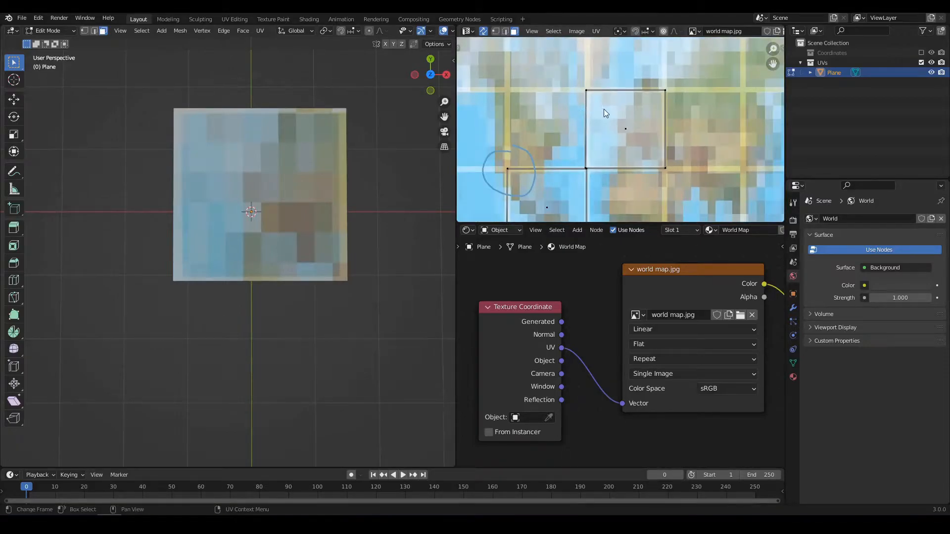
{"action": "scroll", "coordinate": [602, 110], "scroll_direction": "down", "scroll_amount": 2}
{"action": "middle_click_drag", "start_coordinate": [616, 118], "coordinate": [612, 94]}
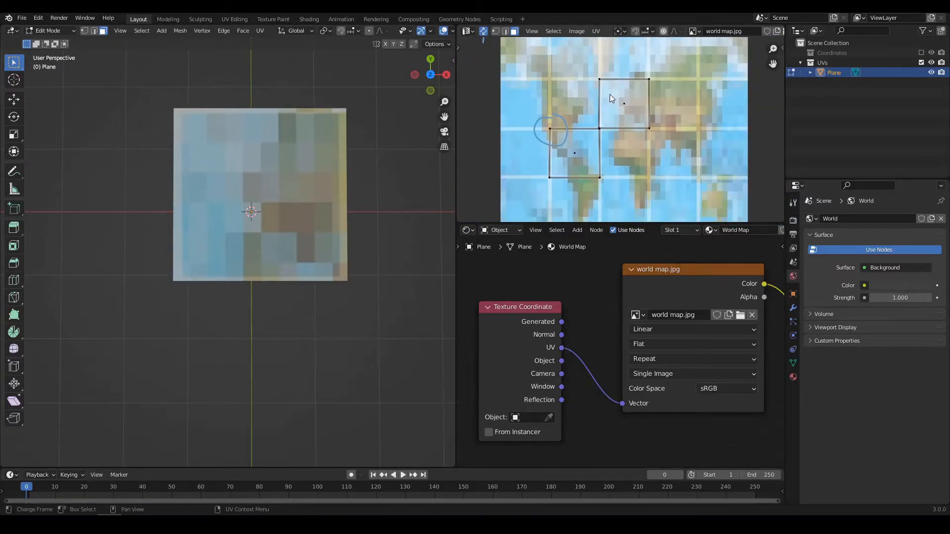
Step: Examine the position of both UV squares against the U and V scales and compare them with the two faces at an angle
{"action": "scroll", "coordinate": [610, 93], "scroll_direction": "down", "scroll_amount": 2}
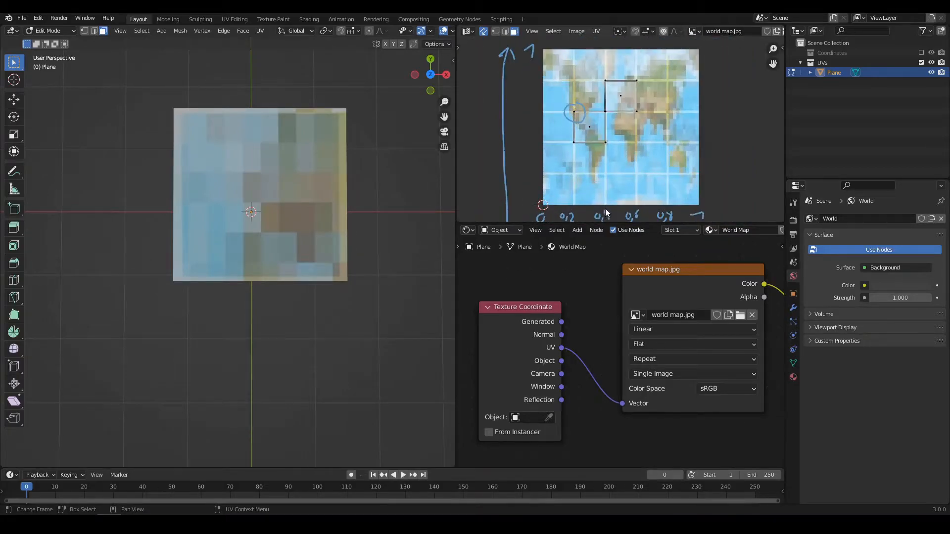
{"action": "mouse_move", "coordinate": [605, 207]}
{"action": "middle_mouse_down"}
{"action": "mouse_move", "coordinate": [614, 162]}
{"action": "mouse_move", "coordinate": [613, 194]}
{"action": "middle_mouse_up"}
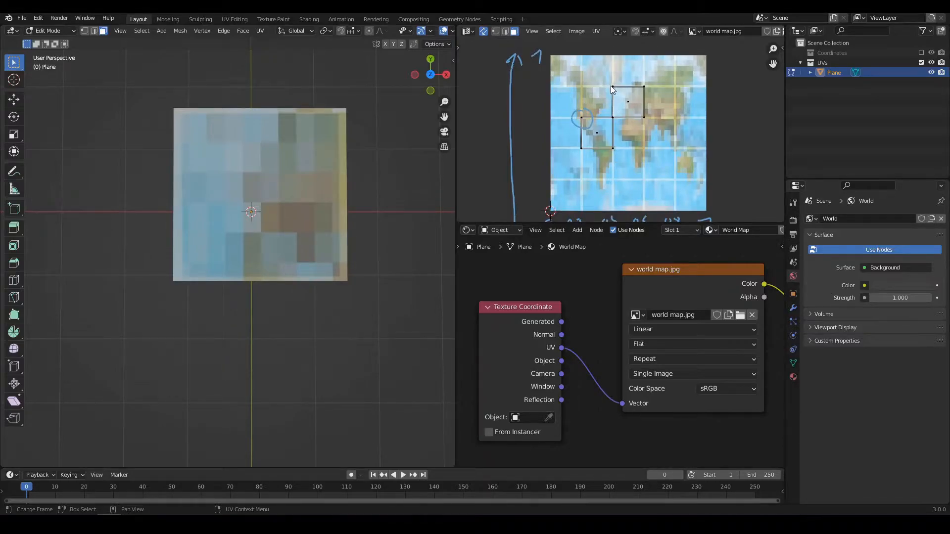
{"action": "mouse_move", "coordinate": [614, 109]}
{"action": "middle_mouse_down"}
{"action": "mouse_move", "coordinate": [639, 44]}
{"action": "mouse_move", "coordinate": [612, 109]}
{"action": "middle_mouse_up"}
{"action": "scroll", "coordinate": [613, 101], "scroll_direction": "up", "scroll_amount": 1}
{"action": "scroll", "coordinate": [613, 101], "scroll_direction": "up", "scroll_amount": 2}
{"action": "middle_click_drag", "start_coordinate": [278, 134], "coordinate": [261, 188]}
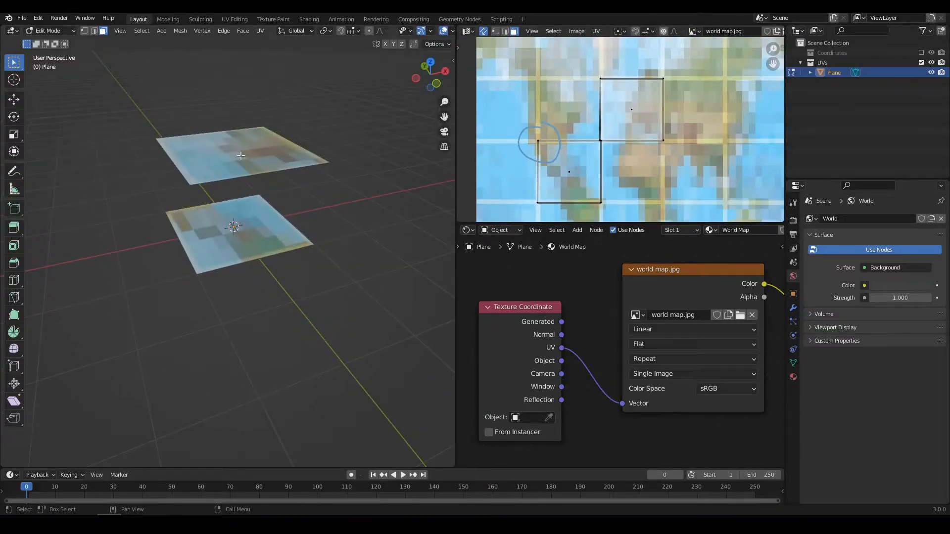
{"action": "middle_click_drag", "start_coordinate": [269, 150], "coordinate": [283, 197]}
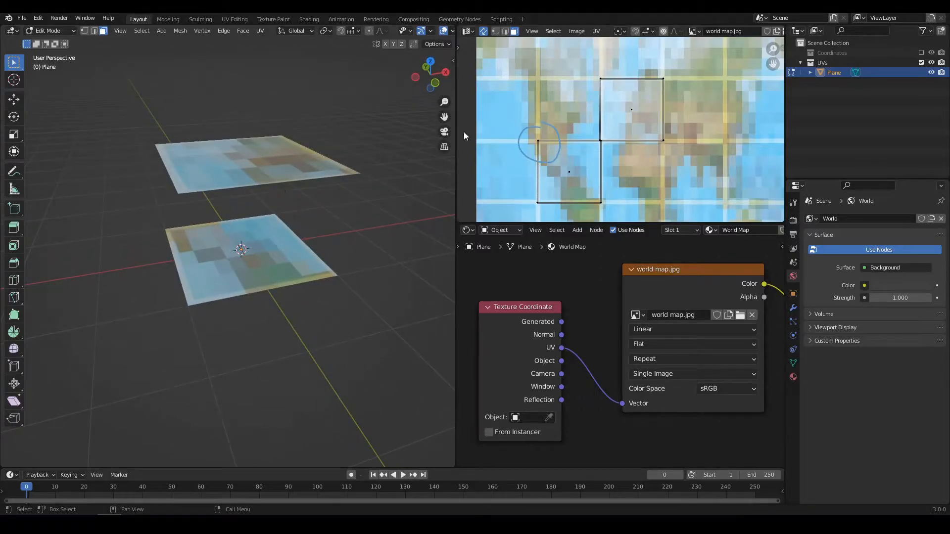
{"action": "key", "text": "Home"}
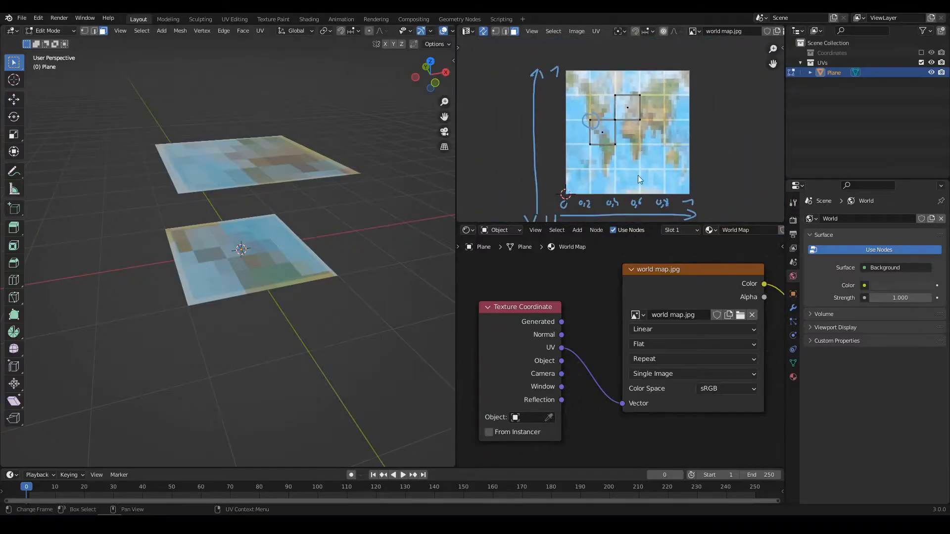
{"action": "mouse_move", "coordinate": [303, 192]}
{"action": "middle_mouse_down"}
{"action": "mouse_move", "coordinate": [301, 214]}
{"action": "mouse_move", "coordinate": [328, 206]}
{"action": "mouse_move", "coordinate": [285, 193]}
{"action": "mouse_move", "coordinate": [309, 195]}
{"action": "middle_mouse_up"}
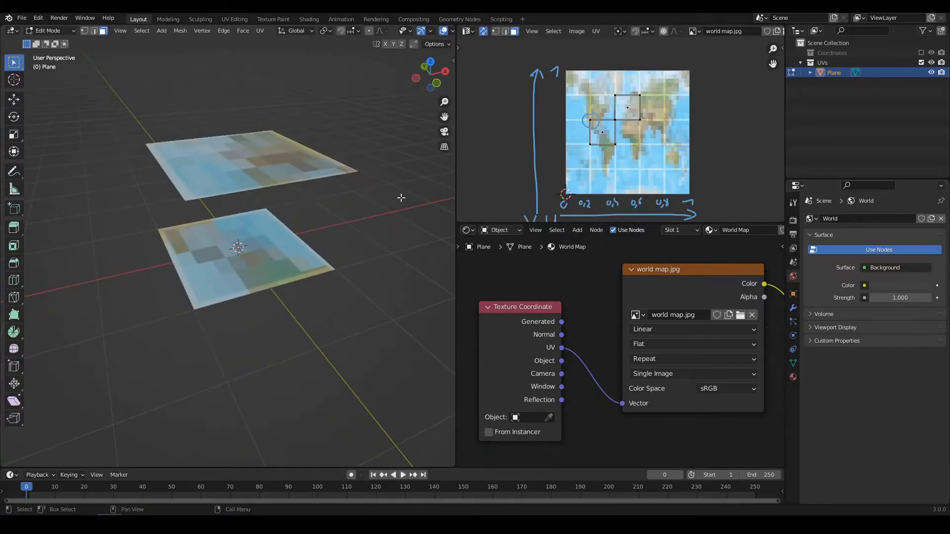
{"action": "middle_click_drag", "start_coordinate": [338, 166], "coordinate": [339, 177]}
{"action": "scroll", "coordinate": [678, 87], "scroll_direction": "up", "scroll_amount": 3}
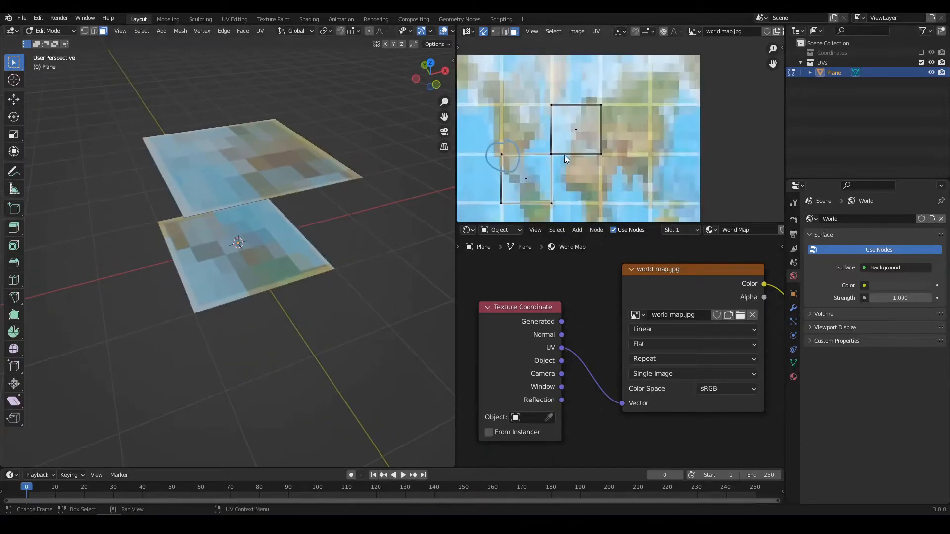
Step: Select the two UV squares alternately to check which plane face each one belongs to, and clear the selection
{"action": "middle_click_drag", "start_coordinate": [564, 156], "coordinate": [625, 92]}
{"action": "left_click", "coordinate": [573, 165]}
{"action": "left_click", "coordinate": [632, 113]}
{"action": "left_click", "coordinate": [578, 162]}
{"action": "left_click", "coordinate": [618, 120]}
{"action": "left_click", "coordinate": [588, 144]}
{"action": "left_click", "coordinate": [624, 118]}
{"action": "scroll", "coordinate": [623, 119], "scroll_direction": "down", "scroll_amount": 3}
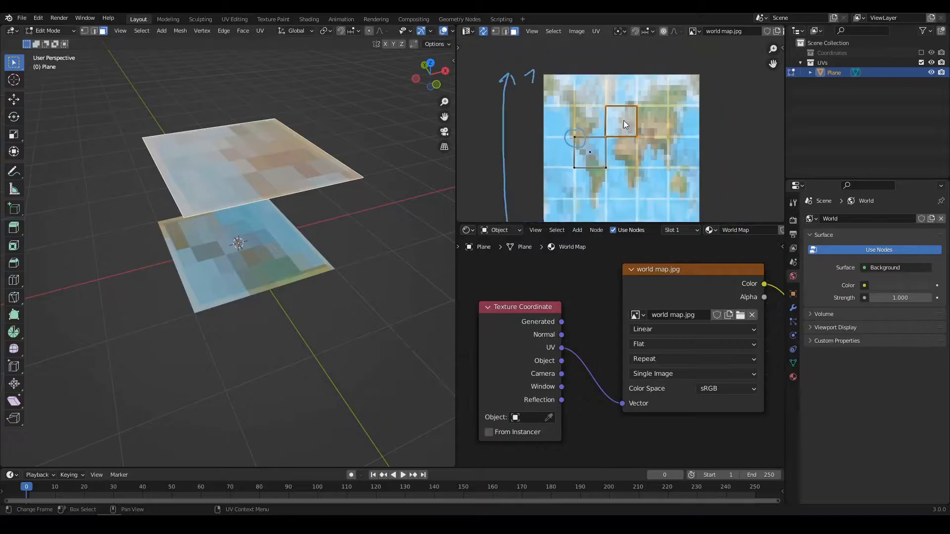
{"action": "middle_click_drag", "start_coordinate": [625, 120], "coordinate": [629, 93]}
{"action": "left_click", "coordinate": [702, 143]}
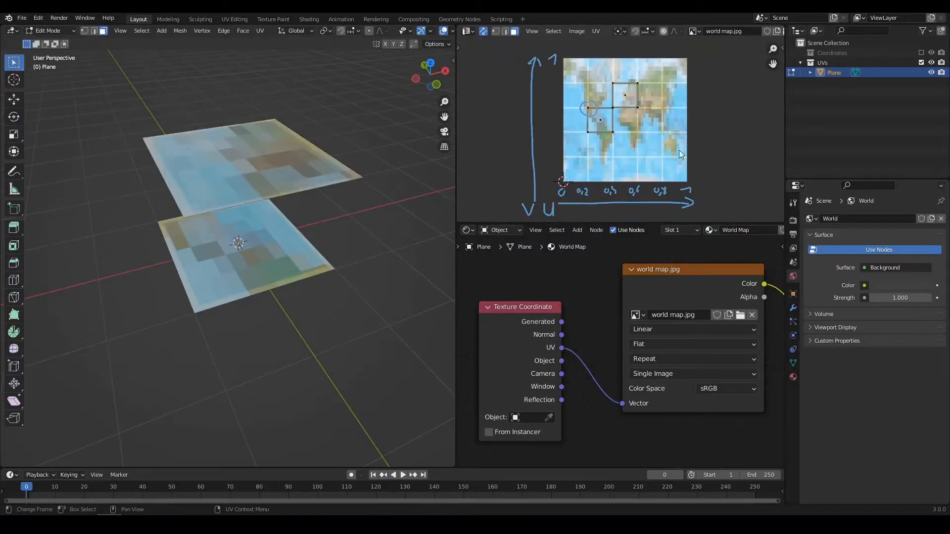
Step: Leave Edit Mode, hide the UVs collection and show the Coordinates collection
{"action": "key", "text": "Tab"}
{"action": "left_click", "coordinate": [922, 63]}
{"action": "left_click", "coordinate": [921, 52]}
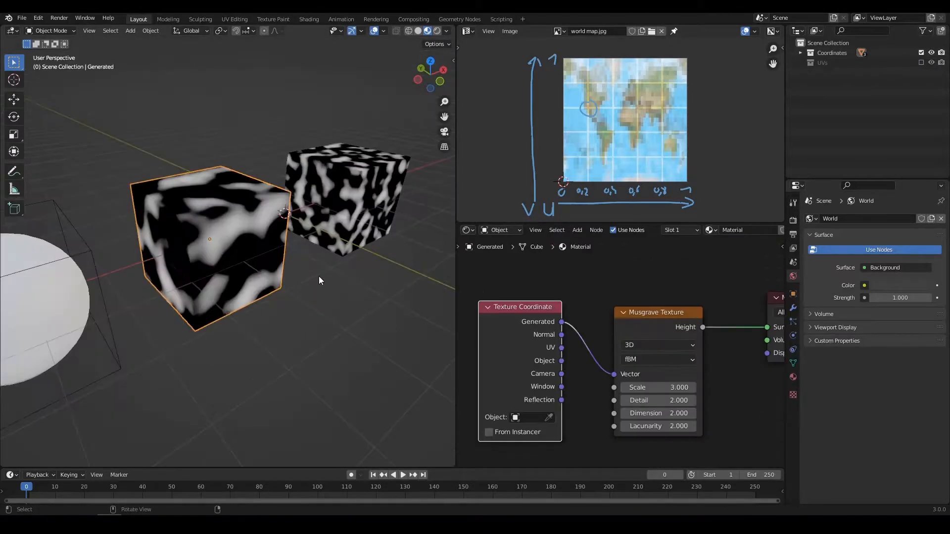
Step: Stretch the Sphere demo object along the global Y axis to a little over three times its length
{"action": "middle_click_drag", "start_coordinate": [319, 276], "coordinate": [289, 322]}
{"action": "left_click", "coordinate": [353, 217]}
{"action": "left_click", "coordinate": [273, 269]}
{"action": "left_click", "coordinate": [230, 298]}
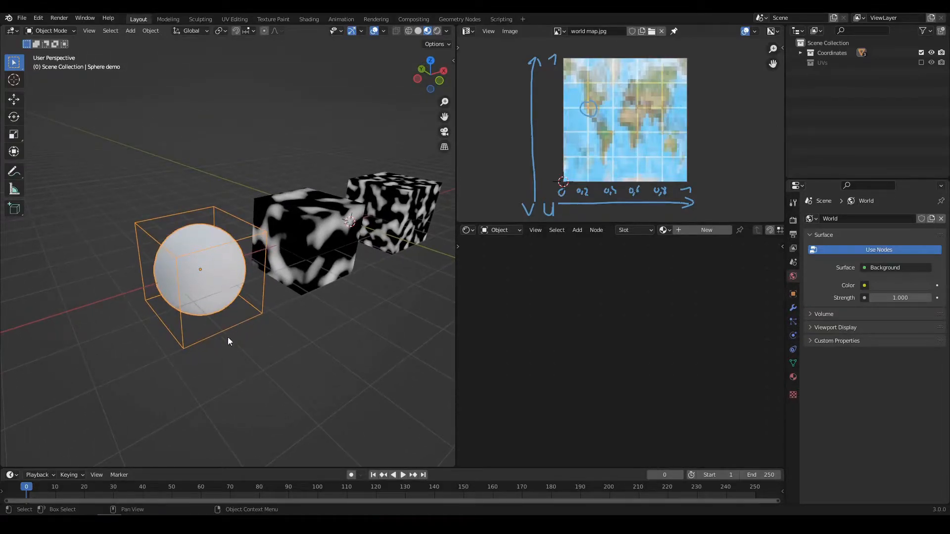
{"action": "mouse_move", "coordinate": [203, 310]}
{"action": "middle_mouse_down"}
{"action": "mouse_move", "coordinate": [183, 325]}
{"action": "mouse_move", "coordinate": [200, 314]}
{"action": "middle_mouse_up"}
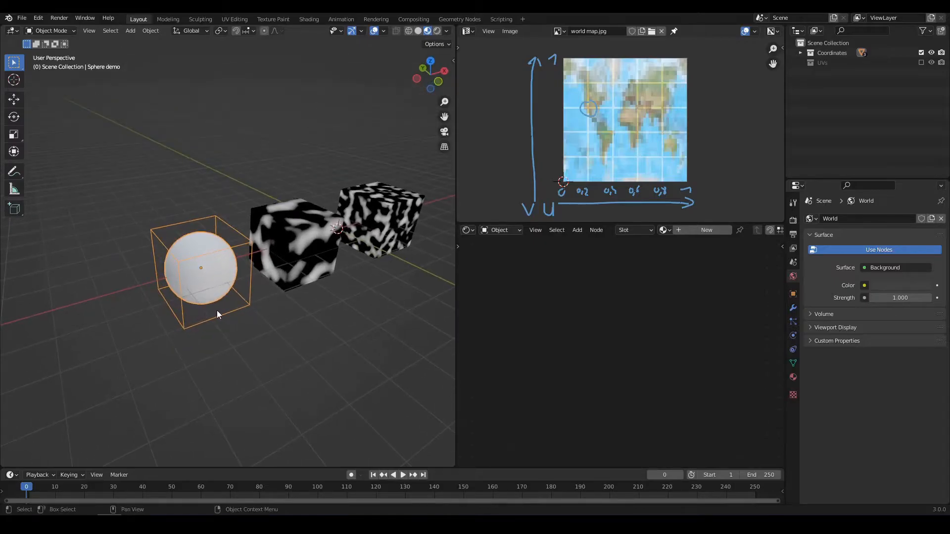
{"action": "key", "text": "s"}
{"action": "key", "text": "x"}
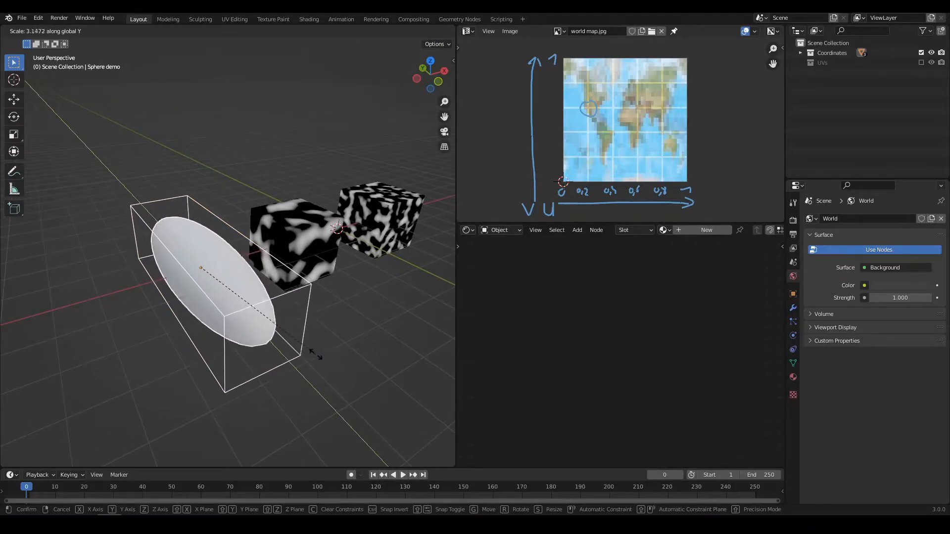
{"action": "left_click", "coordinate": [326, 366]}
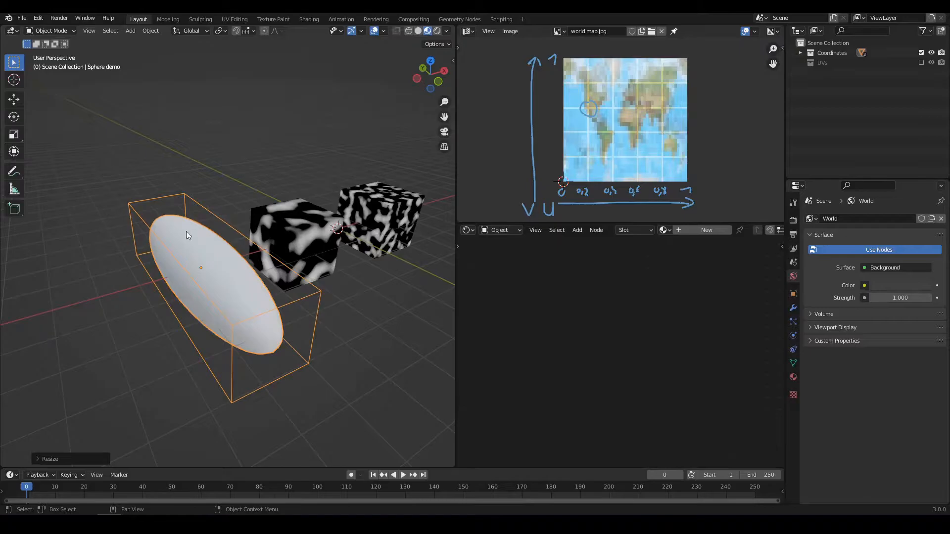
Step: Stretch the Generated cube along the global Y axis to more than twice its length
{"action": "middle_click_drag", "start_coordinate": [257, 332], "coordinate": [292, 325]}
{"action": "middle_click_drag", "start_coordinate": [348, 331], "coordinate": [267, 287]}
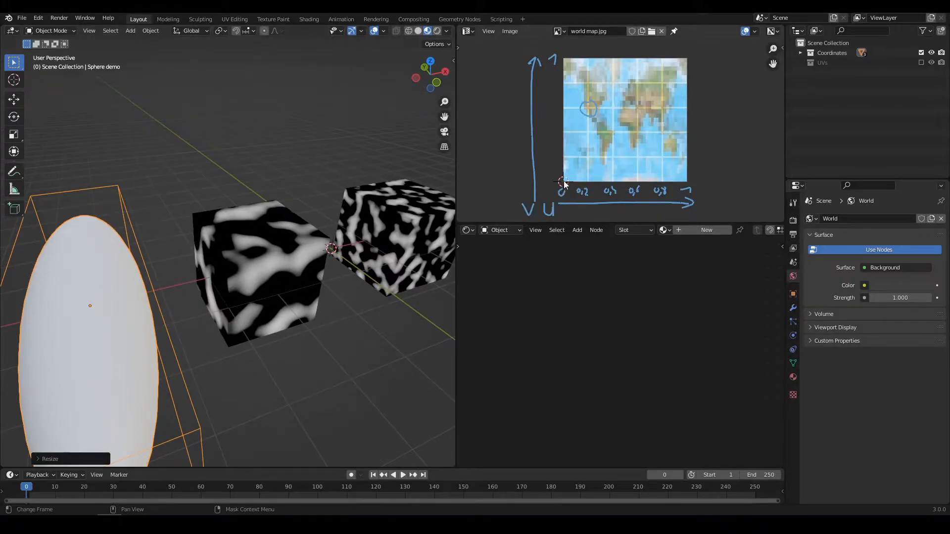
{"action": "middle_click_drag", "start_coordinate": [354, 269], "coordinate": [150, 129]}
{"action": "left_click", "coordinate": [277, 242]}
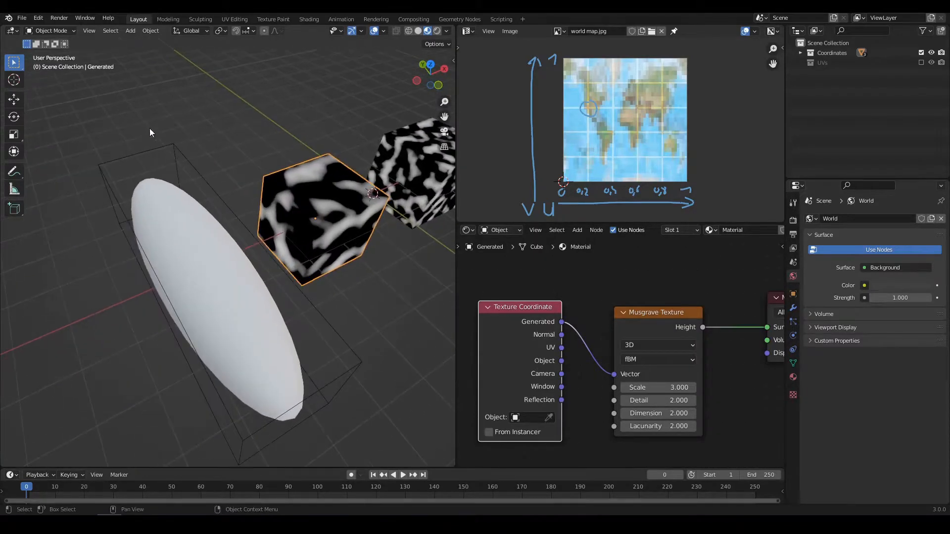
{"action": "left_click", "coordinate": [238, 219]}
{"action": "middle_click_drag", "start_coordinate": [299, 275], "coordinate": [300, 251]}
{"action": "left_click", "coordinate": [295, 212]}
{"action": "middle_click_drag", "start_coordinate": [295, 212], "coordinate": [299, 253]}
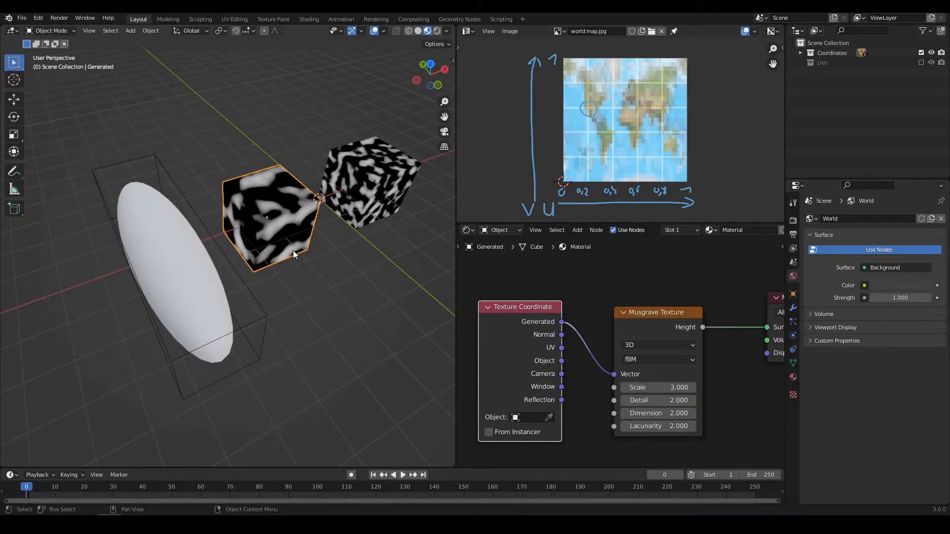
{"action": "key", "text": "s"}
{"action": "key", "text": "y"}
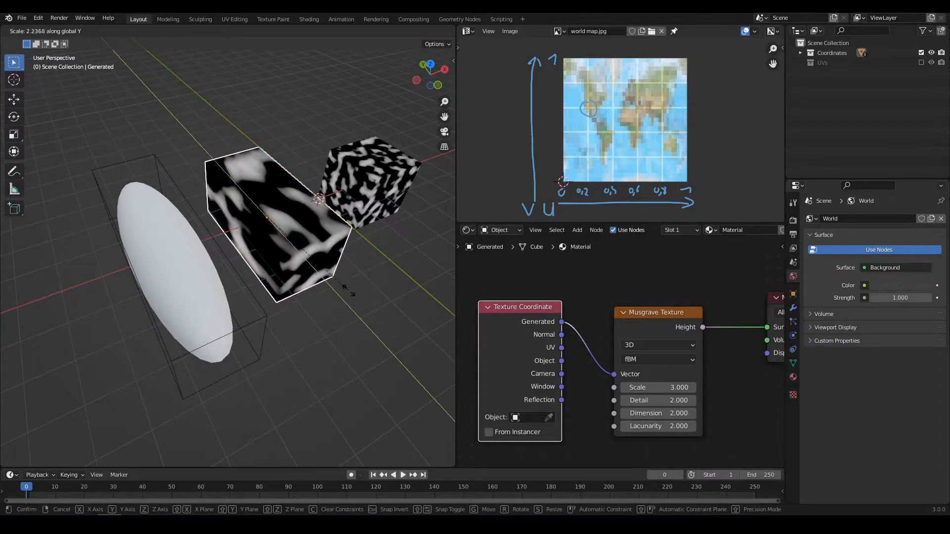
{"action": "left_click", "coordinate": [382, 328]}
Step: Inspect the stretched texture on the Generated cube and lengthen the cube slightly further along the global Y axis
{"action": "middle_click_drag", "start_coordinate": [381, 328], "coordinate": [242, 191]}
{"action": "middle_click_drag", "start_coordinate": [301, 286], "coordinate": [236, 171]}
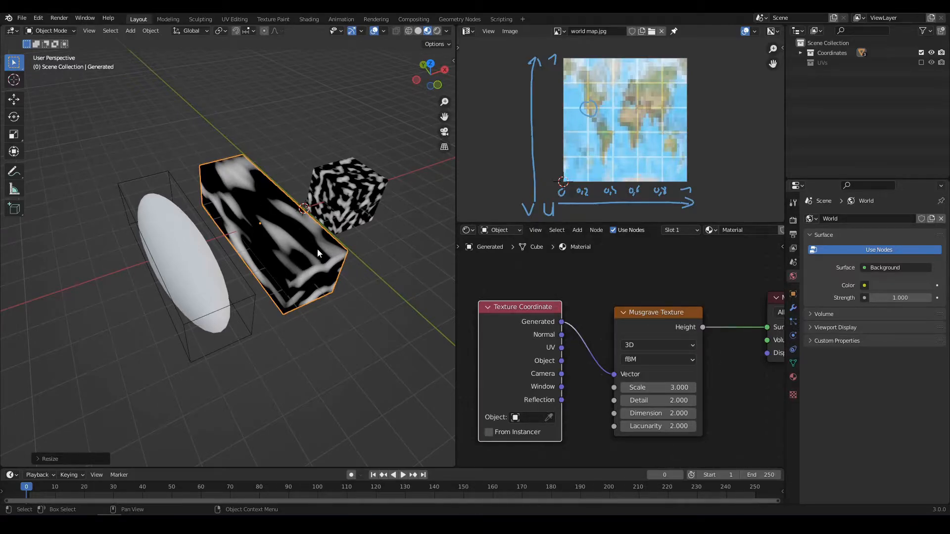
{"action": "key", "text": "s"}
{"action": "key", "text": "y"}
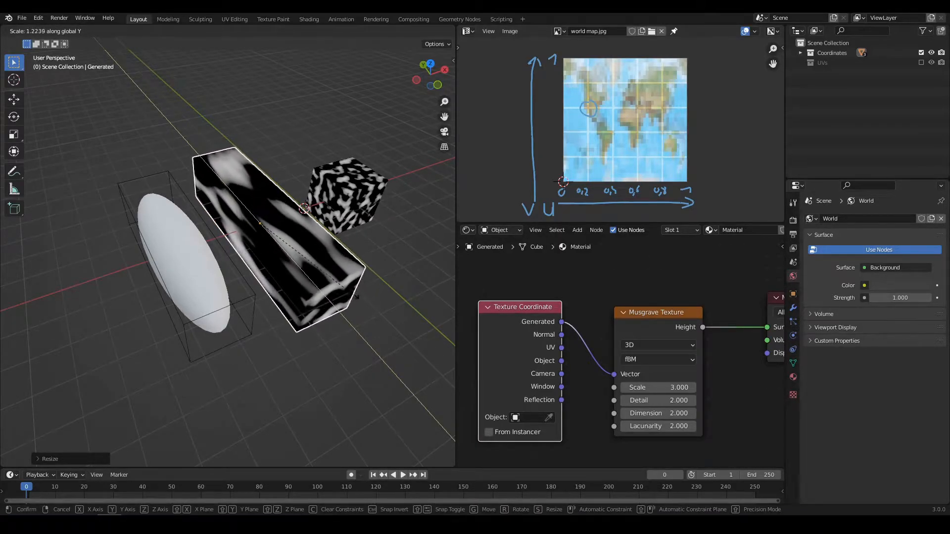
{"action": "left_click", "coordinate": [343, 288]}
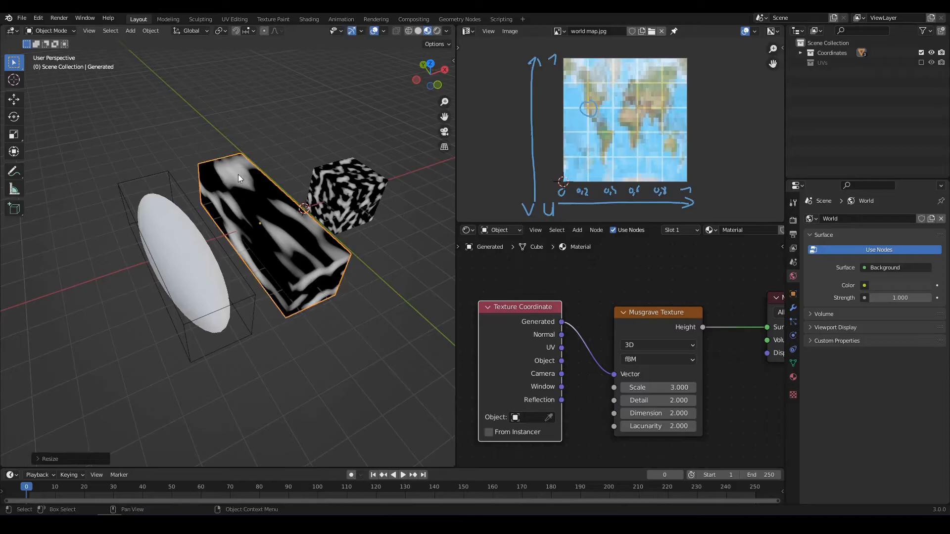
Step: Scale the Generated cube to about 1.3 times its height along the global Z axis
{"action": "middle_click_drag", "start_coordinate": [316, 257], "coordinate": [333, 241]}
{"action": "key", "text": "s"}
{"action": "key", "text": "z"}
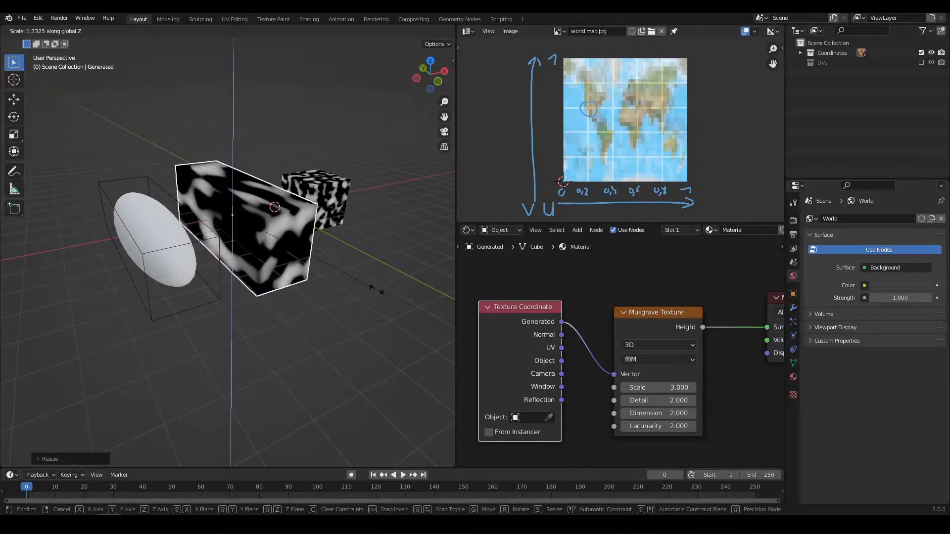
{"action": "left_click", "coordinate": [365, 280]}
Step: Stretch the Object cube along the global Y axis until it is about 7.07 m long
{"action": "middle_click_drag", "start_coordinate": [364, 280], "coordinate": [257, 244]}
{"action": "left_click", "coordinate": [281, 214]}
{"action": "scroll", "coordinate": [280, 215], "scroll_direction": "up", "scroll_amount": 3}
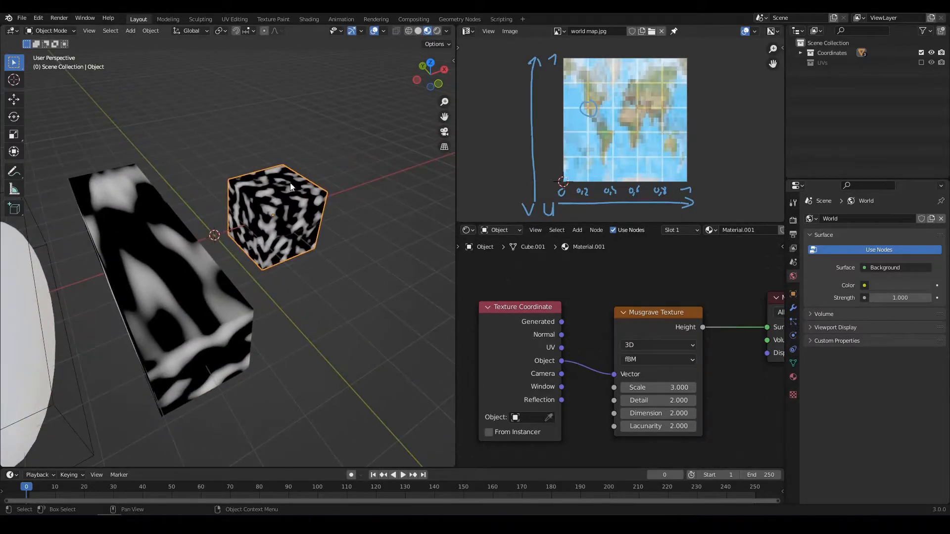
{"action": "scroll", "coordinate": [280, 220], "scroll_direction": "down", "scroll_amount": 1}
{"action": "mouse_move", "coordinate": [325, 254]}
{"action": "middle_mouse_down"}
{"action": "mouse_move", "coordinate": [328, 266]}
{"action": "mouse_move", "coordinate": [328, 252]}
{"action": "middle_mouse_up"}
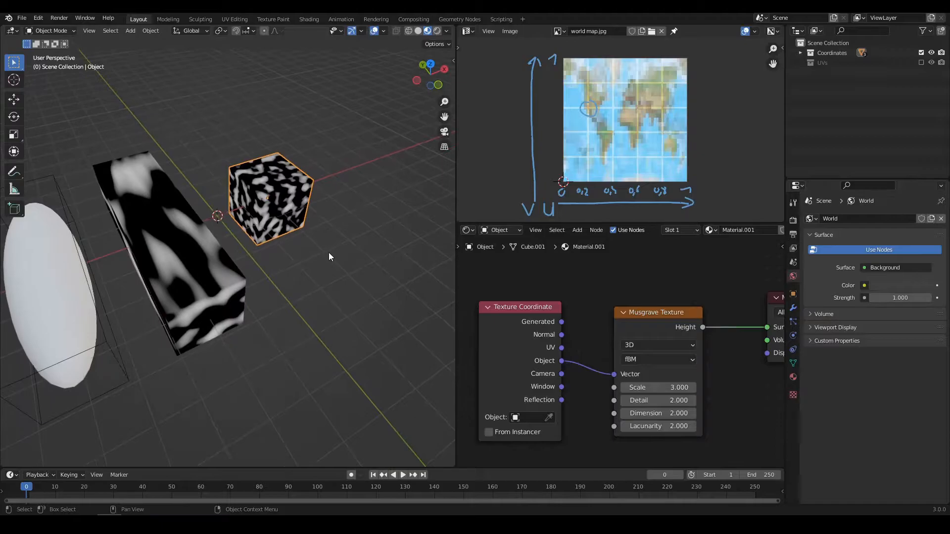
{"action": "key", "text": "s"}
{"action": "key", "text": "y"}
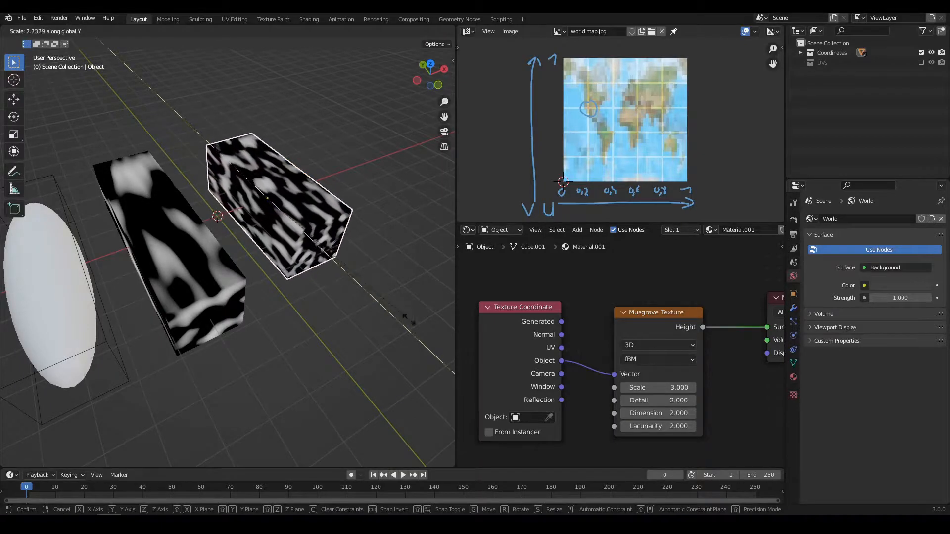
{"action": "key", "text": "Return"}
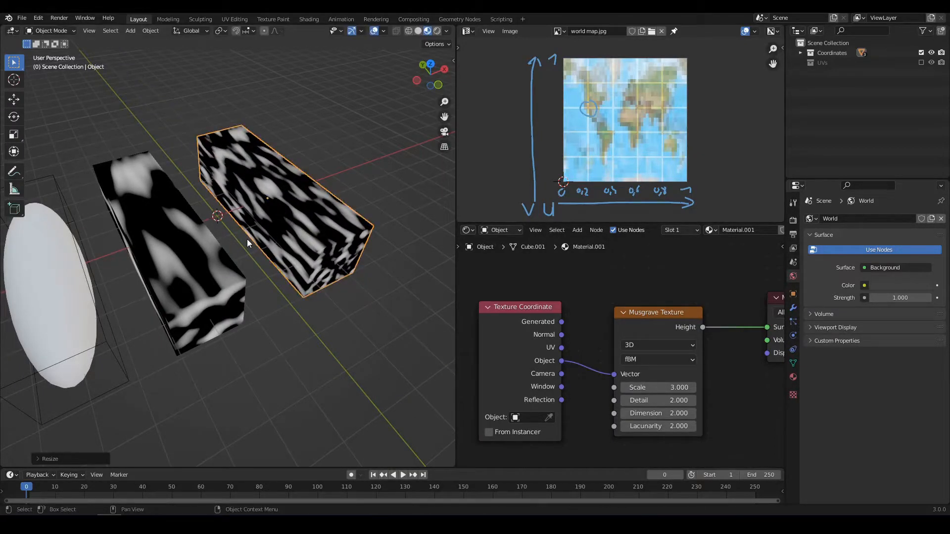
Step: Select the Generated cube, show its transform values and apply its scale
{"action": "middle_click_drag", "start_coordinate": [266, 192], "coordinate": [256, 227]}
{"action": "left_click", "coordinate": [237, 258]}
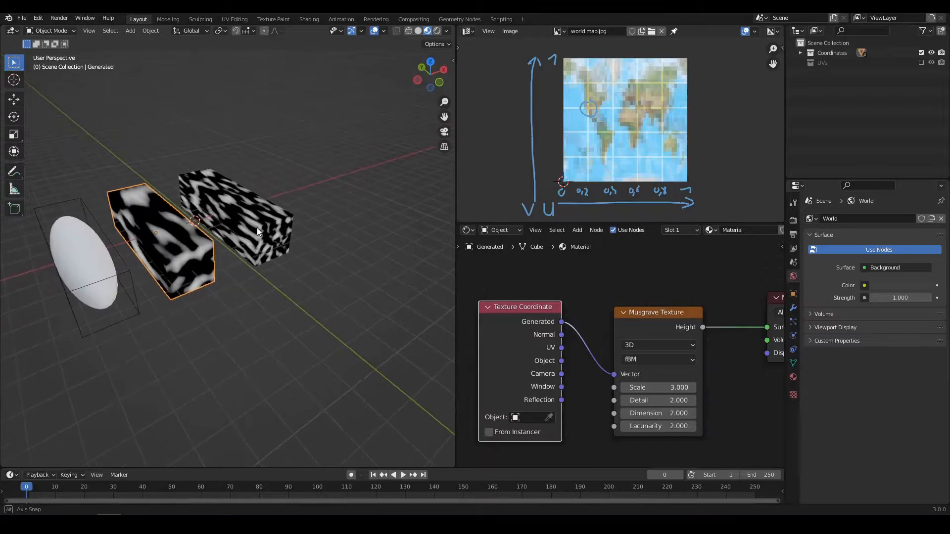
{"action": "middle_click_drag", "start_coordinate": [195, 233], "coordinate": [149, 240]}
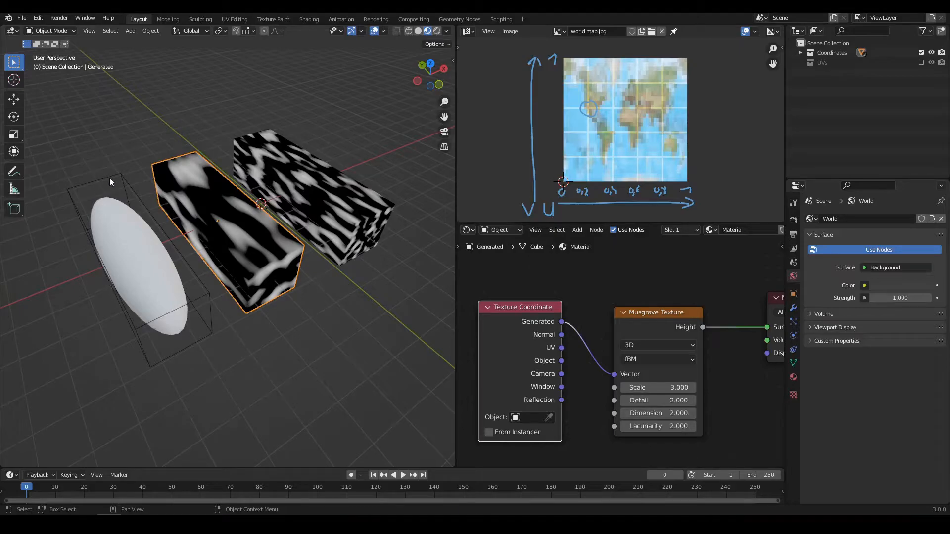
{"action": "middle_click_drag", "start_coordinate": [129, 272], "coordinate": [108, 170]}
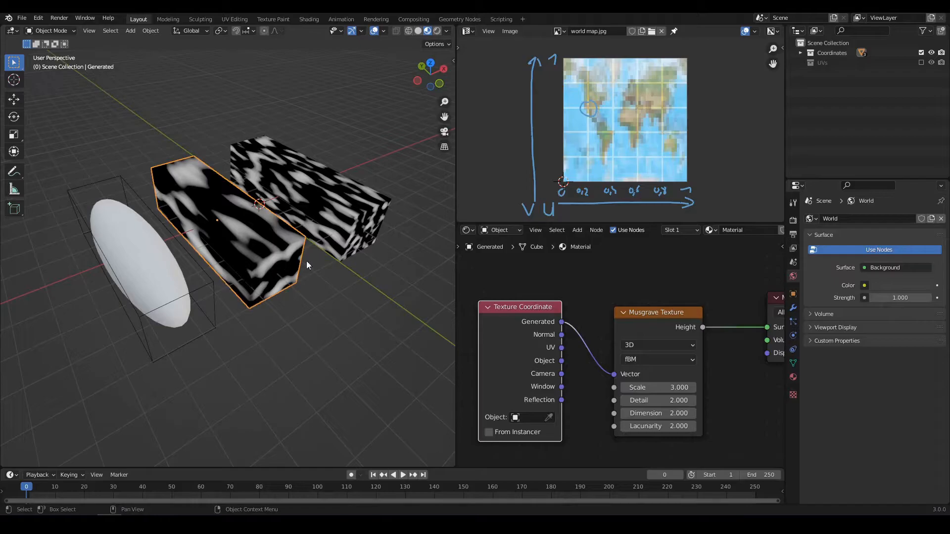
{"action": "middle_click_drag", "start_coordinate": [306, 265], "coordinate": [283, 272]}
{"action": "key", "text": "n"}
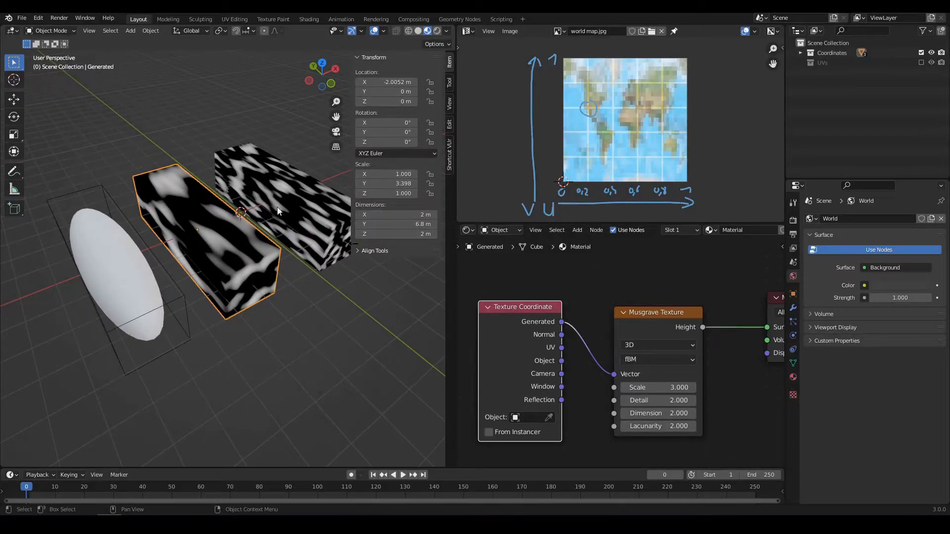
{"action": "middle_click_drag", "start_coordinate": [289, 212], "coordinate": [232, 215]}
{"action": "key", "text": "ctrl+a"}
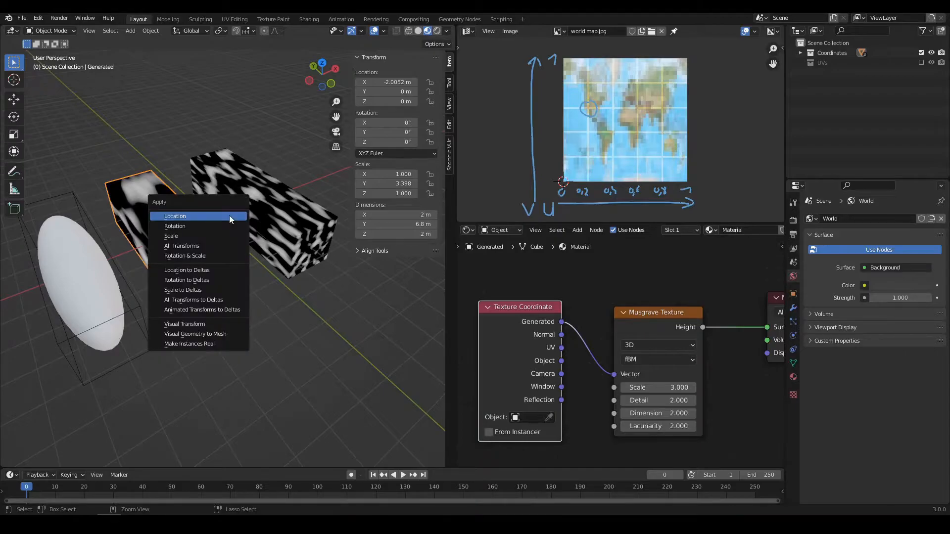
{"action": "left_click", "coordinate": [181, 237]}
Step: Apply the scale of the stretched Object cube
{"action": "mouse_move", "coordinate": [194, 236]}
{"action": "middle_mouse_down"}
{"action": "mouse_move", "coordinate": [258, 247]}
{"action": "mouse_move", "coordinate": [224, 271]}
{"action": "mouse_move", "coordinate": [169, 258]}
{"action": "mouse_move", "coordinate": [254, 236]}
{"action": "mouse_move", "coordinate": [242, 256]}
{"action": "mouse_move", "coordinate": [253, 223]}
{"action": "mouse_move", "coordinate": [218, 274]}
{"action": "mouse_move", "coordinate": [263, 271]}
{"action": "mouse_move", "coordinate": [185, 263]}
{"action": "mouse_move", "coordinate": [239, 254]}
{"action": "mouse_move", "coordinate": [202, 238]}
{"action": "mouse_move", "coordinate": [189, 254]}
{"action": "mouse_move", "coordinate": [271, 295]}
{"action": "mouse_move", "coordinate": [210, 231]}
{"action": "middle_mouse_up"}
{"action": "left_click", "coordinate": [245, 239]}
{"action": "key", "text": "ctrl+a"}
{"action": "left_click", "coordinate": [233, 242]}
Step: Annotate a line along the full length of the Generated cube, labelled 0 at one end and 1 at the other
{"action": "middle_click_drag", "start_coordinate": [281, 295], "coordinate": [215, 316]}
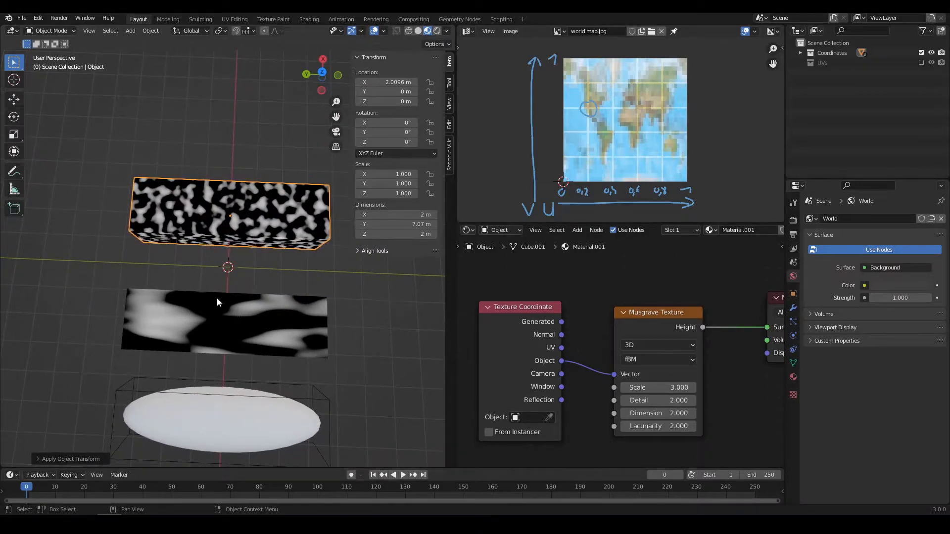
{"action": "mouse_move", "coordinate": [168, 275]}
{"action": "left_mouse_down"}
{"action": "mouse_move", "coordinate": [303, 280]}
{"action": "mouse_move", "coordinate": [353, 293]}
{"action": "left_mouse_up"}
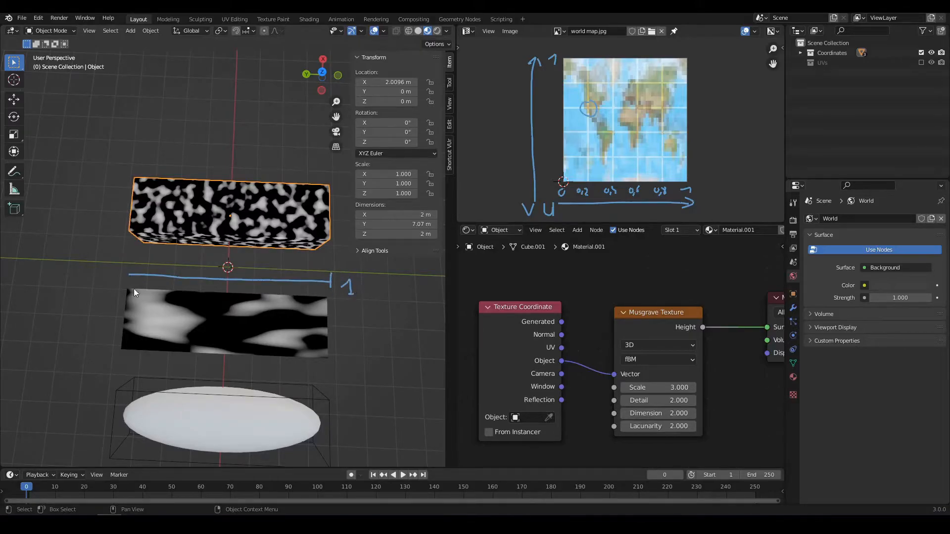
{"action": "left_click_drag", "start_coordinate": [119, 269], "coordinate": [114, 265]}
Step: Annotate two dividing lines across the Object cube that split it into three sections, and label them 0 and 1
{"action": "left_click_drag", "start_coordinate": [206, 244], "coordinate": [205, 181]}
{"action": "mouse_move", "coordinate": [257, 246]}
{"action": "left_mouse_down"}
{"action": "mouse_move", "coordinate": [260, 159]}
{"action": "mouse_move", "coordinate": [261, 173]}
{"action": "left_mouse_up"}
{"action": "left_click_drag", "start_coordinate": [205, 158], "coordinate": [209, 156]}
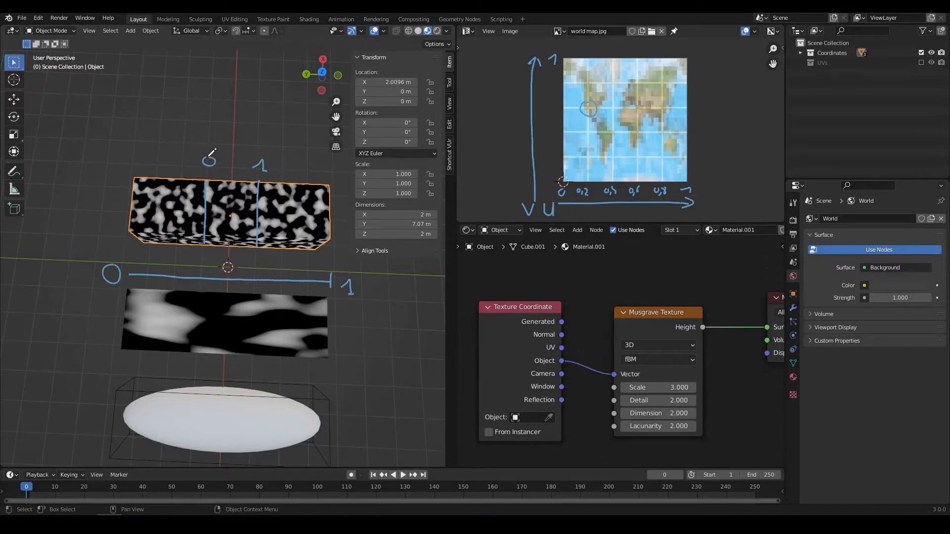
Step: Annotate the outer sections of the Object cube with their own 0 and 1 labels and draw arrows from 0 to 1 for all three sections
{"action": "left_click_drag", "start_coordinate": [325, 167], "coordinate": [328, 181]}
{"action": "left_click_drag", "start_coordinate": [265, 146], "coordinate": [266, 148]}
{"action": "left_click_drag", "start_coordinate": [328, 168], "coordinate": [324, 147]}
{"action": "left_click_drag", "start_coordinate": [265, 116], "coordinate": [324, 134]}
{"action": "left_click_drag", "start_coordinate": [207, 151], "coordinate": [206, 124]}
{"action": "left_click_drag", "start_coordinate": [138, 168], "coordinate": [140, 135]}
{"action": "left_click_drag", "start_coordinate": [208, 109], "coordinate": [139, 117]}
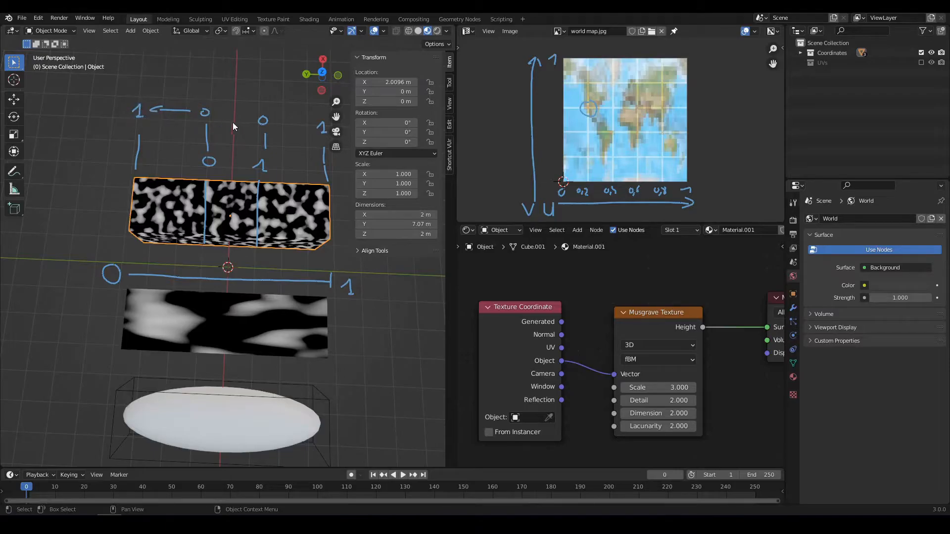
{"action": "left_click_drag", "start_coordinate": [275, 123], "coordinate": [308, 128]}
{"action": "left_click_drag", "start_coordinate": [222, 161], "coordinate": [246, 165]}
Step: Compare the annotated coordinate ranges on both stretched cubes with nothing selected, and save the file
{"action": "mouse_move", "coordinate": [305, 237]}
{"action": "middle_mouse_down"}
{"action": "mouse_move", "coordinate": [266, 252]}
{"action": "mouse_move", "coordinate": [230, 230]}
{"action": "mouse_move", "coordinate": [244, 191]}
{"action": "middle_mouse_up"}
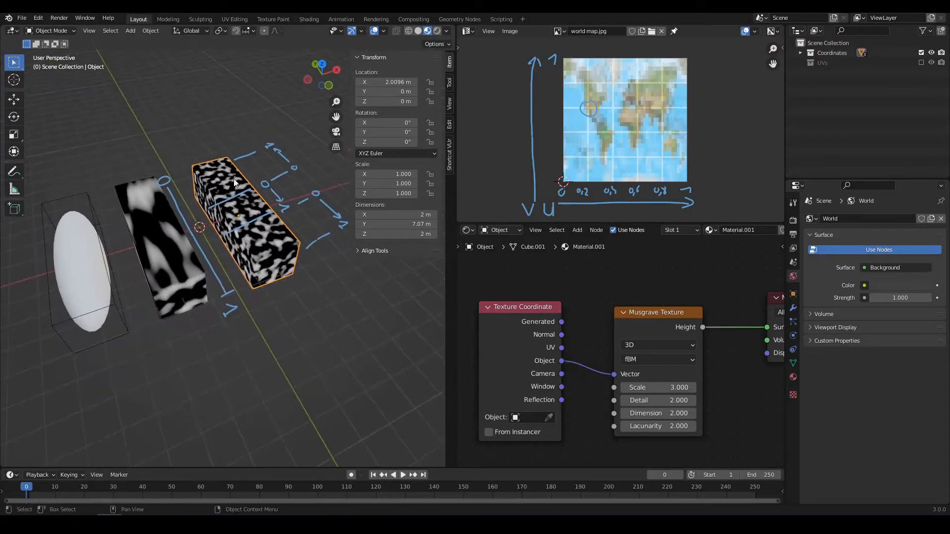
{"action": "middle_click_drag", "start_coordinate": [262, 253], "coordinate": [255, 255]}
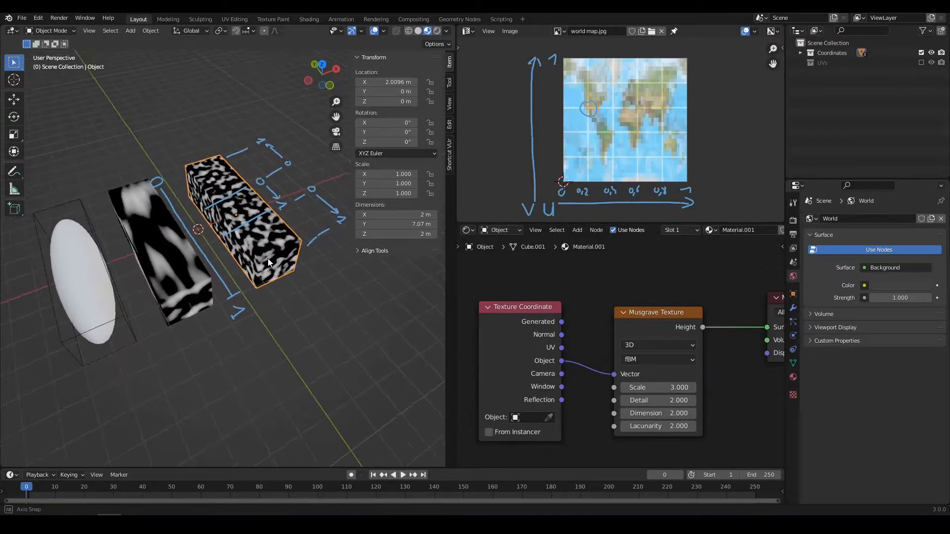
{"action": "mouse_move", "coordinate": [241, 302]}
{"action": "middle_mouse_down"}
{"action": "mouse_move", "coordinate": [263, 280]}
{"action": "mouse_move", "coordinate": [233, 296]}
{"action": "mouse_move", "coordinate": [248, 290]}
{"action": "mouse_move", "coordinate": [221, 197]}
{"action": "middle_mouse_up"}
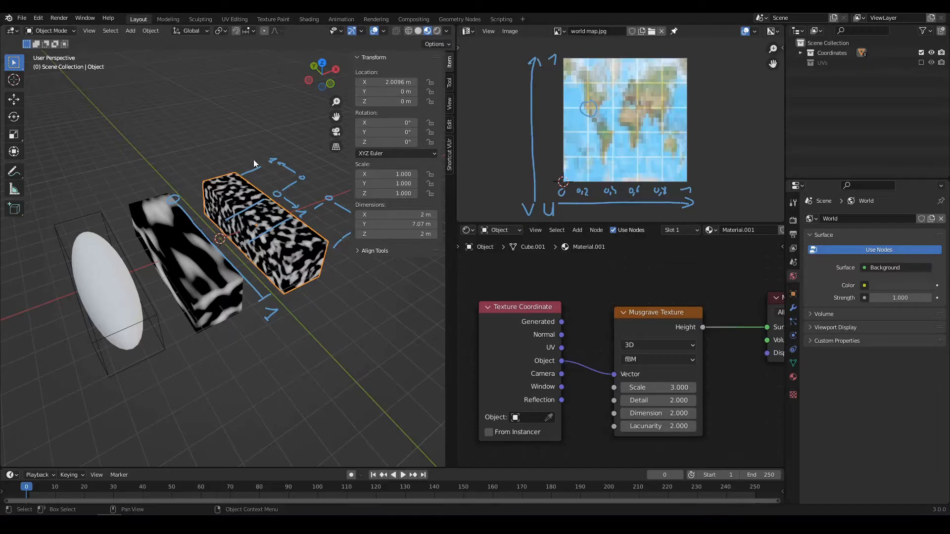
{"action": "middle_click_drag", "start_coordinate": [252, 309], "coordinate": [290, 309]}
{"action": "left_click", "coordinate": [255, 297]}
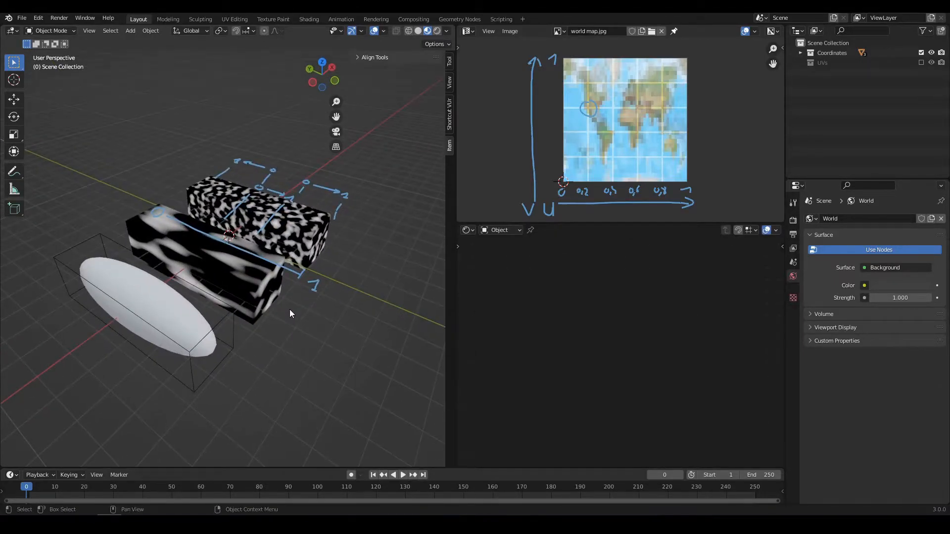
{"action": "mouse_move", "coordinate": [290, 310]}
{"action": "middle_mouse_down"}
{"action": "mouse_move", "coordinate": [303, 317]}
{"action": "mouse_move", "coordinate": [292, 305]}
{"action": "middle_mouse_up"}
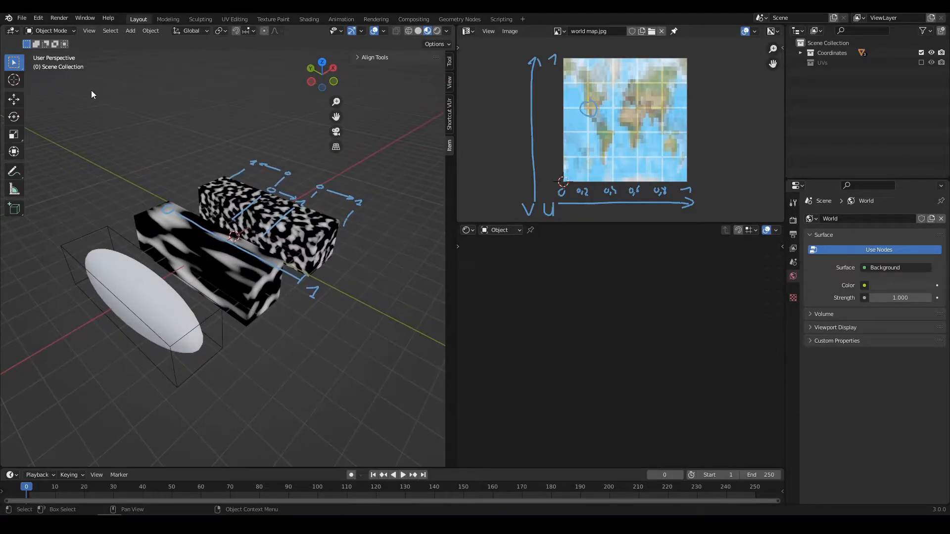
{"action": "key", "text": "ctrl+s"}
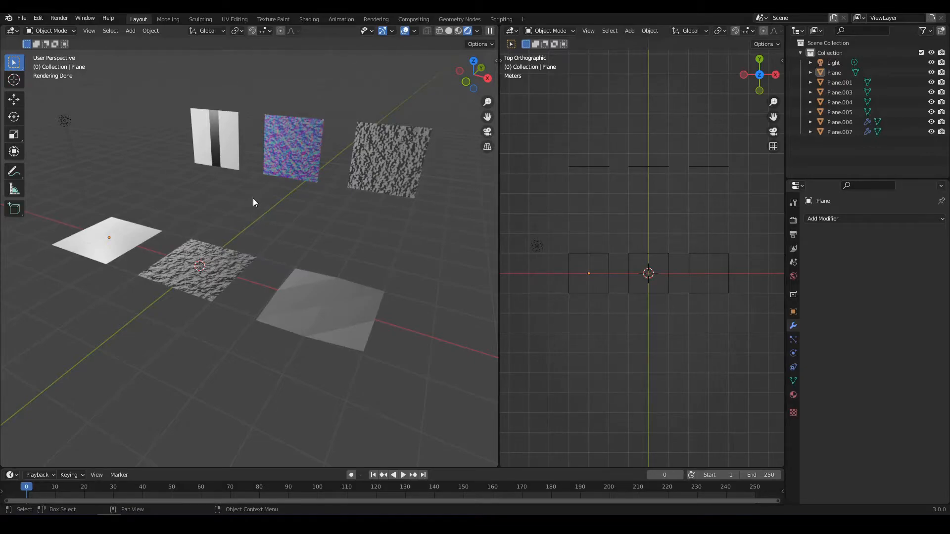
Step: Annotate an arrow pointing straight up from the centre of the smooth white plane and erase it again
{"action": "middle_click_drag", "start_coordinate": [241, 221], "coordinate": [284, 216], "text": "shift"}
{"action": "left_click_drag", "start_coordinate": [149, 233], "coordinate": [147, 161]}
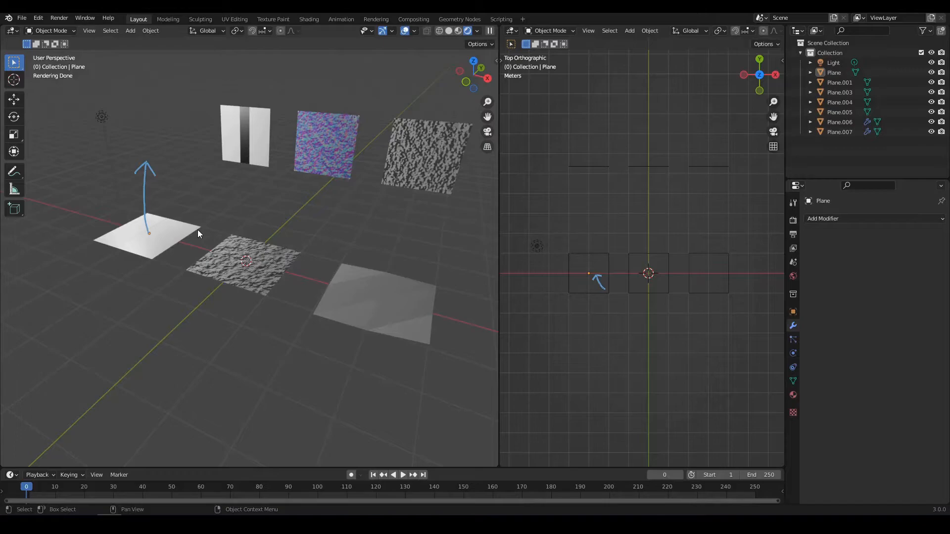
{"action": "mouse_move", "coordinate": [160, 180]}
{"action": "right_mouse_down"}
{"action": "mouse_move", "coordinate": [148, 161]}
{"action": "mouse_move", "coordinate": [152, 223]}
{"action": "right_mouse_up"}
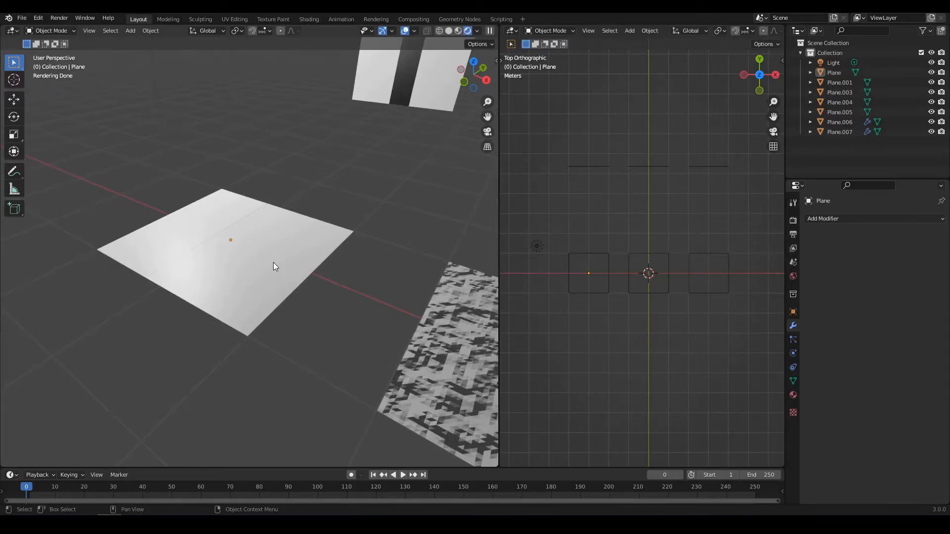
Step: Select the smooth white plane and examine its shading alongside the black-striped map plane behind it
{"action": "scroll", "coordinate": [265, 248], "scroll_direction": "down", "scroll_amount": 3}
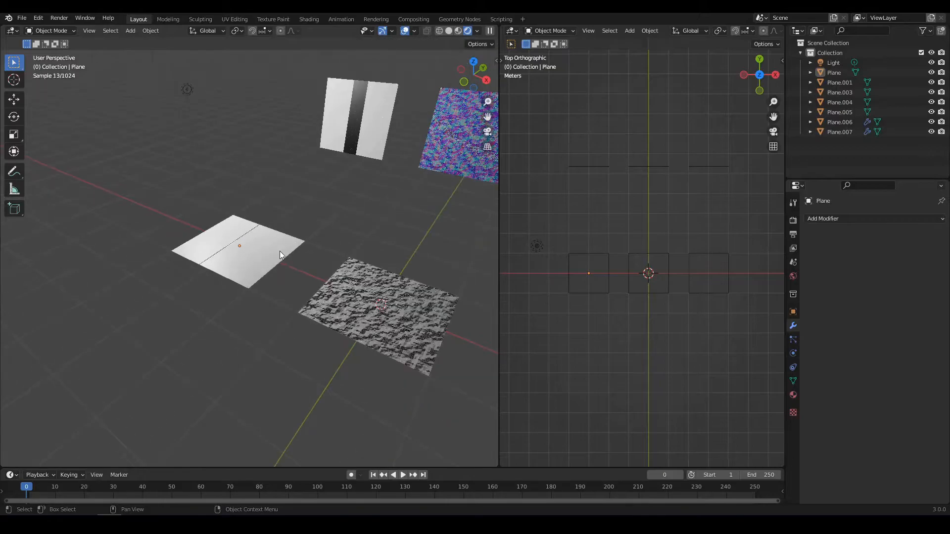
{"action": "middle_click_drag", "start_coordinate": [420, 236], "coordinate": [338, 228], "text": "shift"}
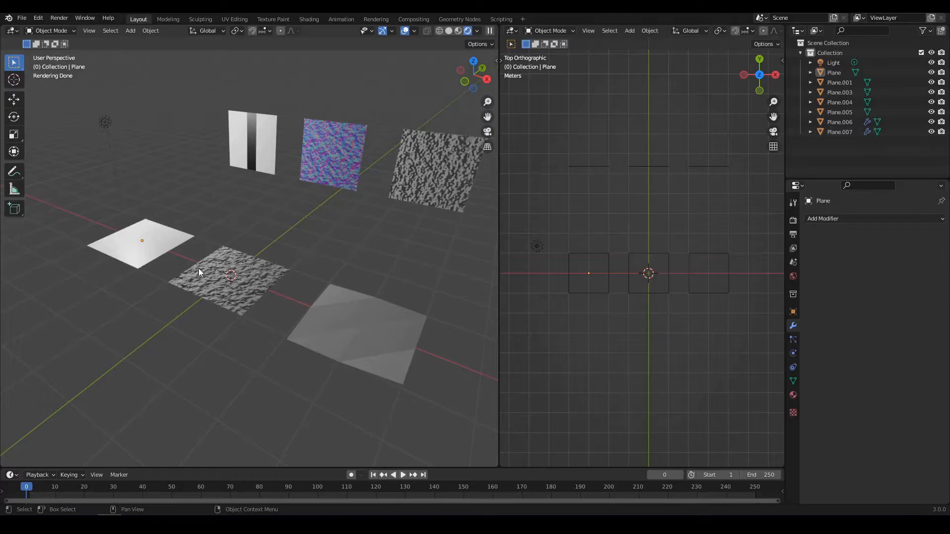
{"action": "left_click", "coordinate": [176, 245]}
{"action": "key", "text": "KP_Decimal"}
{"action": "scroll", "coordinate": [237, 268], "scroll_direction": "up", "scroll_amount": 6}
{"action": "scroll", "coordinate": [237, 267], "scroll_direction": "down", "scroll_amount": 4}
{"action": "middle_click_drag", "start_coordinate": [236, 267], "coordinate": [297, 234]}
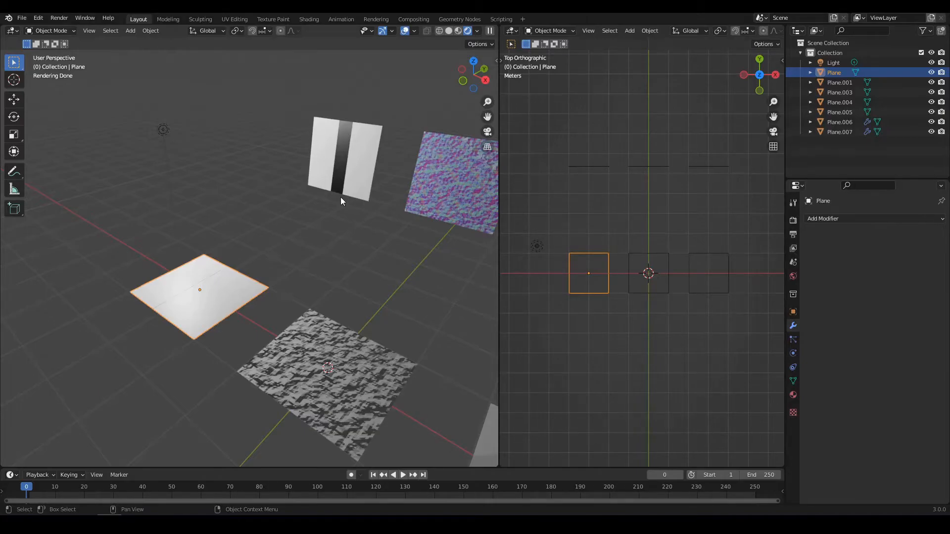
{"action": "scroll", "coordinate": [341, 197], "scroll_direction": "up", "scroll_amount": 3}
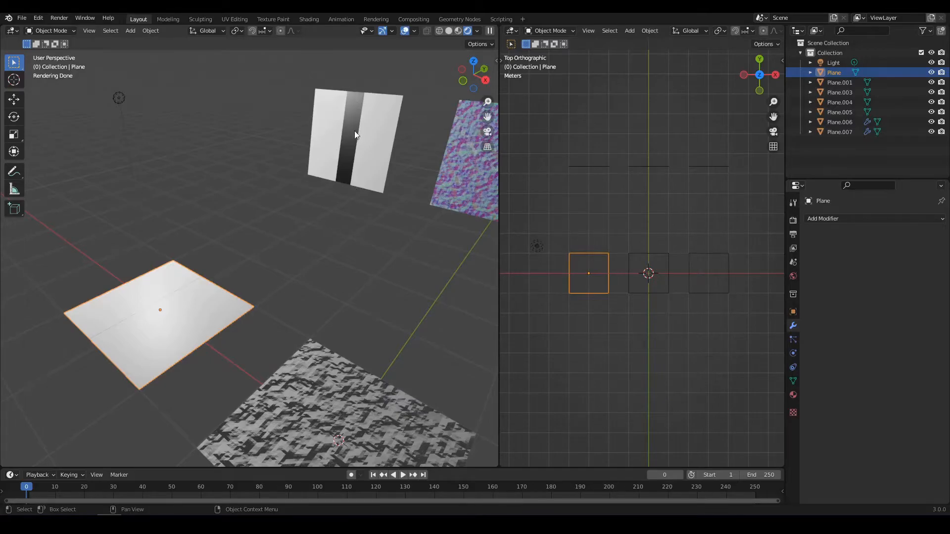
{"action": "middle_click_drag", "start_coordinate": [298, 212], "coordinate": [308, 206]}
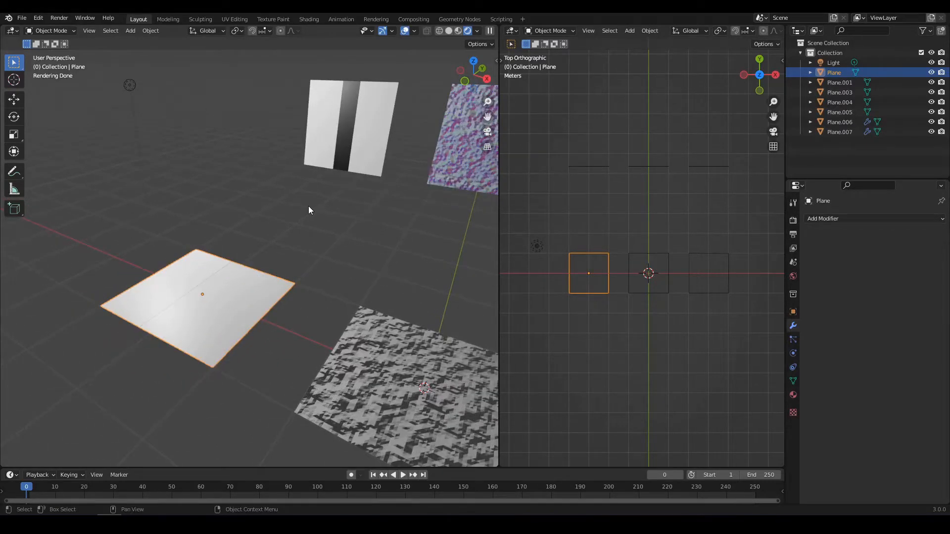
{"action": "middle_click_drag", "start_coordinate": [308, 211], "coordinate": [221, 310]}
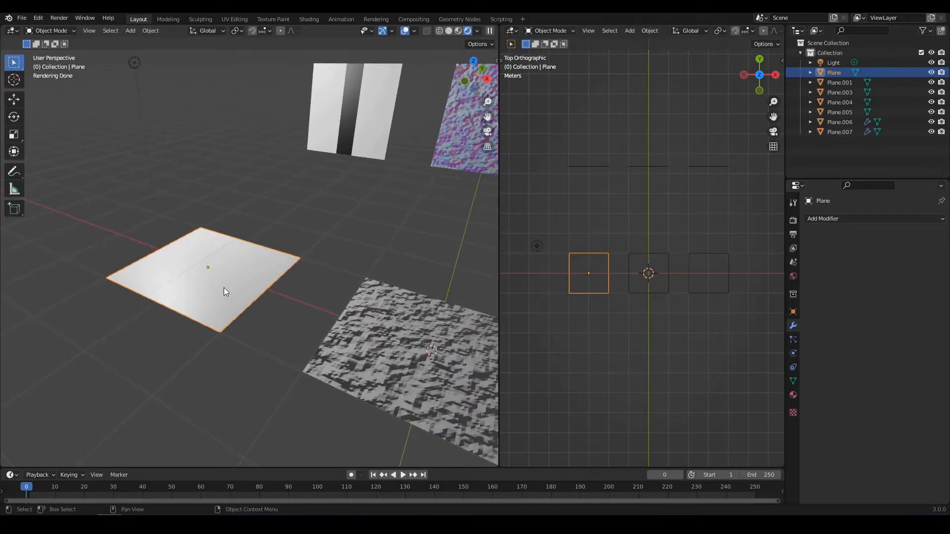
Step: In the front view, annotate a flat profile with a square groove in the middle just below the selected plane
{"action": "key", "text": "KP_1"}
{"action": "scroll", "coordinate": [322, 182], "scroll_direction": "up", "scroll_amount": 4}
{"action": "middle_click_drag", "start_coordinate": [372, 181], "coordinate": [279, 280], "text": "shift"}
{"action": "scroll", "coordinate": [281, 278], "scroll_direction": "up", "scroll_amount": 2}
{"action": "middle_click_drag", "start_coordinate": [298, 123], "coordinate": [266, 168], "text": "shift"}
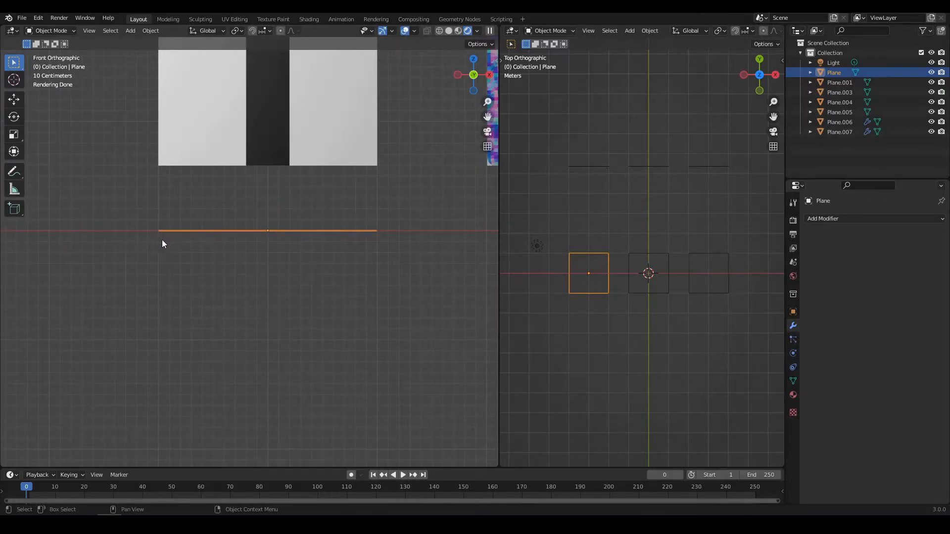
{"action": "mouse_move", "coordinate": [157, 243]}
{"action": "left_mouse_down"}
{"action": "mouse_move", "coordinate": [238, 242]}
{"action": "mouse_move", "coordinate": [242, 285]}
{"action": "mouse_move", "coordinate": [292, 283]}
{"action": "mouse_move", "coordinate": [291, 242]}
{"action": "mouse_move", "coordinate": [378, 243]}
{"action": "left_mouse_up"}
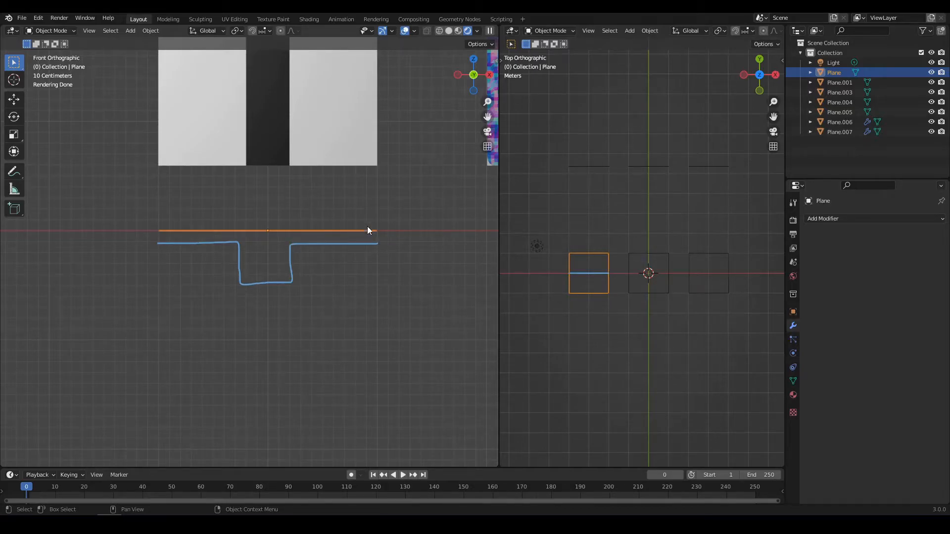
Step: Compare the sketched groove profile with the plane's shading and move the light horizontally to about X 1.45 m, Y -1.16 m
{"action": "mouse_move", "coordinate": [343, 214]}
{"action": "middle_mouse_down"}
{"action": "mouse_move", "coordinate": [345, 224]}
{"action": "mouse_move", "coordinate": [287, 271]}
{"action": "middle_mouse_up"}
{"action": "mouse_move", "coordinate": [160, 333]}
{"action": "middle_mouse_down", "text": "shift"}
{"action": "mouse_move", "coordinate": [270, 272]}
{"action": "mouse_move", "coordinate": [262, 297]}
{"action": "middle_mouse_up", "text": "shift"}
{"action": "mouse_move", "coordinate": [221, 342]}
{"action": "middle_mouse_down", "text": "shift"}
{"action": "mouse_move", "coordinate": [270, 292]}
{"action": "mouse_move", "coordinate": [239, 286]}
{"action": "mouse_move", "coordinate": [256, 289]}
{"action": "middle_mouse_up", "text": "shift"}
{"action": "scroll", "coordinate": [268, 291], "scroll_direction": "up", "scroll_amount": 2}
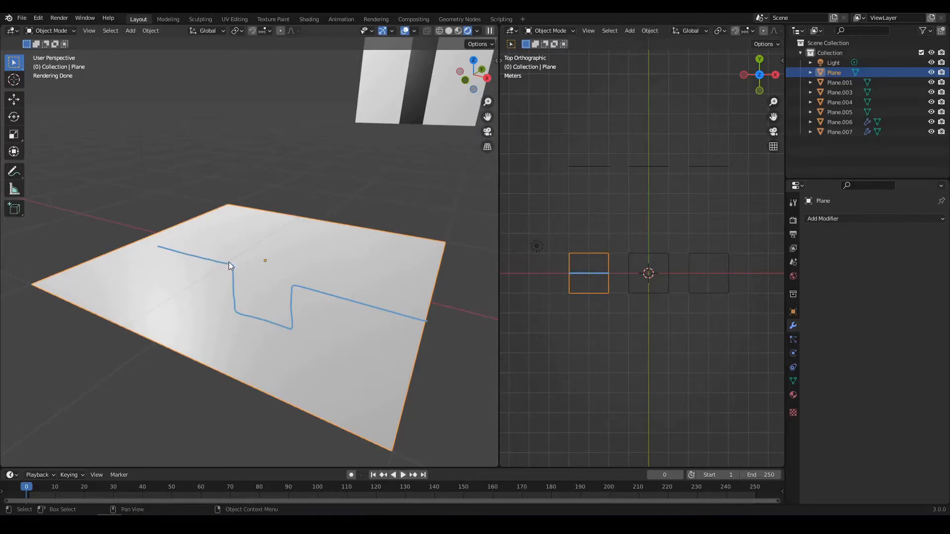
{"action": "scroll", "coordinate": [274, 287], "scroll_direction": "up", "scroll_amount": 3}
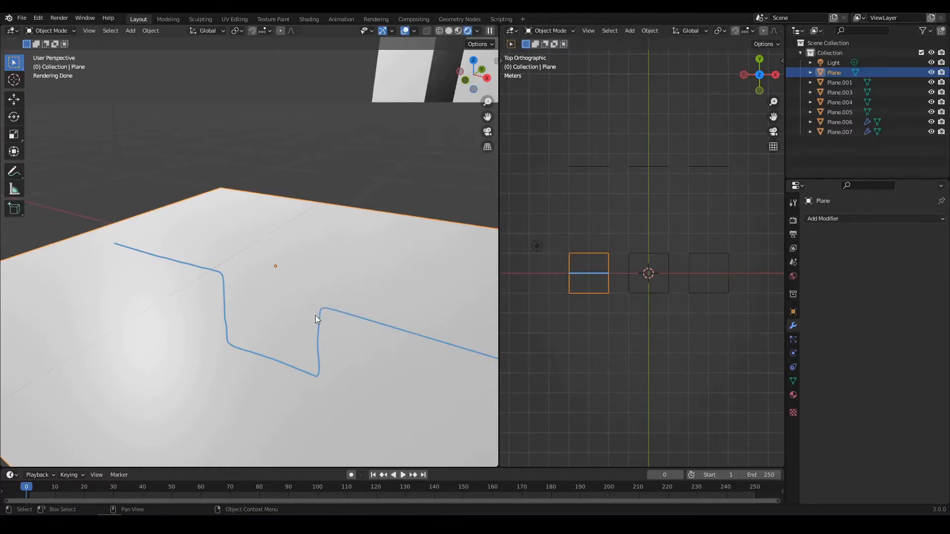
{"action": "scroll", "coordinate": [319, 305], "scroll_direction": "down", "scroll_amount": 3}
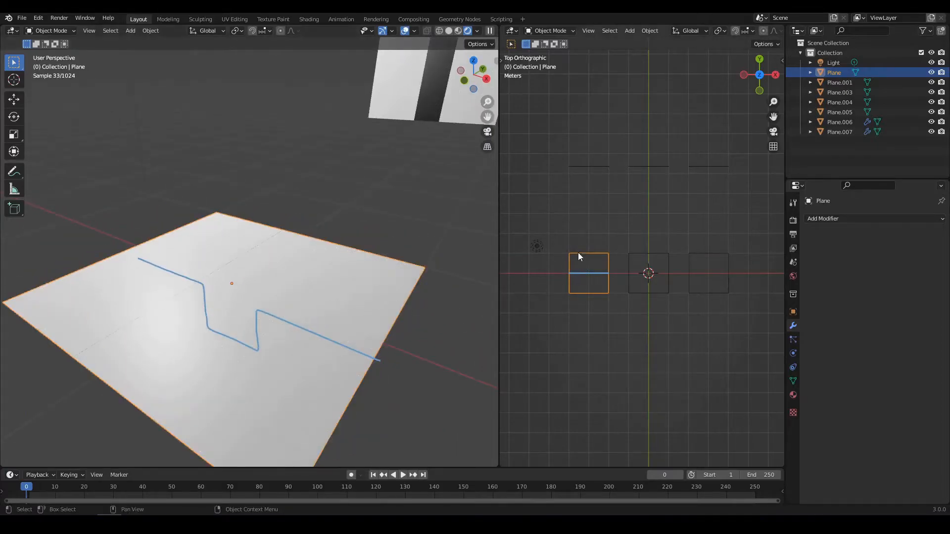
{"action": "left_click", "coordinate": [540, 248]}
{"action": "key", "text": "g"}
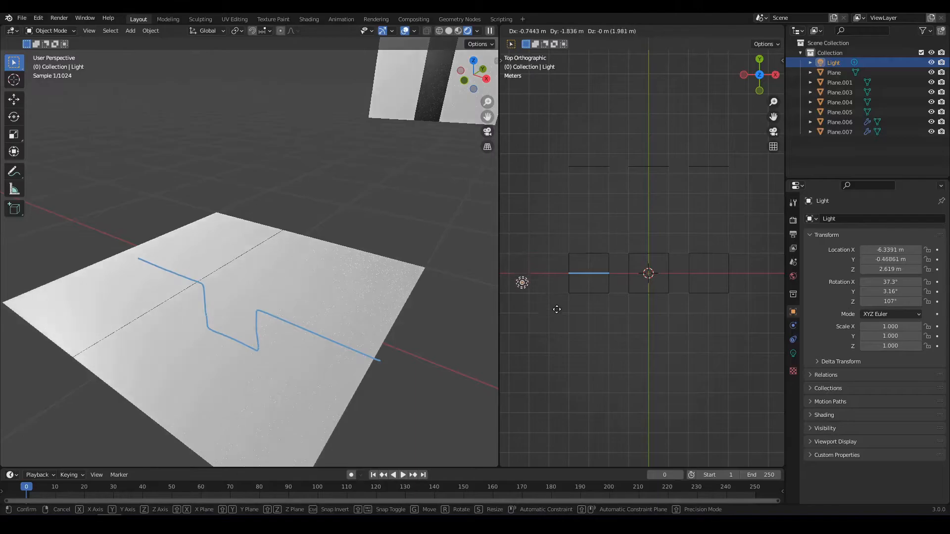
{"action": "left_click", "coordinate": [714, 312]}
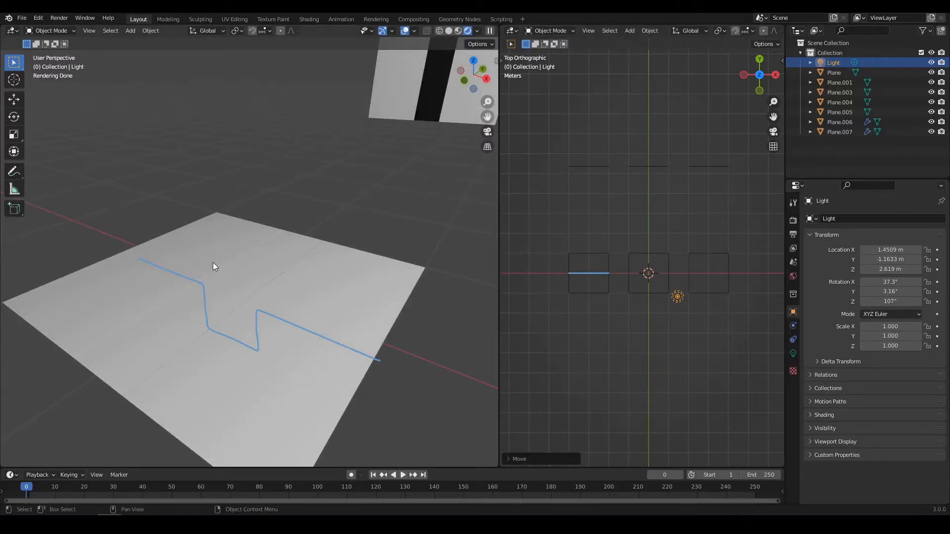
{"action": "middle_click_drag", "start_coordinate": [244, 306], "coordinate": [285, 266]}
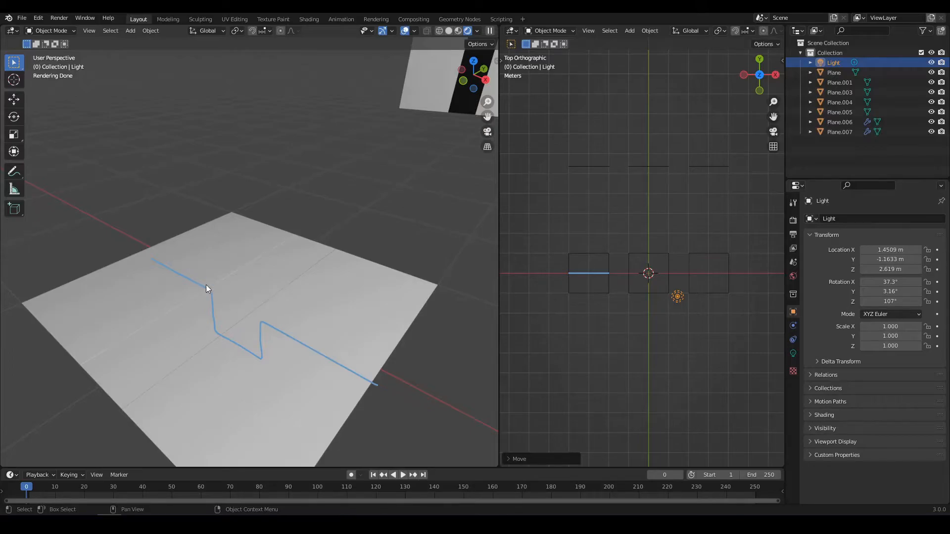
Step: Select the coloured normal-map plane and annotate "0-1" above the black-striped map plane
{"action": "scroll", "coordinate": [264, 302], "scroll_direction": "down", "scroll_amount": 3}
{"action": "middle_click_drag", "start_coordinate": [263, 301], "coordinate": [327, 271]}
{"action": "left_click", "coordinate": [344, 171]}
{"action": "middle_click_drag", "start_coordinate": [345, 171], "coordinate": [246, 259]}
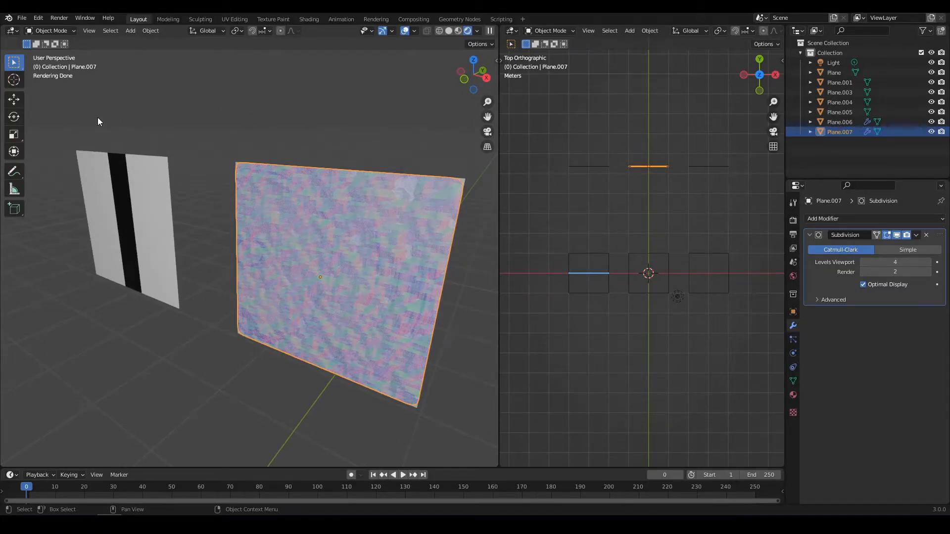
{"action": "middle_click_drag", "start_coordinate": [100, 119], "coordinate": [189, 162]}
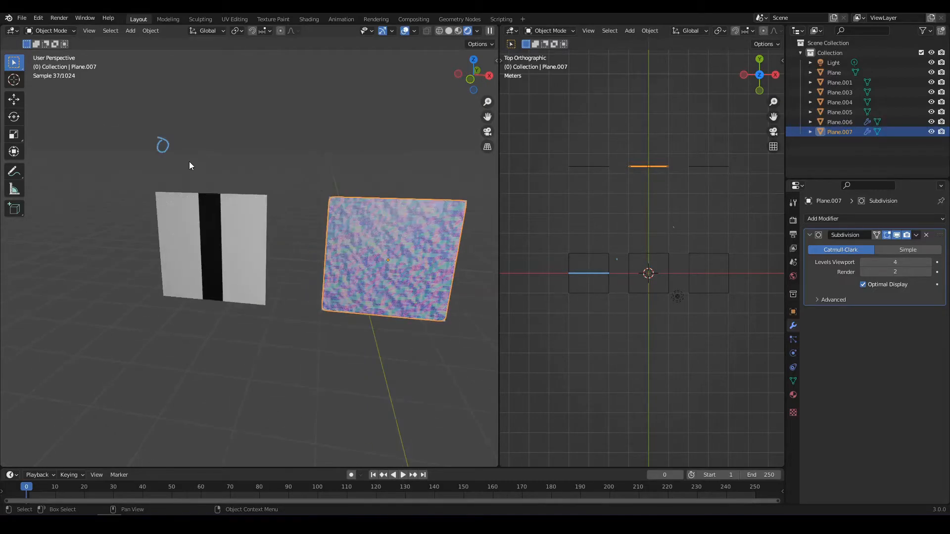
{"action": "left_click_drag", "start_coordinate": [177, 145], "coordinate": [212, 152]}
Step: Annotate "(0-1, 0-1, 0-1)" above the coloured normal-map plane and erase it again
{"action": "mouse_move", "coordinate": [397, 227]}
{"action": "middle_mouse_down", "text": "shift"}
{"action": "mouse_move", "coordinate": [250, 227]}
{"action": "mouse_move", "coordinate": [233, 213]}
{"action": "middle_mouse_up", "text": "shift"}
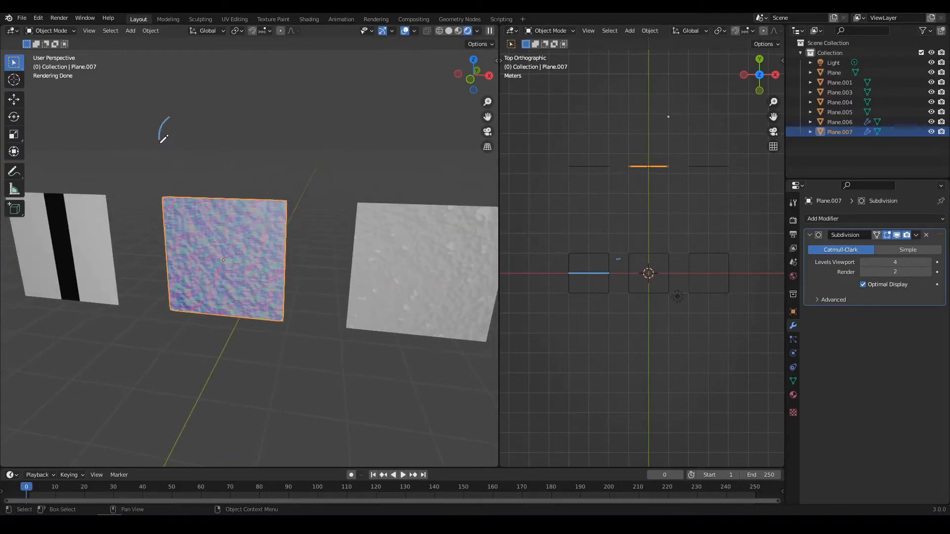
{"action": "mouse_move", "coordinate": [181, 133]}
{"action": "left_mouse_down"}
{"action": "mouse_move", "coordinate": [206, 145]}
{"action": "mouse_move", "coordinate": [228, 133]}
{"action": "mouse_move", "coordinate": [251, 147]}
{"action": "left_mouse_up"}
{"action": "mouse_move", "coordinate": [261, 149]}
{"action": "left_mouse_down"}
{"action": "mouse_move", "coordinate": [273, 137]}
{"action": "mouse_move", "coordinate": [287, 145]}
{"action": "left_mouse_up"}
{"action": "left_click_drag", "start_coordinate": [290, 146], "coordinate": [297, 150]}
{"action": "left_click_drag", "start_coordinate": [291, 113], "coordinate": [307, 172]}
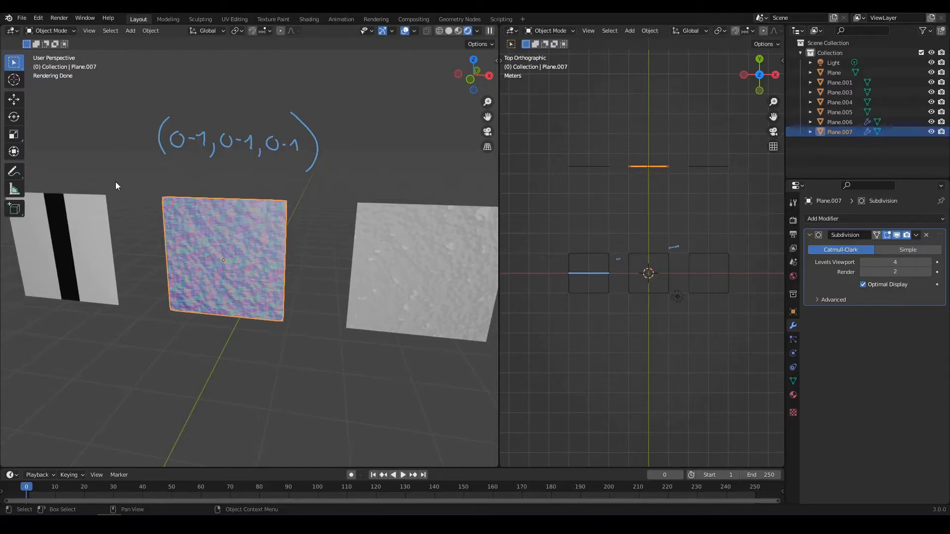
{"action": "scroll", "coordinate": [127, 250], "scroll_direction": "down", "scroll_amount": 1}
{"action": "middle_click_drag", "start_coordinate": [127, 251], "coordinate": [158, 234], "text": "shift"}
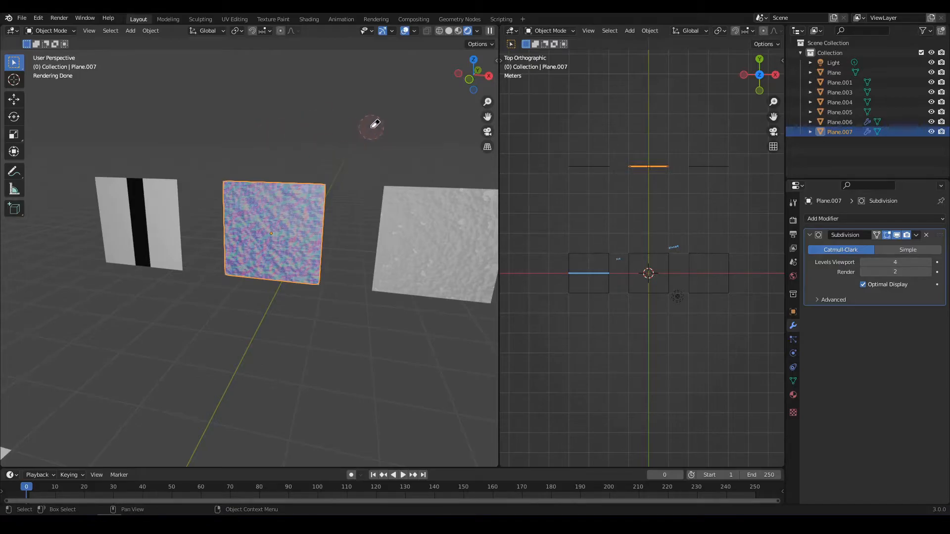
Step: Erase the "0-1" annotation above the black-striped plane and compare the upright map planes with the floor planes
{"action": "middle_click_drag", "start_coordinate": [216, 255], "coordinate": [212, 230]}
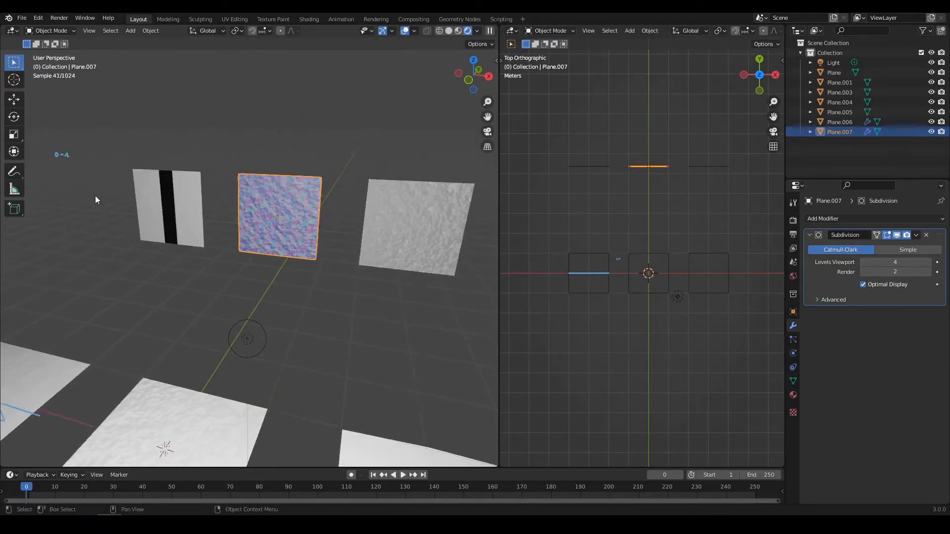
{"action": "middle_click_drag", "start_coordinate": [165, 246], "coordinate": [177, 195]}
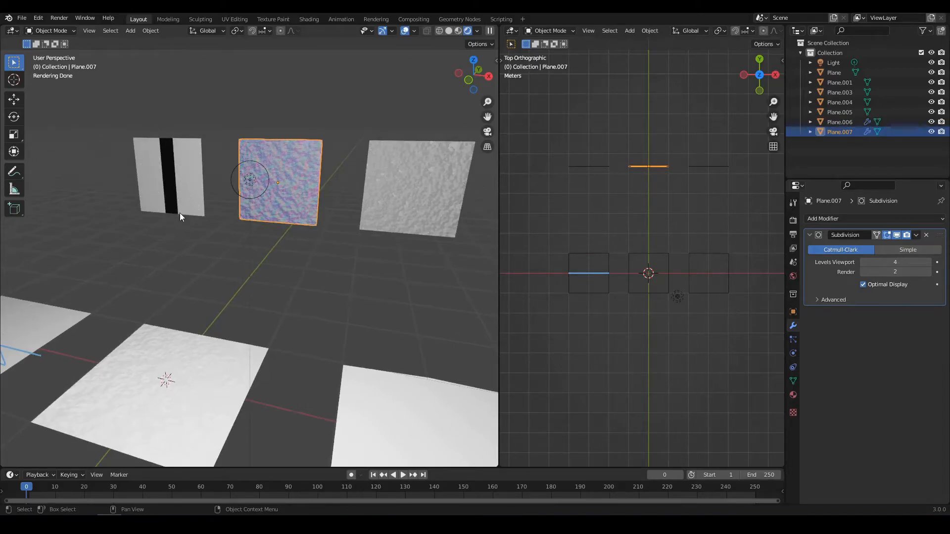
{"action": "middle_click_drag", "start_coordinate": [169, 237], "coordinate": [178, 244]}
{"action": "mouse_move", "coordinate": [267, 249]}
{"action": "middle_mouse_down"}
{"action": "mouse_move", "coordinate": [267, 264]}
{"action": "mouse_move", "coordinate": [274, 238]}
{"action": "mouse_move", "coordinate": [269, 244]}
{"action": "middle_mouse_up"}
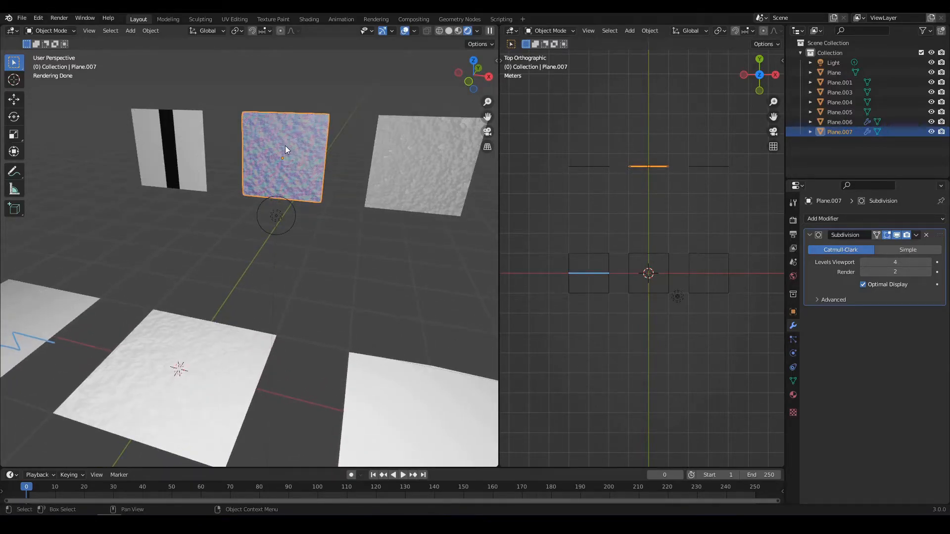
Step: Move the light horizontally behind the middle floor plane, to about X -0.98 m, Y 3.10 m
{"action": "mouse_move", "coordinate": [247, 295]}
{"action": "middle_mouse_down"}
{"action": "mouse_move", "coordinate": [225, 335]}
{"action": "mouse_move", "coordinate": [248, 288]}
{"action": "middle_mouse_up"}
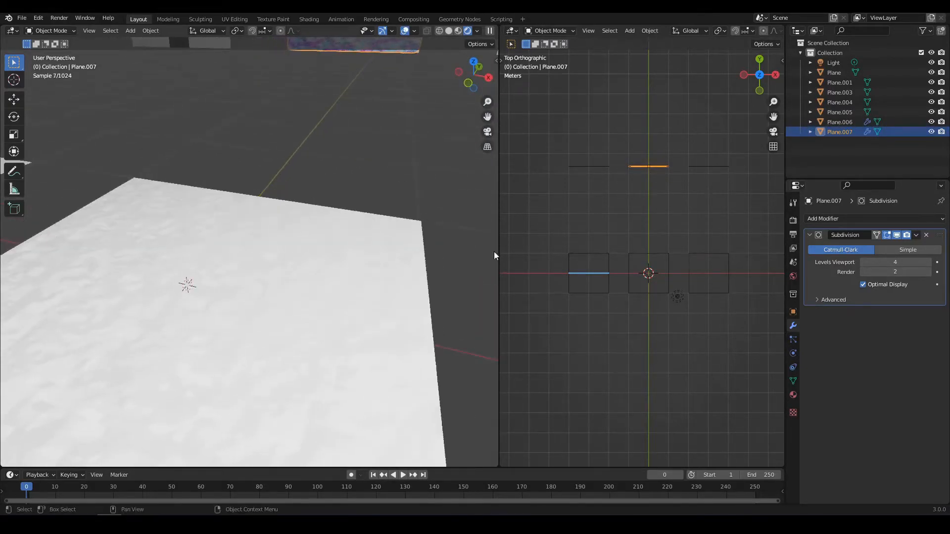
{"action": "left_click", "coordinate": [677, 297]}
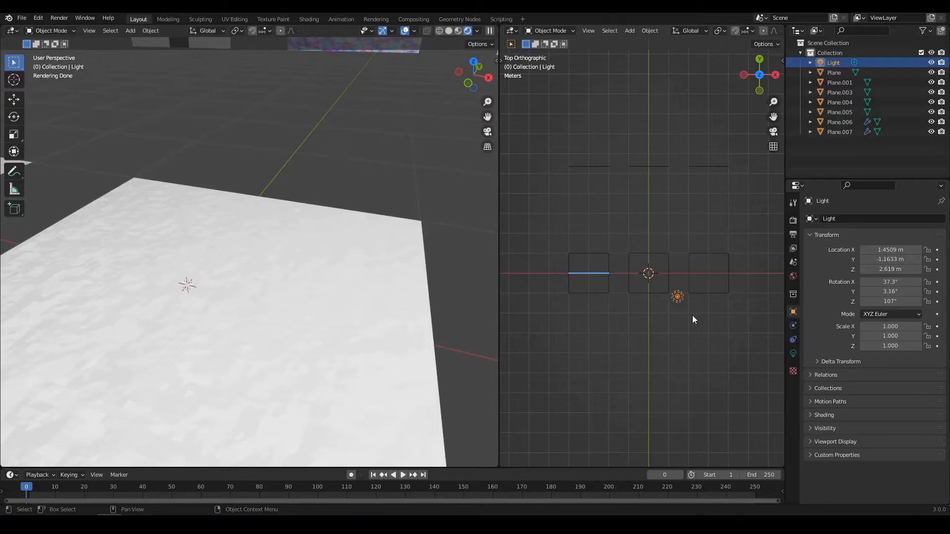
{"action": "key", "text": "g"}
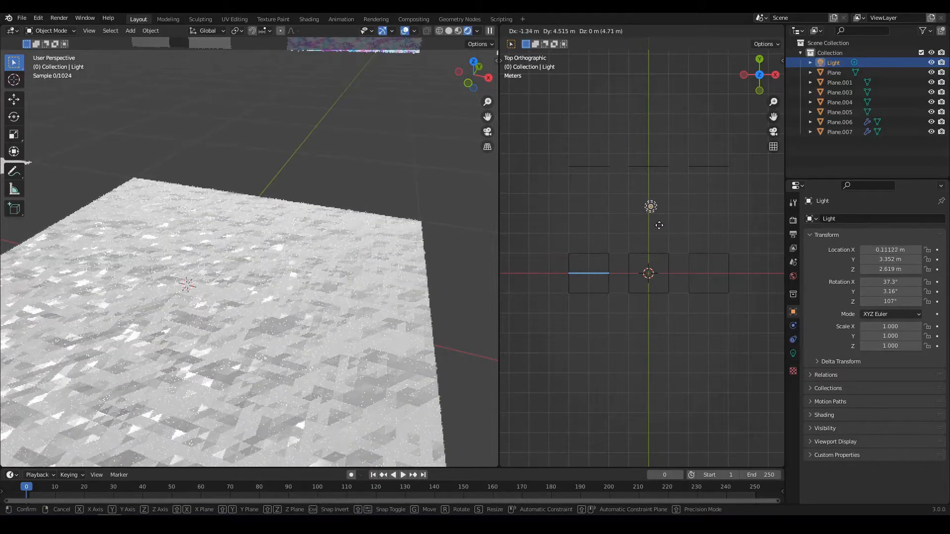
{"action": "left_click", "coordinate": [642, 231]}
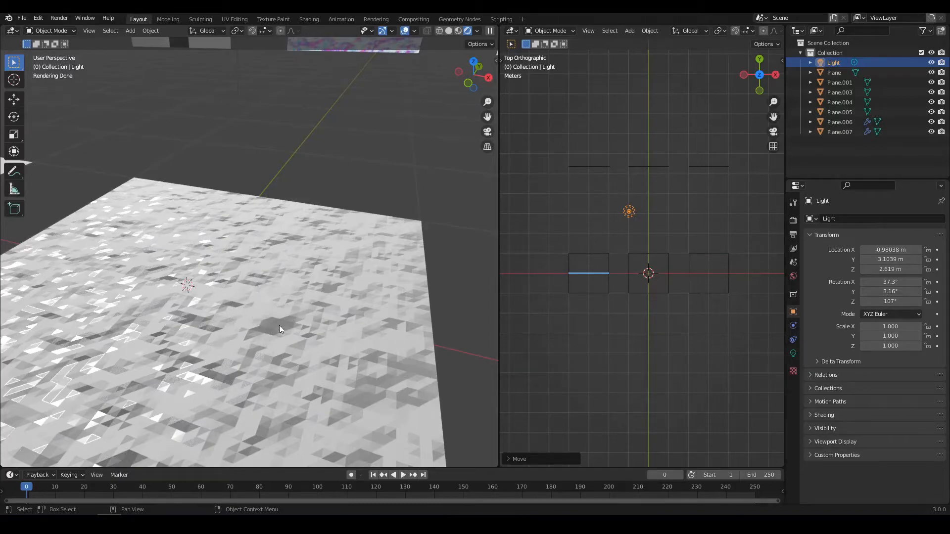
Step: Annotate a square-groove profile and an irregular wavy profile above the middle floor plane, and undo both strokes
{"action": "mouse_move", "coordinate": [109, 117]}
{"action": "left_mouse_down"}
{"action": "mouse_move", "coordinate": [154, 118]}
{"action": "mouse_move", "coordinate": [182, 133]}
{"action": "mouse_move", "coordinate": [218, 113]}
{"action": "mouse_move", "coordinate": [315, 139]}
{"action": "mouse_move", "coordinate": [343, 123]}
{"action": "mouse_move", "coordinate": [382, 138]}
{"action": "mouse_move", "coordinate": [421, 125]}
{"action": "left_mouse_up"}
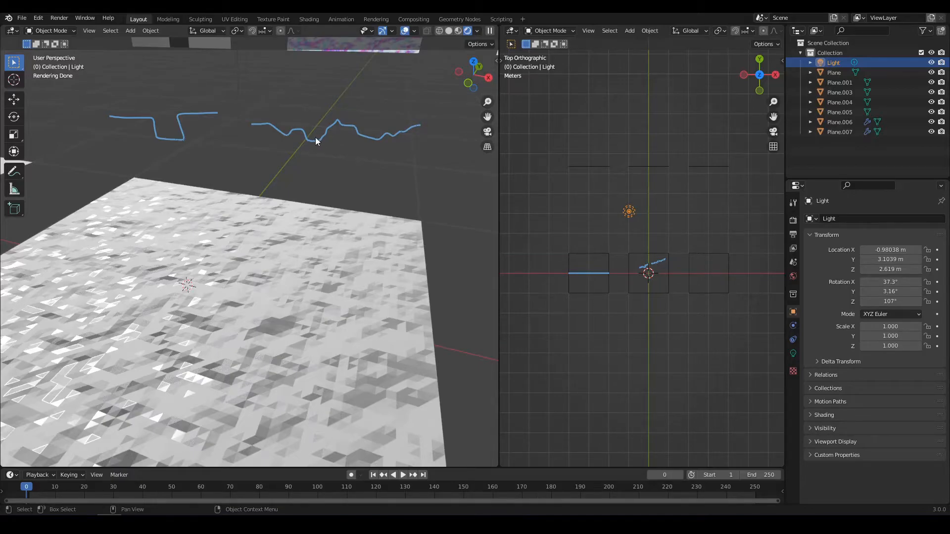
{"action": "key", "text": "ctrl+z"}
{"action": "key", "text": "ctrl+z"}
Step: Select the upright black-and-white height-map plane and examine its pattern up close
{"action": "scroll", "coordinate": [188, 139], "scroll_direction": "down", "scroll_amount": 7}
{"action": "middle_click_drag", "start_coordinate": [373, 196], "coordinate": [296, 204], "text": "shift"}
{"action": "scroll", "coordinate": [311, 212], "scroll_direction": "up", "scroll_amount": 5}
{"action": "mouse_move", "coordinate": [327, 237]}
{"action": "middle_mouse_down", "text": "shift"}
{"action": "mouse_move", "coordinate": [325, 204]}
{"action": "mouse_move", "coordinate": [312, 192]}
{"action": "mouse_move", "coordinate": [325, 218]}
{"action": "middle_mouse_up", "text": "shift"}
{"action": "scroll", "coordinate": [328, 221], "scroll_direction": "down", "scroll_amount": 2}
{"action": "left_click", "coordinate": [346, 167]}
{"action": "middle_click_drag", "start_coordinate": [364, 195], "coordinate": [299, 250], "text": "shift"}
{"action": "scroll", "coordinate": [299, 249], "scroll_direction": "up", "scroll_amount": 3}
{"action": "middle_click_drag", "start_coordinate": [308, 181], "coordinate": [284, 224], "text": "shift"}
{"action": "scroll", "coordinate": [299, 229], "scroll_direction": "up", "scroll_amount": 5}
{"action": "scroll", "coordinate": [324, 207], "scroll_direction": "down", "scroll_amount": 6}
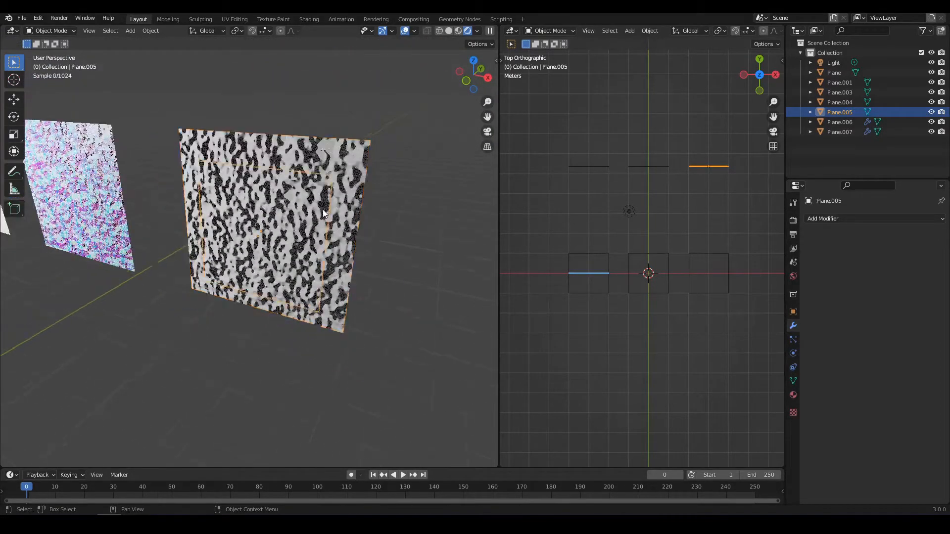
Step: Select the floor plane in front of the height map and raise its Subdivision viewport levels to 6
{"action": "middle_click_drag", "start_coordinate": [218, 343], "coordinate": [287, 254]}
{"action": "scroll", "coordinate": [279, 259], "scroll_direction": "up", "scroll_amount": 2}
{"action": "left_click", "coordinate": [290, 272]}
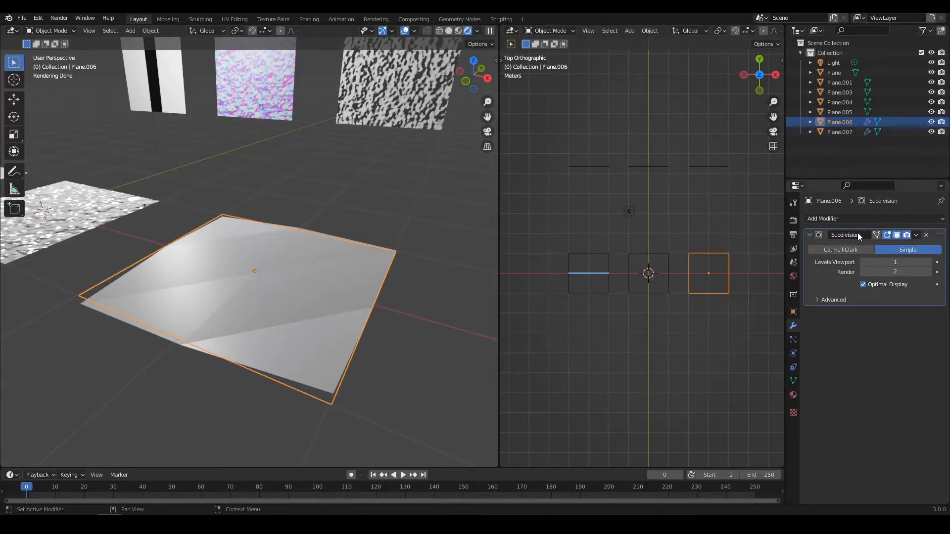
{"action": "left_click", "coordinate": [924, 262]}
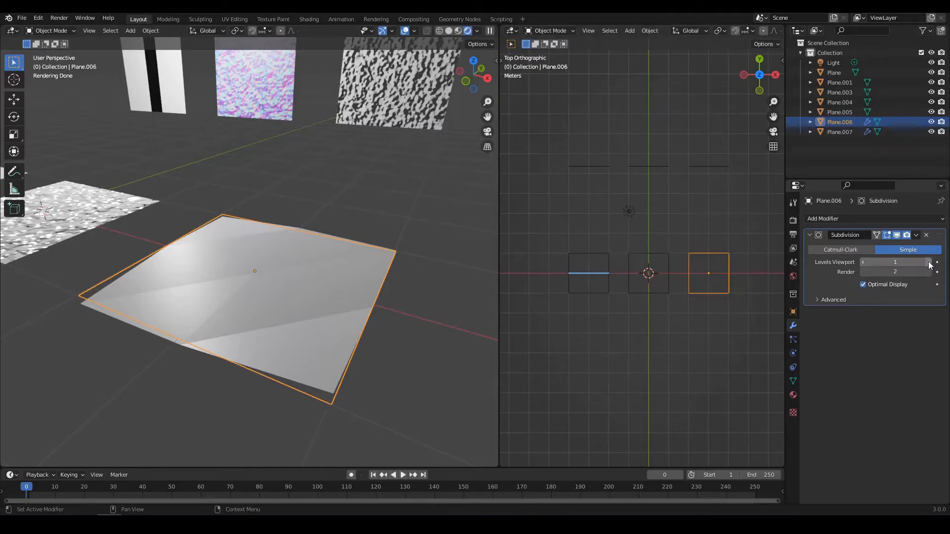
{"action": "left_click", "coordinate": [925, 262]}
{"action": "left_click", "coordinate": [928, 263]}
{"action": "left_click", "coordinate": [929, 262]}
{"action": "left_click", "coordinate": [929, 262]}
Step: Examine the displaced relief of the subdivided plane up close and compare it with its height map
{"action": "middle_click_drag", "start_coordinate": [358, 280], "coordinate": [340, 315]}
{"action": "scroll", "coordinate": [339, 314], "scroll_direction": "up", "scroll_amount": 6}
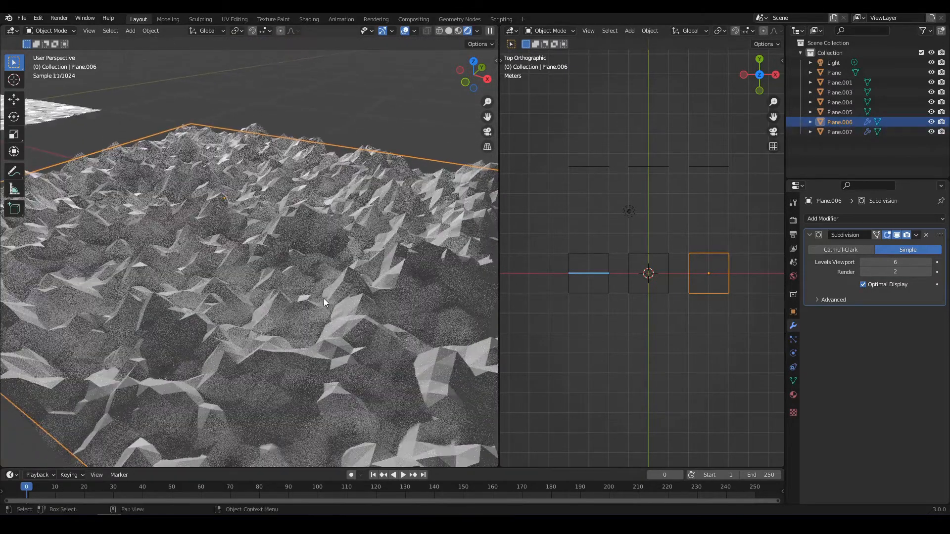
{"action": "scroll", "coordinate": [284, 275], "scroll_direction": "down", "scroll_amount": 6}
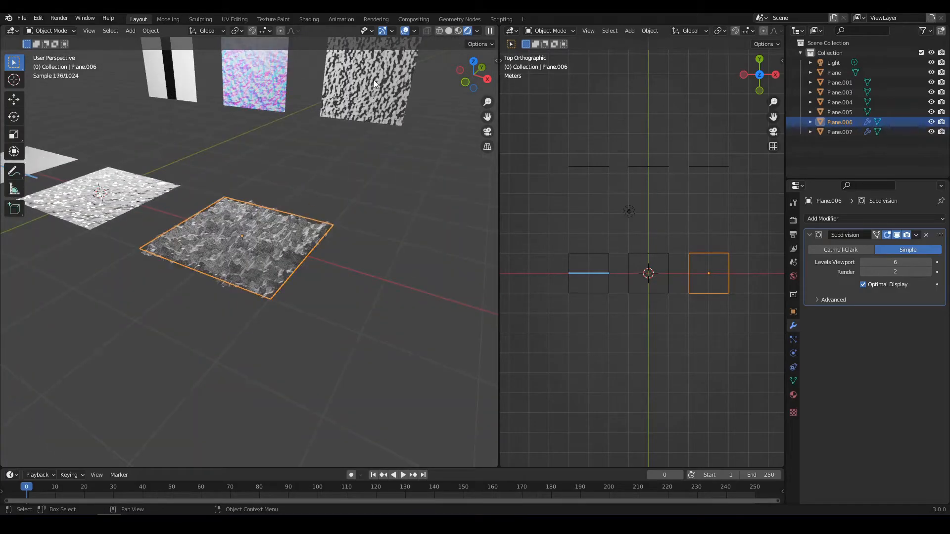
{"action": "scroll", "coordinate": [297, 267], "scroll_direction": "up", "scroll_amount": 5}
{"action": "scroll", "coordinate": [289, 277], "scroll_direction": "down", "scroll_amount": 5}
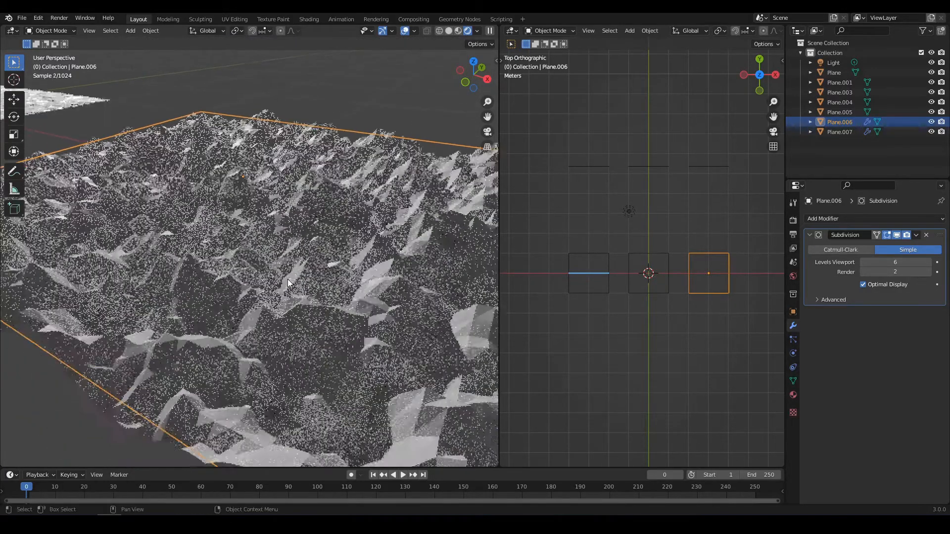
{"action": "scroll", "coordinate": [286, 282], "scroll_direction": "up", "scroll_amount": 5}
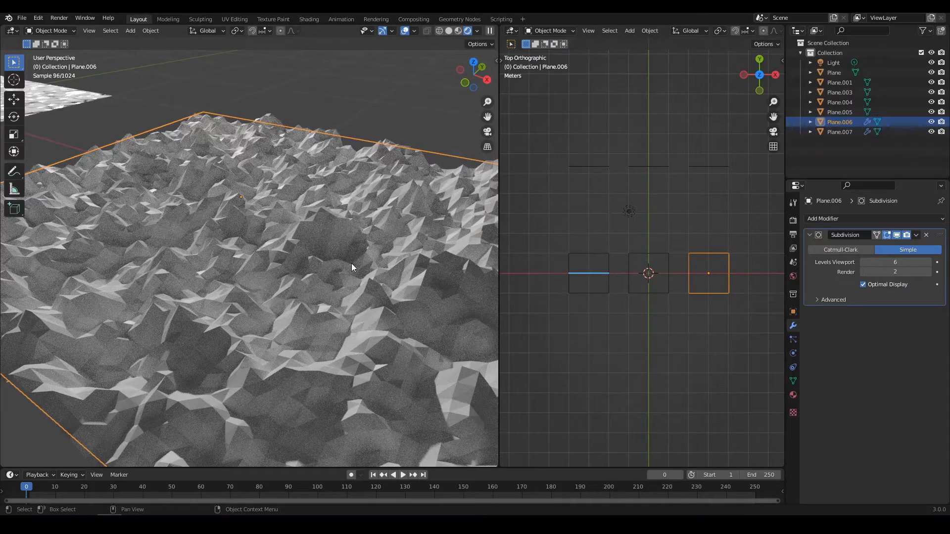
{"action": "scroll", "coordinate": [351, 263], "scroll_direction": "down", "scroll_amount": 8}
{"action": "middle_click_drag", "start_coordinate": [306, 236], "coordinate": [316, 258], "text": "shift"}
{"action": "middle_click_drag", "start_coordinate": [302, 247], "coordinate": [321, 264]}
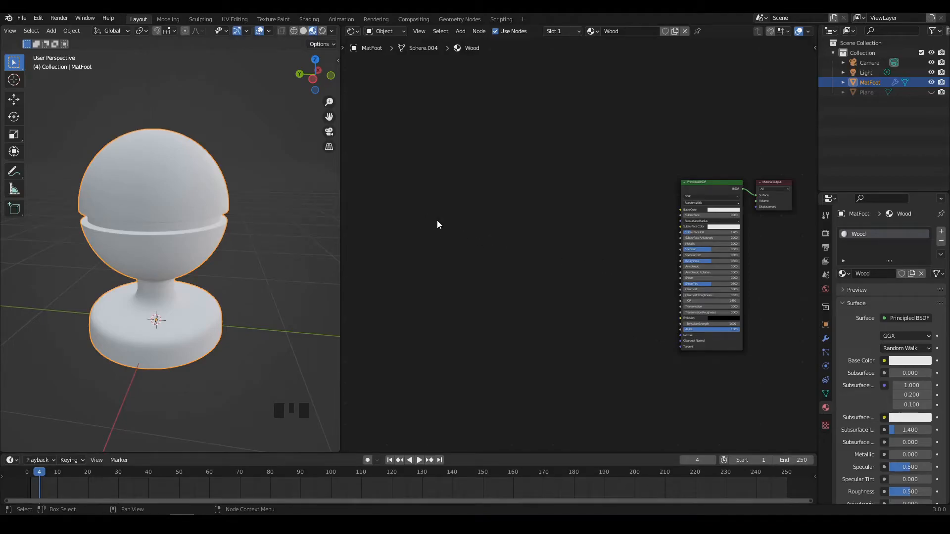
Step: Add a Texture Coordinate node to the Wood material, well to the left of the Principled BSDF
{"action": "scroll", "coordinate": [466, 257], "scroll_direction": "down", "scroll_amount": 1}
{"action": "middle_click_drag", "start_coordinate": [467, 257], "coordinate": [504, 251]}
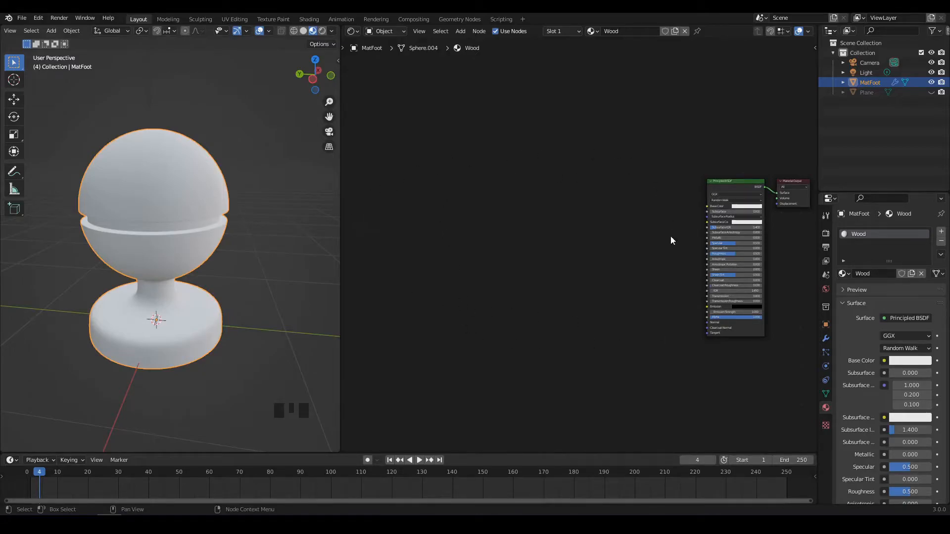
{"action": "scroll", "coordinate": [570, 234], "scroll_direction": "down", "scroll_amount": 3}
{"action": "middle_click_drag", "start_coordinate": [590, 207], "coordinate": [614, 209]}
{"action": "key", "text": "shift+a"}
{"action": "mouse_move", "coordinate": [613, 211]}
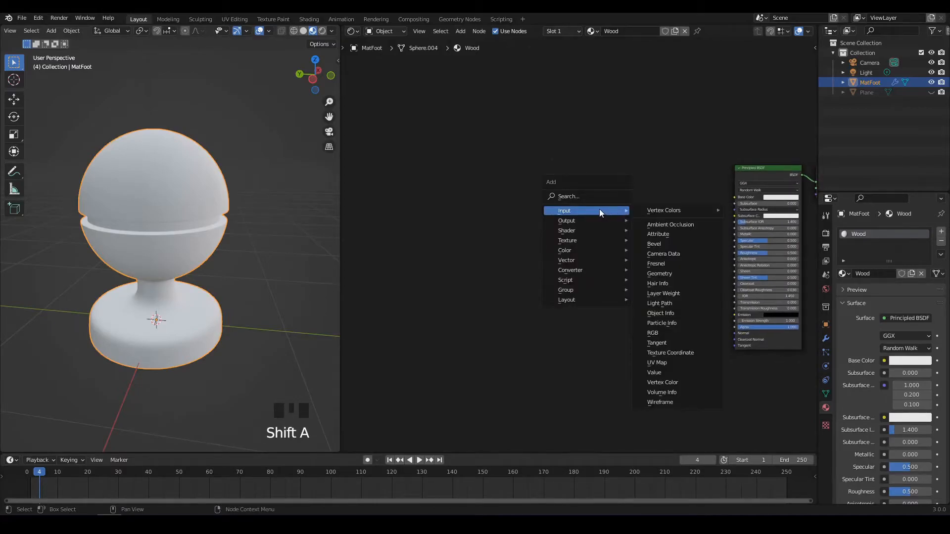
{"action": "left_click", "coordinate": [671, 353]}
{"action": "left_click", "coordinate": [523, 207]}
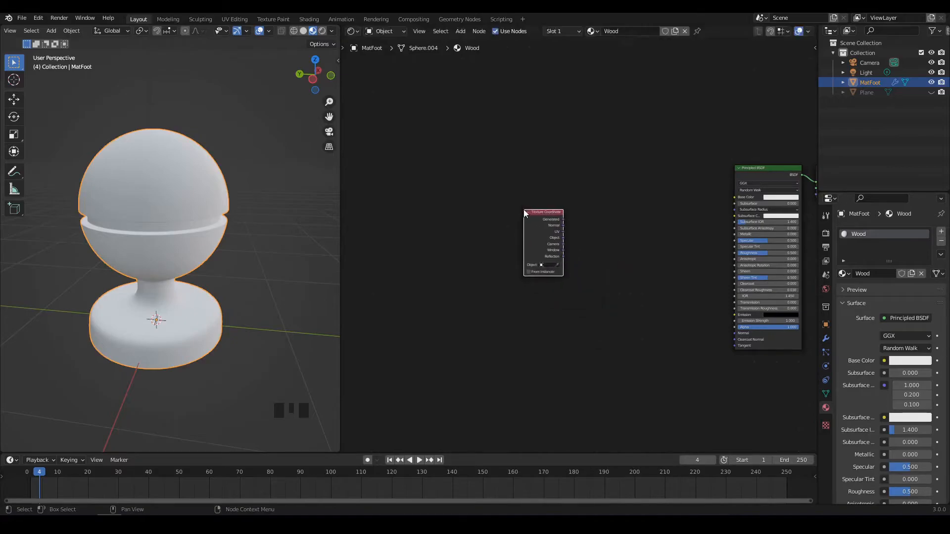
{"action": "scroll", "coordinate": [569, 246], "scroll_direction": "up", "scroll_amount": 3}
{"action": "middle_click_drag", "start_coordinate": [569, 246], "coordinate": [554, 231]}
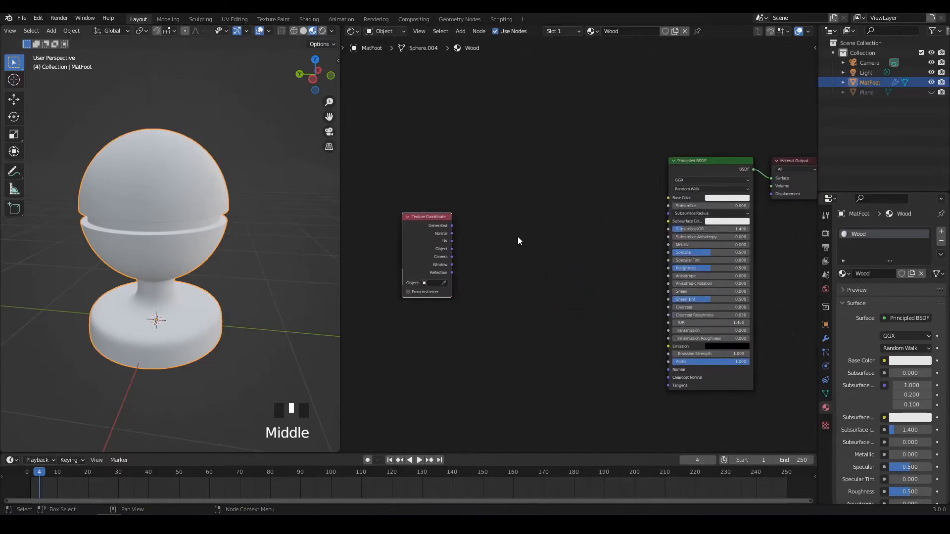
Step: Add a Wave Texture node between the Texture Coordinate node and the Principled BSDF
{"action": "key", "text": "shift+a"}
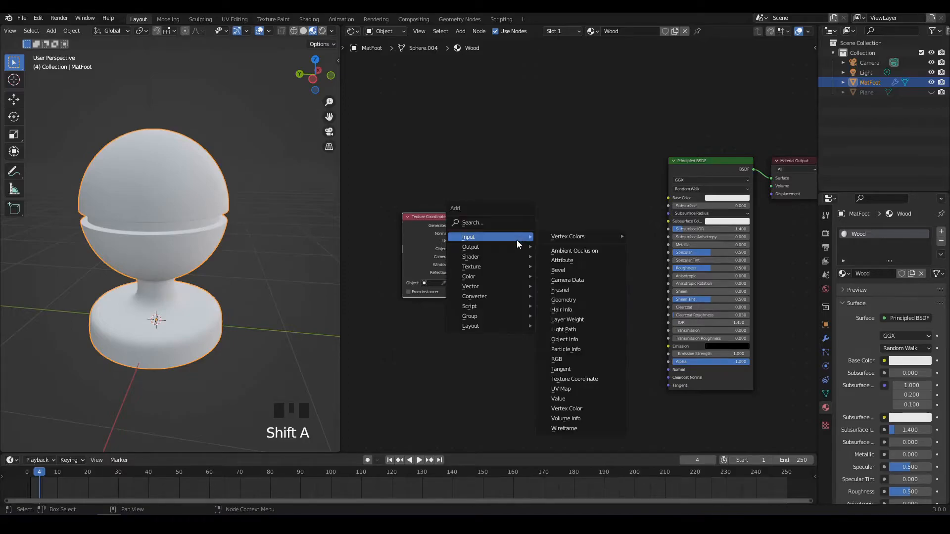
{"action": "mouse_move", "coordinate": [502, 266]}
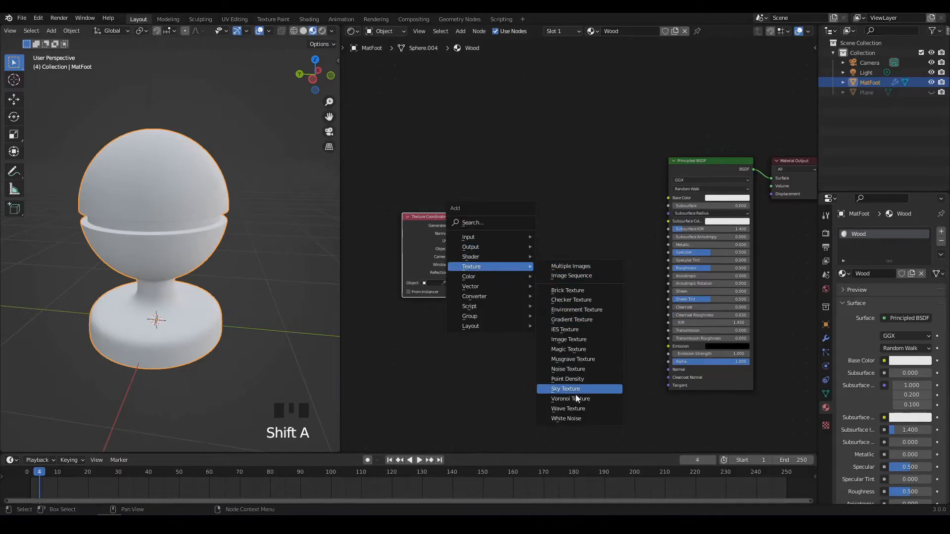
{"action": "left_click", "coordinate": [572, 409]}
{"action": "left_click", "coordinate": [496, 203]}
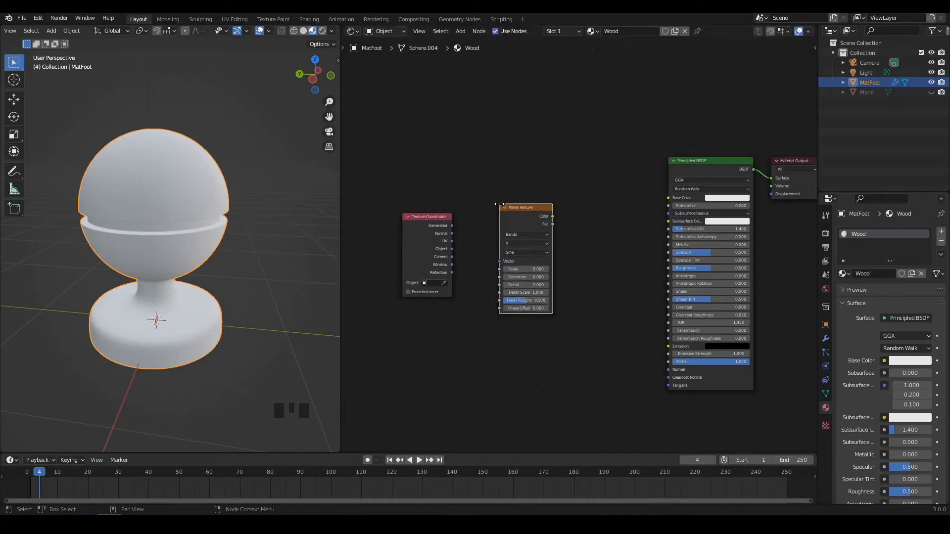
{"action": "middle_click_drag", "start_coordinate": [496, 202], "coordinate": [513, 210]}
{"action": "scroll", "coordinate": [542, 289], "scroll_direction": "up", "scroll_amount": 4}
{"action": "scroll", "coordinate": [543, 285], "scroll_direction": "up", "scroll_amount": 2}
{"action": "middle_click_drag", "start_coordinate": [527, 283], "coordinate": [540, 278]}
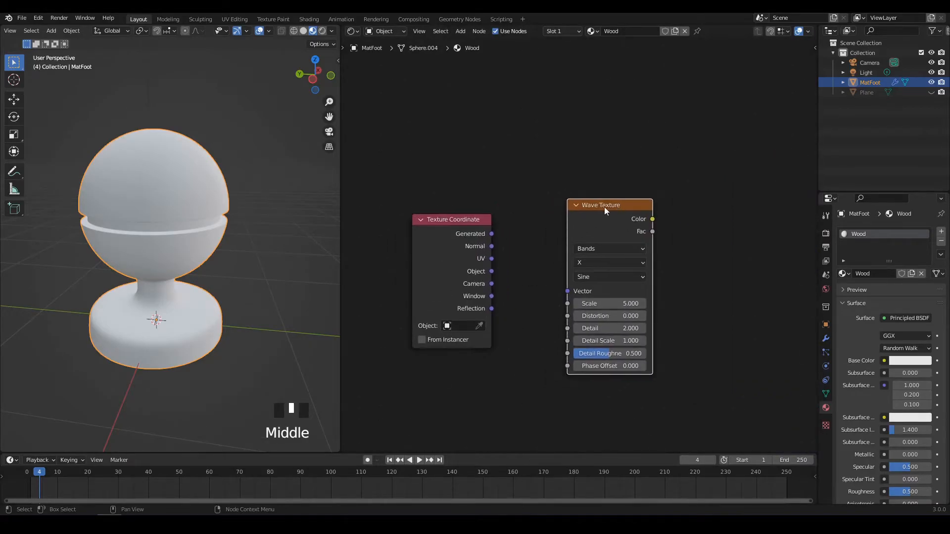
Step: Connect the Object coordinates to the Wave Texture's Vector input and preview the wave texture on the model
{"action": "left_click_drag", "start_coordinate": [491, 271], "coordinate": [504, 278]}
{"action": "left_click_drag", "start_coordinate": [568, 292], "coordinate": [567, 291]}
{"action": "middle_click_drag", "start_coordinate": [568, 291], "coordinate": [512, 300]}
{"action": "left_click", "coordinate": [547, 210], "text": "ctrl+shift"}
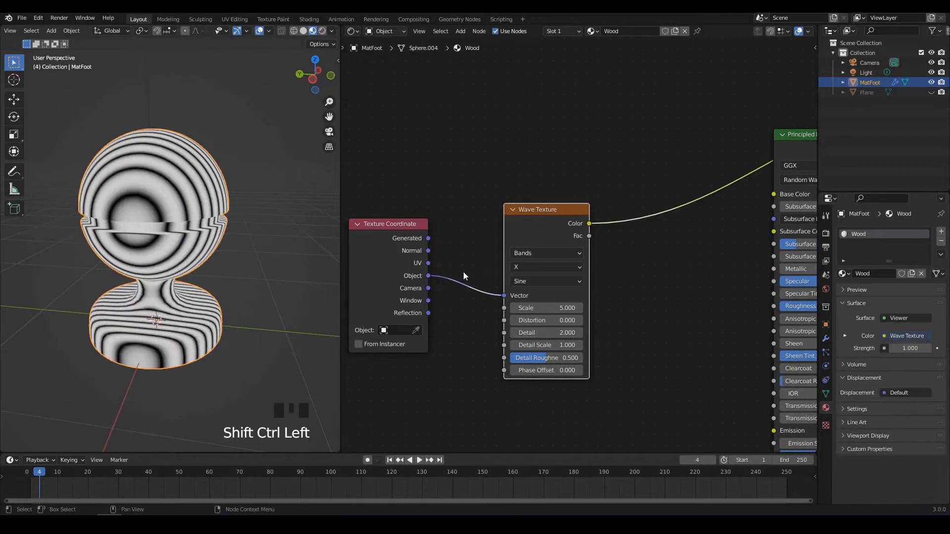
Step: Set the Wave Texture's Distortion to 4.7, Detail to 0.1 and Detail Scale to 0.9
{"action": "middle_click_drag", "start_coordinate": [131, 264], "coordinate": [198, 271], "text": "alt"}
{"action": "scroll", "coordinate": [160, 274], "scroll_direction": "up", "scroll_amount": 2}
{"action": "middle_click_drag", "start_coordinate": [465, 376], "coordinate": [482, 346]}
{"action": "scroll", "coordinate": [505, 320], "scroll_direction": "up", "scroll_amount": 4}
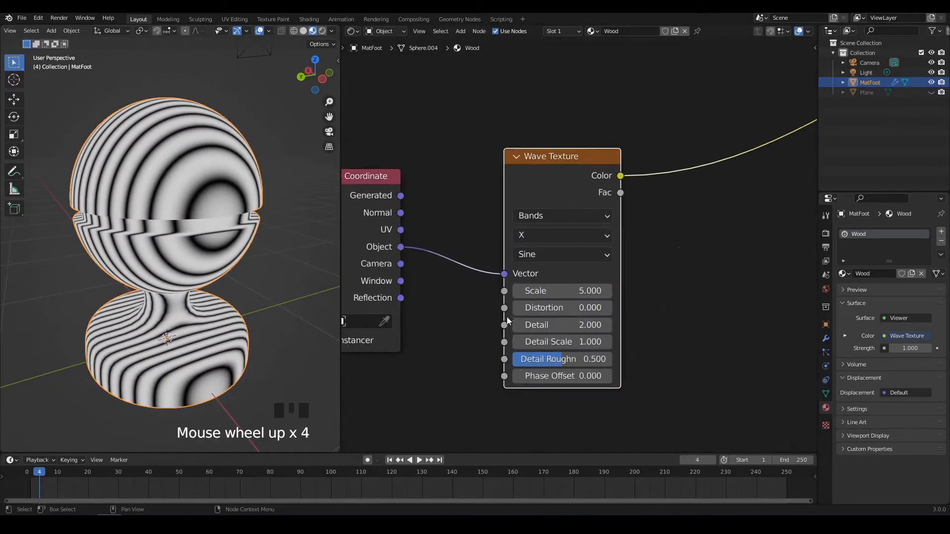
{"action": "left_click_drag", "start_coordinate": [547, 307], "coordinate": [594, 307]}
{"action": "mouse_move", "coordinate": [544, 325]}
{"action": "left_mouse_down"}
{"action": "mouse_move", "coordinate": [520, 325]}
{"action": "mouse_move", "coordinate": [552, 342]}
{"action": "left_mouse_up"}
{"action": "middle_click_drag", "start_coordinate": [232, 287], "coordinate": [303, 278], "text": "alt"}
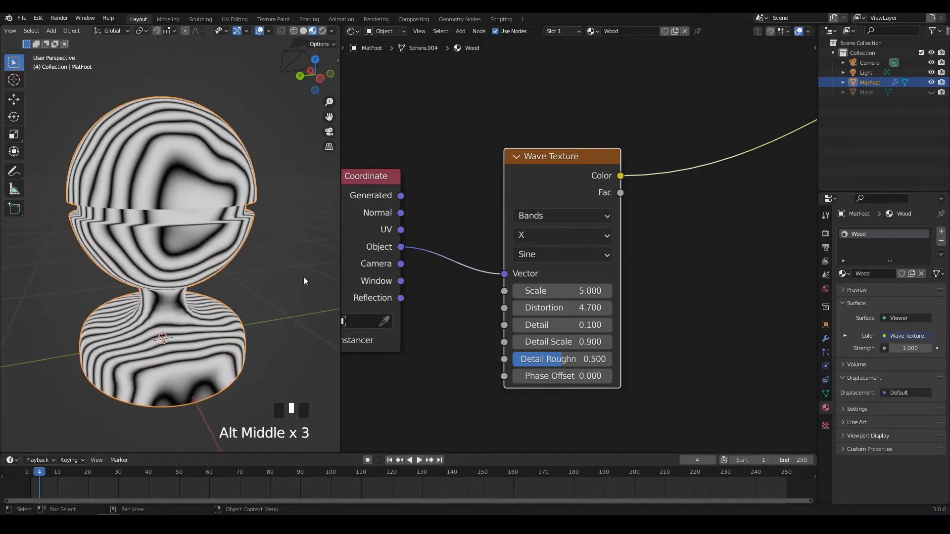
Step: Change the Wave Texture's type from bands to Rings and inspect the ring pattern around the model
{"action": "left_click", "coordinate": [561, 218]}
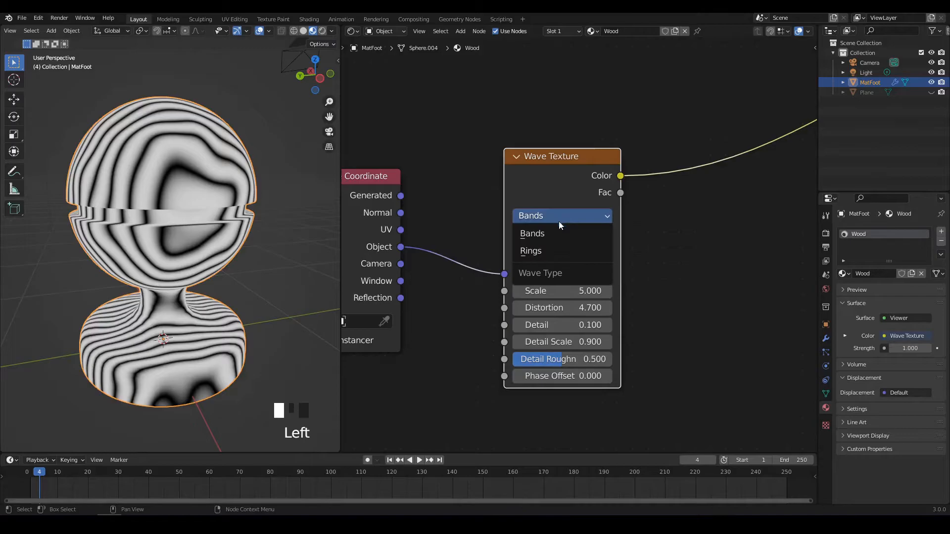
{"action": "left_click", "coordinate": [552, 251]}
{"action": "middle_click_drag", "start_coordinate": [245, 319], "coordinate": [128, 334], "text": "alt"}
{"action": "scroll", "coordinate": [198, 299], "scroll_direction": "up", "scroll_amount": 2}
{"action": "scroll", "coordinate": [170, 270], "scroll_direction": "down", "scroll_amount": 2}
{"action": "mouse_move", "coordinate": [171, 271]}
{"action": "middle_mouse_down", "text": "alt"}
{"action": "mouse_move", "coordinate": [114, 305]}
{"action": "mouse_move", "coordinate": [118, 275]}
{"action": "mouse_move", "coordinate": [235, 299]}
{"action": "mouse_move", "coordinate": [175, 282]}
{"action": "middle_mouse_up", "text": "alt"}
Step: Move the Texture Coordinate node further left to leave a wide gap before the Wave Texture
{"action": "scroll", "coordinate": [428, 280], "scroll_direction": "down", "scroll_amount": 7}
{"action": "middle_click_drag", "start_coordinate": [427, 280], "coordinate": [554, 225]}
{"action": "left_click_drag", "start_coordinate": [554, 226], "coordinate": [442, 203]}
{"action": "left_click_drag", "start_coordinate": [638, 207], "coordinate": [591, 209]}
{"action": "scroll", "coordinate": [461, 266], "scroll_direction": "up", "scroll_amount": 5}
{"action": "scroll", "coordinate": [522, 273], "scroll_direction": "up", "scroll_amount": 3}
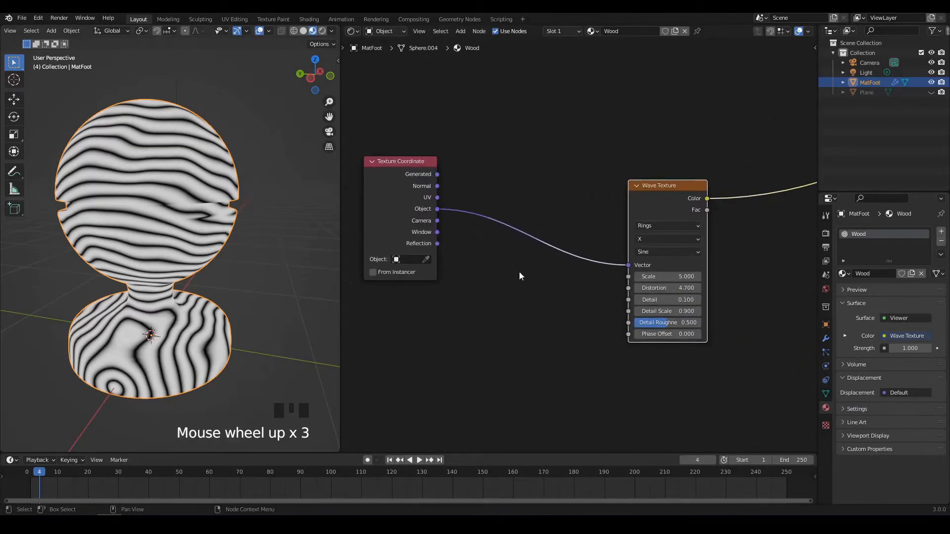
{"action": "middle_click_drag", "start_coordinate": [522, 273], "coordinate": [460, 226]}
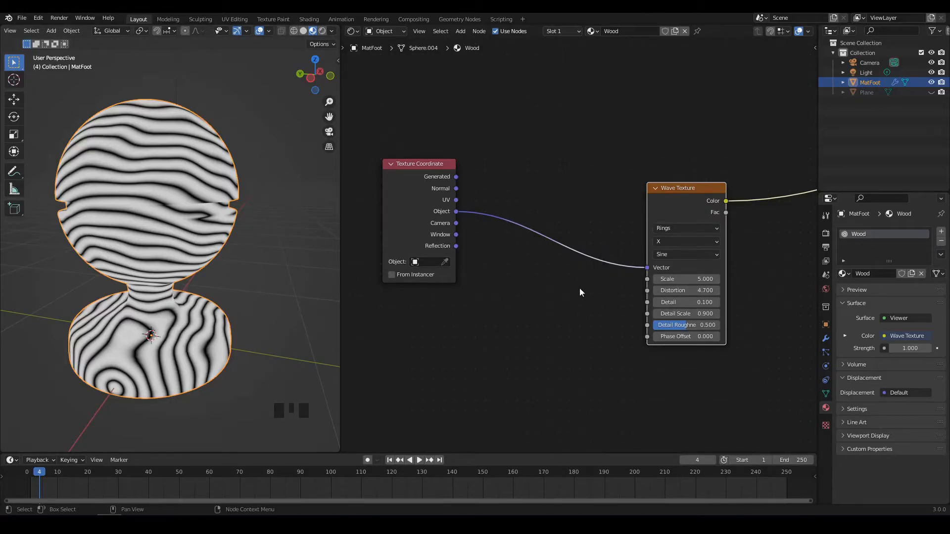
Step: Check the ring pattern around the model and add a Noise Texture node between the Texture Coordinate and Wave Texture nodes
{"action": "middle_click_drag", "start_coordinate": [327, 270], "coordinate": [206, 177], "text": "alt"}
{"action": "scroll", "coordinate": [130, 222], "scroll_direction": "up", "scroll_amount": 2}
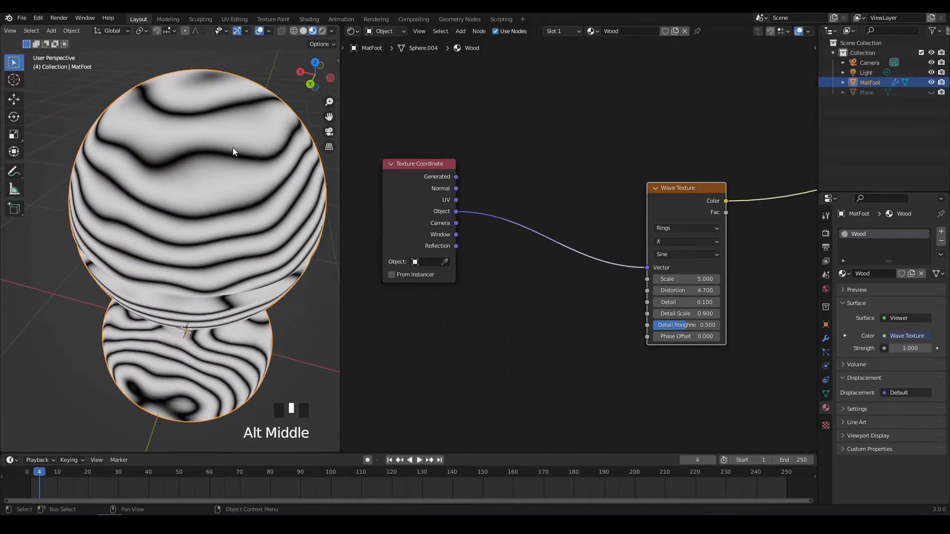
{"action": "middle_click_drag", "start_coordinate": [197, 173], "coordinate": [163, 193]}
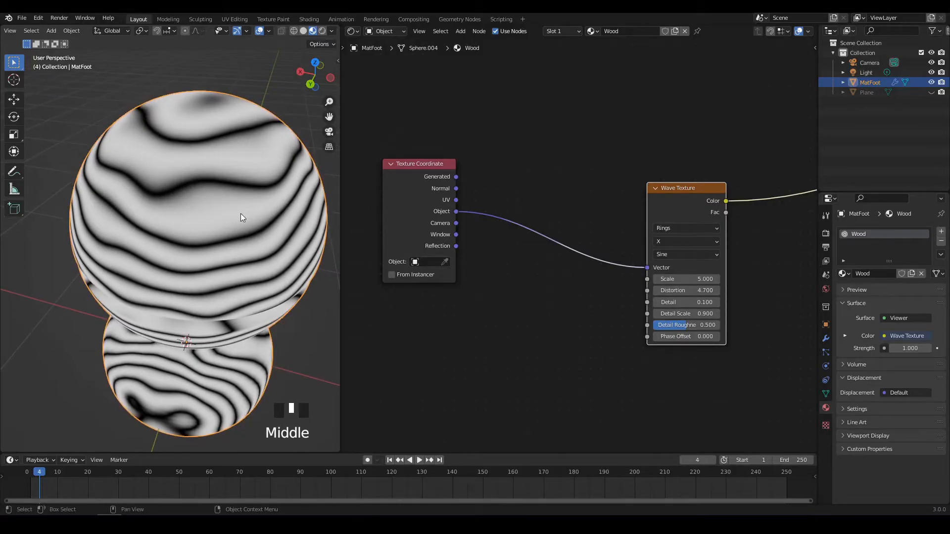
{"action": "scroll", "coordinate": [207, 214], "scroll_direction": "down", "scroll_amount": 2}
{"action": "middle_click_drag", "start_coordinate": [213, 230], "coordinate": [259, 218], "text": "alt"}
{"action": "scroll", "coordinate": [511, 305], "scroll_direction": "down", "scroll_amount": 4}
{"action": "middle_click_drag", "start_coordinate": [512, 305], "coordinate": [498, 290]}
{"action": "key", "text": "shift+a"}
{"action": "mouse_move", "coordinate": [498, 287]}
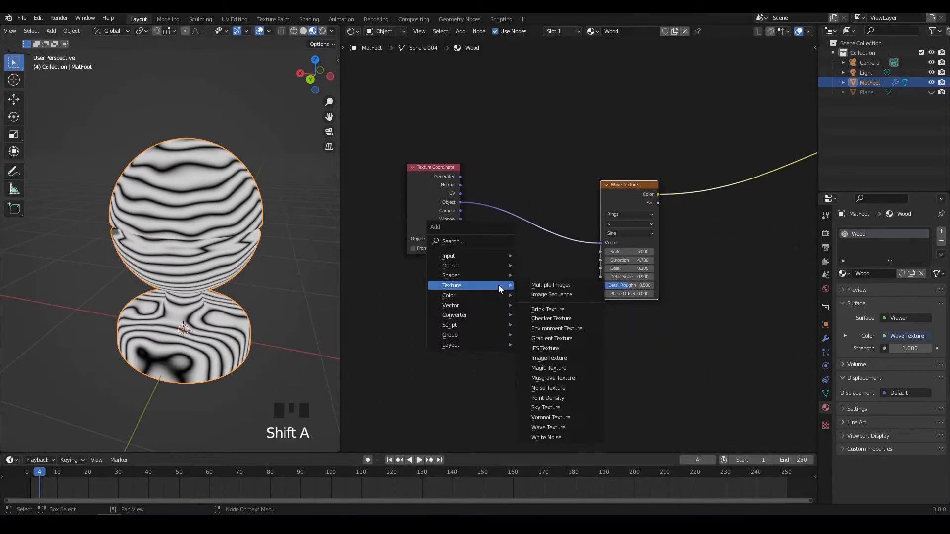
{"action": "left_click", "coordinate": [555, 389]}
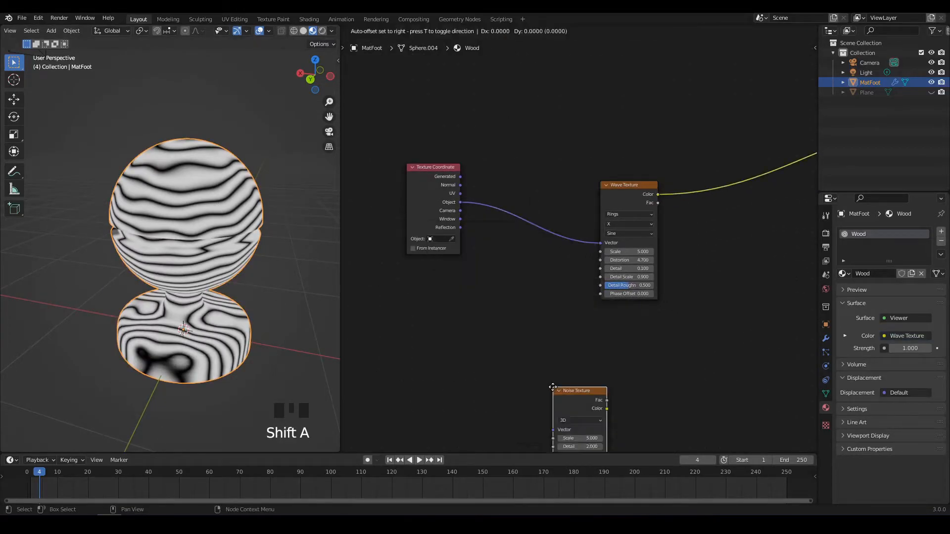
{"action": "left_click", "coordinate": [500, 252]}
{"action": "scroll", "coordinate": [515, 255], "scroll_direction": "up", "scroll_amount": 2}
{"action": "middle_click_drag", "start_coordinate": [515, 255], "coordinate": [500, 304]}
{"action": "scroll", "coordinate": [500, 304], "scroll_direction": "up", "scroll_amount": 3}
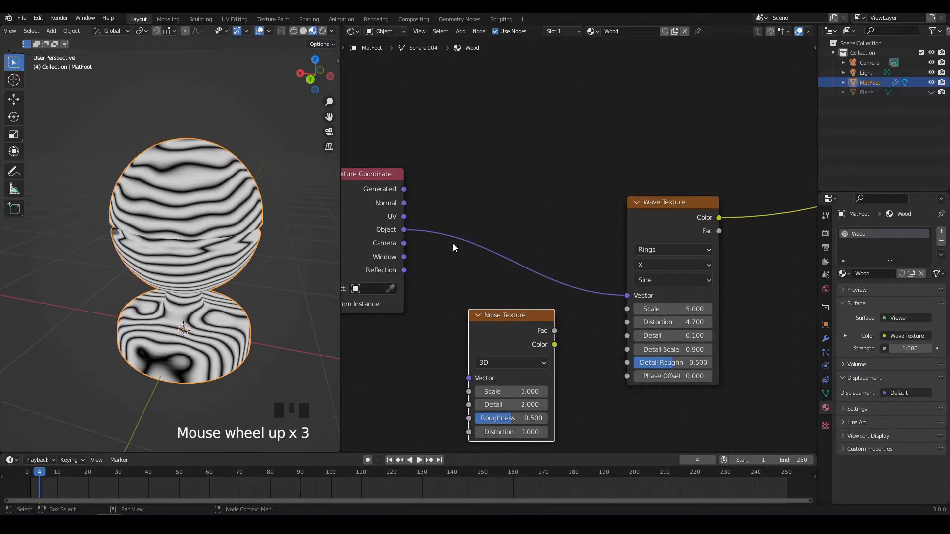
Step: Insert the Noise Texture into the link between the Object coordinates and the Wave Texture's Vector input
{"action": "middle_click_drag", "start_coordinate": [443, 230], "coordinate": [480, 228]}
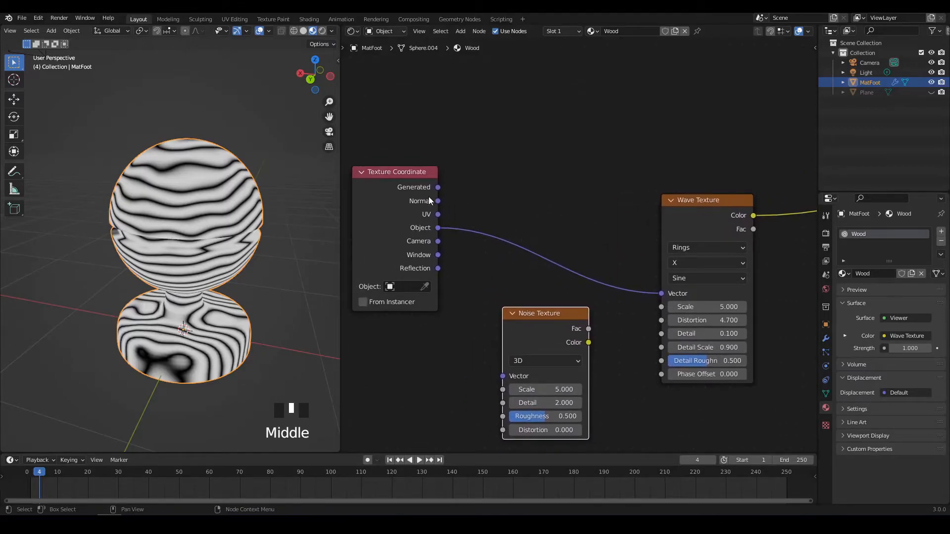
{"action": "middle_click_drag", "start_coordinate": [535, 220], "coordinate": [516, 216]}
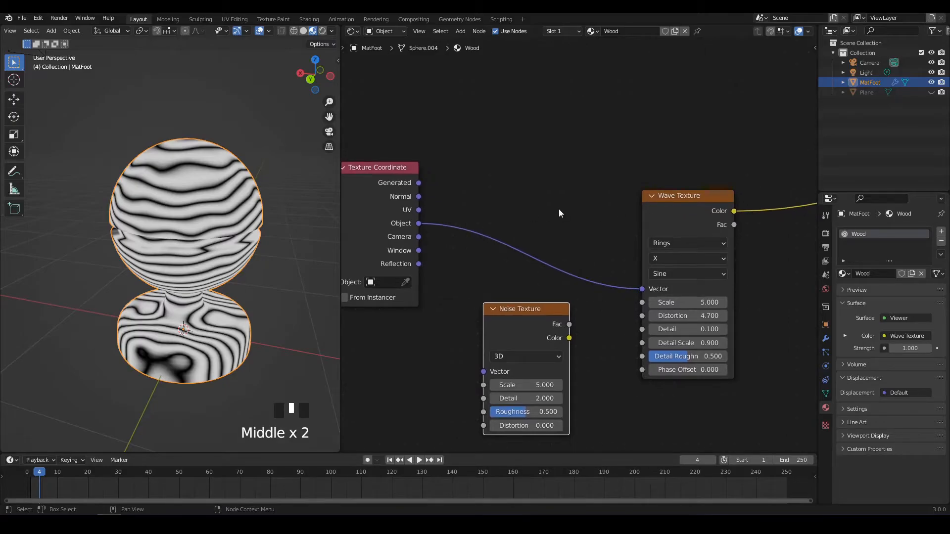
{"action": "left_click_drag", "start_coordinate": [514, 309], "coordinate": [519, 312]}
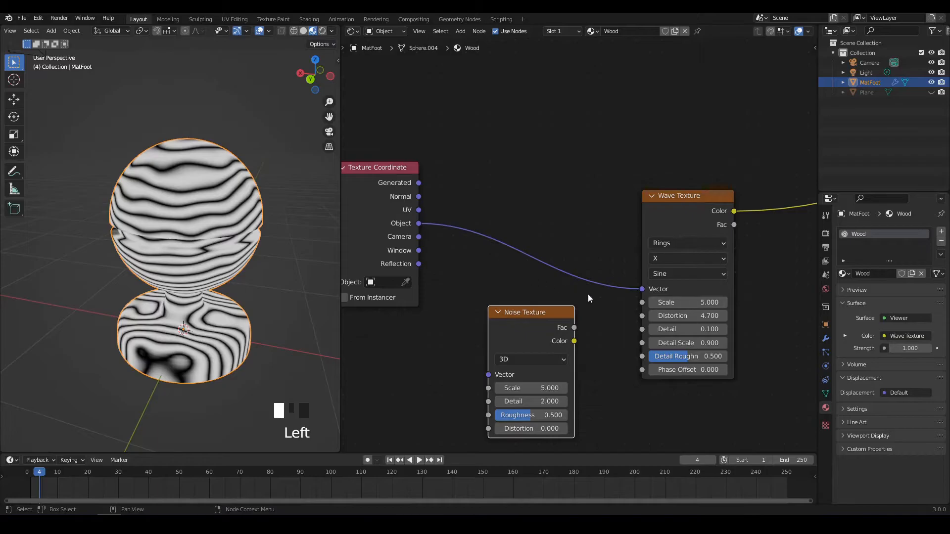
{"action": "left_click_drag", "start_coordinate": [530, 311], "coordinate": [527, 204]}
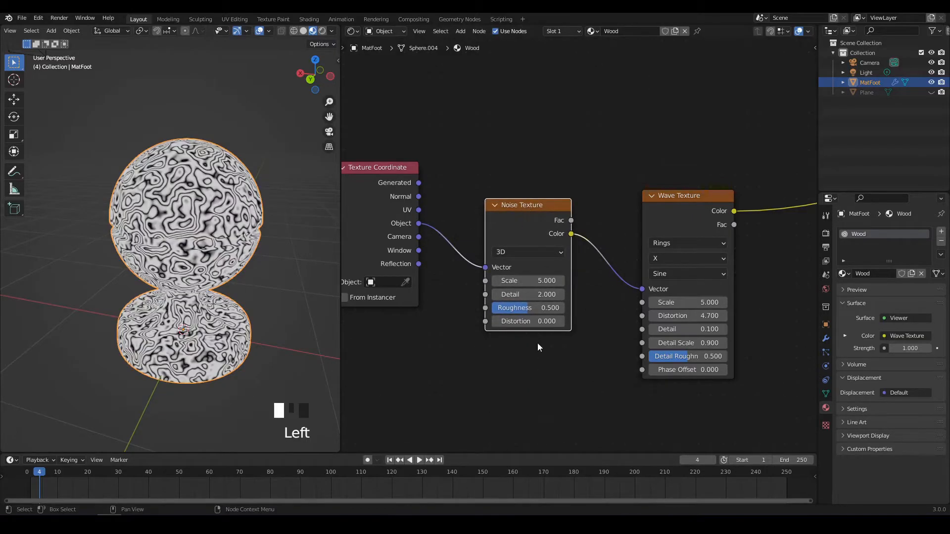
Step: Set the Noise Texture's Scale to 1.4
{"action": "middle_click_drag", "start_coordinate": [173, 255], "coordinate": [198, 238], "text": "alt"}
{"action": "scroll", "coordinate": [155, 260], "scroll_direction": "up", "scroll_amount": 2}
{"action": "scroll", "coordinate": [189, 250], "scroll_direction": "down", "scroll_amount": 2}
{"action": "mouse_move", "coordinate": [230, 212]}
{"action": "middle_mouse_down", "text": "alt"}
{"action": "mouse_move", "coordinate": [146, 212]}
{"action": "mouse_move", "coordinate": [251, 213]}
{"action": "mouse_move", "coordinate": [218, 209]}
{"action": "mouse_move", "coordinate": [227, 226]}
{"action": "middle_mouse_up", "text": "alt"}
{"action": "middle_click_drag", "start_coordinate": [574, 361], "coordinate": [501, 315]}
{"action": "scroll", "coordinate": [502, 315], "scroll_direction": "up", "scroll_amount": 3}
{"action": "left_click", "coordinate": [490, 281]}
{"action": "left_click_drag", "start_coordinate": [490, 280], "coordinate": [444, 280], "text": "ctrl"}
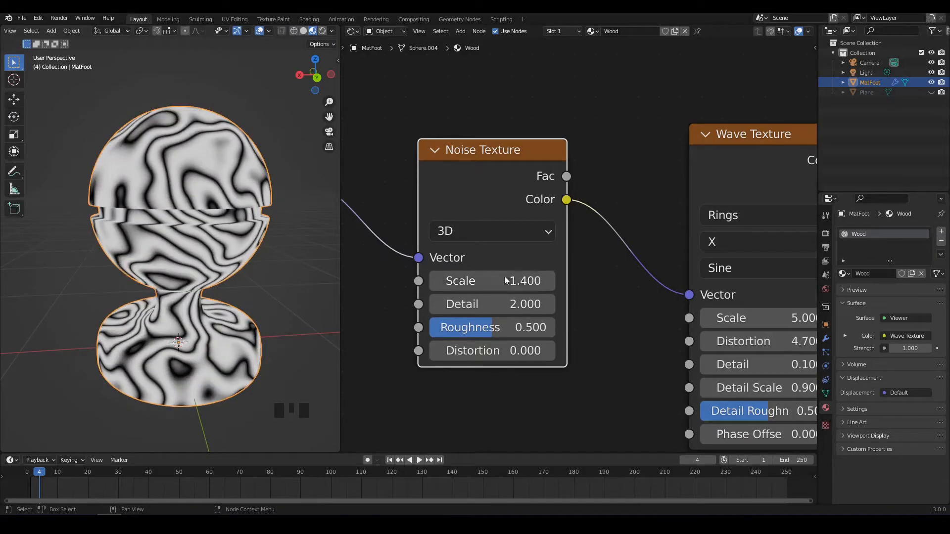
Step: Set the Noise Texture's Detail to 0 and inspect the warped rings around the model
{"action": "left_click_drag", "start_coordinate": [505, 304], "coordinate": [491, 326]}
{"action": "middle_click_drag", "start_coordinate": [222, 262], "coordinate": [307, 247], "text": "alt"}
{"action": "middle_click_drag", "start_coordinate": [258, 245], "coordinate": [281, 240], "text": "alt"}
{"action": "scroll", "coordinate": [235, 261], "scroll_direction": "down", "scroll_amount": 2}
{"action": "middle_click_drag", "start_coordinate": [236, 261], "coordinate": [214, 257], "text": "alt"}
{"action": "scroll", "coordinate": [242, 230], "scroll_direction": "up", "scroll_amount": 2}
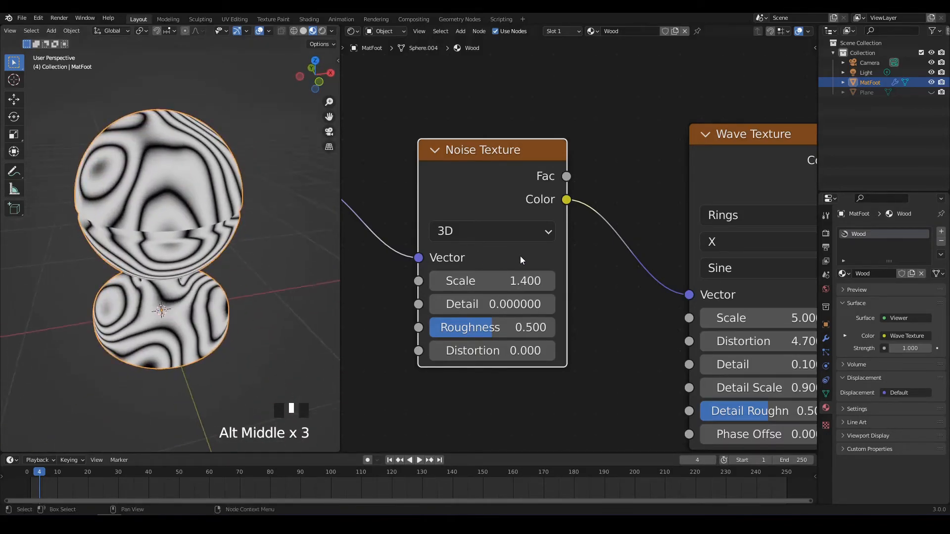
Step: Add a ColorRamp node on the Wave Texture's Color output link, before the Principled BSDF
{"action": "scroll", "coordinate": [520, 257], "scroll_direction": "down", "scroll_amount": 12}
{"action": "middle_click_drag", "start_coordinate": [548, 259], "coordinate": [595, 262]}
{"action": "scroll", "coordinate": [587, 259], "scroll_direction": "up", "scroll_amount": 2}
{"action": "scroll", "coordinate": [581, 283], "scroll_direction": "down", "scroll_amount": 4}
{"action": "key", "text": "shift+a"}
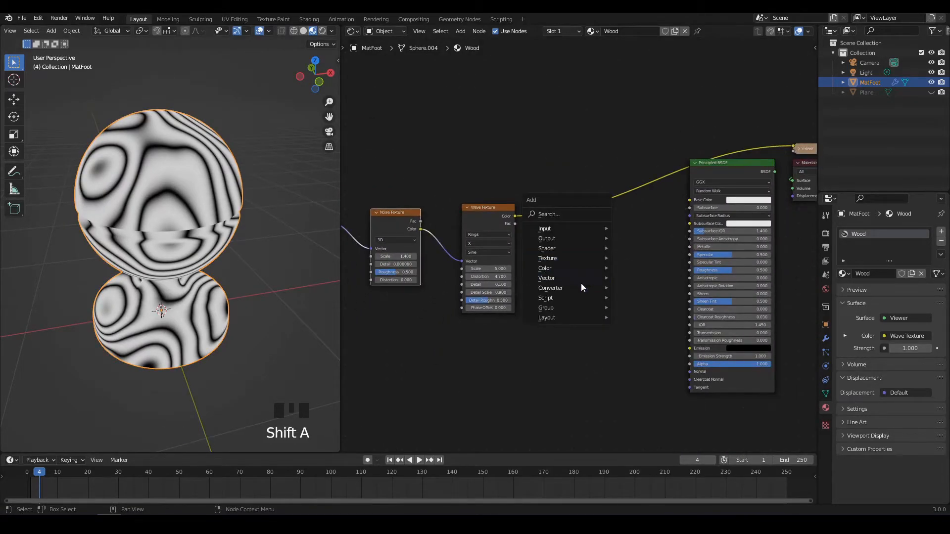
{"action": "mouse_move", "coordinate": [601, 291]}
{"action": "left_click", "coordinate": [642, 307]}
{"action": "left_click", "coordinate": [553, 175]}
Step: Change the ColorRamp's black stop to a dark brown
{"action": "middle_click_drag", "start_coordinate": [614, 296], "coordinate": [536, 254]}
{"action": "scroll", "coordinate": [578, 293], "scroll_direction": "up", "scroll_amount": 4}
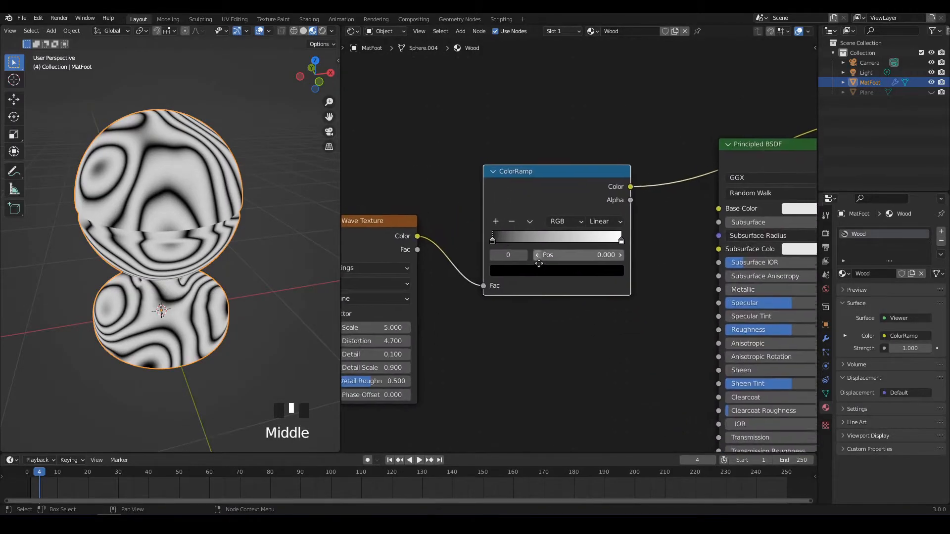
{"action": "scroll", "coordinate": [540, 267], "scroll_direction": "up", "scroll_amount": 4}
{"action": "middle_click_drag", "start_coordinate": [241, 221], "coordinate": [201, 239], "text": "alt"}
{"action": "scroll", "coordinate": [444, 248], "scroll_direction": "up", "scroll_amount": 3}
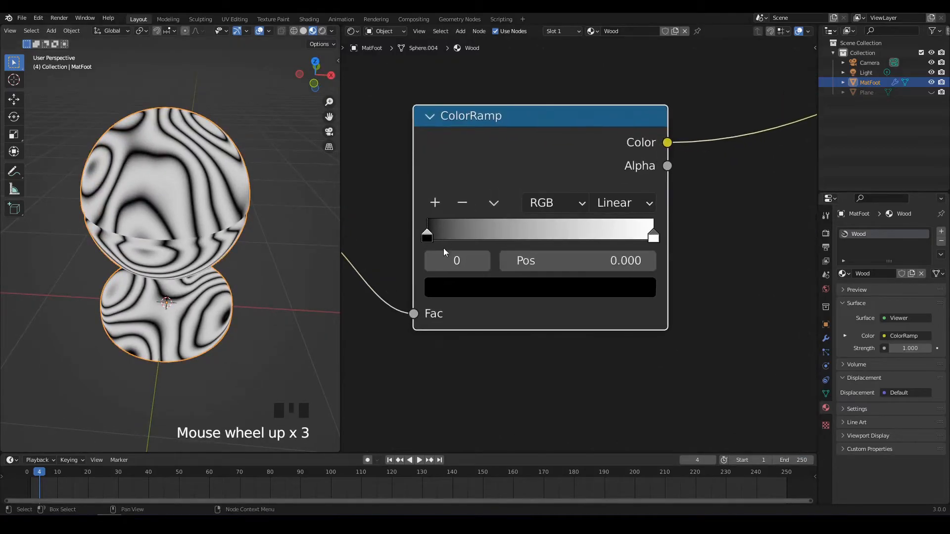
{"action": "scroll", "coordinate": [597, 345], "scroll_direction": "down", "scroll_amount": 6}
{"action": "middle_click_drag", "start_coordinate": [597, 346], "coordinate": [556, 365]}
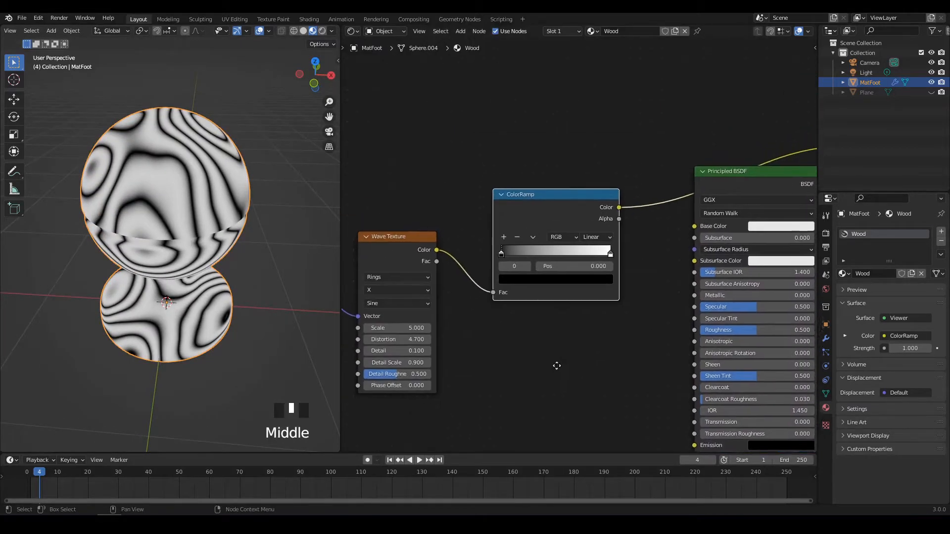
{"action": "left_click", "coordinate": [548, 283]}
{"action": "left_click_drag", "start_coordinate": [588, 205], "coordinate": [589, 193]}
{"action": "left_click_drag", "start_coordinate": [538, 176], "coordinate": [534, 180]}
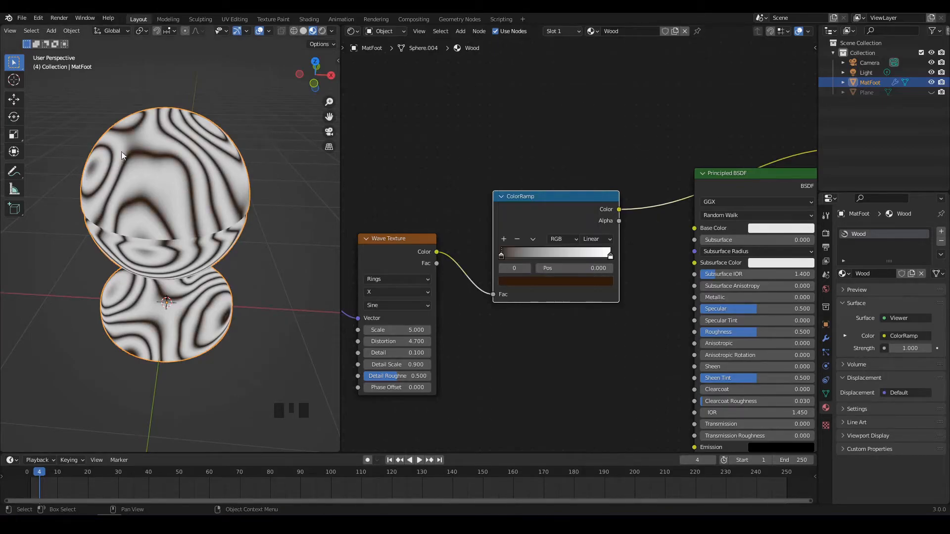
Step: Replace the ColorRamp's white end stop colour by sampling the dark brown of the first stop
{"action": "scroll", "coordinate": [574, 311], "scroll_direction": "up", "scroll_amount": 4}
{"action": "middle_click_drag", "start_coordinate": [590, 316], "coordinate": [596, 306]}
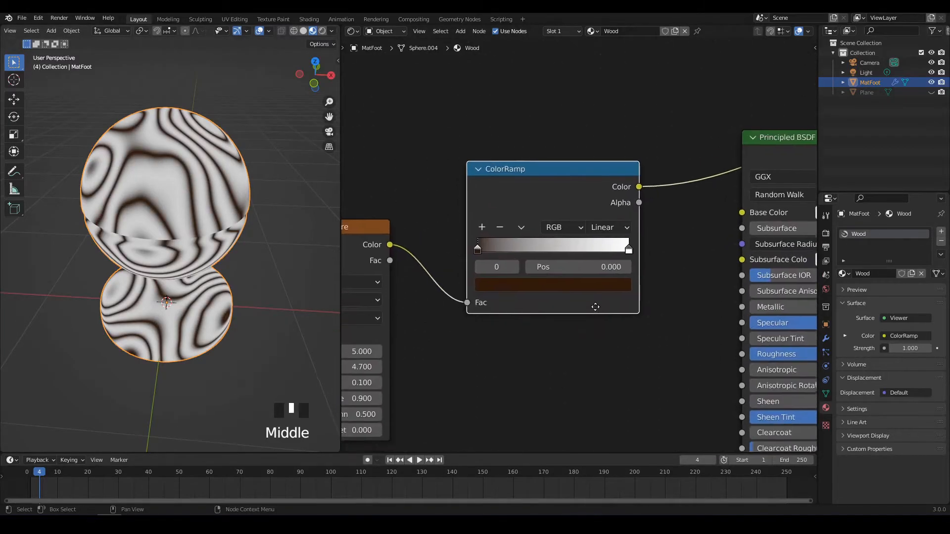
{"action": "left_click", "coordinate": [629, 248]}
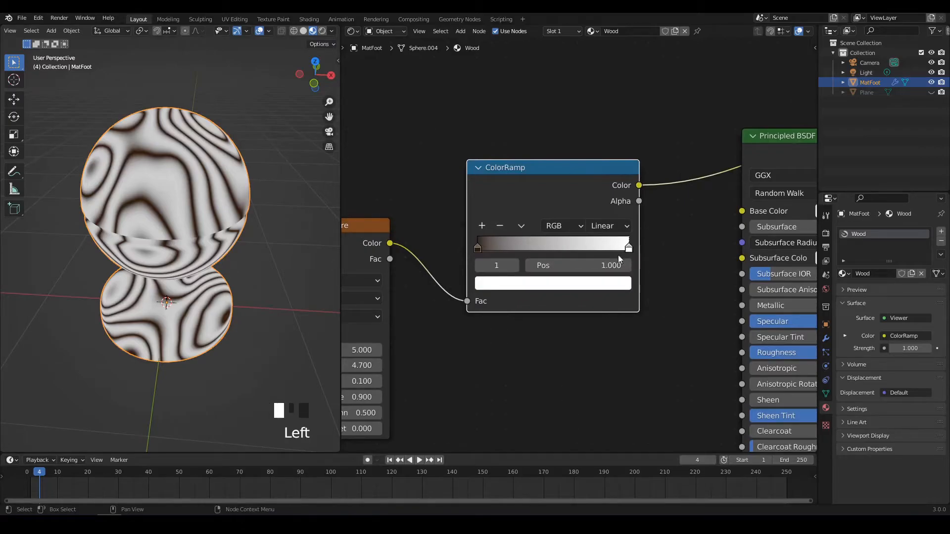
{"action": "left_click", "coordinate": [580, 286]}
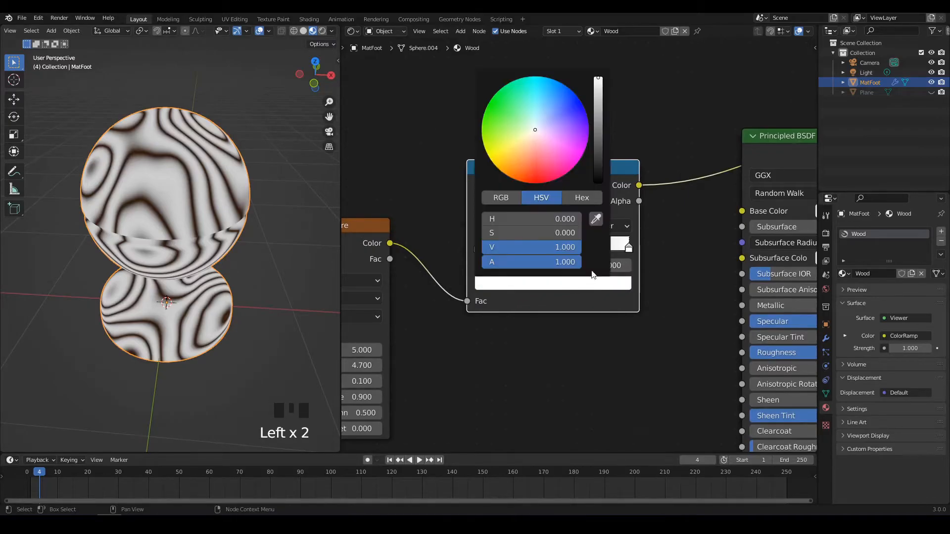
{"action": "left_click", "coordinate": [596, 220]}
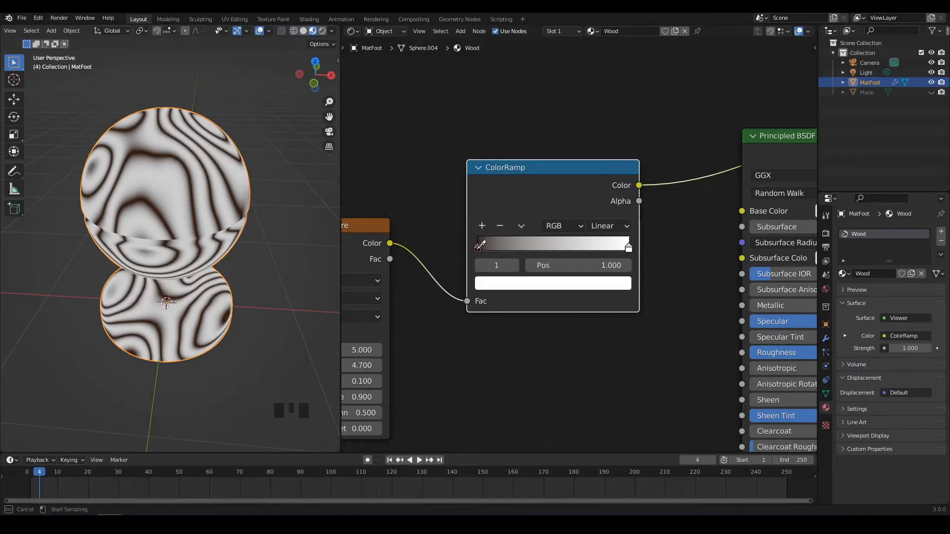
{"action": "left_click", "coordinate": [479, 248]}
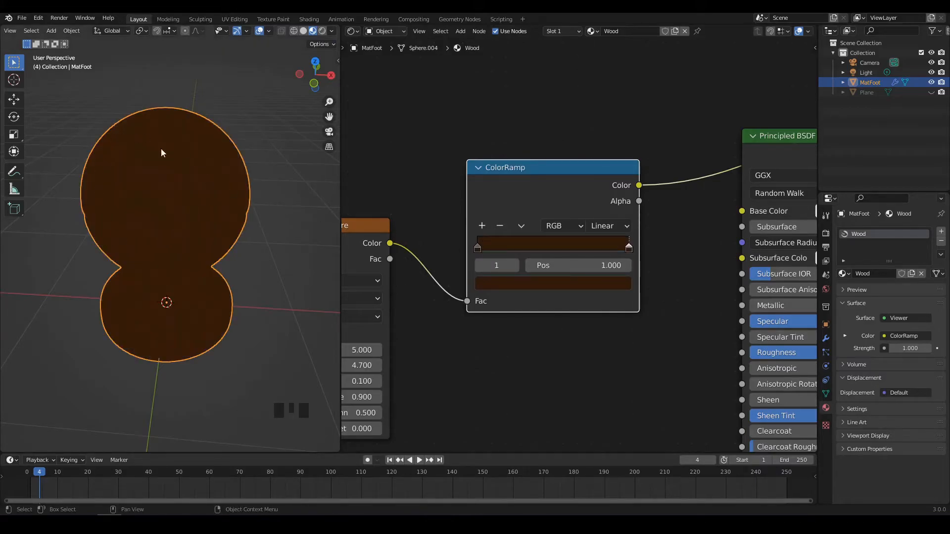
Step: Brighten the ColorRamp's end stop to a slightly lighter brown and inspect the grain on the model
{"action": "left_click", "coordinate": [577, 292]}
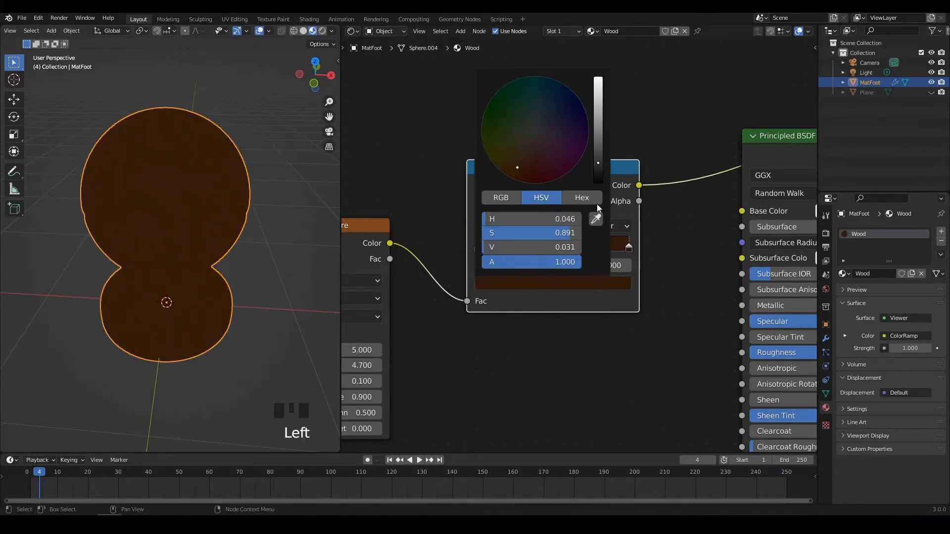
{"action": "left_click_drag", "start_coordinate": [598, 160], "coordinate": [598, 157]}
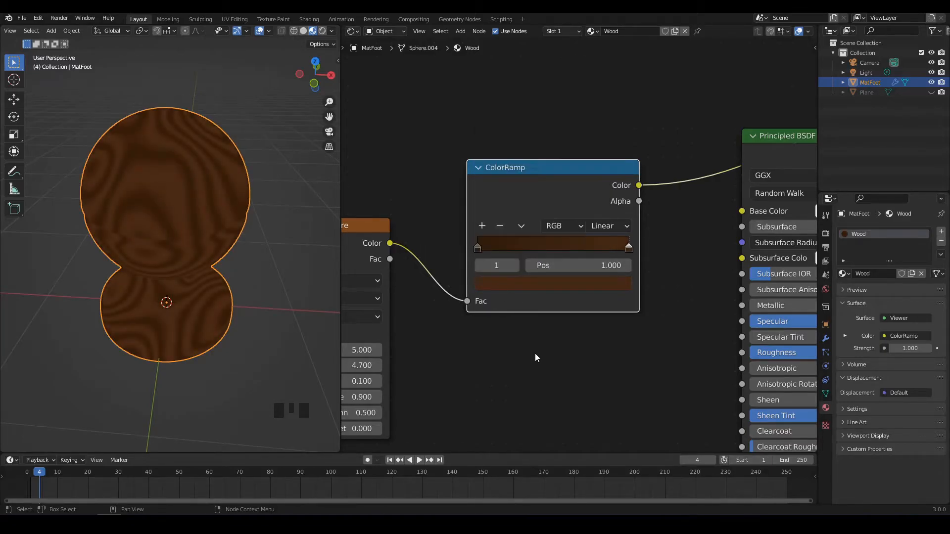
{"action": "middle_click_drag", "start_coordinate": [160, 281], "coordinate": [198, 263], "text": "alt"}
{"action": "scroll", "coordinate": [556, 342], "scroll_direction": "down", "scroll_amount": 2}
Step: Preview the Principled BSDF, connect the ColorRamp's Color to its Base Color and inspect the shaded wood
{"action": "left_click", "coordinate": [622, 206], "text": "ctrl+shift"}
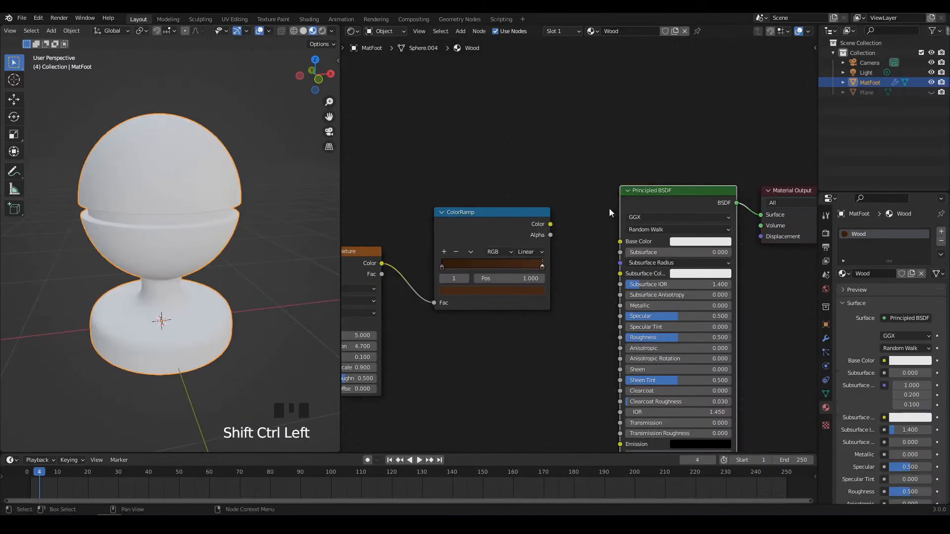
{"action": "left_click_drag", "start_coordinate": [550, 224], "coordinate": [620, 242]}
{"action": "middle_click_drag", "start_coordinate": [128, 287], "coordinate": [232, 232], "text": "alt"}
{"action": "scroll", "coordinate": [184, 255], "scroll_direction": "up", "scroll_amount": 2}
{"action": "scroll", "coordinate": [166, 251], "scroll_direction": "up", "scroll_amount": 1}
Step: Reposition the ColorRamp node slightly between the Wave Texture and the Principled BSDF to tidy the layout
{"action": "scroll", "coordinate": [500, 354], "scroll_direction": "down", "scroll_amount": 11}
{"action": "middle_click_drag", "start_coordinate": [498, 348], "coordinate": [494, 298]}
{"action": "left_click_drag", "start_coordinate": [486, 219], "coordinate": [589, 302]}
{"action": "mouse_move", "coordinate": [599, 225]}
{"action": "left_mouse_down"}
{"action": "mouse_move", "coordinate": [600, 203]}
{"action": "mouse_move", "coordinate": [604, 217]}
{"action": "left_mouse_up"}
{"action": "left_click", "coordinate": [605, 192]}
Step: Duplicate the Noise Texture and Wave Texture with their incoming links and place the copies below the originals
{"action": "middle_click_drag", "start_coordinate": [204, 210], "coordinate": [147, 231], "text": "alt"}
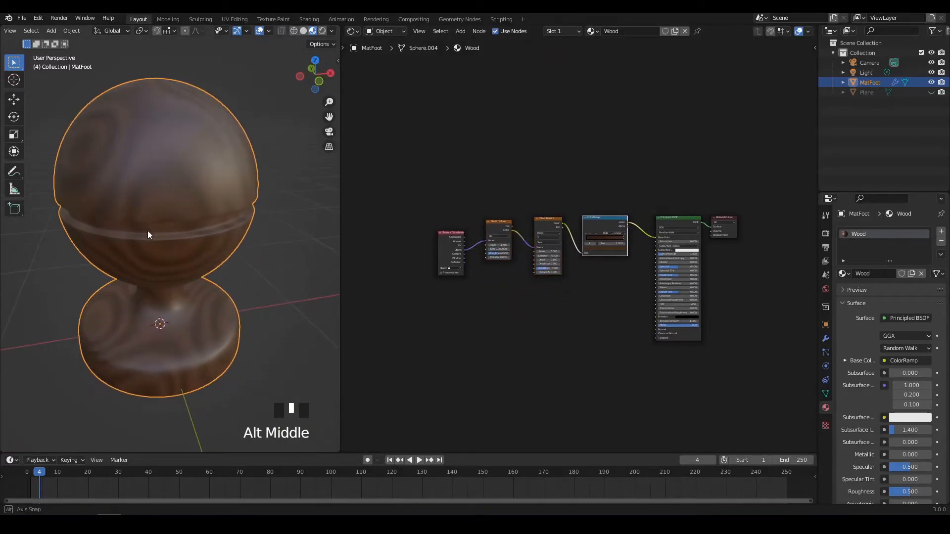
{"action": "scroll", "coordinate": [500, 310], "scroll_direction": "up", "scroll_amount": 7}
{"action": "scroll", "coordinate": [504, 319], "scroll_direction": "down", "scroll_amount": 4}
{"action": "middle_click_drag", "start_coordinate": [487, 331], "coordinate": [501, 331]}
{"action": "left_click_drag", "start_coordinate": [474, 164], "coordinate": [574, 313]}
{"action": "middle_click_drag", "start_coordinate": [574, 313], "coordinate": [560, 286]}
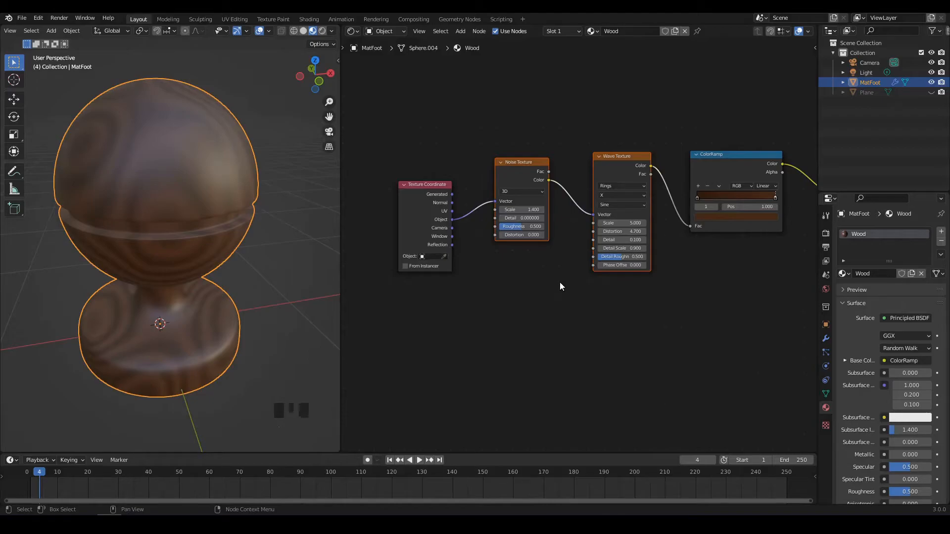
{"action": "key", "text": "ctrl+shift+d"}
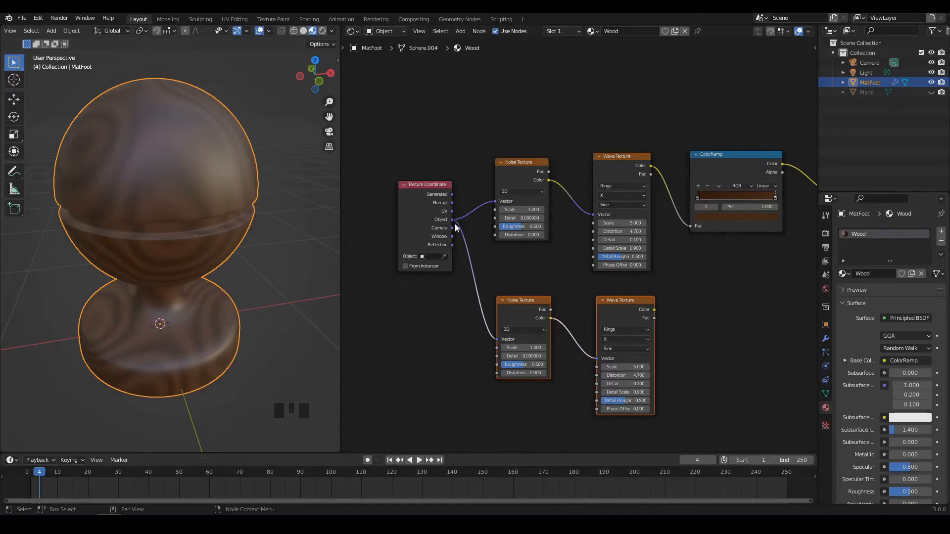
Step: Preview the duplicated lower Wave Texture on the model
{"action": "scroll", "coordinate": [456, 288], "scroll_direction": "up", "scroll_amount": 3}
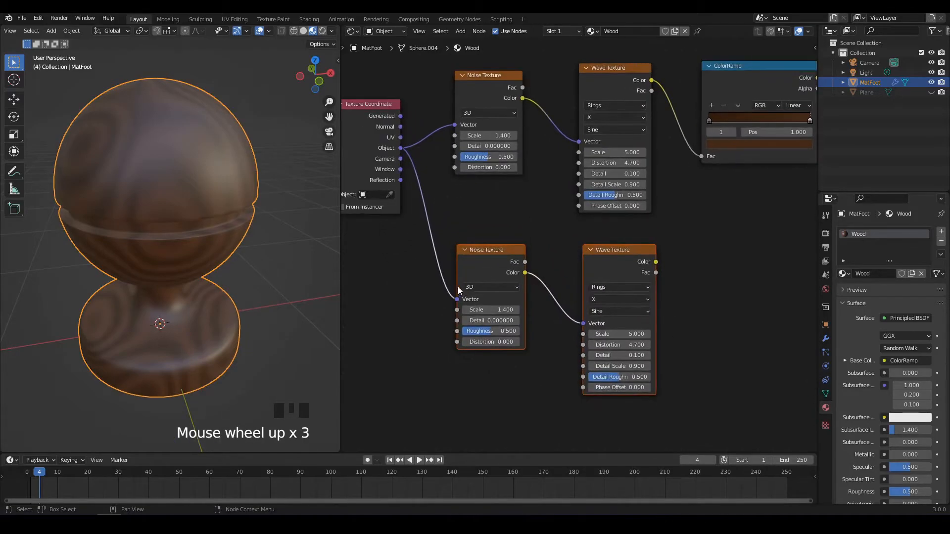
{"action": "middle_click_drag", "start_coordinate": [444, 334], "coordinate": [451, 311]}
{"action": "scroll", "coordinate": [474, 352], "scroll_direction": "up", "scroll_amount": 2}
{"action": "middle_click_drag", "start_coordinate": [602, 232], "coordinate": [595, 239]}
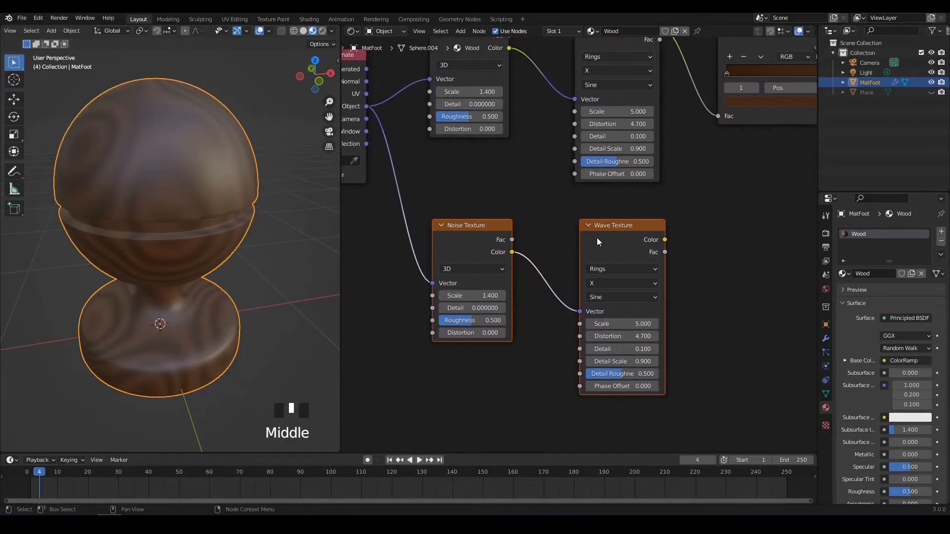
{"action": "left_click", "coordinate": [612, 228], "text": "ctrl+shift"}
{"action": "middle_click_drag", "start_coordinate": [254, 272], "coordinate": [210, 269], "text": "alt"}
Step: Set the duplicated Wave Texture's Detail to 15, Detail Scale to 1.44 and Detail Roughness to 0.838
{"action": "middle_click_drag", "start_coordinate": [550, 396], "coordinate": [431, 341]}
{"action": "scroll", "coordinate": [435, 341], "scroll_direction": "up", "scroll_amount": 4}
{"action": "scroll", "coordinate": [438, 331], "scroll_direction": "up", "scroll_amount": 3}
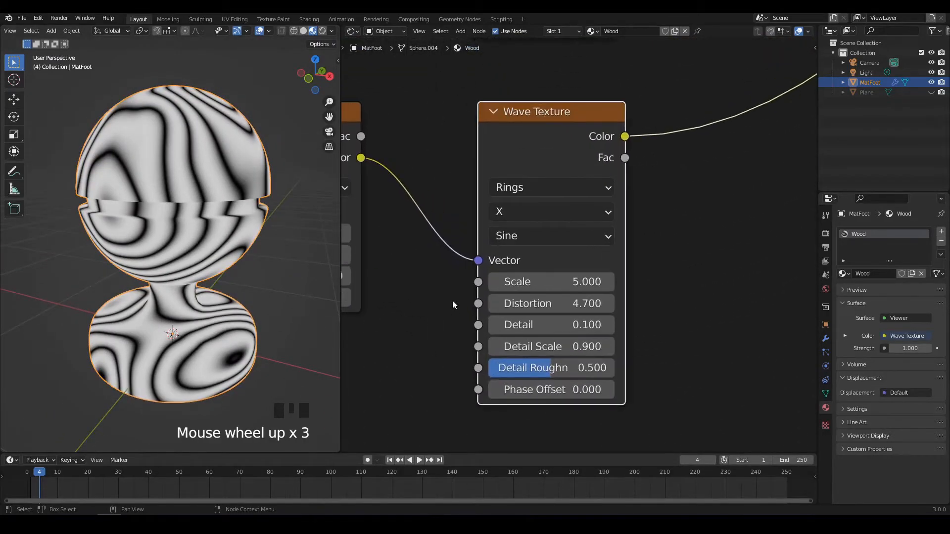
{"action": "left_click_drag", "start_coordinate": [544, 320], "coordinate": [638, 320]}
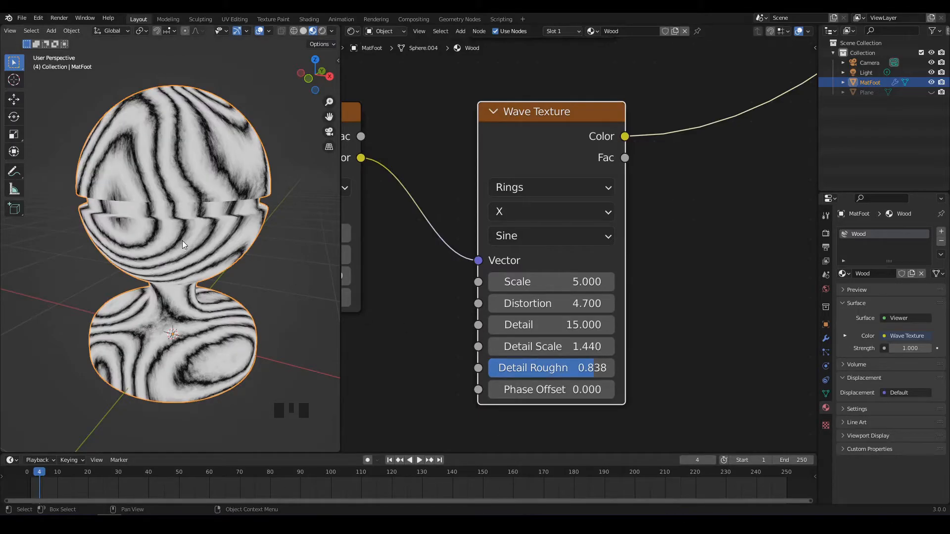
{"action": "middle_click_drag", "start_coordinate": [182, 240], "coordinate": [120, 227], "text": "alt"}
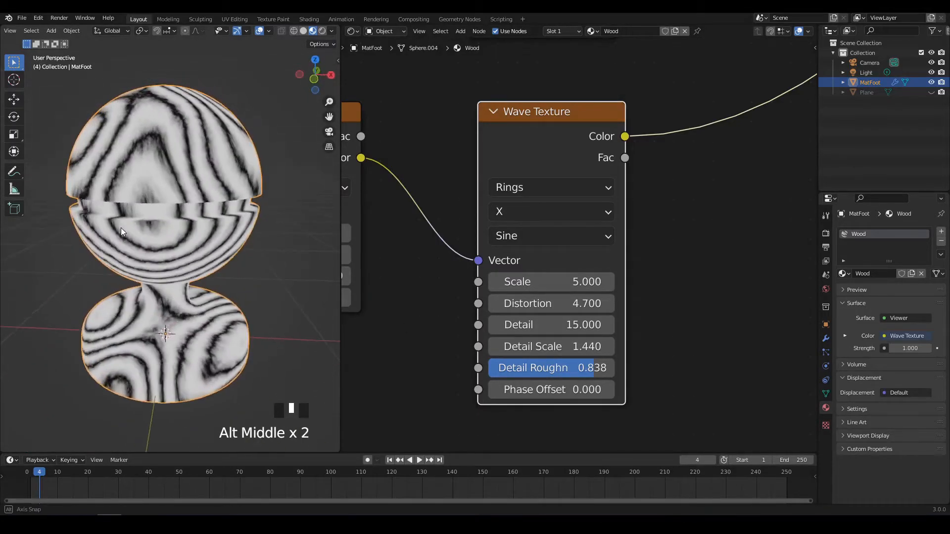
Step: Move the texture nodes and the ColorRamp further left to leave room before the Principled BSDF
{"action": "scroll", "coordinate": [451, 260], "scroll_direction": "down", "scroll_amount": 12}
{"action": "middle_click_drag", "start_coordinate": [508, 264], "coordinate": [498, 178]}
{"action": "scroll", "coordinate": [578, 278], "scroll_direction": "down", "scroll_amount": 7}
{"action": "left_click_drag", "start_coordinate": [439, 117], "coordinate": [638, 350]}
{"action": "left_click_drag", "start_coordinate": [638, 179], "coordinate": [528, 181]}
{"action": "scroll", "coordinate": [526, 285], "scroll_direction": "up", "scroll_amount": 4}
{"action": "left_click", "coordinate": [502, 274]}
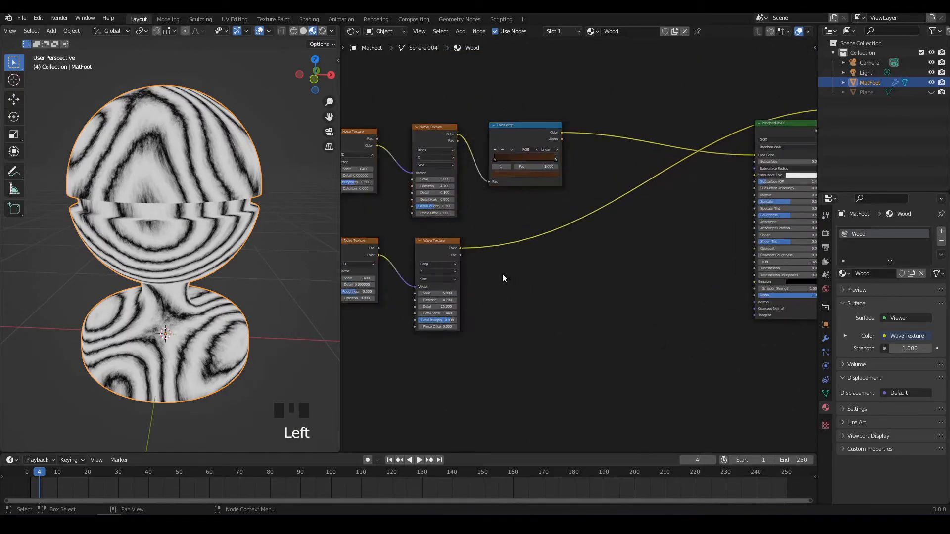
Step: Add a ColorRamp node on the link leaving the lower Wave Texture
{"action": "middle_click_drag", "start_coordinate": [503, 274], "coordinate": [568, 295]}
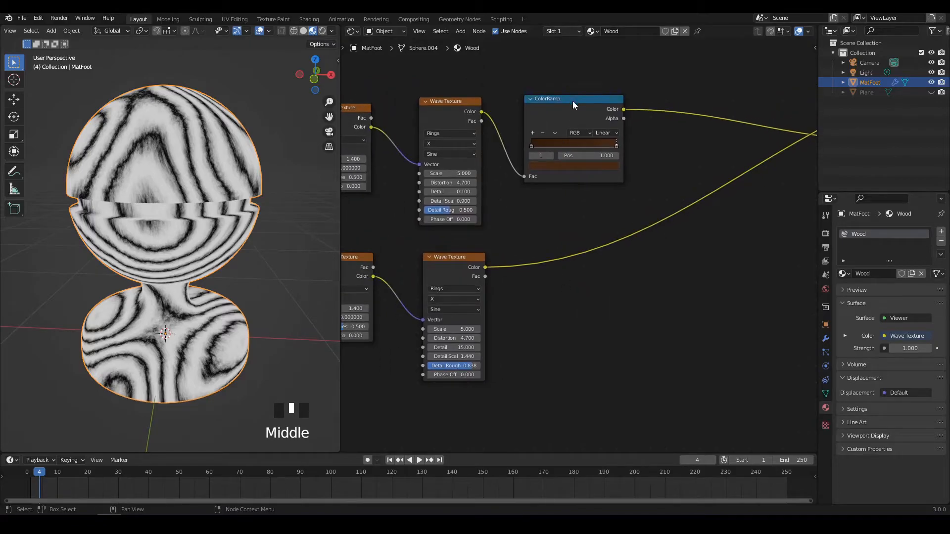
{"action": "key", "text": "shift+a"}
{"action": "mouse_move", "coordinate": [604, 307]}
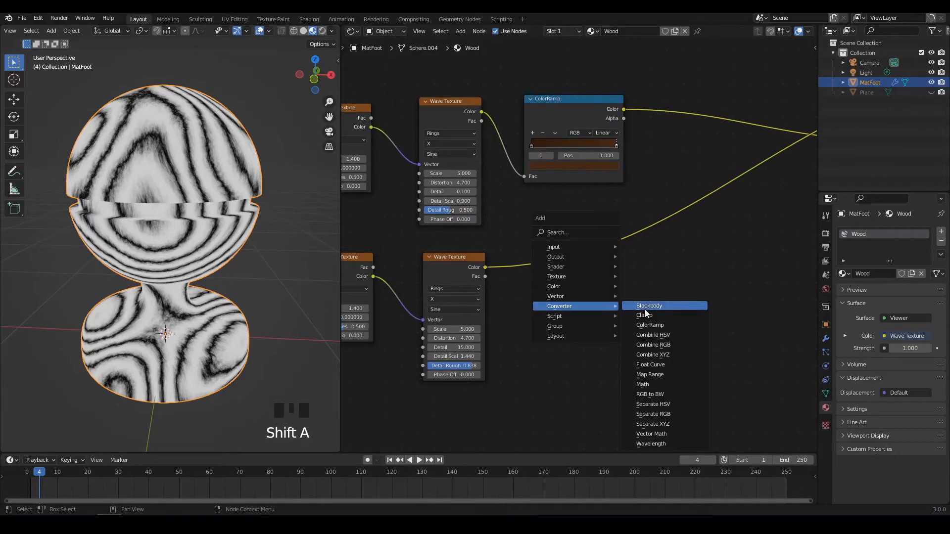
{"action": "left_click", "coordinate": [648, 325]}
{"action": "left_click", "coordinate": [522, 221]}
{"action": "scroll", "coordinate": [580, 220], "scroll_direction": "up", "scroll_amount": 5}
{"action": "middle_click_drag", "start_coordinate": [580, 220], "coordinate": [592, 207]}
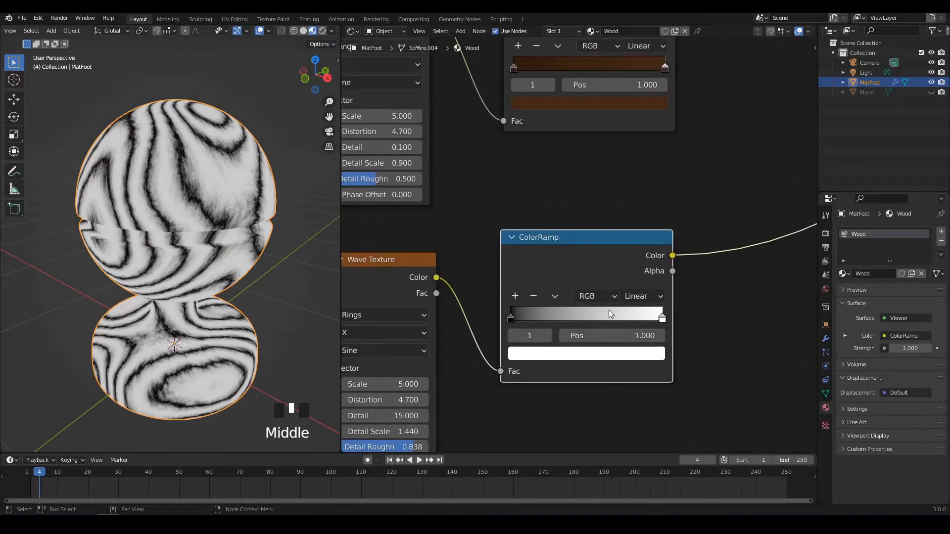
Step: Recolour the lower ColorRamp's white stop with the upper ramp's sampled brown, adjusted to H 0.060, S 0.677, V 0.136
{"action": "left_click", "coordinate": [663, 321]}
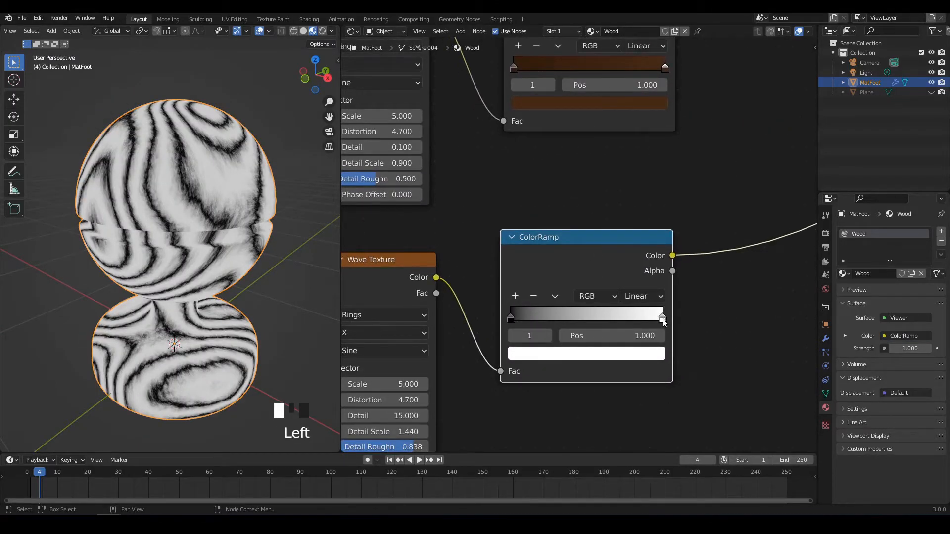
{"action": "left_click", "coordinate": [654, 354]}
{"action": "left_click", "coordinate": [630, 289]}
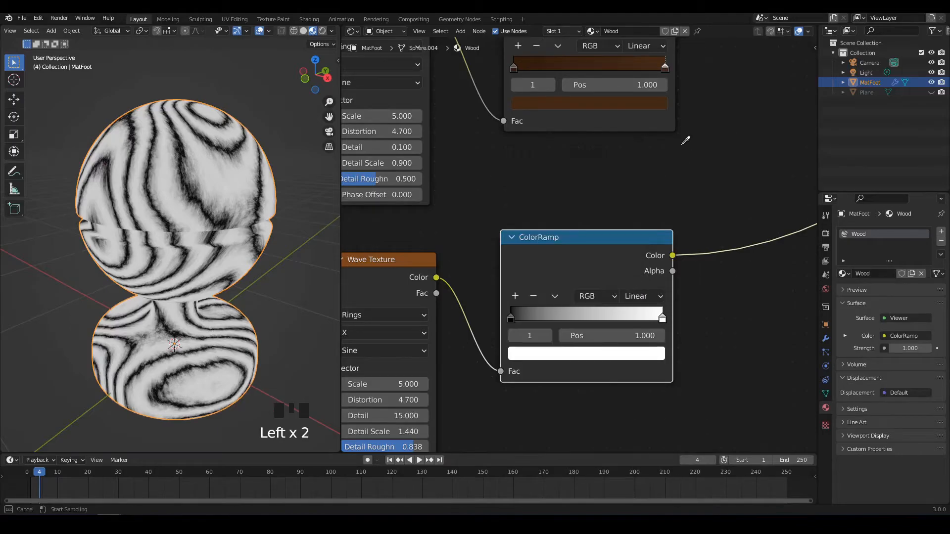
{"action": "left_click", "coordinate": [667, 66]}
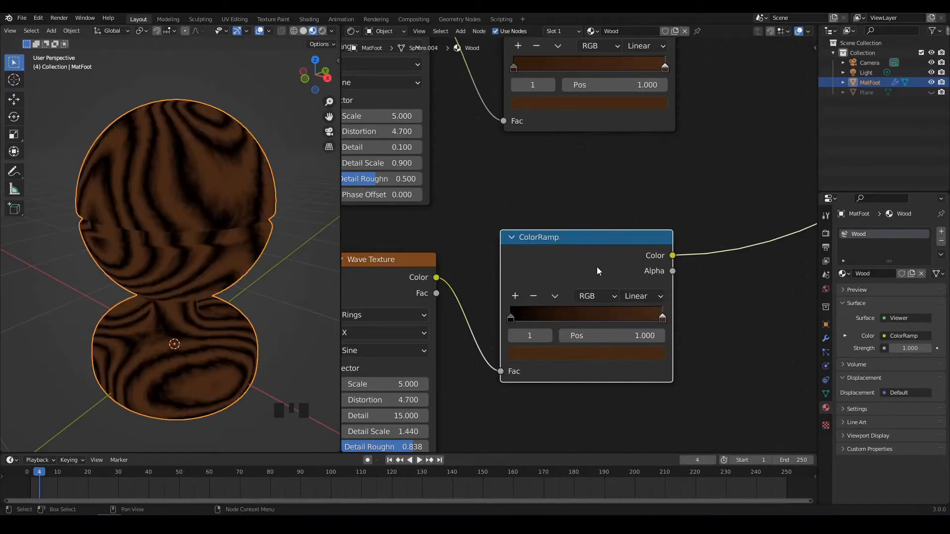
{"action": "left_click", "coordinate": [613, 353]}
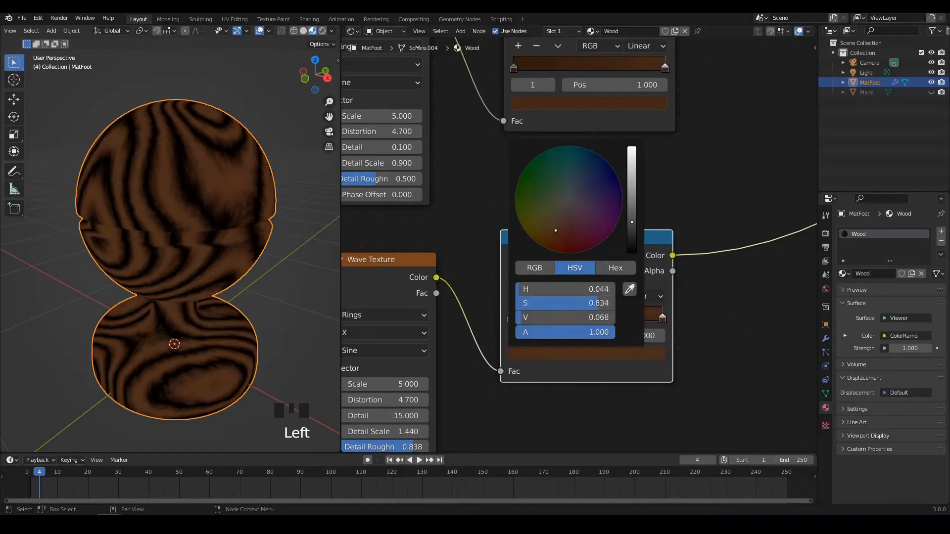
{"action": "left_click_drag", "start_coordinate": [632, 222], "coordinate": [632, 212]}
{"action": "left_click_drag", "start_coordinate": [556, 225], "coordinate": [560, 216]}
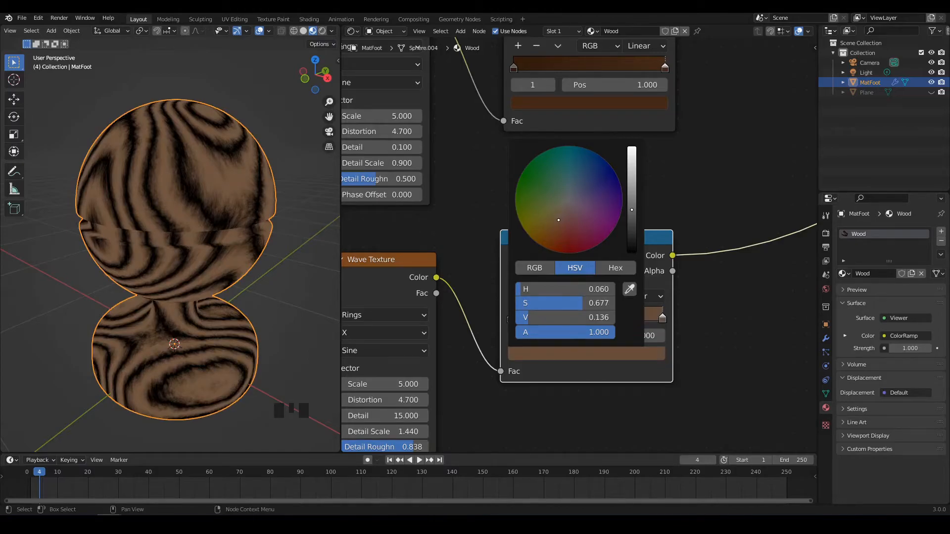
{"action": "scroll", "coordinate": [708, 337], "scroll_direction": "down", "scroll_amount": 6}
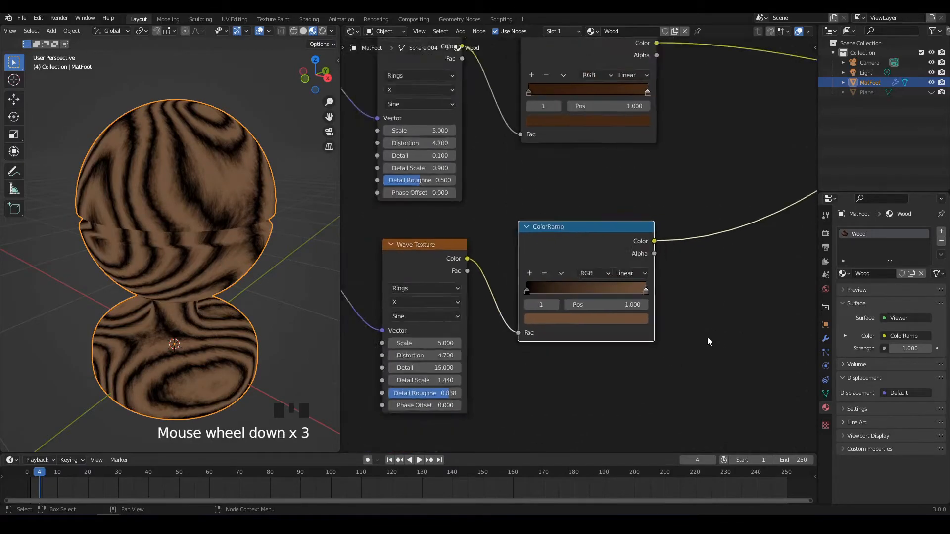
Step: Combine the upper and lower ColorRamp colours with a Mix node feeding the Base Color
{"action": "middle_click_drag", "start_coordinate": [711, 329], "coordinate": [690, 330]}
{"action": "middle_click_drag", "start_coordinate": [251, 226], "coordinate": [259, 223], "text": "alt"}
{"action": "scroll", "coordinate": [572, 221], "scroll_direction": "down", "scroll_amount": 2}
{"action": "middle_click_drag", "start_coordinate": [572, 221], "coordinate": [575, 251]}
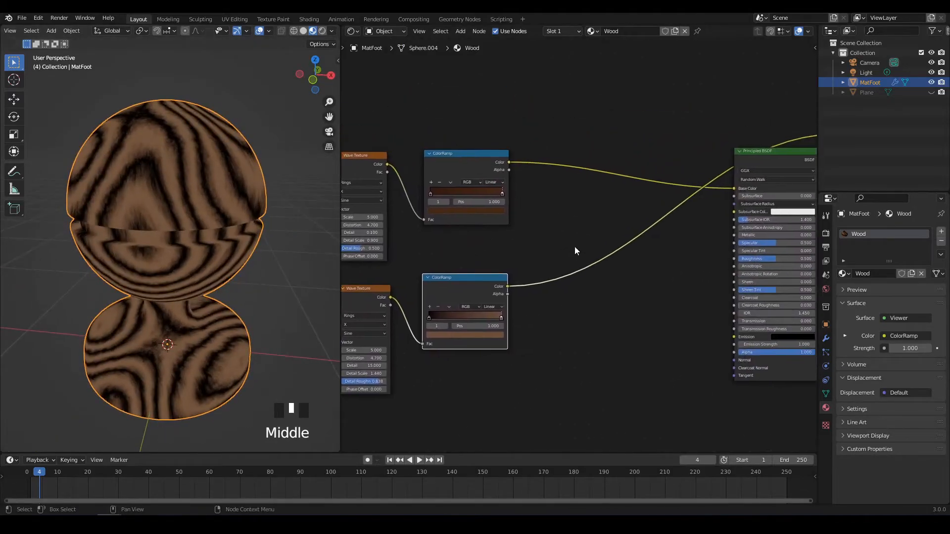
{"action": "scroll", "coordinate": [472, 262], "scroll_direction": "up", "scroll_amount": 1}
{"action": "middle_click_drag", "start_coordinate": [472, 262], "coordinate": [532, 256]}
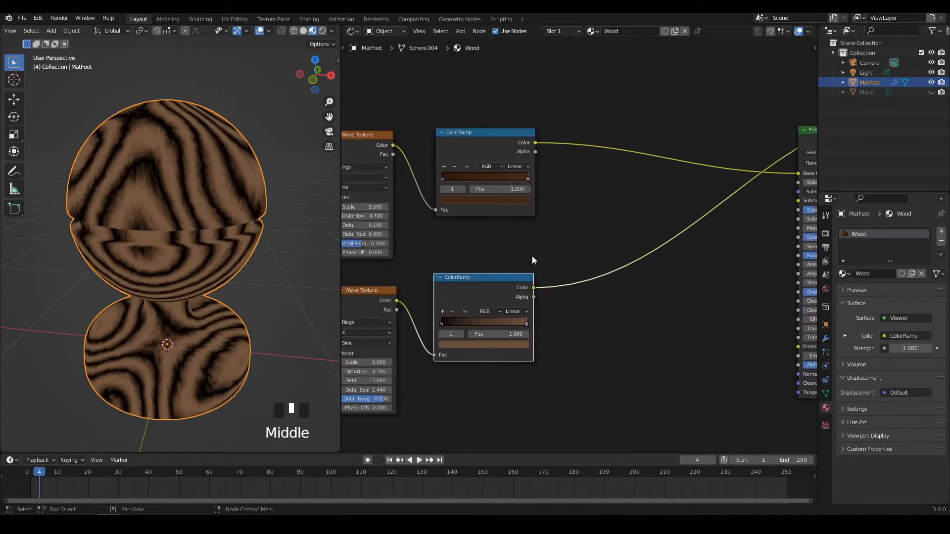
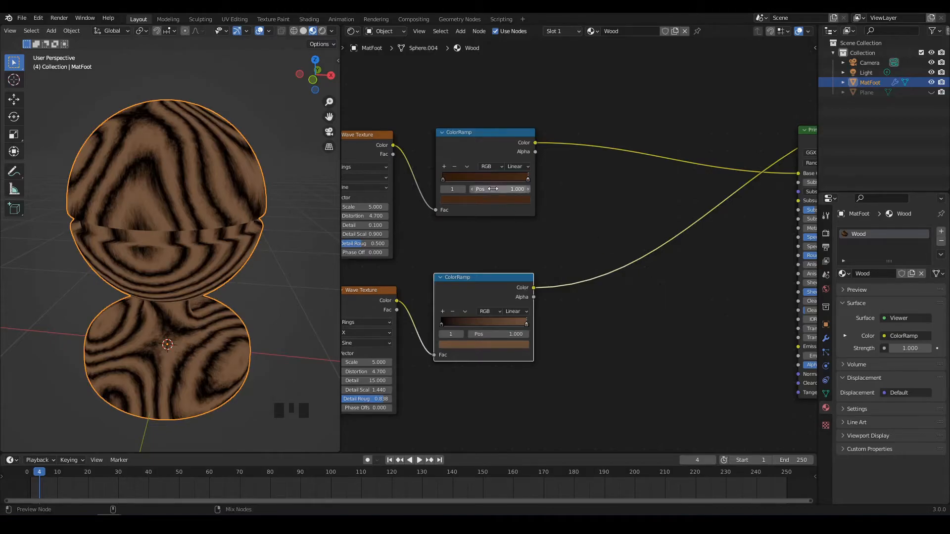
{"action": "right_click_drag", "start_coordinate": [490, 153], "coordinate": [489, 286], "text": "ctrl+shift"}
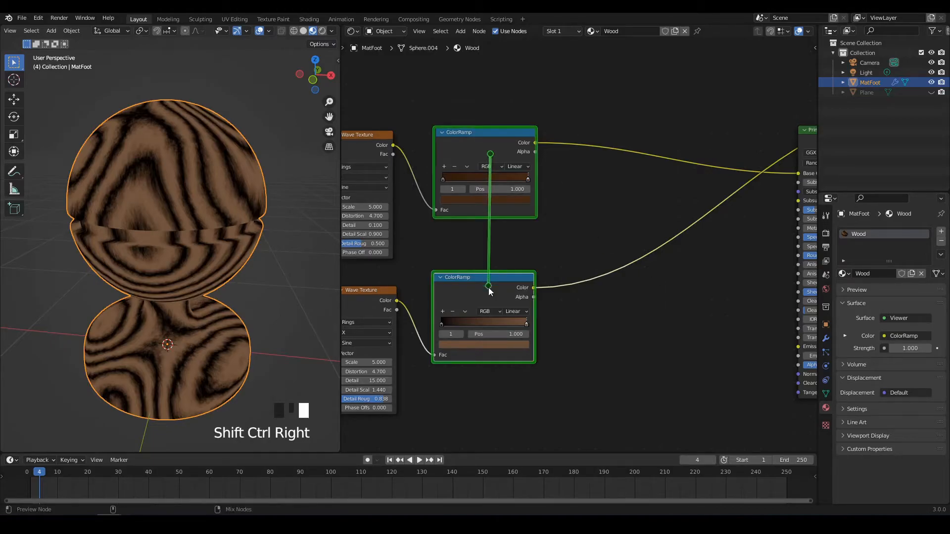
{"action": "right_click_drag", "start_coordinate": [489, 328], "coordinate": [489, 326], "text": "ctrl+shift"}
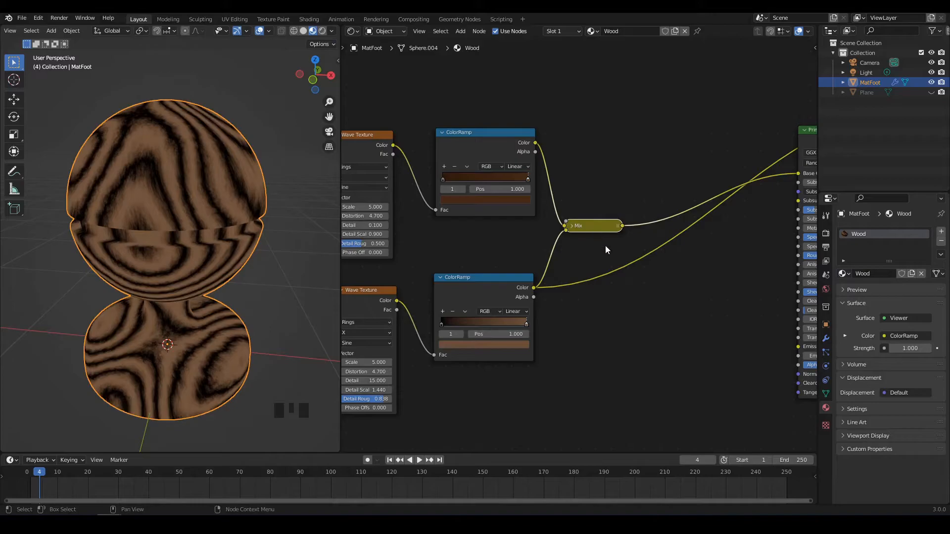
Step: Expand the collapsed Mix node and place it higher, between the ColorRamps and the Principled BSDF
{"action": "middle_click_drag", "start_coordinate": [606, 247], "coordinate": [529, 232]}
{"action": "key", "text": "h"}
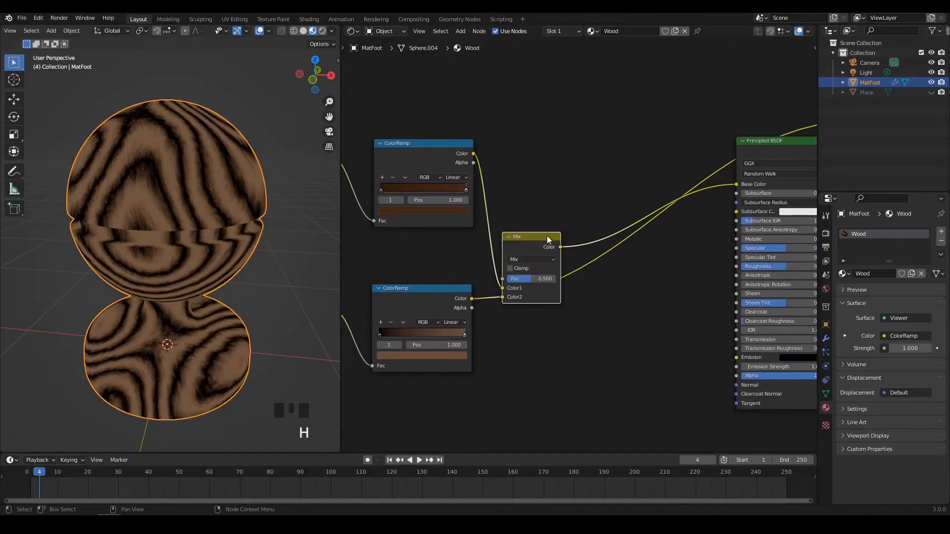
{"action": "left_click_drag", "start_coordinate": [548, 238], "coordinate": [566, 176]}
{"action": "scroll", "coordinate": [564, 207], "scroll_direction": "up", "scroll_amount": 3}
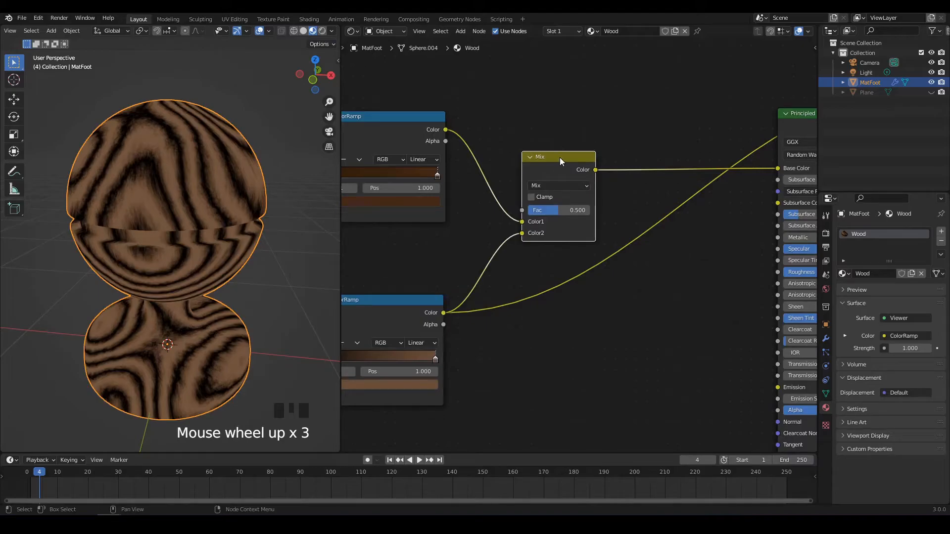
Step: Collapse and expand the Mix node several times, leaving it expanded
{"action": "key", "text": "h"}
{"action": "key", "text": "h"}
{"action": "left_click", "coordinate": [529, 156]}
{"action": "left_click", "coordinate": [530, 156]}
{"action": "left_click", "coordinate": [529, 157]}
{"action": "left_click", "coordinate": [530, 156]}
{"action": "left_click", "coordinate": [530, 156]}
{"action": "left_click", "coordinate": [530, 156]}
{"action": "key", "text": "h"}
{"action": "key", "text": "h"}
{"action": "left_click", "coordinate": [530, 157]}
{"action": "left_click", "coordinate": [529, 156]}
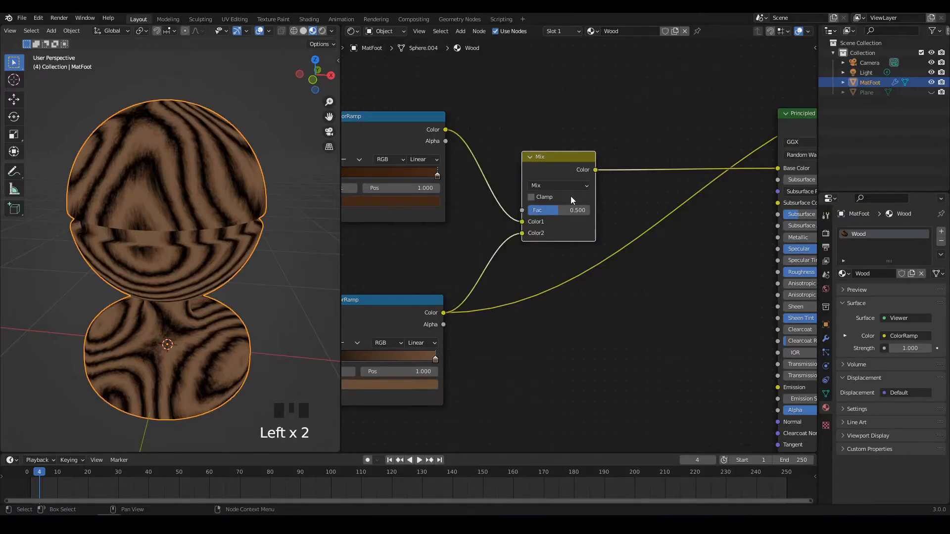
Step: Preview the Mix node's output on the model
{"action": "scroll", "coordinate": [541, 259], "scroll_direction": "up", "scroll_amount": 3}
{"action": "middle_click_drag", "start_coordinate": [541, 259], "coordinate": [537, 271]}
{"action": "scroll", "coordinate": [545, 278], "scroll_direction": "up", "scroll_amount": 1}
{"action": "middle_click", "coordinate": [550, 245]}
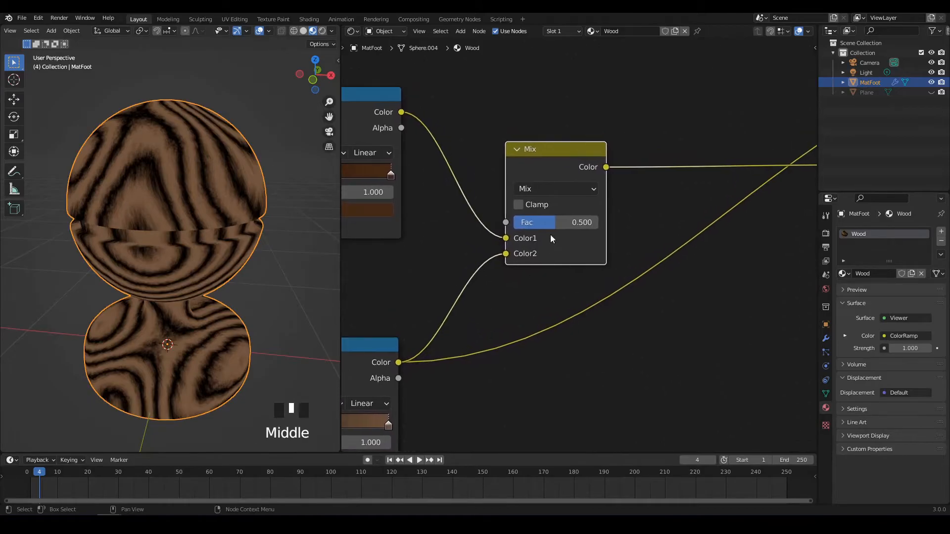
{"action": "left_click", "coordinate": [564, 148], "text": "ctrl+shift"}
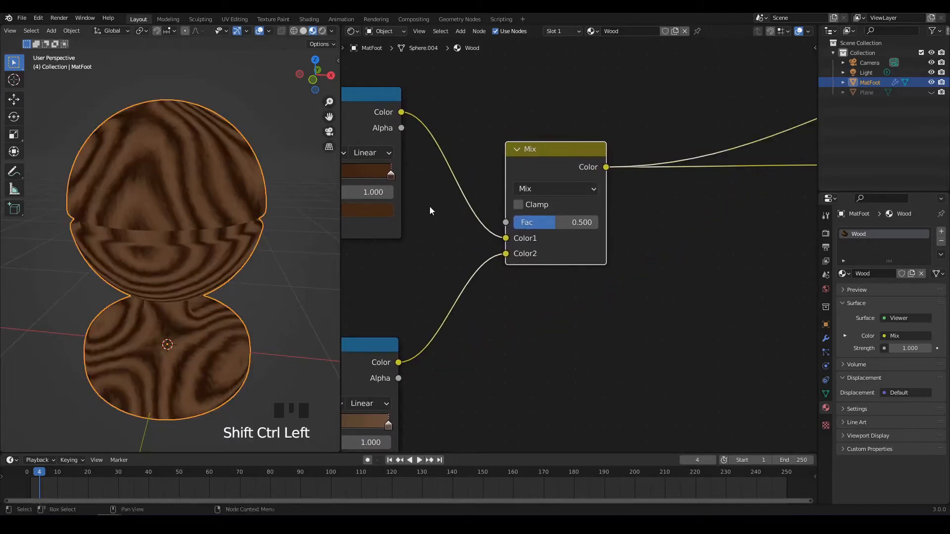
Step: Set the Mix node's Fac to 0.250
{"action": "middle_click_drag", "start_coordinate": [429, 206], "coordinate": [513, 185]}
{"action": "middle_click_drag", "start_coordinate": [413, 224], "coordinate": [486, 195]}
{"action": "left_click_drag", "start_coordinate": [658, 178], "coordinate": [636, 178]}
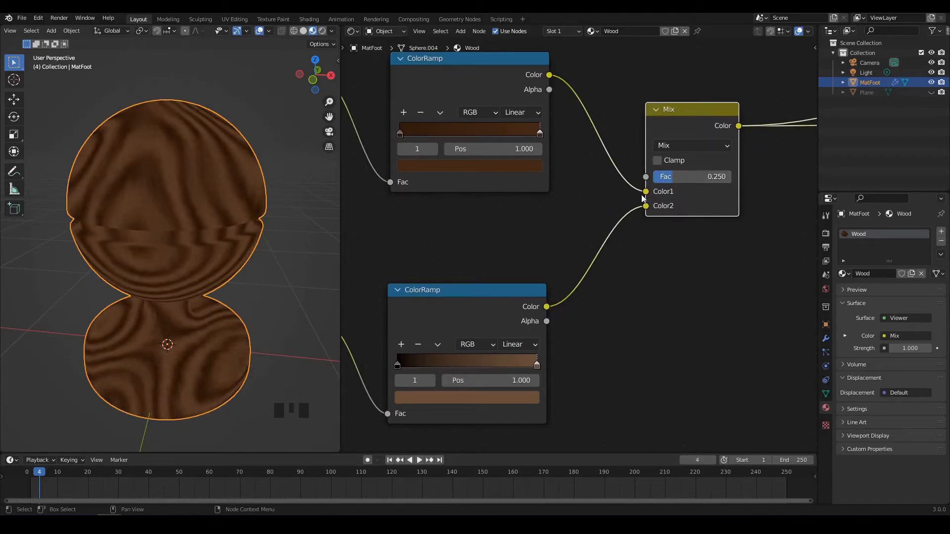
{"action": "middle_click_drag", "start_coordinate": [596, 211], "coordinate": [542, 234]}
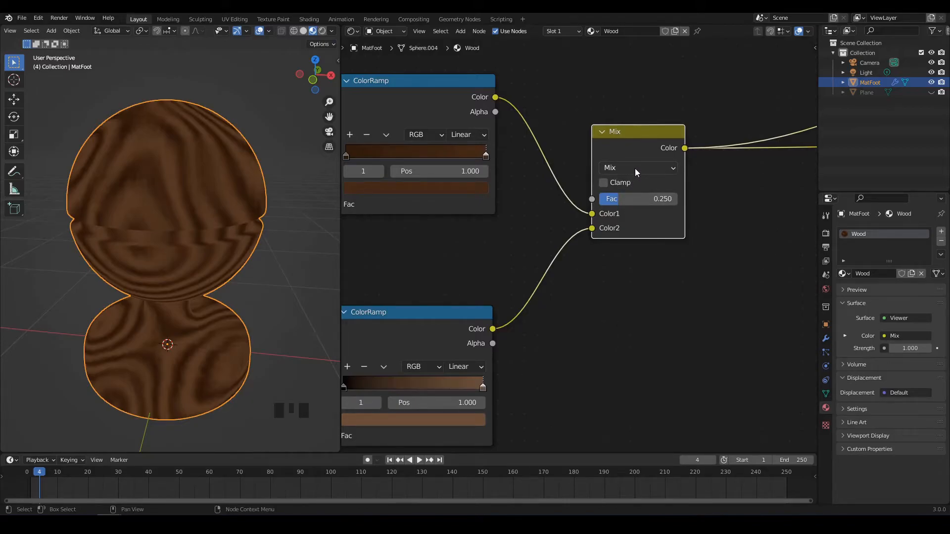
Step: Preview the upper ColorRamp and the lower ColorRamp separately on the model to compare them
{"action": "scroll", "coordinate": [611, 295], "scroll_direction": "down", "scroll_amount": 4}
{"action": "middle_click_drag", "start_coordinate": [611, 298], "coordinate": [633, 256]}
{"action": "scroll", "coordinate": [651, 255], "scroll_direction": "up", "scroll_amount": 2}
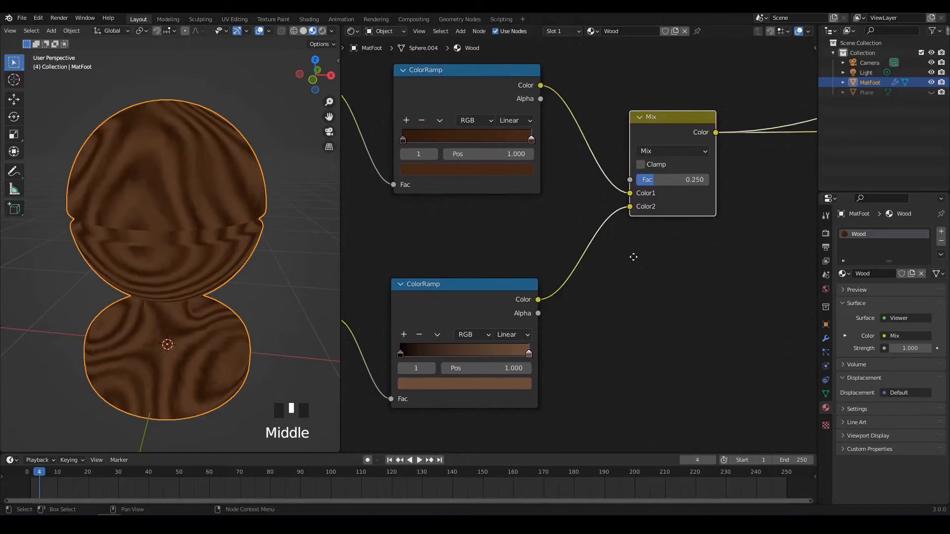
{"action": "left_click", "coordinate": [488, 71], "text": "ctrl+shift"}
{"action": "left_click", "coordinate": [477, 285], "text": "ctrl+shift"}
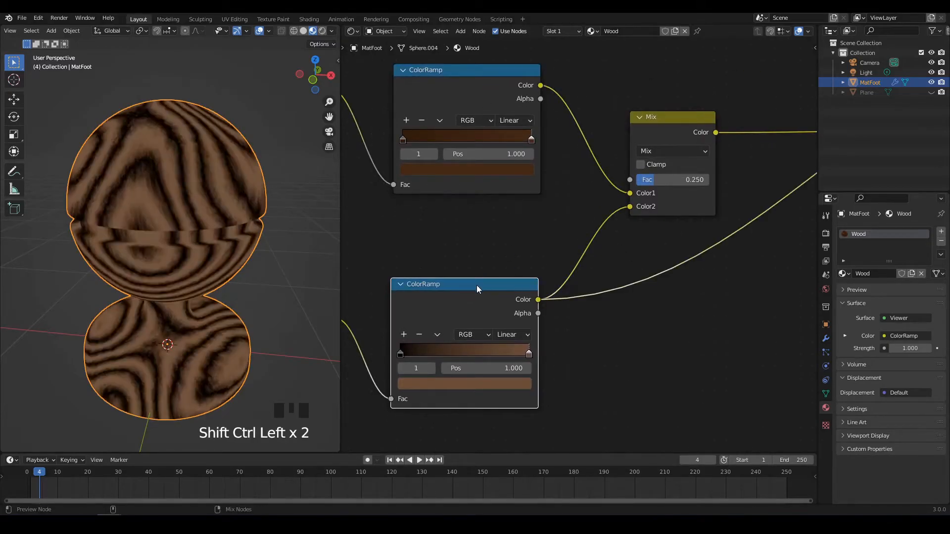
{"action": "middle_click_drag", "start_coordinate": [520, 238], "coordinate": [544, 206]}
Step: Set the Mix node's blending mode to Lighten, preview it on the model and set its Fac to 0.258
{"action": "left_click", "coordinate": [626, 168]}
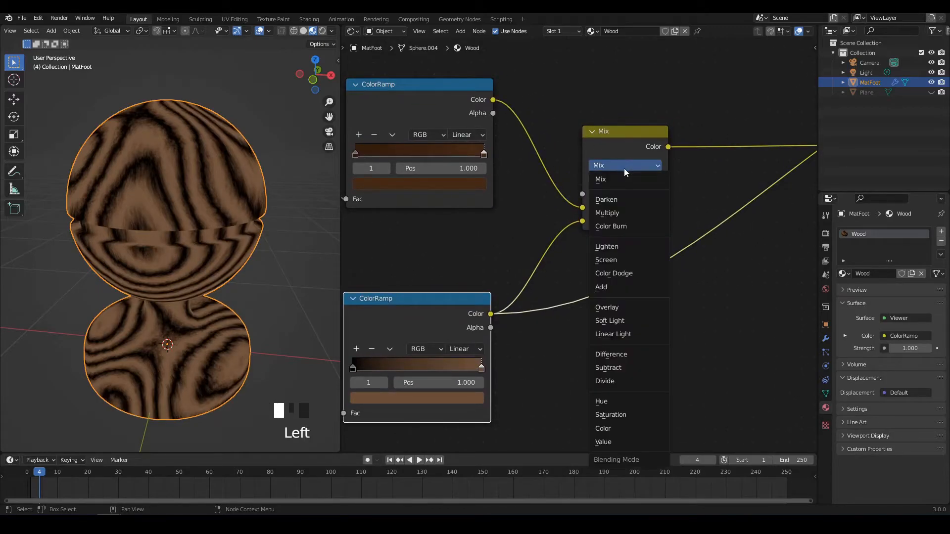
{"action": "left_click", "coordinate": [619, 246]}
{"action": "middle_click", "coordinate": [618, 247]}
{"action": "scroll", "coordinate": [619, 188], "scroll_direction": "up", "scroll_amount": 3}
{"action": "left_click", "coordinate": [615, 127], "text": "ctrl+shift"}
{"action": "mouse_move", "coordinate": [591, 206]}
{"action": "left_mouse_down"}
{"action": "mouse_move", "coordinate": [663, 206]}
{"action": "mouse_move", "coordinate": [566, 206]}
{"action": "mouse_move", "coordinate": [589, 208]}
{"action": "left_mouse_up"}
Step: Inspect the blended grain on the model from several sides and switch the output back to the Principled BSDF
{"action": "middle_click_drag", "start_coordinate": [230, 195], "coordinate": [161, 190], "text": "alt"}
{"action": "scroll", "coordinate": [174, 204], "scroll_direction": "down", "scroll_amount": 1}
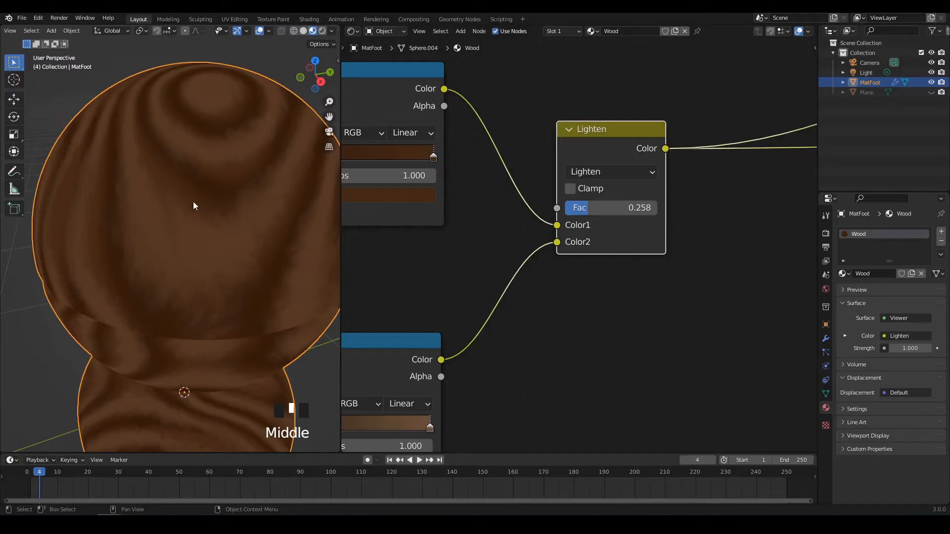
{"action": "middle_click_drag", "start_coordinate": [220, 227], "coordinate": [208, 250], "text": "alt"}
{"action": "scroll", "coordinate": [198, 232], "scroll_direction": "down", "scroll_amount": 4}
{"action": "scroll", "coordinate": [653, 252], "scroll_direction": "down", "scroll_amount": 4}
{"action": "scroll", "coordinate": [643, 253], "scroll_direction": "down", "scroll_amount": 3}
{"action": "middle_click_drag", "start_coordinate": [607, 248], "coordinate": [679, 198]}
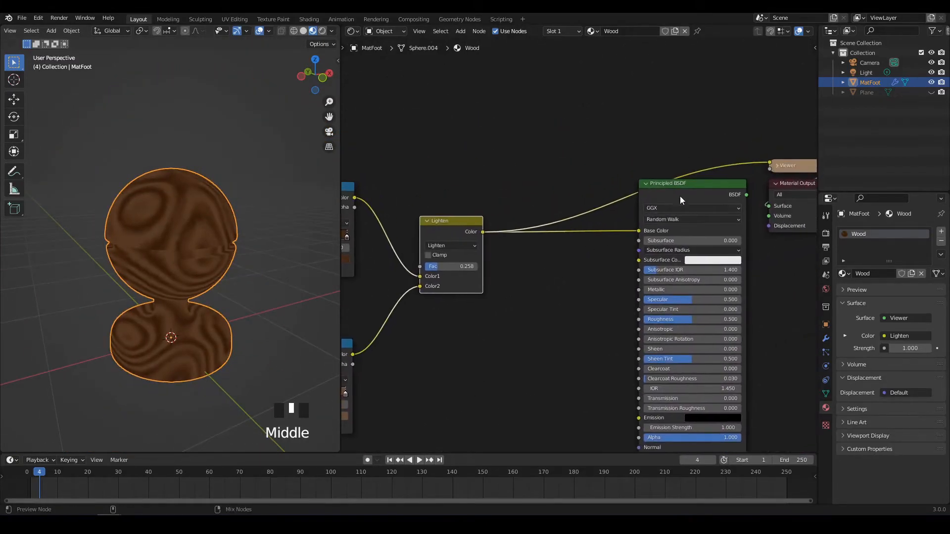
{"action": "left_click", "coordinate": [665, 197], "text": "ctrl+shift"}
{"action": "scroll", "coordinate": [157, 268], "scroll_direction": "up", "scroll_amount": 4}
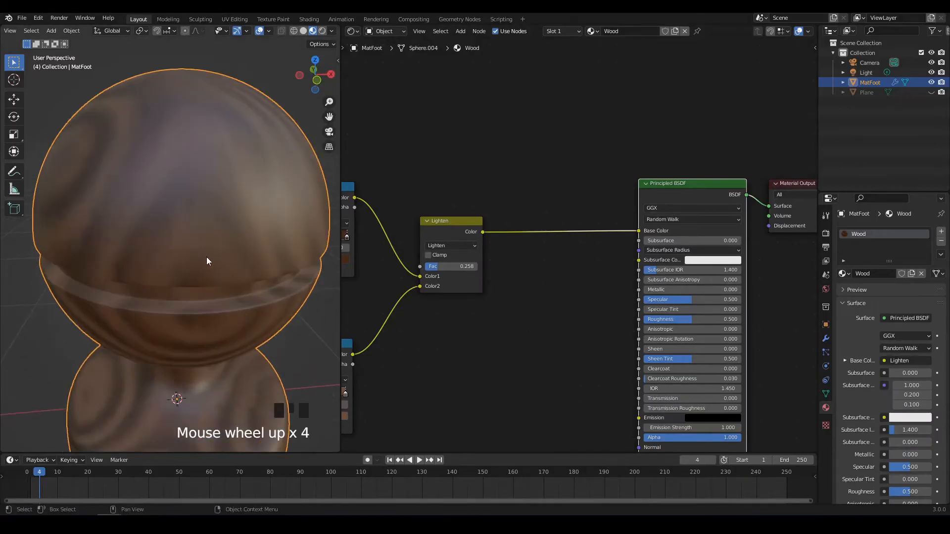
{"action": "scroll", "coordinate": [170, 246], "scroll_direction": "down", "scroll_amount": 2}
{"action": "mouse_move", "coordinate": [170, 246]}
{"action": "middle_mouse_down", "text": "alt"}
{"action": "mouse_move", "coordinate": [224, 232]}
{"action": "mouse_move", "coordinate": [267, 269]}
{"action": "mouse_move", "coordinate": [195, 307]}
{"action": "mouse_move", "coordinate": [206, 287]}
{"action": "mouse_move", "coordinate": [276, 269]}
{"action": "mouse_move", "coordinate": [180, 285]}
{"action": "mouse_move", "coordinate": [98, 284]}
{"action": "mouse_move", "coordinate": [167, 272]}
{"action": "mouse_move", "coordinate": [177, 234]}
{"action": "middle_mouse_up", "text": "alt"}
Step: Move the texture, ColorRamp and Lighten nodes upward as a group and reposition the Texture Coordinate node
{"action": "scroll", "coordinate": [470, 352], "scroll_direction": "down", "scroll_amount": 5}
{"action": "middle_click_drag", "start_coordinate": [470, 352], "coordinate": [532, 346]}
{"action": "left_click_drag", "start_coordinate": [411, 172], "coordinate": [652, 325]}
{"action": "key", "text": "g"}
{"action": "left_click", "coordinate": [632, 292]}
{"action": "left_click", "coordinate": [609, 291]}
{"action": "scroll", "coordinate": [420, 227], "scroll_direction": "up", "scroll_amount": 4}
{"action": "left_click_drag", "start_coordinate": [402, 168], "coordinate": [381, 192]}
{"action": "scroll", "coordinate": [434, 315], "scroll_direction": "up", "scroll_amount": 3}
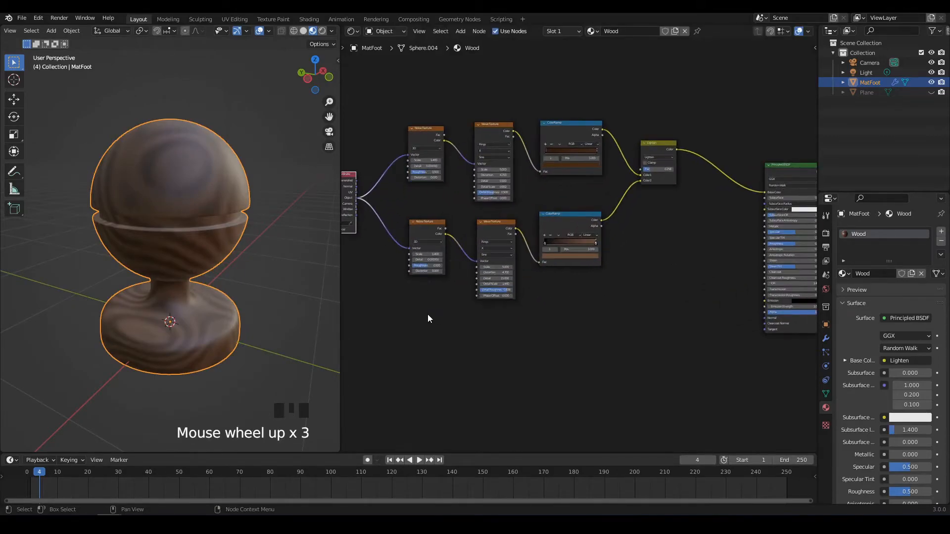
Step: Duplicate the lower Noise Texture and Wave Texture with their incoming links and place the copies beneath as a third row
{"action": "middle_click_drag", "start_coordinate": [396, 210], "coordinate": [438, 216]}
{"action": "left_click_drag", "start_coordinate": [441, 198], "coordinate": [554, 332]}
{"action": "left_click", "coordinate": [553, 332]}
{"action": "left_click_drag", "start_coordinate": [439, 207], "coordinate": [554, 329]}
{"action": "middle_click_drag", "start_coordinate": [555, 331], "coordinate": [553, 298]}
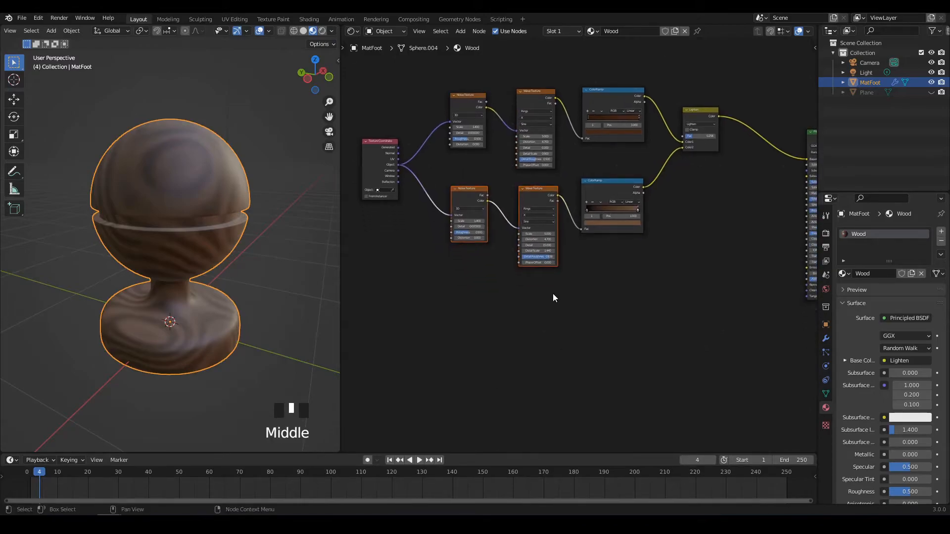
{"action": "key", "text": "shift+ctrl+d"}
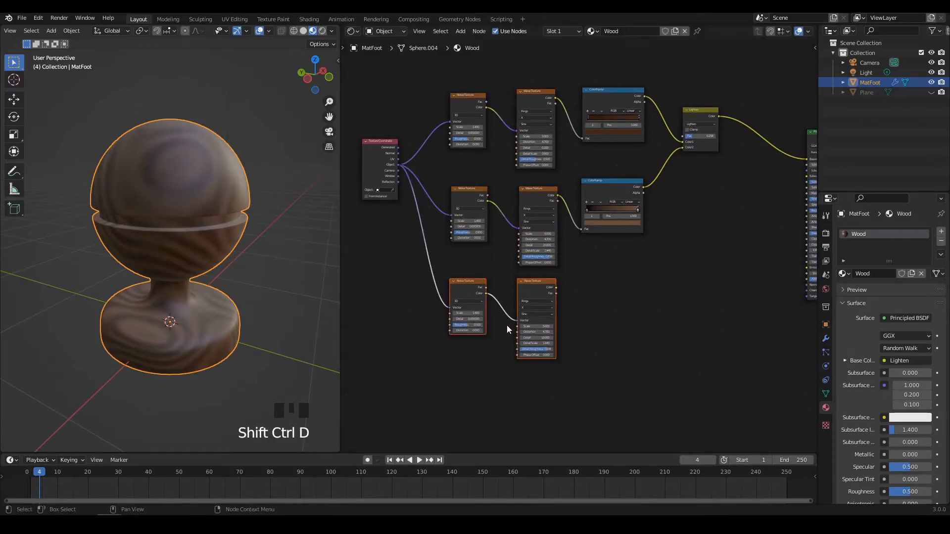
{"action": "left_click", "coordinate": [506, 325]}
Step: Preview the third-row Wave Texture on the model
{"action": "scroll", "coordinate": [490, 327], "scroll_direction": "up", "scroll_amount": 4}
{"action": "scroll", "coordinate": [458, 267], "scroll_direction": "up", "scroll_amount": 3}
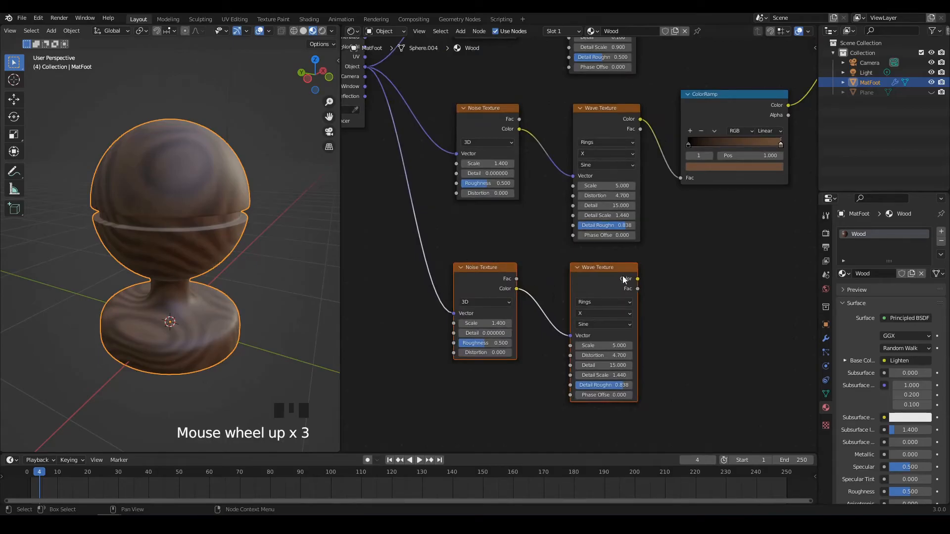
{"action": "left_click", "coordinate": [601, 269], "text": "ctrl+shift"}
Step: Set the third-row Noise Texture's Scale to 7.200 and Distortion to 0.900
{"action": "scroll", "coordinate": [594, 324], "scroll_direction": "up", "scroll_amount": 7}
{"action": "scroll", "coordinate": [593, 325], "scroll_direction": "up", "scroll_amount": 4}
{"action": "middle_click_drag", "start_coordinate": [585, 326], "coordinate": [582, 302]}
{"action": "left_click_drag", "start_coordinate": [482, 259], "coordinate": [198, 239]}
{"action": "scroll", "coordinate": [198, 239], "scroll_direction": "up", "scroll_amount": 3}
{"action": "left_click_drag", "start_coordinate": [475, 334], "coordinate": [510, 335]}
{"action": "mouse_move", "coordinate": [174, 218]}
{"action": "middle_mouse_down", "text": "alt"}
{"action": "mouse_move", "coordinate": [171, 210]}
{"action": "mouse_move", "coordinate": [207, 185]}
{"action": "mouse_move", "coordinate": [188, 227]}
{"action": "middle_mouse_up", "text": "alt"}
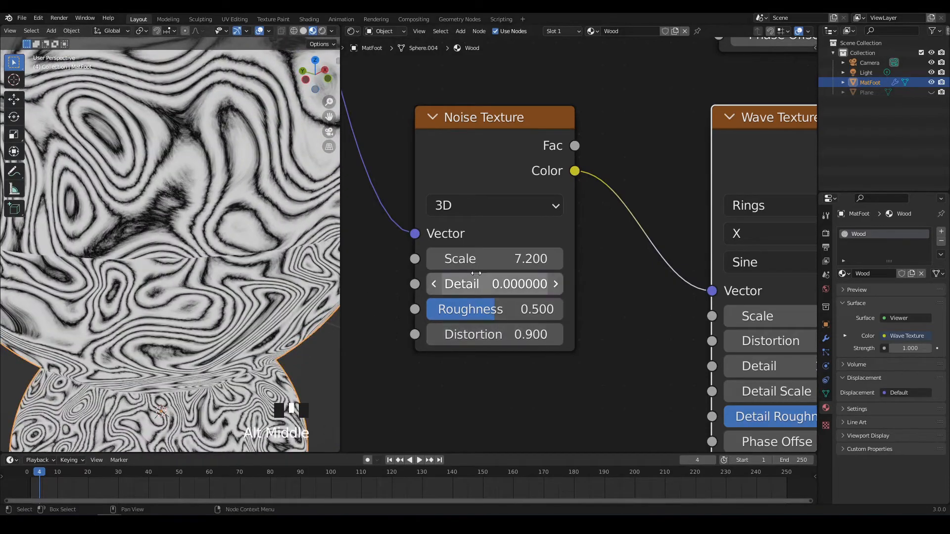
Step: Raise the third-row Noise Texture's Scale further and set the connected Wave Texture's Distortion to 21.400
{"action": "left_click_drag", "start_coordinate": [475, 259], "coordinate": [551, 259]}
{"action": "middle_click_drag", "start_coordinate": [392, 269], "coordinate": [234, 210]}
{"action": "middle_click_drag", "start_coordinate": [161, 258], "coordinate": [176, 239], "text": "alt"}
{"action": "scroll", "coordinate": [176, 239], "scroll_direction": "down", "scroll_amount": 7}
{"action": "middle_click_drag", "start_coordinate": [515, 274], "coordinate": [355, 372]}
Step: Add a ColorRamp node on the link leaving the third-row Wave Texture
{"action": "scroll", "coordinate": [434, 272], "scroll_direction": "down", "scroll_amount": 10}
{"action": "middle_click_drag", "start_coordinate": [570, 209], "coordinate": [535, 267]}
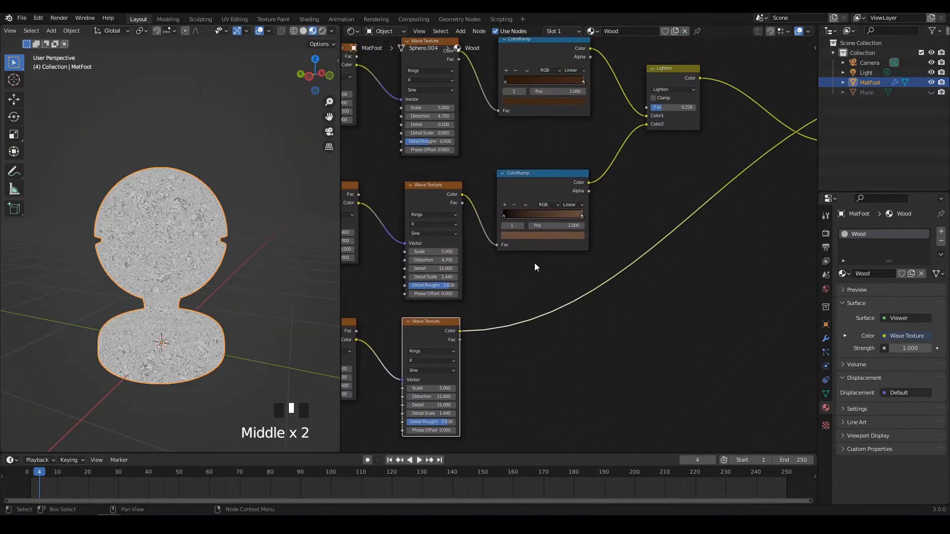
{"action": "key", "text": "shift+a"}
{"action": "mouse_move", "coordinate": [565, 373]}
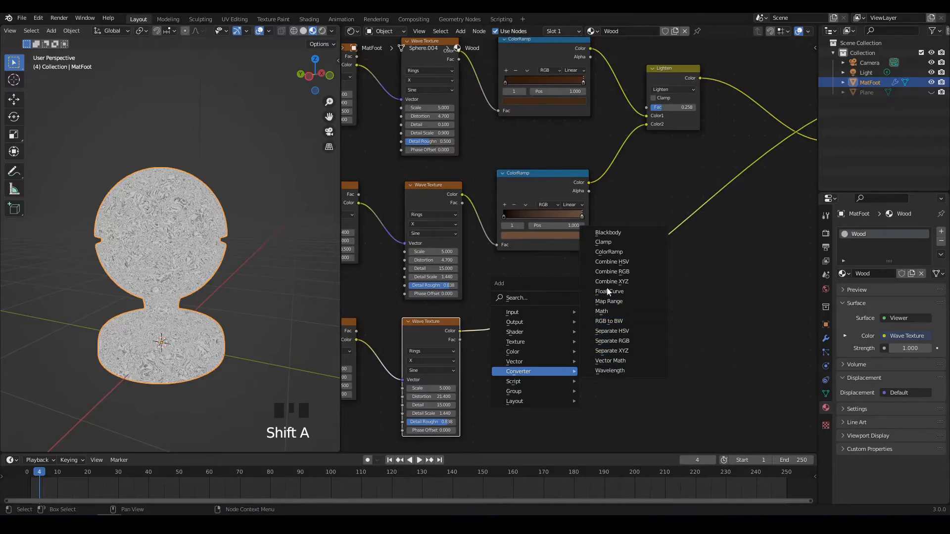
{"action": "left_click", "coordinate": [606, 253]}
{"action": "left_click", "coordinate": [544, 301]}
{"action": "scroll", "coordinate": [191, 223], "scroll_direction": "up", "scroll_amount": 6}
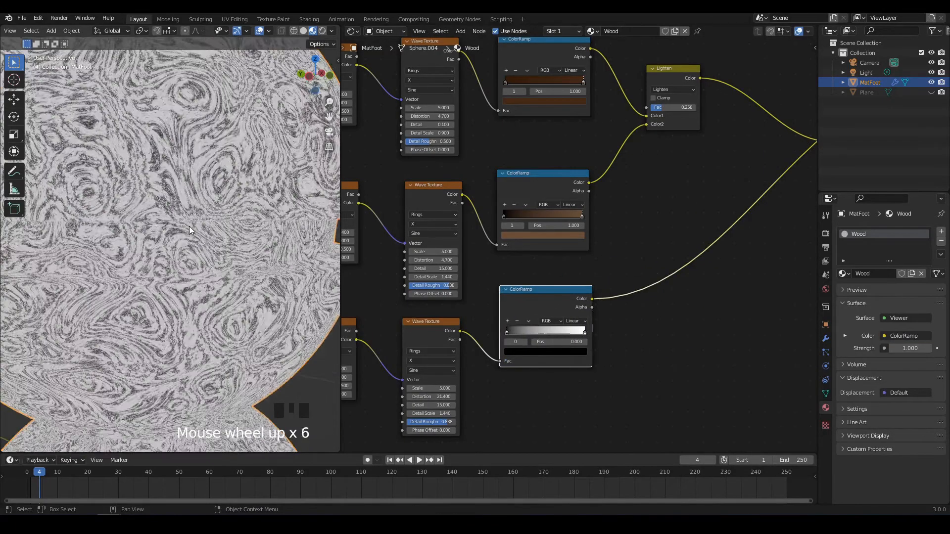
Step: Move the third-row ColorRamp's white stop to 0.218 and its black stop to 0.127
{"action": "middle_click", "coordinate": [200, 225], "text": "alt"}
{"action": "scroll", "coordinate": [518, 326], "scroll_direction": "up", "scroll_amount": 7}
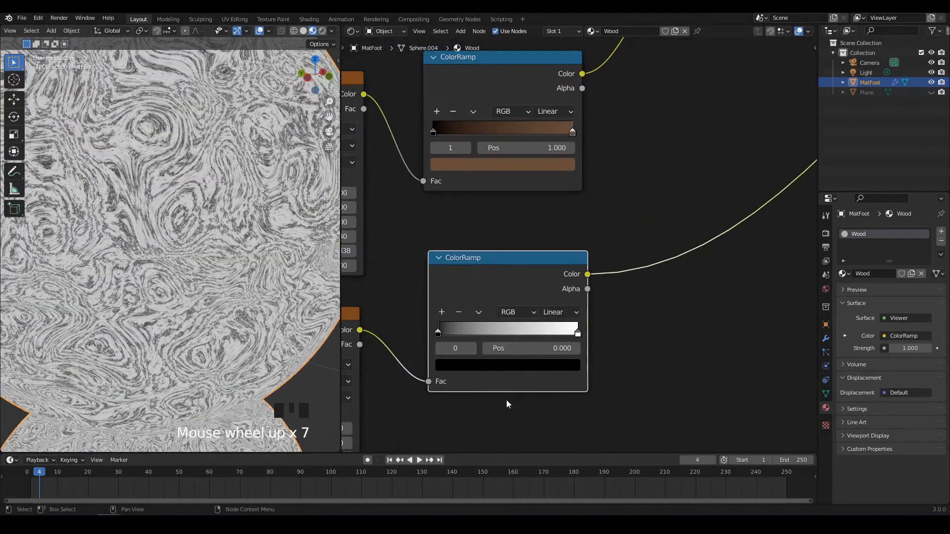
{"action": "scroll", "coordinate": [585, 347], "scroll_direction": "up", "scroll_amount": 4}
{"action": "scroll", "coordinate": [585, 350], "scroll_direction": "up", "scroll_amount": 3}
{"action": "left_click_drag", "start_coordinate": [691, 312], "coordinate": [479, 310]}
{"action": "scroll", "coordinate": [193, 272], "scroll_direction": "down", "scroll_amount": 2}
{"action": "middle_click", "coordinate": [219, 257], "text": "alt"}
{"action": "left_click", "coordinate": [613, 333]}
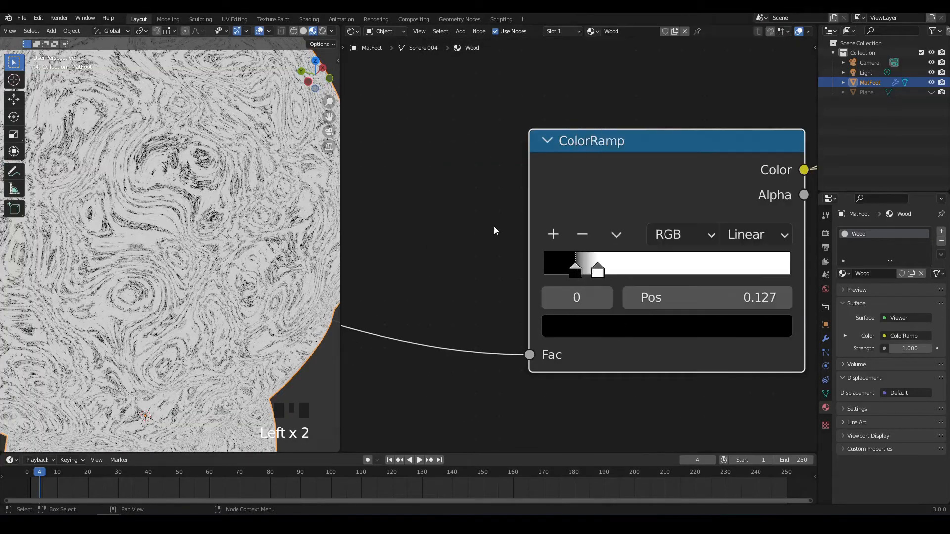
Step: Colour the third-row ColorRamp's black stop with the brown sampled from the second-row ColorRamp
{"action": "scroll", "coordinate": [460, 223], "scroll_direction": "down", "scroll_amount": 5}
{"action": "middle_click_drag", "start_coordinate": [459, 219], "coordinate": [430, 264]}
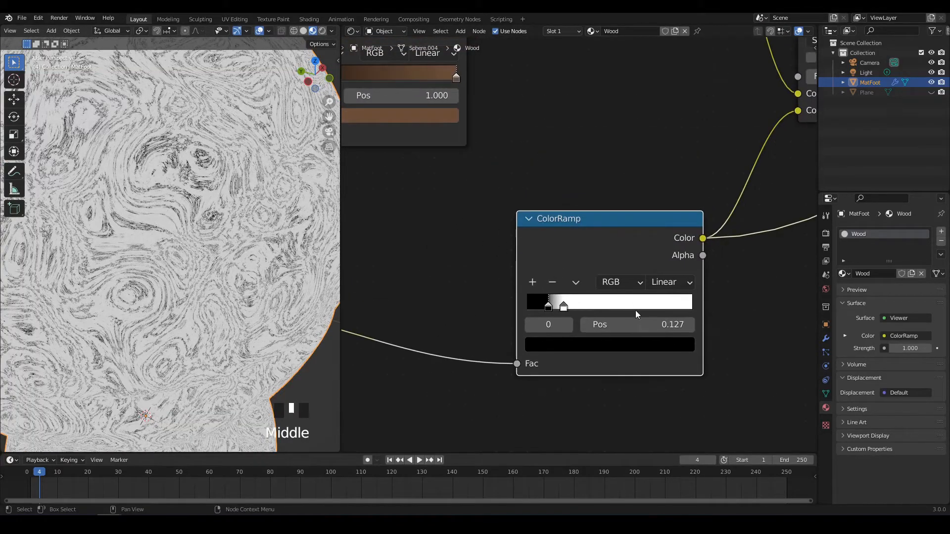
{"action": "left_click", "coordinate": [548, 307]}
{"action": "left_click", "coordinate": [581, 345]}
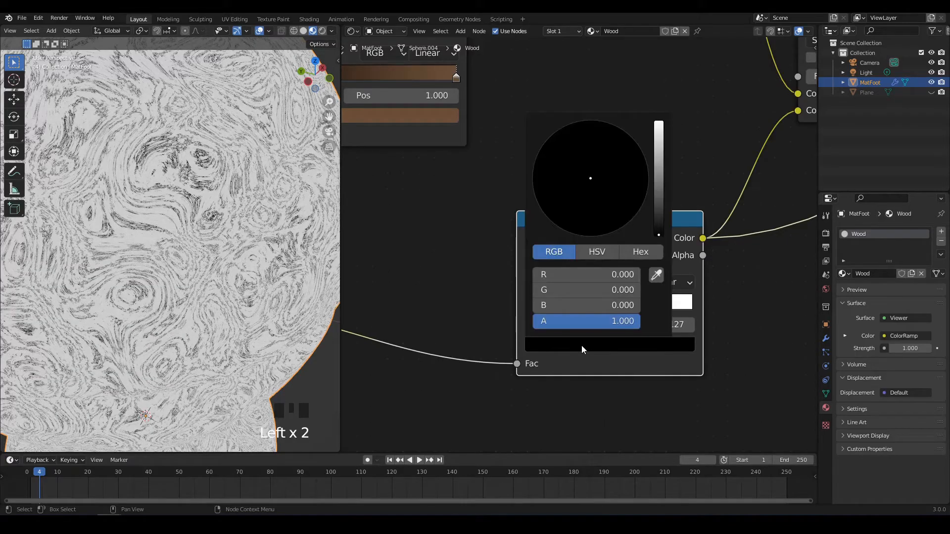
{"action": "left_click", "coordinate": [656, 275]}
{"action": "left_click", "coordinate": [441, 118]}
{"action": "scroll", "coordinate": [579, 341], "scroll_direction": "up", "scroll_amount": 5}
{"action": "scroll", "coordinate": [785, 254], "scroll_direction": "down", "scroll_amount": 5}
{"action": "middle_click_drag", "start_coordinate": [785, 253], "coordinate": [719, 286]}
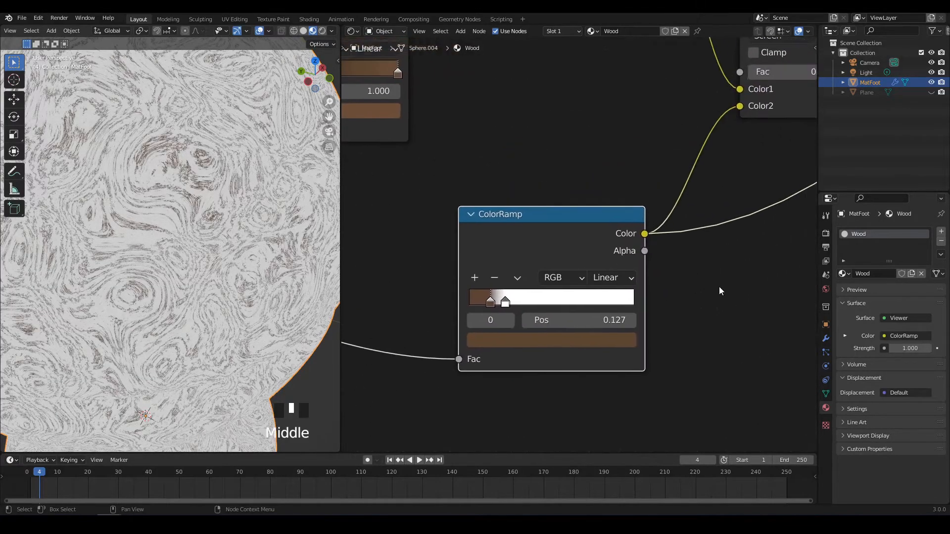
Step: Lighten and desaturate the third-row ColorRamp's brown stop to R 0.325, G 0.202, B 0.158
{"action": "left_click", "coordinate": [569, 341]}
{"action": "left_click_drag", "start_coordinate": [600, 192], "coordinate": [600, 161]}
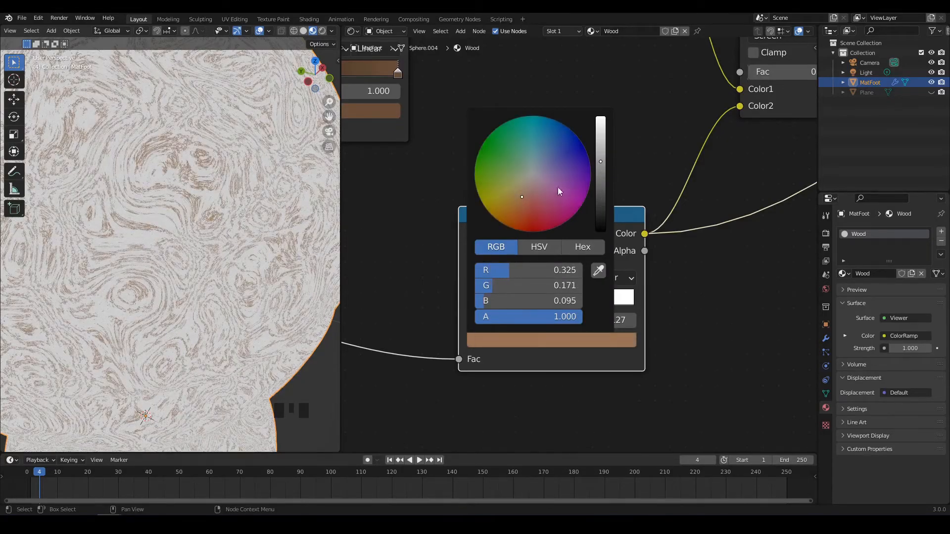
{"action": "left_click_drag", "start_coordinate": [523, 196], "coordinate": [527, 190]}
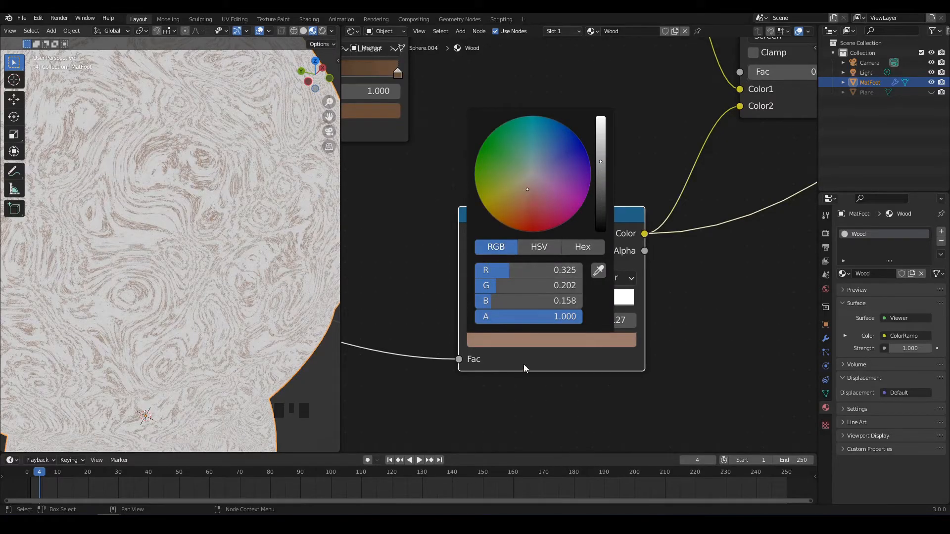
Step: Turn the third-row ColorRamp's white stop black and move it to 0.014
{"action": "left_click", "coordinate": [508, 303]}
{"action": "left_click", "coordinate": [532, 341]}
{"action": "left_click_drag", "start_coordinate": [601, 167], "coordinate": [620, 273]}
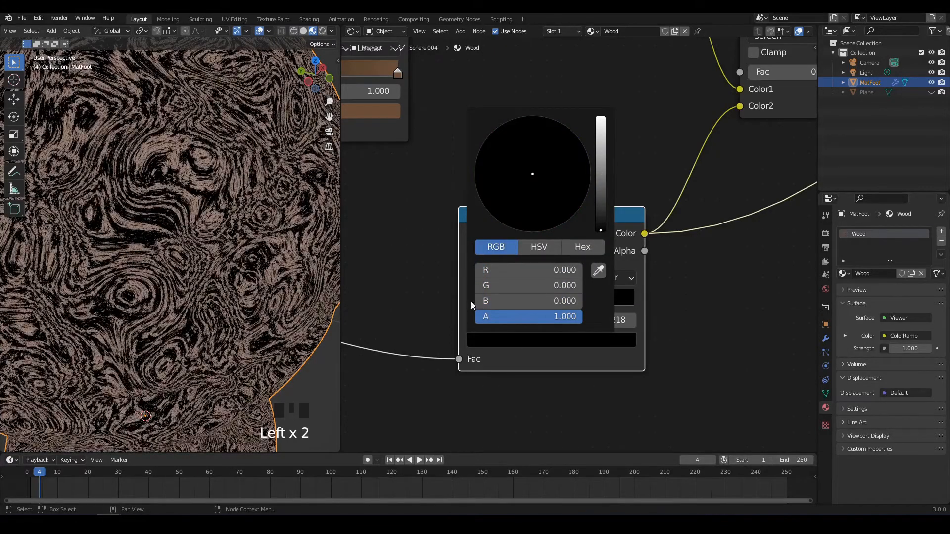
{"action": "scroll", "coordinate": [174, 248], "scroll_direction": "up", "scroll_amount": 1}
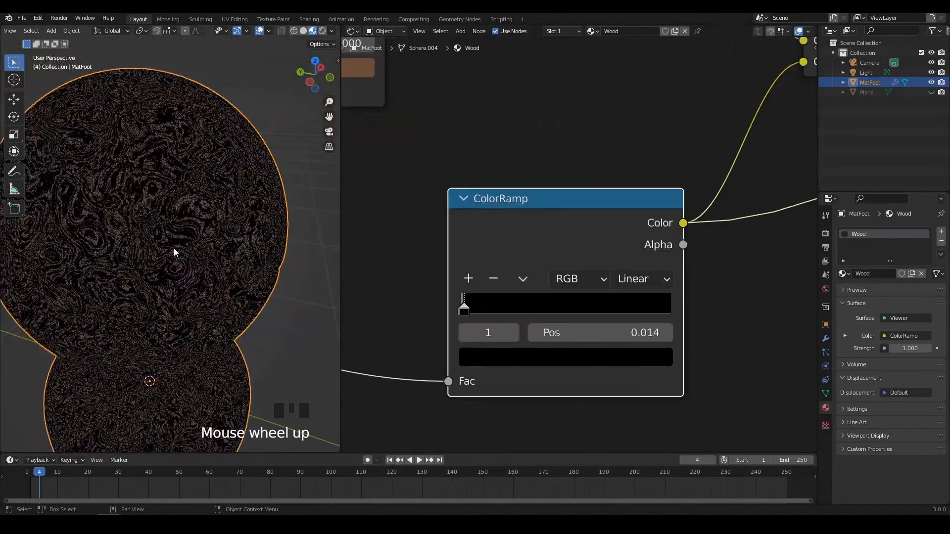
{"action": "middle_click_drag", "start_coordinate": [174, 248], "coordinate": [197, 262], "text": "alt"}
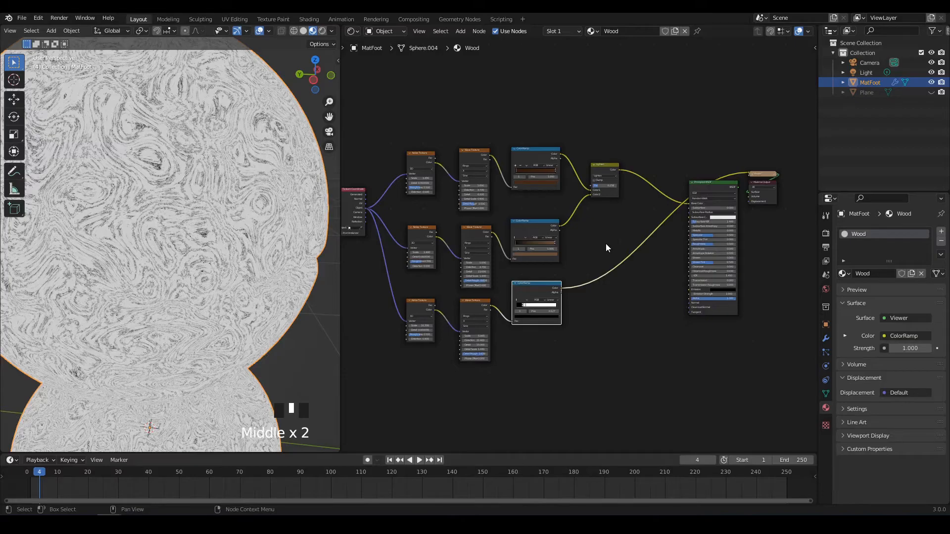
Step: Shift the third-row ColorRamp towards the Principled BSDF and move the texture nodes back to make room for another mix node
{"action": "left_click_drag", "start_coordinate": [548, 284], "coordinate": [609, 281]}
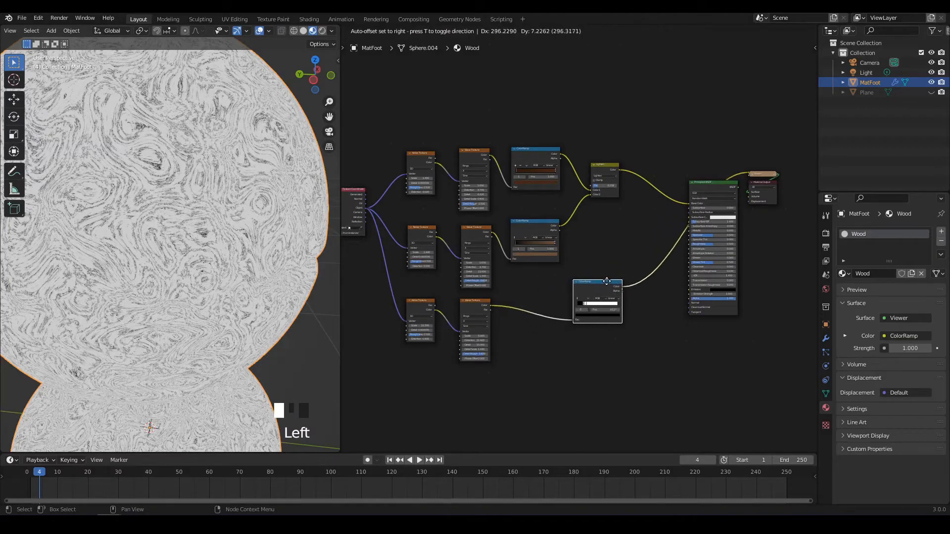
{"action": "scroll", "coordinate": [590, 253], "scroll_direction": "down", "scroll_amount": 3}
{"action": "middle_click_drag", "start_coordinate": [589, 252], "coordinate": [637, 255]}
{"action": "left_click_drag", "start_coordinate": [429, 143], "coordinate": [660, 390]}
{"action": "left_click_drag", "start_coordinate": [648, 275], "coordinate": [595, 271]}
{"action": "left_click", "coordinate": [616, 247]}
{"action": "scroll", "coordinate": [609, 209], "scroll_direction": "up", "scroll_amount": 4}
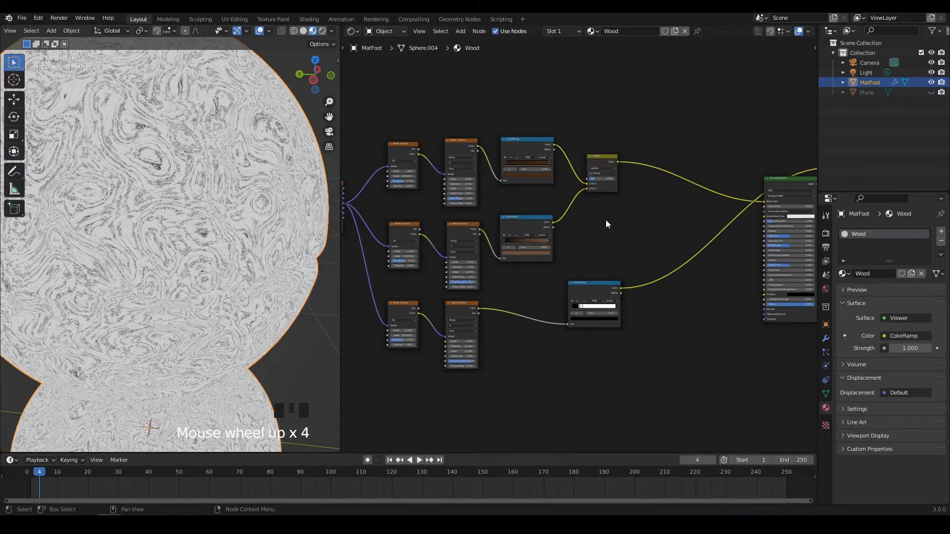
Step: Mix the Lighten node's output with the third-row ColorRamp, then expand the Mix node and place it between them and the Principled BSDF
{"action": "right_click_drag", "start_coordinate": [604, 181], "coordinate": [604, 286], "text": "ctrl+shift"}
{"action": "middle_click_drag", "start_coordinate": [669, 265], "coordinate": [663, 266]}
{"action": "scroll", "coordinate": [605, 272], "scroll_direction": "up", "scroll_amount": 6}
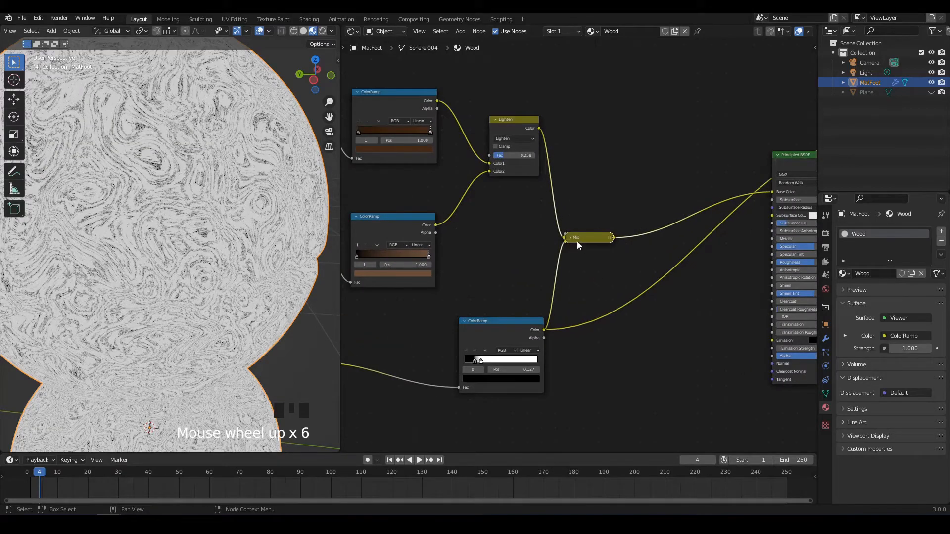
{"action": "key", "text": "h"}
{"action": "left_click_drag", "start_coordinate": [590, 240], "coordinate": [614, 222]}
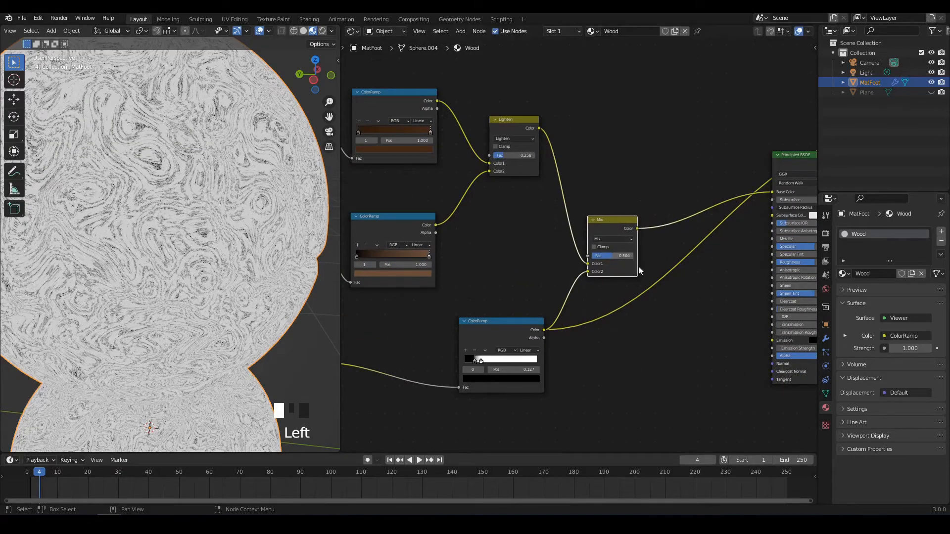
Step: Change the new Mix node's blend mode to Screen
{"action": "scroll", "coordinate": [601, 257], "scroll_direction": "up", "scroll_amount": 7}
{"action": "mouse_move", "coordinate": [483, 243]}
{"action": "middle_mouse_down"}
{"action": "mouse_move", "coordinate": [468, 247]}
{"action": "mouse_move", "coordinate": [484, 248]}
{"action": "middle_mouse_up"}
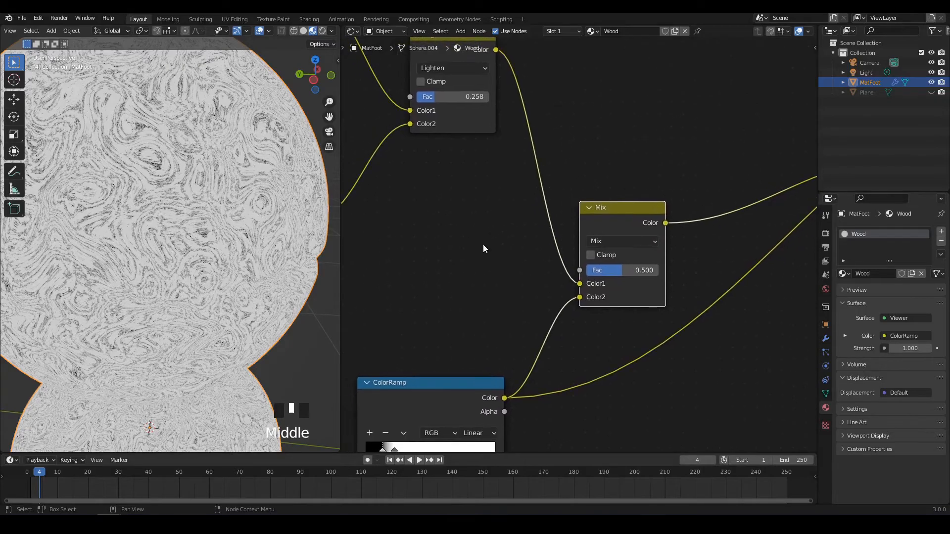
{"action": "left_click", "coordinate": [627, 240]}
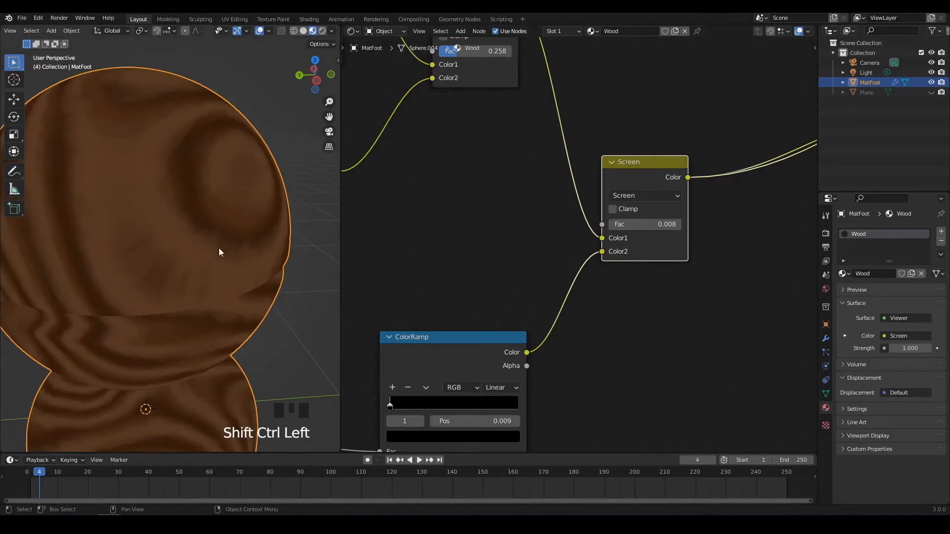
Step: Set the Screen node's Fac to 0.100
{"action": "middle_click_drag", "start_coordinate": [220, 252], "coordinate": [200, 248], "text": "alt"}
{"action": "scroll", "coordinate": [188, 245], "scroll_direction": "up", "scroll_amount": 3}
{"action": "scroll", "coordinate": [474, 268], "scroll_direction": "up", "scroll_amount": 3}
{"action": "scroll", "coordinate": [474, 266], "scroll_direction": "up", "scroll_amount": 5}
{"action": "middle_click_drag", "start_coordinate": [455, 246], "coordinate": [456, 265]}
{"action": "left_click_drag", "start_coordinate": [534, 240], "coordinate": [546, 240]}
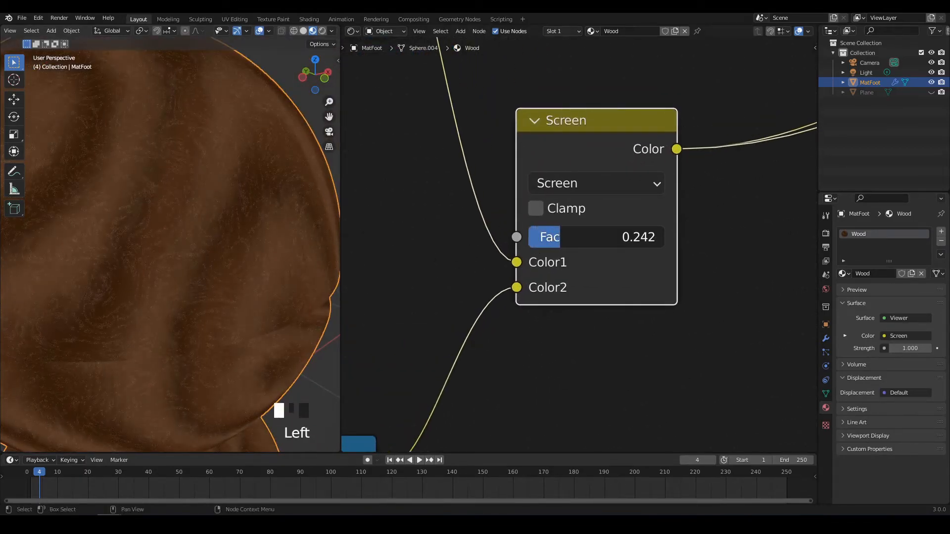
Step: Inspect the fine grain up close on the model and try a Screen node Fac of 0.092
{"action": "middle_click", "coordinate": [215, 245], "text": "alt"}
{"action": "scroll", "coordinate": [215, 245], "scroll_direction": "up", "scroll_amount": 2}
{"action": "middle_click", "coordinate": [222, 243], "text": "alt"}
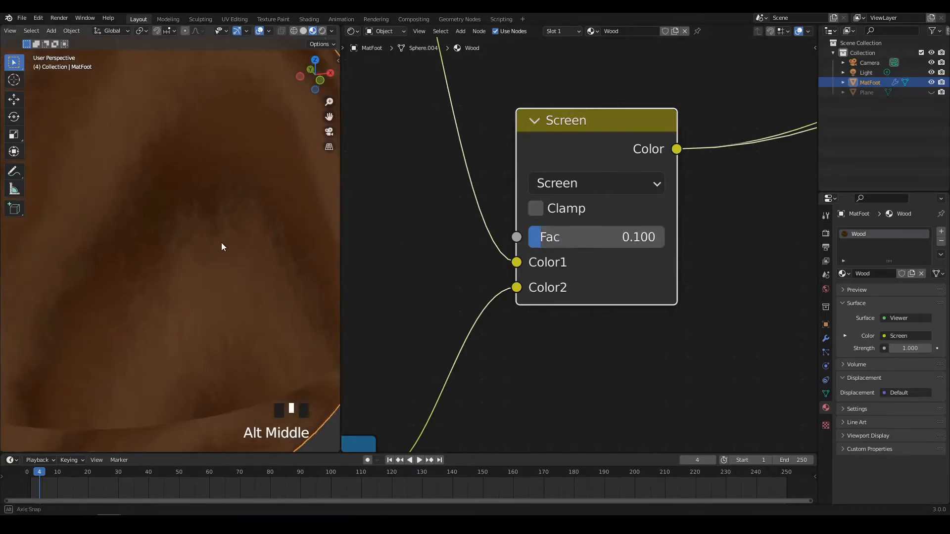
{"action": "middle_click_drag", "start_coordinate": [211, 173], "coordinate": [180, 231]}
{"action": "scroll", "coordinate": [198, 183], "scroll_direction": "down", "scroll_amount": 1}
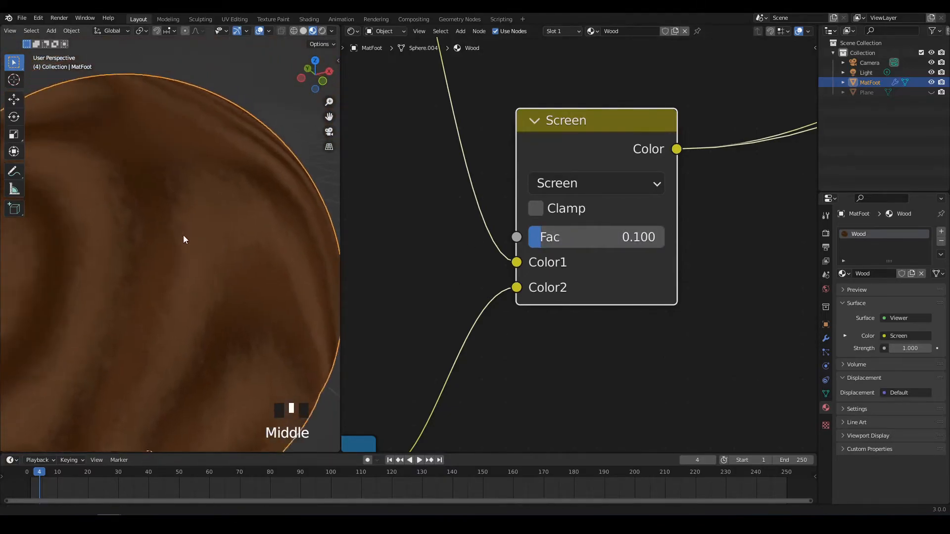
{"action": "scroll", "coordinate": [152, 195], "scroll_direction": "up", "scroll_amount": 2}
{"action": "middle_click", "coordinate": [162, 205], "text": "alt"}
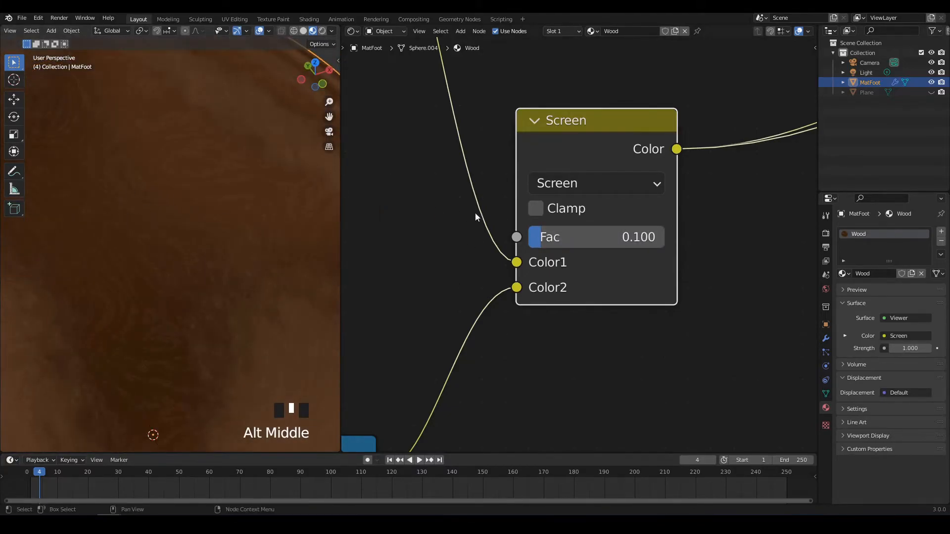
{"action": "left_click_drag", "start_coordinate": [531, 236], "coordinate": [571, 236]}
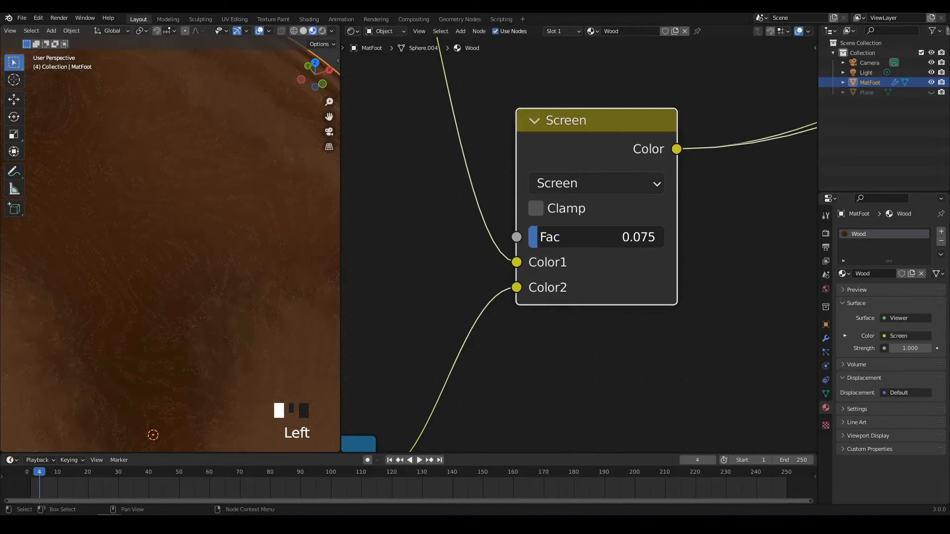
{"action": "middle_click", "coordinate": [226, 226], "text": "alt"}
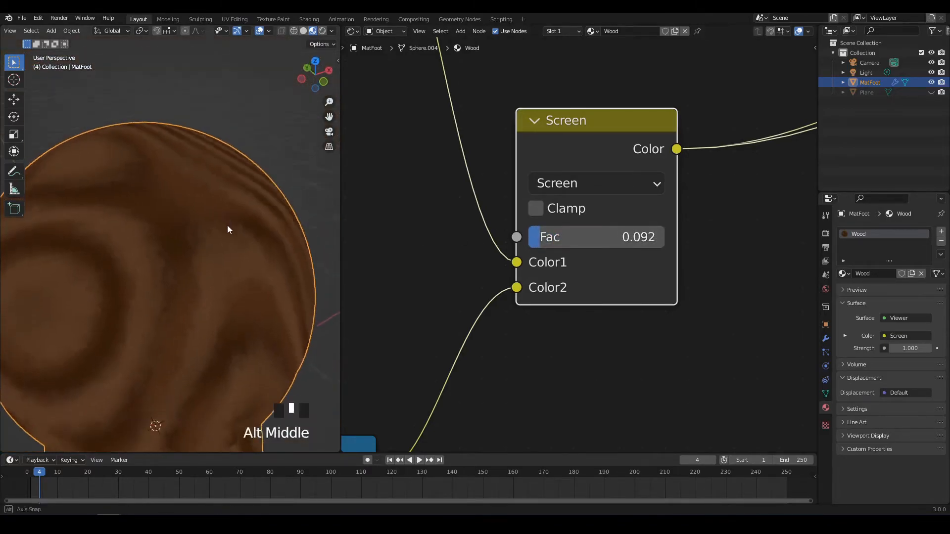
{"action": "middle_click_drag", "start_coordinate": [232, 248], "coordinate": [227, 210]}
Step: Preview the Principled BSDF's full shading on the model
{"action": "scroll", "coordinate": [465, 290], "scroll_direction": "down", "scroll_amount": 19}
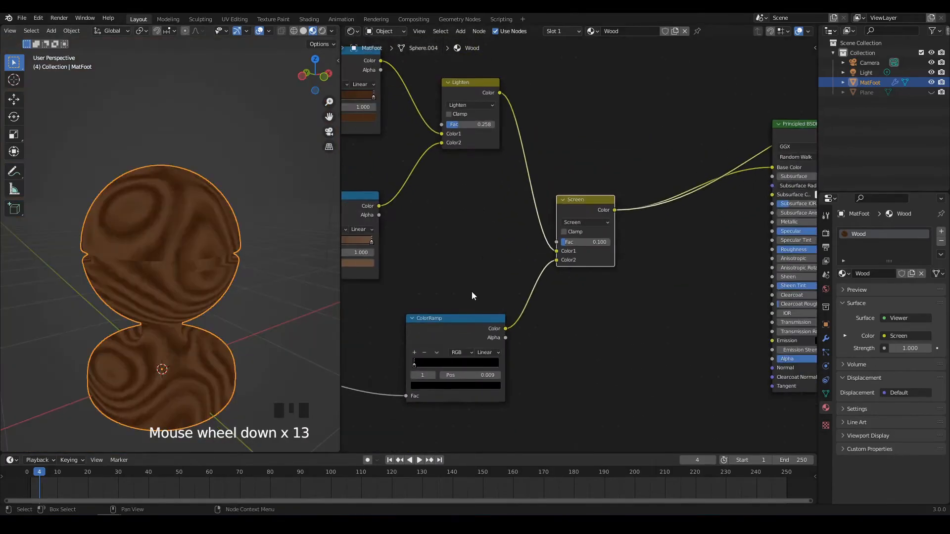
{"action": "middle_click_drag", "start_coordinate": [622, 301], "coordinate": [576, 290]}
{"action": "left_click", "coordinate": [651, 194], "text": "ctrl+shift"}
Step: Examine the shaded wood and its highlights on the model from several angles
{"action": "middle_click", "coordinate": [159, 267], "text": "alt"}
{"action": "scroll", "coordinate": [147, 270], "scroll_direction": "up", "scroll_amount": 3}
{"action": "middle_click", "coordinate": [212, 251], "text": "alt"}
{"action": "scroll", "coordinate": [187, 264], "scroll_direction": "down", "scroll_amount": 3}
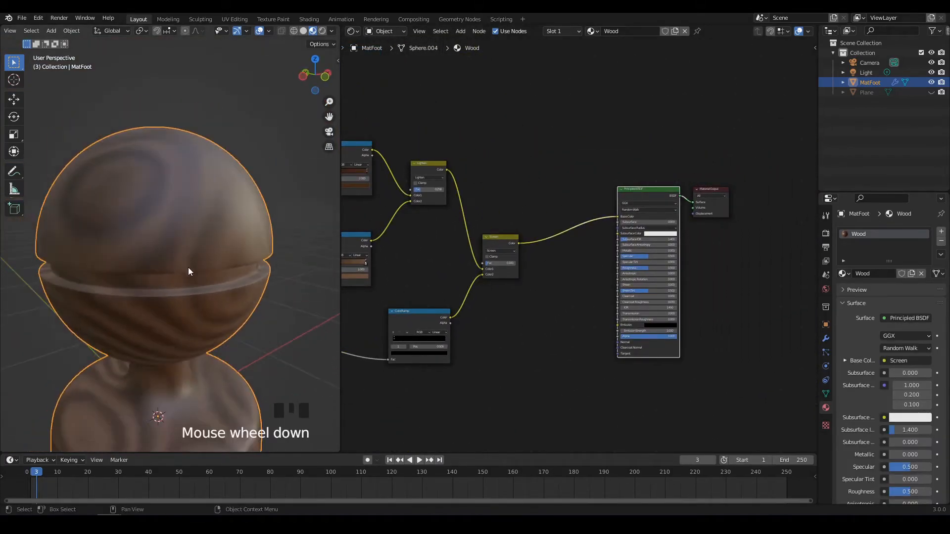
{"action": "middle_click", "coordinate": [200, 222], "text": "alt"}
{"action": "scroll", "coordinate": [194, 252], "scroll_direction": "down", "scroll_amount": 2}
{"action": "middle_click", "coordinate": [100, 254], "text": "alt"}
{"action": "middle_click_drag", "start_coordinate": [222, 255], "coordinate": [185, 292]}
{"action": "middle_click", "coordinate": [193, 233], "text": "alt"}
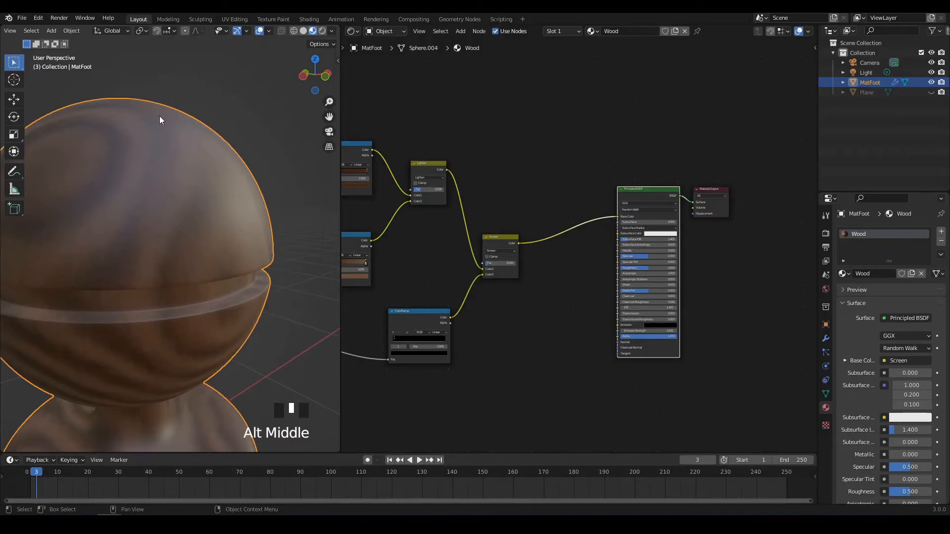
Step: Move all the nodes feeding the Principled BSDF upward as a group
{"action": "middle_click_drag", "start_coordinate": [524, 387], "coordinate": [600, 297]}
{"action": "scroll", "coordinate": [545, 329], "scroll_direction": "down", "scroll_amount": 10}
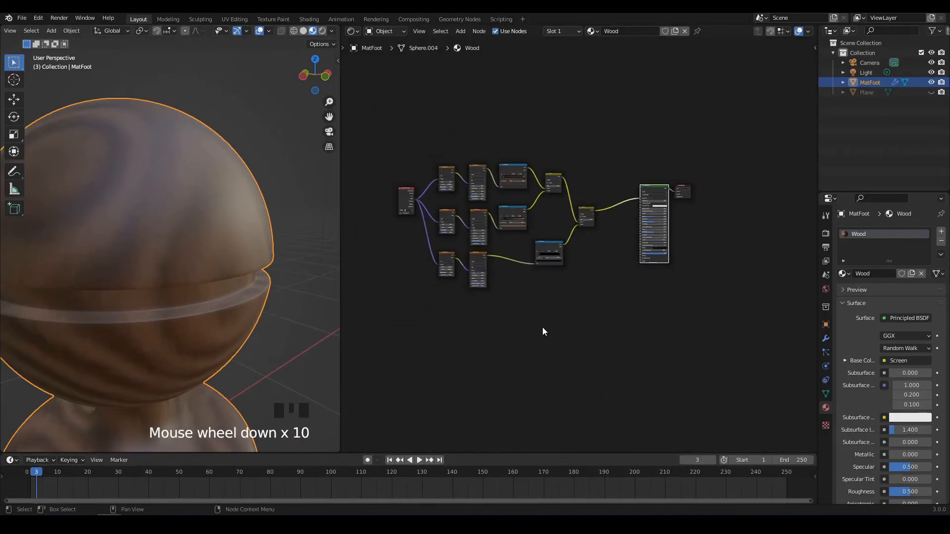
{"action": "middle_click_drag", "start_coordinate": [370, 116], "coordinate": [408, 144]}
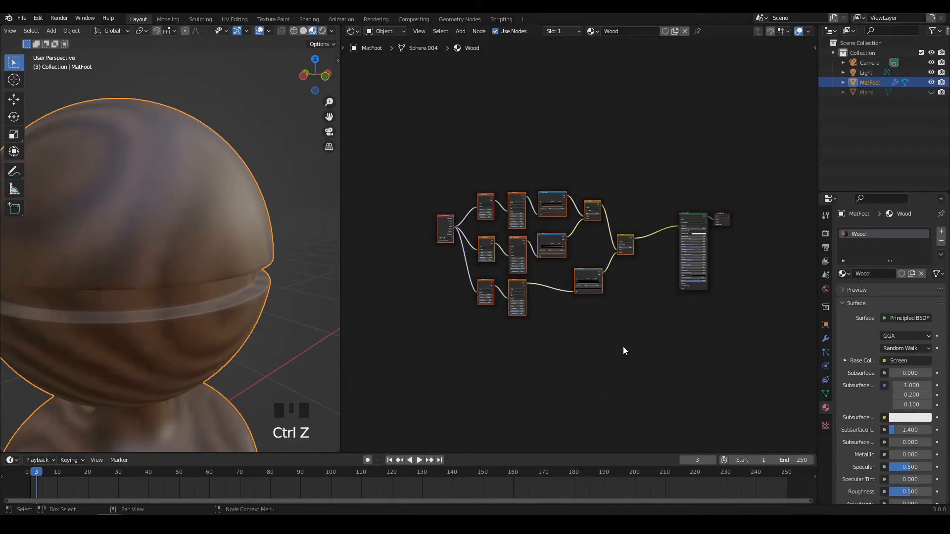
{"action": "key", "text": "g"}
{"action": "left_click", "coordinate": [621, 317]}
{"action": "scroll", "coordinate": [593, 310], "scroll_direction": "up", "scroll_amount": 8}
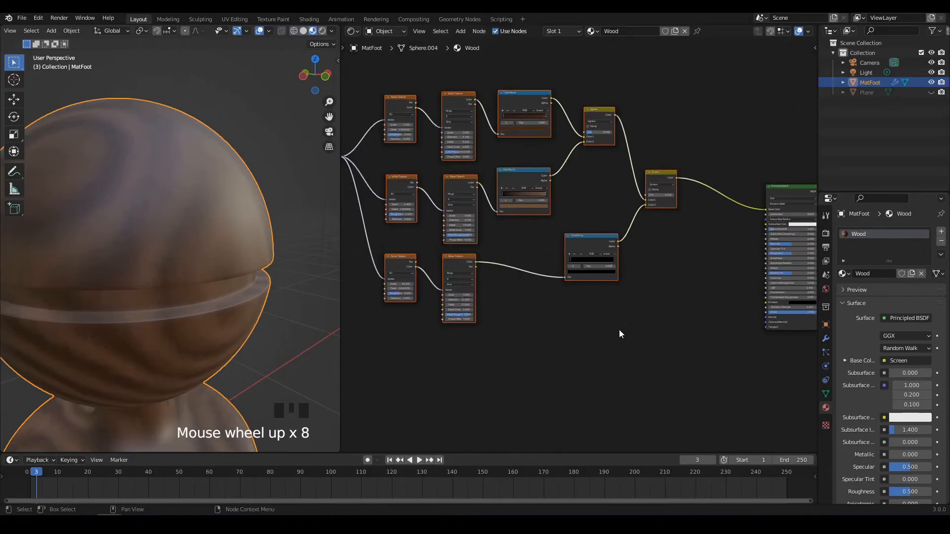
Step: Add a Value node below the third-row ColorRamp
{"action": "left_click", "coordinate": [526, 291]}
{"action": "key", "text": "shift+a"}
{"action": "mouse_move", "coordinate": [506, 233]}
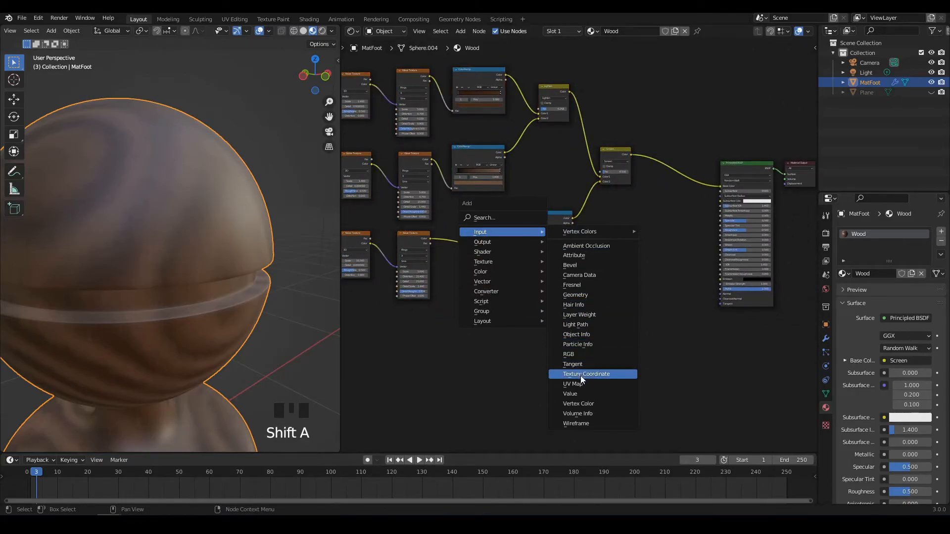
{"action": "left_click", "coordinate": [580, 393]}
{"action": "left_click", "coordinate": [560, 302]}
{"action": "middle_click_drag", "start_coordinate": [636, 297], "coordinate": [571, 313]}
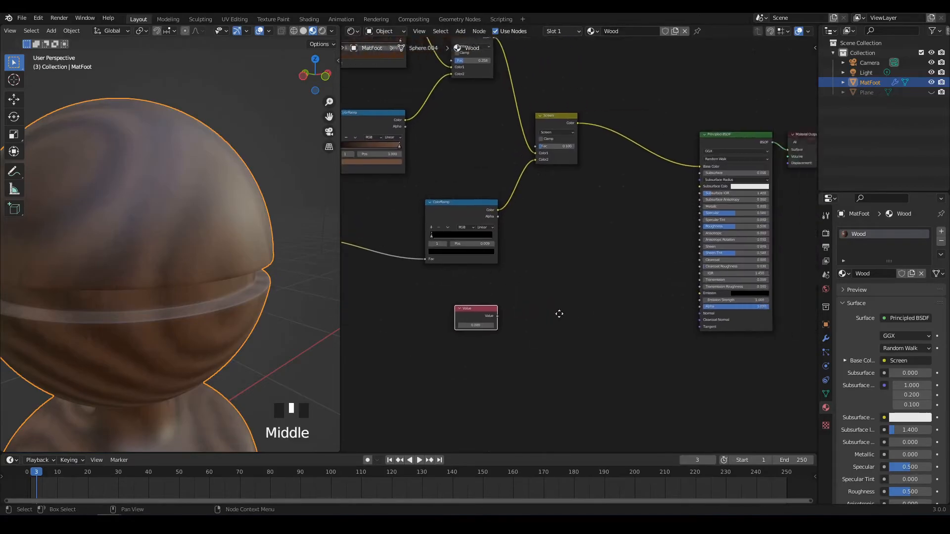
Step: Connect the Value node to the Principled BSDF's Roughness and set it to 0.310
{"action": "scroll", "coordinate": [572, 314], "scroll_direction": "up", "scroll_amount": 5}
{"action": "left_click_drag", "start_coordinate": [424, 350], "coordinate": [722, 217]}
{"action": "scroll", "coordinate": [593, 322], "scroll_direction": "up", "scroll_amount": 3}
{"action": "scroll", "coordinate": [558, 354], "scroll_direction": "up", "scroll_amount": 7}
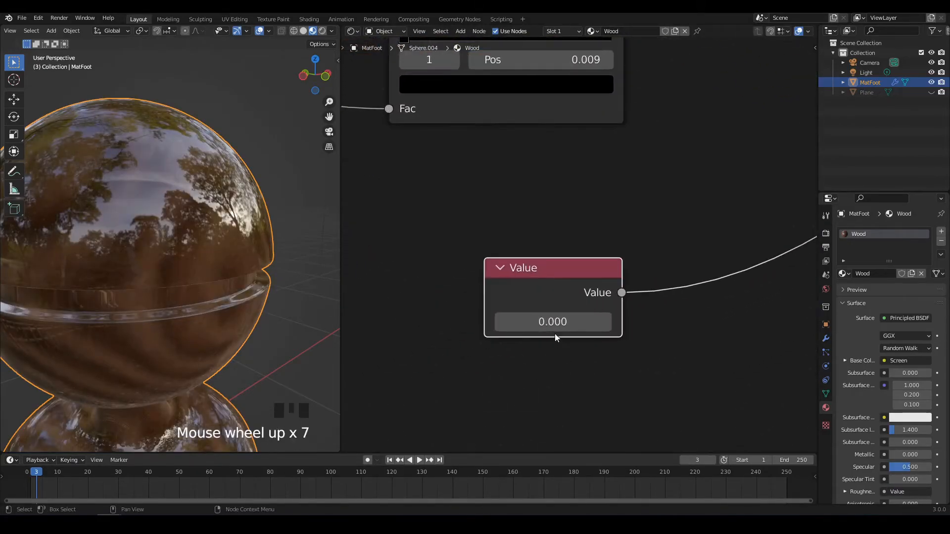
{"action": "scroll", "coordinate": [535, 343], "scroll_direction": "down", "scroll_amount": 1}
{"action": "mouse_move", "coordinate": [529, 336]}
{"action": "left_mouse_down", "text": "shift"}
{"action": "mouse_move", "coordinate": [619, 336]}
{"action": "mouse_move", "coordinate": [603, 335]}
{"action": "left_mouse_up", "text": "shift"}
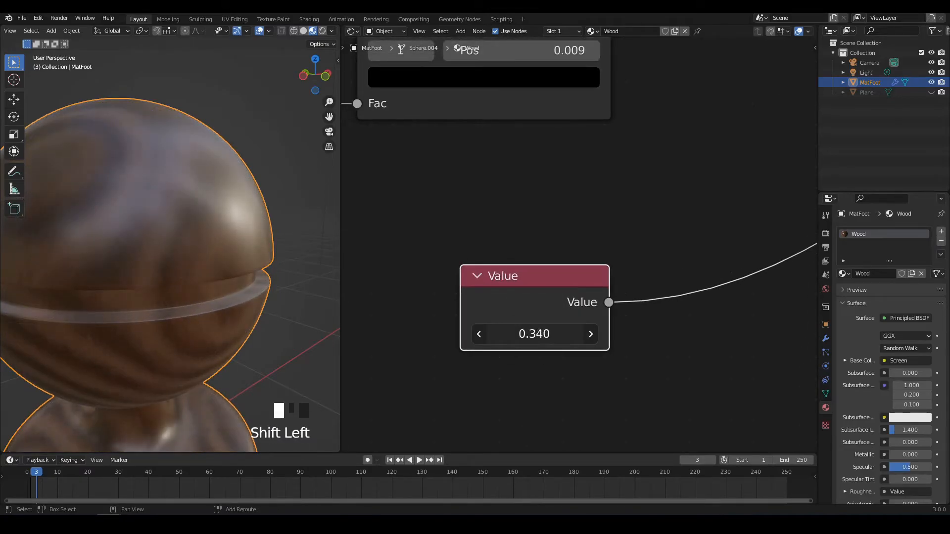
{"action": "middle_click", "coordinate": [540, 386]}
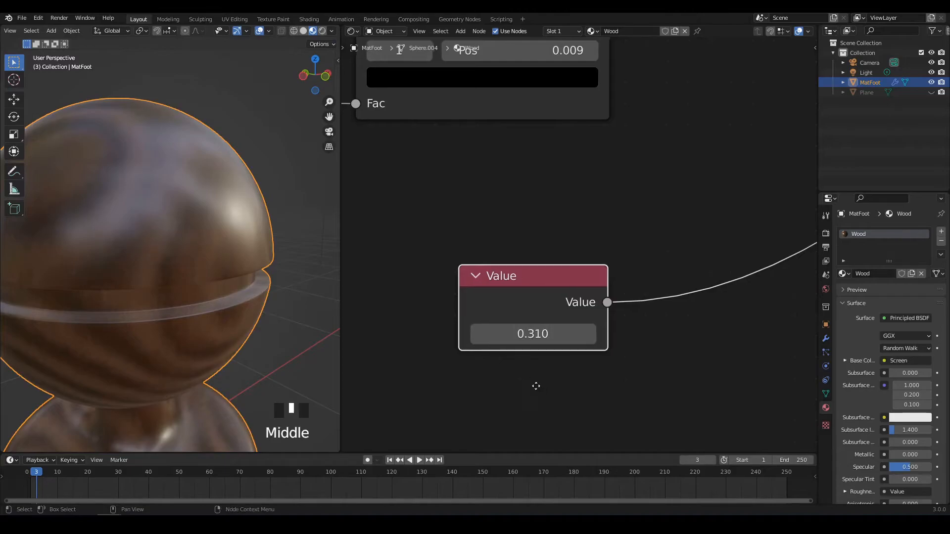
Step: Duplicate the Value node and place the copy directly below the original
{"action": "scroll", "coordinate": [477, 369], "scroll_direction": "down", "scroll_amount": 14}
{"action": "scroll", "coordinate": [544, 356], "scroll_direction": "up", "scroll_amount": 2}
{"action": "scroll", "coordinate": [492, 371], "scroll_direction": "up", "scroll_amount": 6}
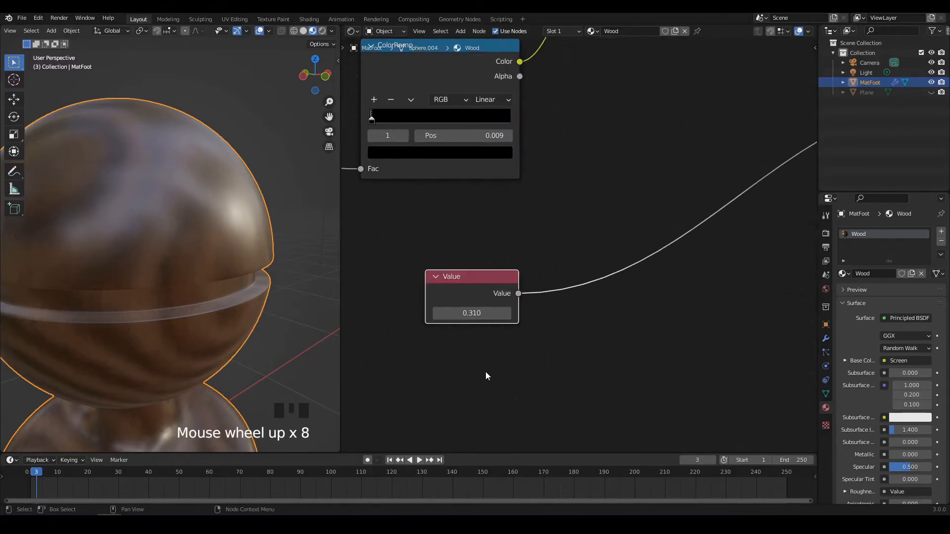
{"action": "scroll", "coordinate": [507, 275], "scroll_direction": "up", "scroll_amount": 1}
{"action": "key", "text": "shift+d"}
{"action": "left_click", "coordinate": [510, 331]}
Step: Transfer the Roughness link to the duplicated Value node and set that node to 0.440
{"action": "middle_click_drag", "start_coordinate": [575, 317], "coordinate": [478, 313]}
{"action": "left_click_drag", "start_coordinate": [455, 271], "coordinate": [456, 349], "text": "ctrl"}
{"action": "left_click_drag", "start_coordinate": [403, 368], "coordinate": [417, 369], "text": "shift"}
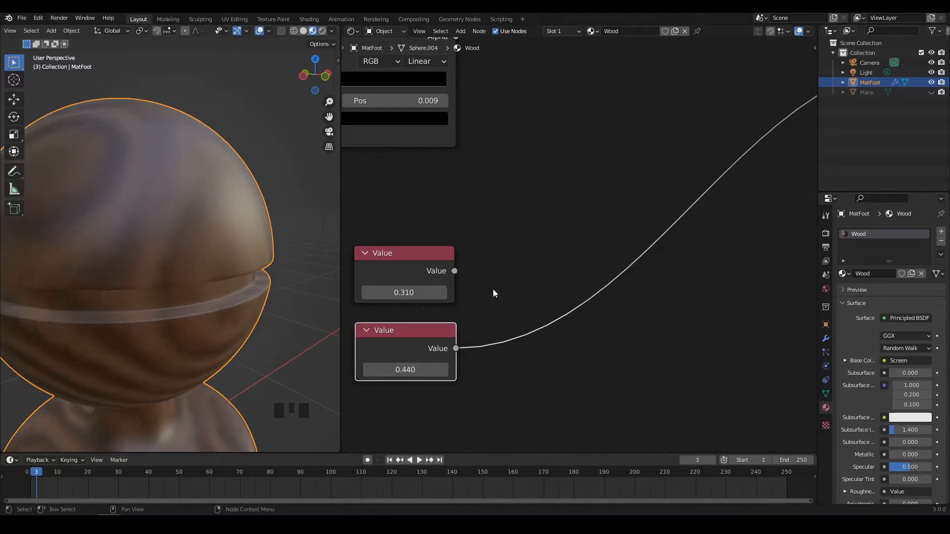
Step: Preview the first-row Wave Texture's output on the model
{"action": "scroll", "coordinate": [510, 269], "scroll_direction": "down", "scroll_amount": 17}
{"action": "middle_click_drag", "start_coordinate": [607, 281], "coordinate": [633, 344]}
{"action": "scroll", "coordinate": [653, 335], "scroll_direction": "up", "scroll_amount": 4}
{"action": "scroll", "coordinate": [604, 297], "scroll_direction": "down", "scroll_amount": 2}
{"action": "scroll", "coordinate": [593, 289], "scroll_direction": "up", "scroll_amount": 4}
{"action": "middle_click_drag", "start_coordinate": [593, 289], "coordinate": [655, 281]}
{"action": "scroll", "coordinate": [569, 297], "scroll_direction": "down", "scroll_amount": 3}
{"action": "middle_click_drag", "start_coordinate": [586, 306], "coordinate": [595, 311]}
{"action": "scroll", "coordinate": [596, 317], "scroll_direction": "down", "scroll_amount": 6}
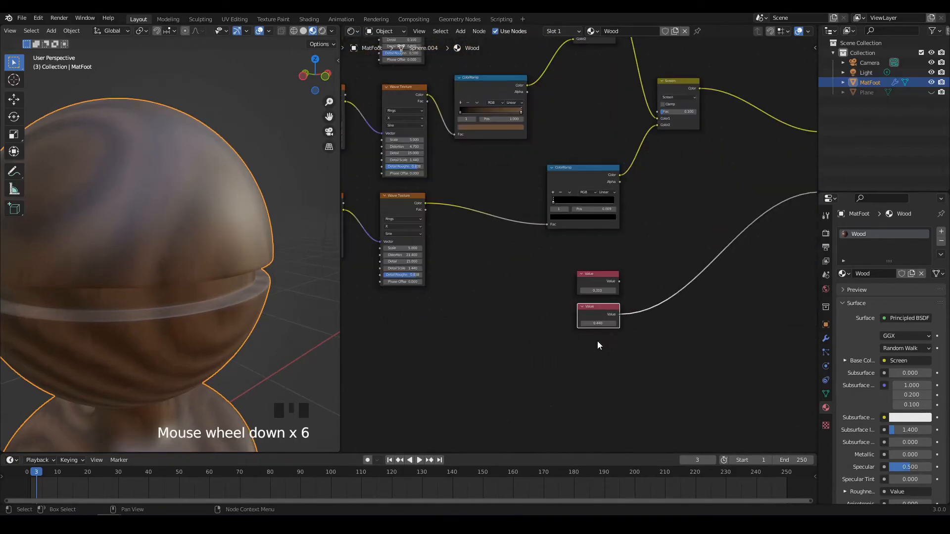
{"action": "middle_click_drag", "start_coordinate": [489, 190], "coordinate": [532, 281]}
{"action": "middle_click_drag", "start_coordinate": [478, 151], "coordinate": [527, 217]}
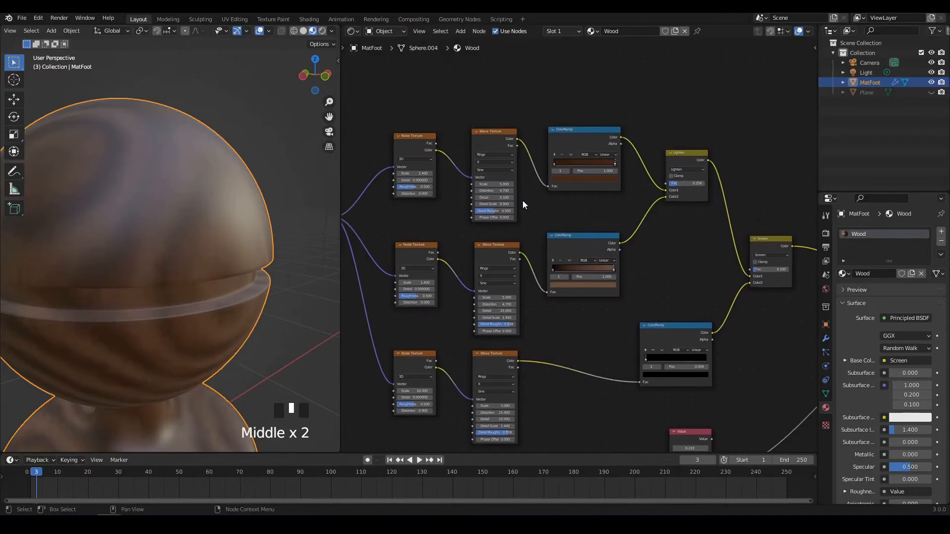
{"action": "left_click", "coordinate": [500, 132], "text": "ctrl+shift"}
Step: Blend the 0.310 and 0.440 Value nodes with a Mix node and place it expanded to their right
{"action": "scroll", "coordinate": [579, 349], "scroll_direction": "down", "scroll_amount": 1}
{"action": "middle_click_drag", "start_coordinate": [568, 324], "coordinate": [558, 329]}
{"action": "right_click_drag", "start_coordinate": [616, 360], "coordinate": [618, 381], "text": "ctrl+shift"}
{"action": "middle_click_drag", "start_coordinate": [682, 377], "coordinate": [629, 365]}
{"action": "left_click_drag", "start_coordinate": [633, 364], "coordinate": [654, 348]}
{"action": "key", "text": "h"}
Step: Connect the first-row Wave Texture's Color output to the Fac input of the Mix node that blends the Value nodes
{"action": "middle_click_drag", "start_coordinate": [461, 256], "coordinate": [482, 274]}
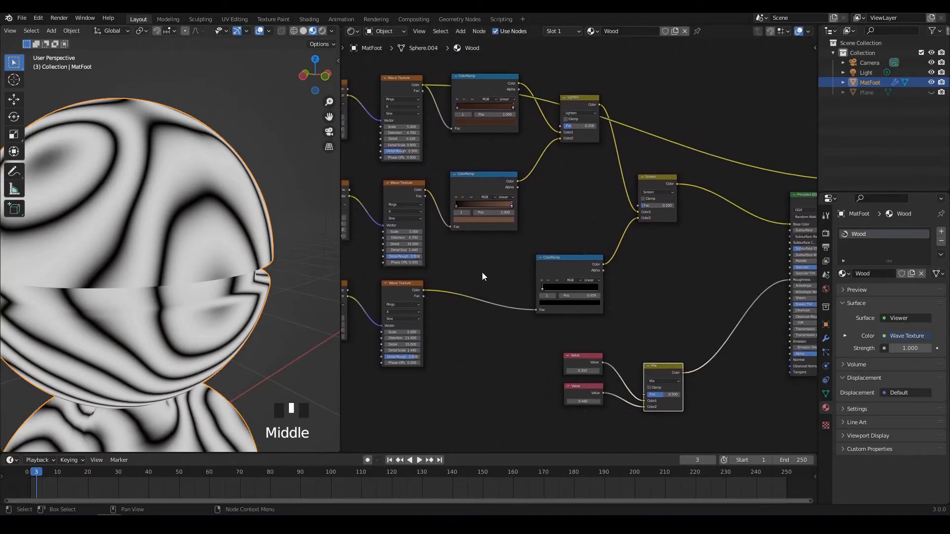
{"action": "left_click_drag", "start_coordinate": [423, 88], "coordinate": [455, 147]}
{"action": "left_click_drag", "start_coordinate": [497, 300], "coordinate": [640, 394]}
{"action": "middle_click_drag", "start_coordinate": [640, 394], "coordinate": [637, 403]}
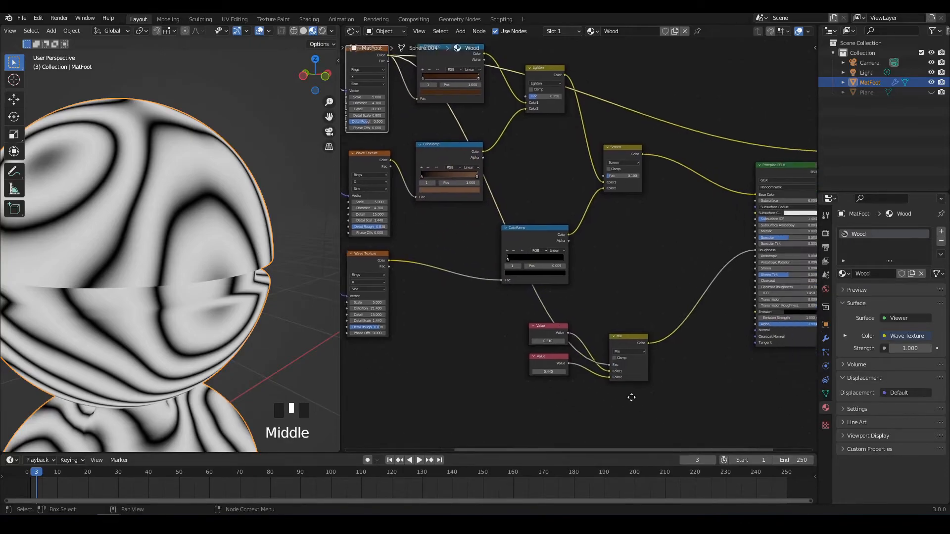
Step: Preview the roughness Mix node and the full Principled BSDF shader, examining the sphere's reflections from several angles
{"action": "scroll", "coordinate": [636, 404], "scroll_direction": "up", "scroll_amount": 4}
{"action": "left_click", "coordinate": [623, 345], "text": "ctrl+shift"}
{"action": "middle_click_drag", "start_coordinate": [649, 274], "coordinate": [541, 256]}
{"action": "left_click", "coordinate": [697, 117], "text": "ctrl+shift"}
{"action": "middle_click_drag", "start_coordinate": [230, 253], "coordinate": [144, 223], "text": "alt"}
{"action": "scroll", "coordinate": [139, 263], "scroll_direction": "up", "scroll_amount": 1}
{"action": "middle_click_drag", "start_coordinate": [201, 248], "coordinate": [268, 229], "text": "alt"}
{"action": "scroll", "coordinate": [210, 242], "scroll_direction": "down", "scroll_amount": 2}
{"action": "mouse_move", "coordinate": [211, 242]}
{"action": "middle_mouse_down", "text": "alt"}
{"action": "mouse_move", "coordinate": [200, 269]}
{"action": "mouse_move", "coordinate": [210, 230]}
{"action": "mouse_move", "coordinate": [192, 284]}
{"action": "mouse_move", "coordinate": [210, 218]}
{"action": "mouse_move", "coordinate": [204, 250]}
{"action": "middle_mouse_up", "text": "alt"}
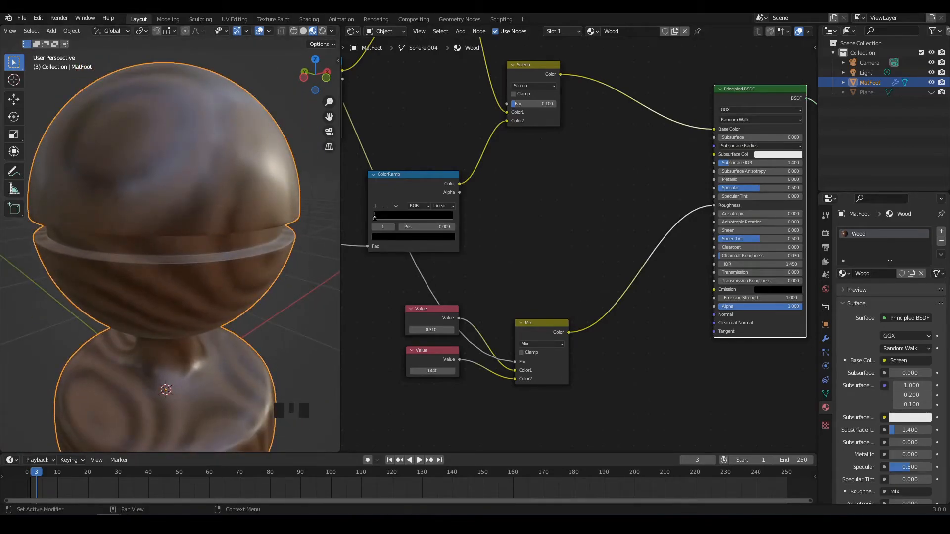
Step: Preview the third-row ColorRamp's pattern on the model
{"action": "middle_click_drag", "start_coordinate": [422, 179], "coordinate": [617, 206]}
{"action": "left_click", "coordinate": [612, 203], "text": "ctrl+shift"}
{"action": "middle_click_drag", "start_coordinate": [685, 262], "coordinate": [572, 262]}
{"action": "scroll", "coordinate": [617, 236], "scroll_direction": "down", "scroll_amount": 3}
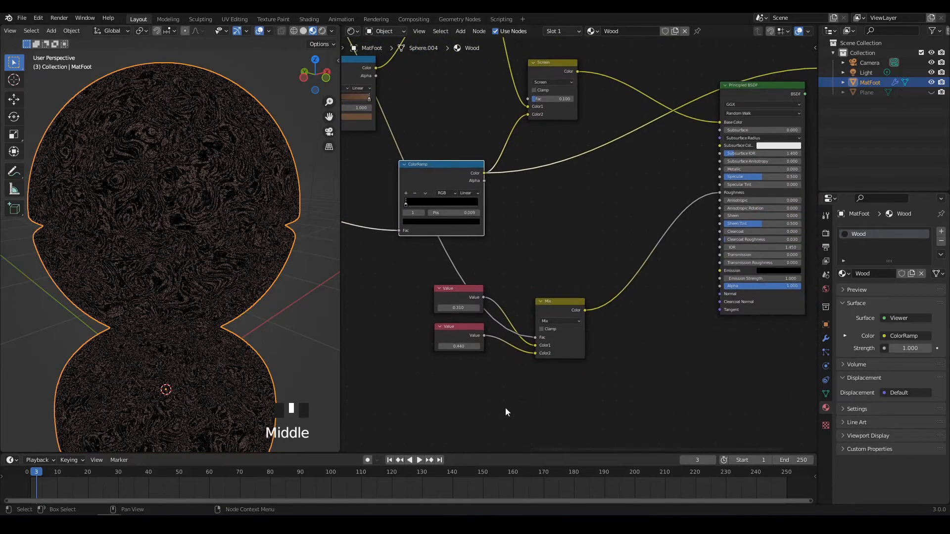
Step: Duplicate the 0.440 Value node and place the copy directly below it
{"action": "scroll", "coordinate": [522, 342], "scroll_direction": "up", "scroll_amount": 5}
{"action": "scroll", "coordinate": [625, 352], "scroll_direction": "up", "scroll_amount": 3}
{"action": "left_click", "coordinate": [603, 289]}
{"action": "key", "text": "shift+d"}
{"action": "left_click", "coordinate": [602, 373]}
{"action": "scroll", "coordinate": [665, 365], "scroll_direction": "down", "scroll_amount": 6}
{"action": "middle_click_drag", "start_coordinate": [665, 369], "coordinate": [631, 356]}
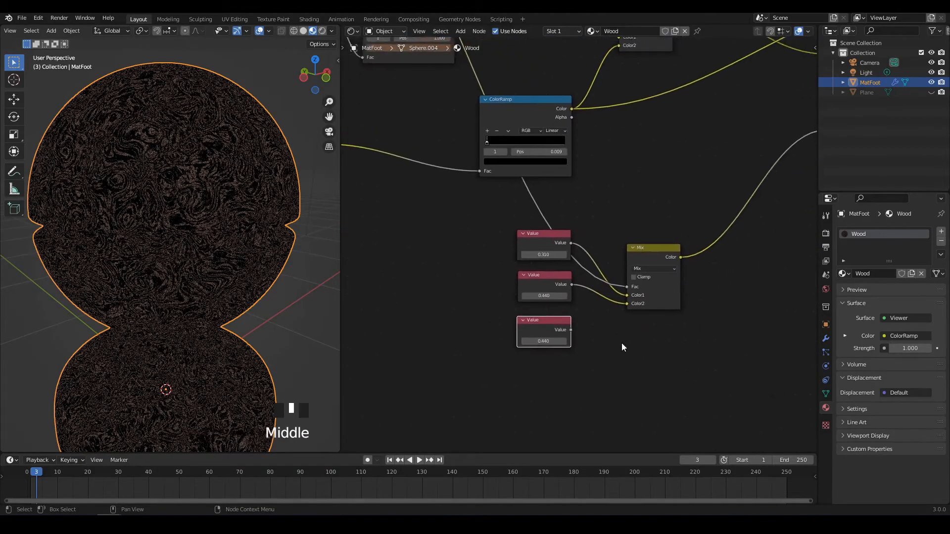
Step: Spread out the roughness nodes, moving the two linked Value nodes and their Mix left and the third Value right of that Mix
{"action": "left_click_drag", "start_coordinate": [546, 280], "coordinate": [437, 302]}
{"action": "mouse_move", "coordinate": [544, 234]}
{"action": "left_mouse_down"}
{"action": "mouse_move", "coordinate": [423, 248]}
{"action": "mouse_move", "coordinate": [436, 258]}
{"action": "left_mouse_up"}
{"action": "mouse_move", "coordinate": [536, 316]}
{"action": "left_mouse_down"}
{"action": "mouse_move", "coordinate": [479, 216]}
{"action": "mouse_move", "coordinate": [659, 334]}
{"action": "mouse_move", "coordinate": [709, 325]}
{"action": "left_mouse_up"}
{"action": "left_click_drag", "start_coordinate": [661, 251], "coordinate": [594, 238]}
{"action": "scroll", "coordinate": [612, 266], "scroll_direction": "down", "scroll_amount": 3}
{"action": "middle_click_drag", "start_coordinate": [647, 289], "coordinate": [576, 296]}
{"action": "left_click_drag", "start_coordinate": [623, 337], "coordinate": [601, 293]}
{"action": "scroll", "coordinate": [585, 242], "scroll_direction": "up", "scroll_amount": 3}
{"action": "middle_click_drag", "start_coordinate": [600, 277], "coordinate": [606, 292]}
Step: Blend the first roughness Mix with the third Value node through a second Mix node, and arrange it expanded before the Principled BSDF
{"action": "right_click_drag", "start_coordinate": [533, 299], "coordinate": [611, 327], "text": "ctrl+shift"}
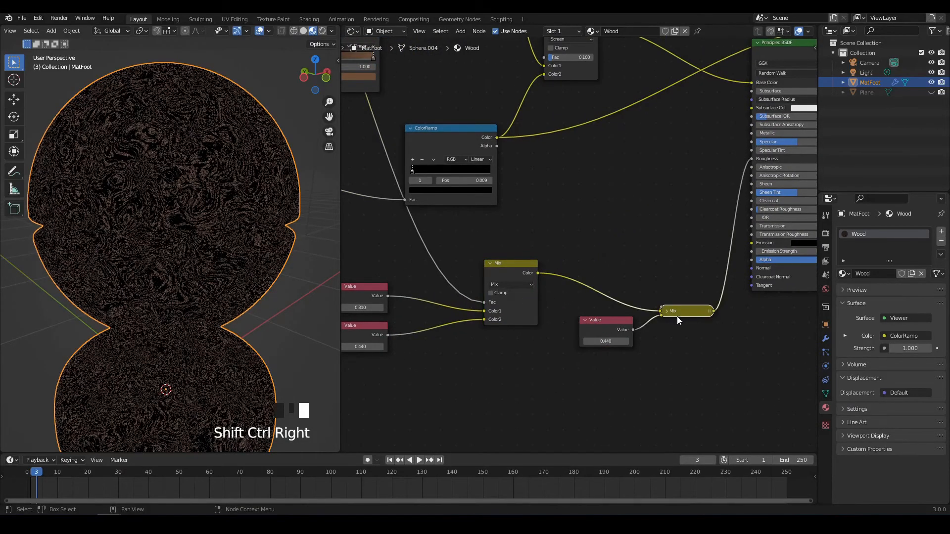
{"action": "left_click", "coordinate": [651, 259]}
{"action": "left_click_drag", "start_coordinate": [651, 260], "coordinate": [648, 239]}
{"action": "key", "text": "h"}
{"action": "left_click_drag", "start_coordinate": [615, 319], "coordinate": [580, 339]}
{"action": "middle_click_drag", "start_coordinate": [569, 219], "coordinate": [590, 268]}
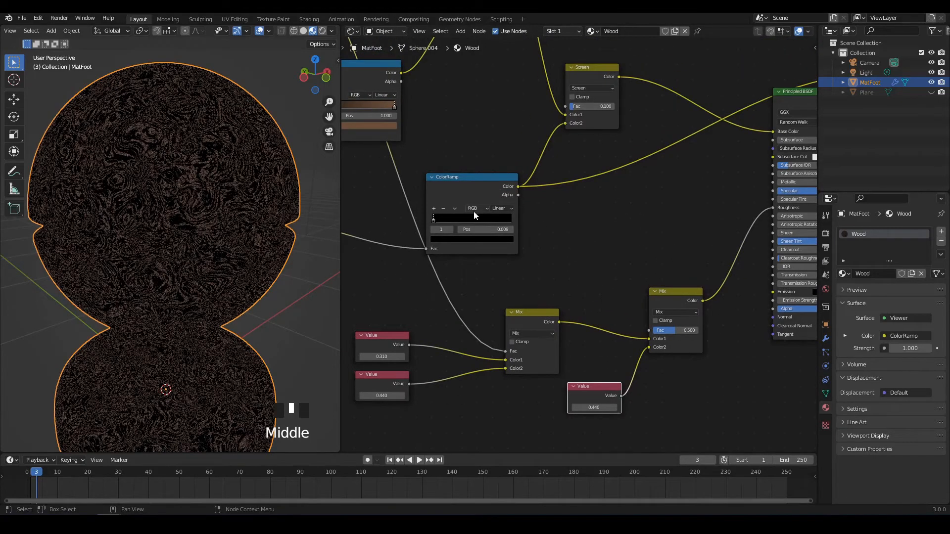
Step: Duplicate the third-row ColorRamp with its input link kept, and place the copy above the second roughness Mix
{"action": "scroll", "coordinate": [465, 180], "scroll_direction": "up", "scroll_amount": 3}
{"action": "scroll", "coordinate": [546, 200], "scroll_direction": "up", "scroll_amount": 2}
{"action": "middle_click_drag", "start_coordinate": [448, 189], "coordinate": [618, 184]}
{"action": "scroll", "coordinate": [549, 197], "scroll_direction": "down", "scroll_amount": 5}
{"action": "left_click", "coordinate": [618, 184]}
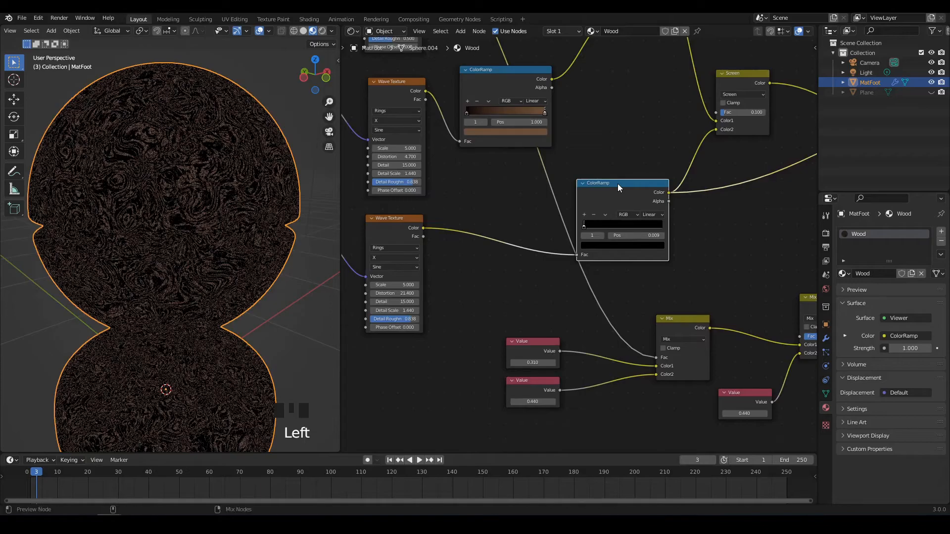
{"action": "key", "text": "ctrl+shift+d"}
{"action": "left_click", "coordinate": [731, 226]}
Step: Set color stop 0 of the duplicated ColorRamp to white, raising its value to 1.000 and removing its saturation
{"action": "scroll", "coordinate": [732, 227], "scroll_direction": "up", "scroll_amount": 7}
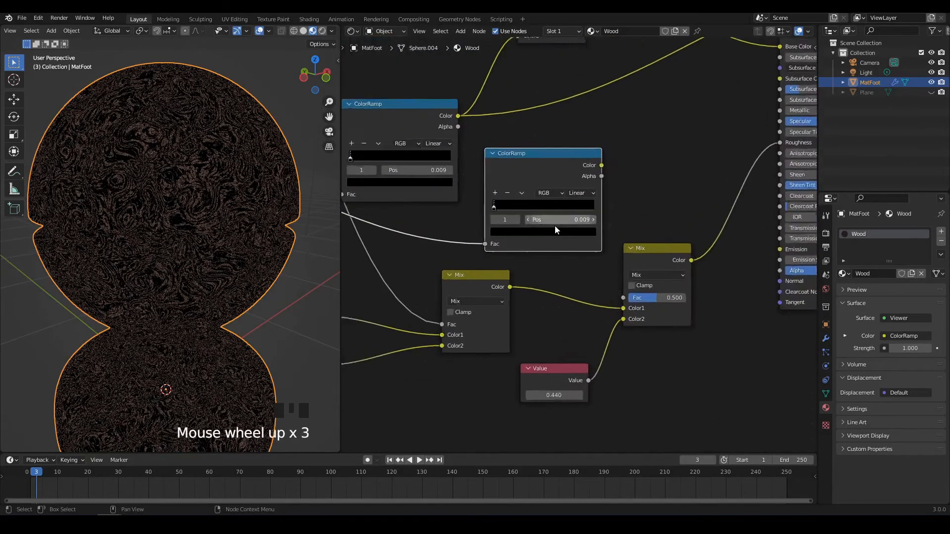
{"action": "scroll", "coordinate": [568, 163], "scroll_direction": "up", "scroll_amount": 7}
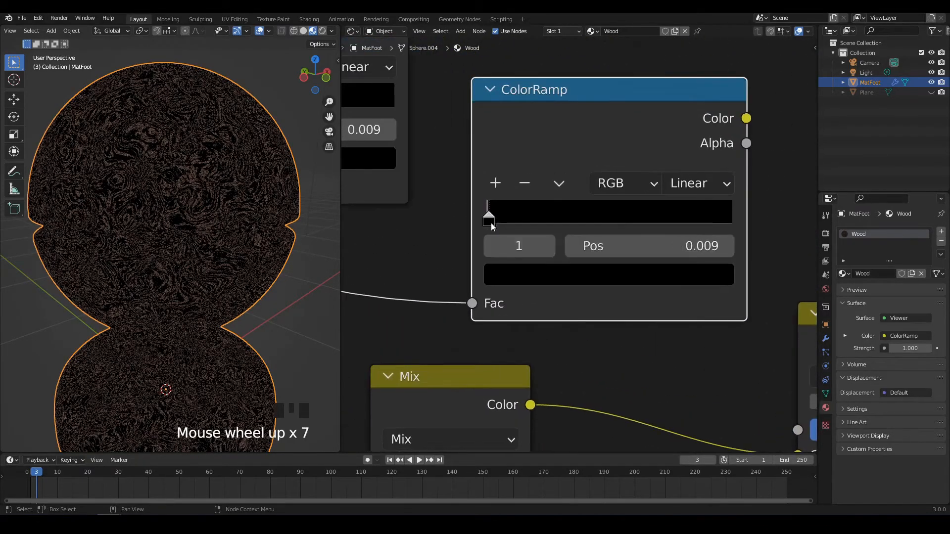
{"action": "scroll", "coordinate": [552, 236], "scroll_direction": "up", "scroll_amount": 4}
{"action": "left_click", "coordinate": [552, 239]}
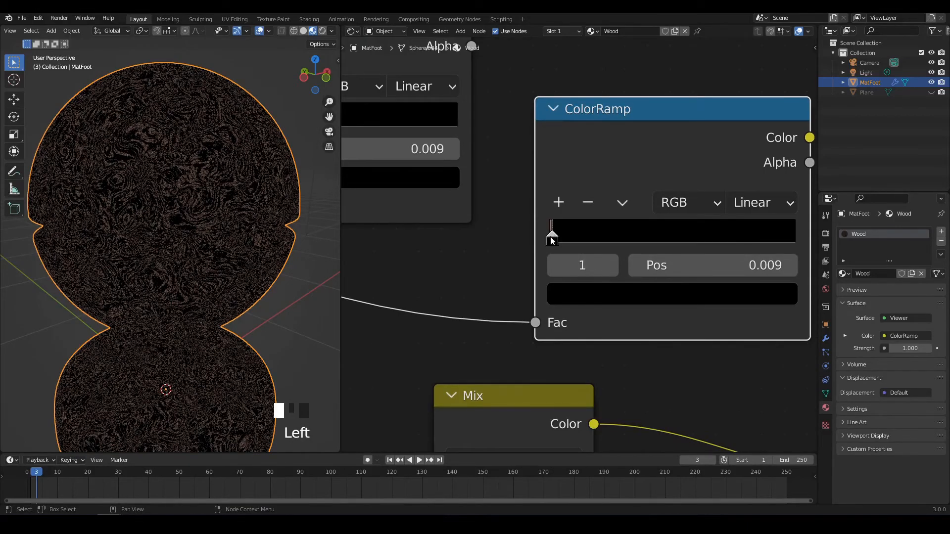
{"action": "left_click", "coordinate": [560, 264]}
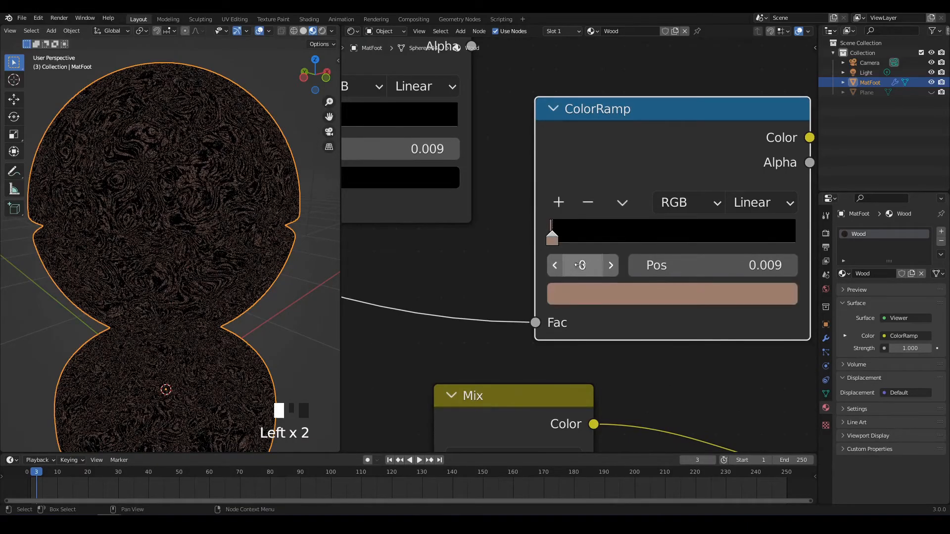
{"action": "left_click", "coordinate": [592, 291]}
{"action": "scroll", "coordinate": [737, 203], "scroll_direction": "down", "scroll_amount": 3}
{"action": "scroll", "coordinate": [579, 244], "scroll_direction": "down", "scroll_amount": 2}
{"action": "scroll", "coordinate": [515, 212], "scroll_direction": "down", "scroll_amount": 6}
{"action": "left_click", "coordinate": [605, 265]}
{"action": "left_click_drag", "start_coordinate": [650, 175], "coordinate": [650, 127]}
{"action": "left_click", "coordinate": [611, 208]}
{"action": "left_click_drag", "start_coordinate": [607, 232], "coordinate": [572, 237]}
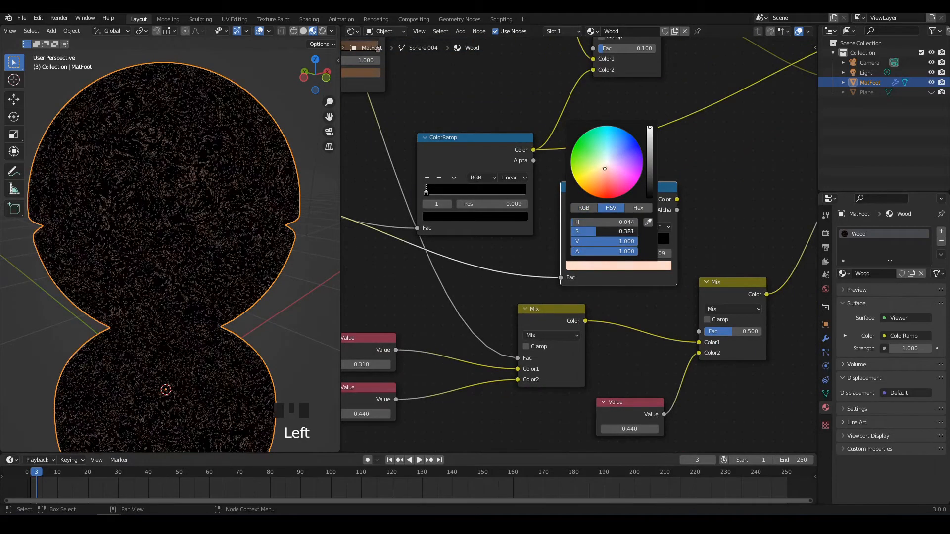
Step: Connect the duplicated ColorRamp's Color to the second roughness Mix's Fac, and shift that Mix slightly toward the Principled BSDF
{"action": "scroll", "coordinate": [586, 315], "scroll_direction": "up", "scroll_amount": 4}
{"action": "middle_click_drag", "start_coordinate": [586, 316], "coordinate": [527, 298]}
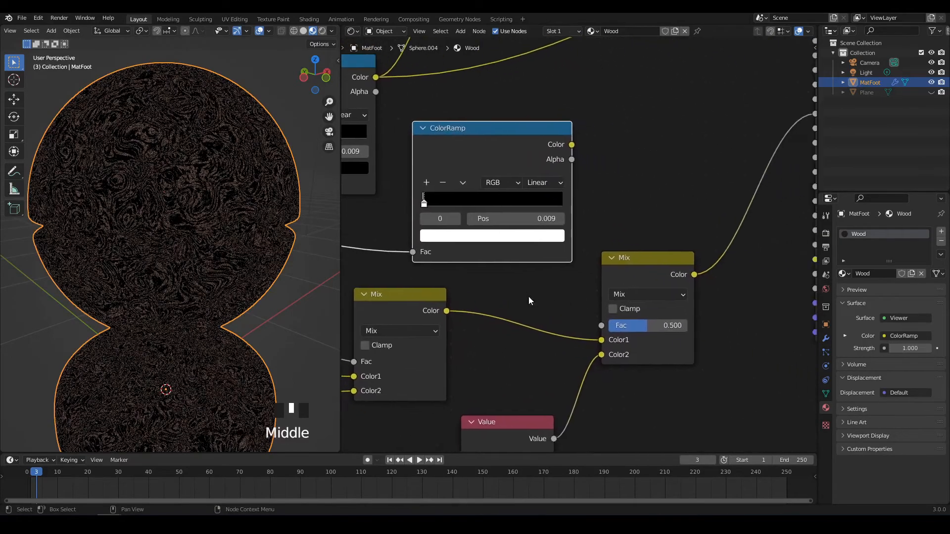
{"action": "left_click_drag", "start_coordinate": [572, 145], "coordinate": [601, 325]}
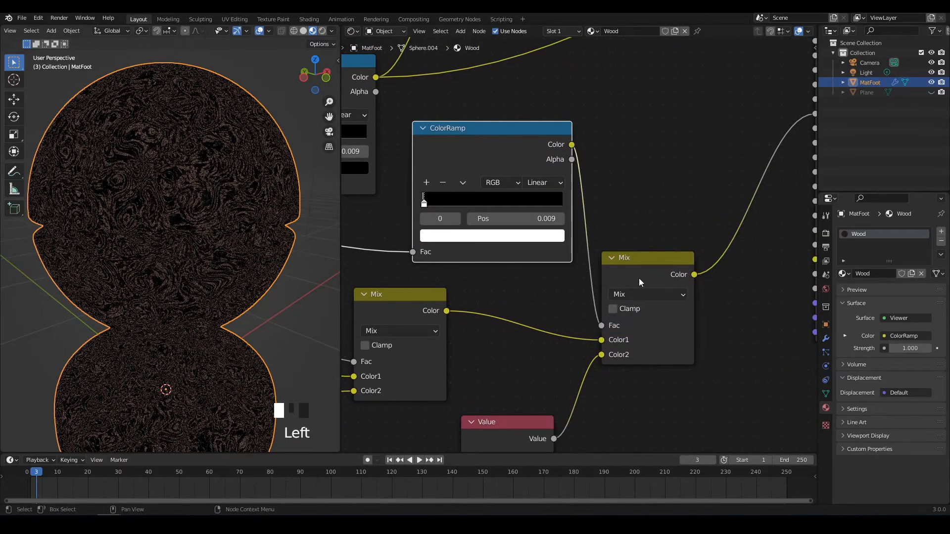
{"action": "scroll", "coordinate": [640, 278], "scroll_direction": "down", "scroll_amount": 12}
{"action": "left_click_drag", "start_coordinate": [611, 251], "coordinate": [628, 243]}
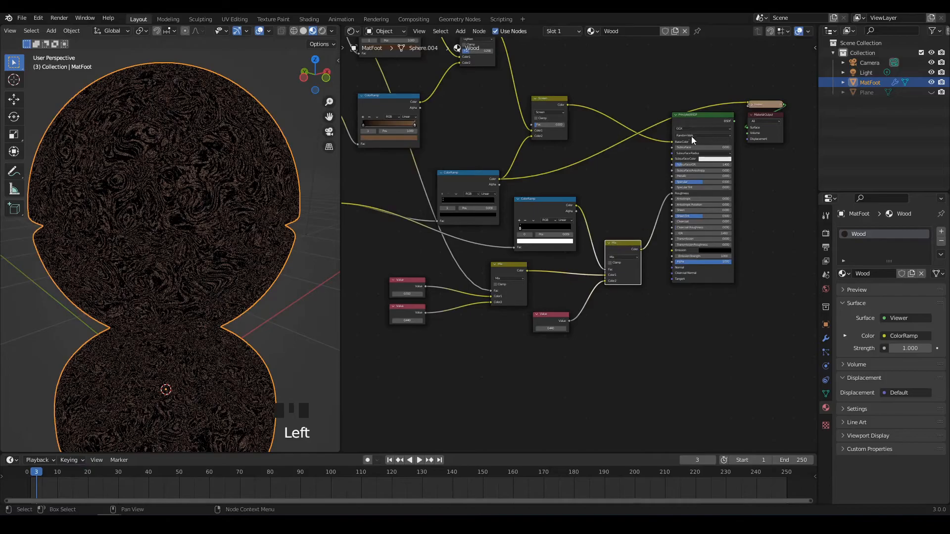
Step: Route the Principled BSDF back to the material output and view the wood surface up close
{"action": "left_click", "coordinate": [705, 121], "text": "ctrl+shift"}
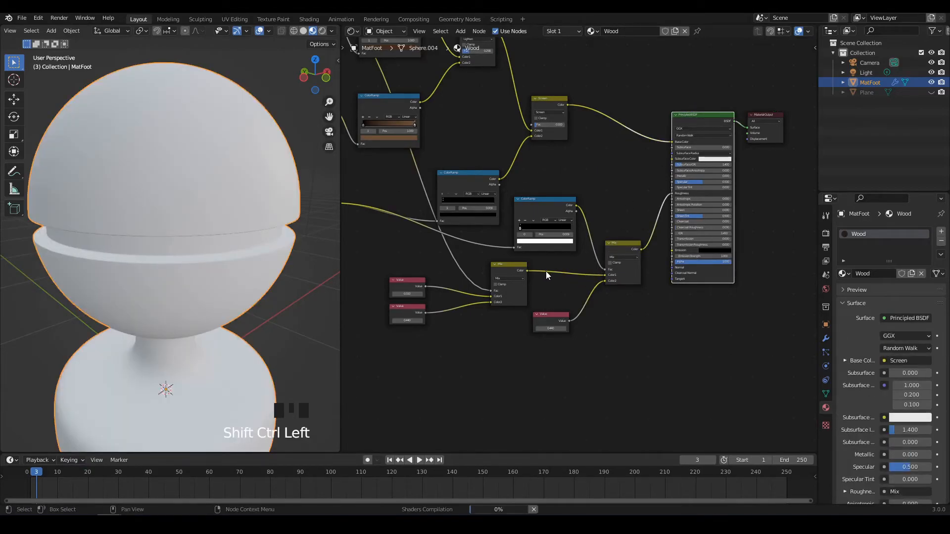
{"action": "middle_click", "coordinate": [208, 227], "text": "alt"}
{"action": "scroll", "coordinate": [225, 228], "scroll_direction": "up", "scroll_amount": 2}
{"action": "middle_click_drag", "start_coordinate": [569, 347], "coordinate": [442, 330]}
Step: Set the third Value node, feeding the second roughness Mix, to 0.950
{"action": "scroll", "coordinate": [694, 306], "scroll_direction": "up", "scroll_amount": 8}
{"action": "scroll", "coordinate": [484, 319], "scroll_direction": "up", "scroll_amount": 3}
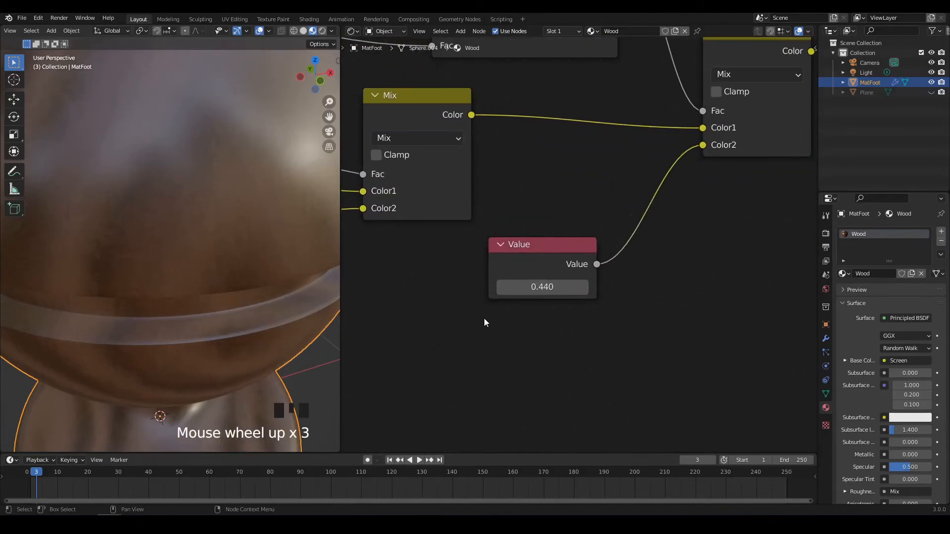
{"action": "middle_click", "coordinate": [154, 231], "text": "alt"}
{"action": "middle_click_drag", "start_coordinate": [156, 216], "coordinate": [177, 233]}
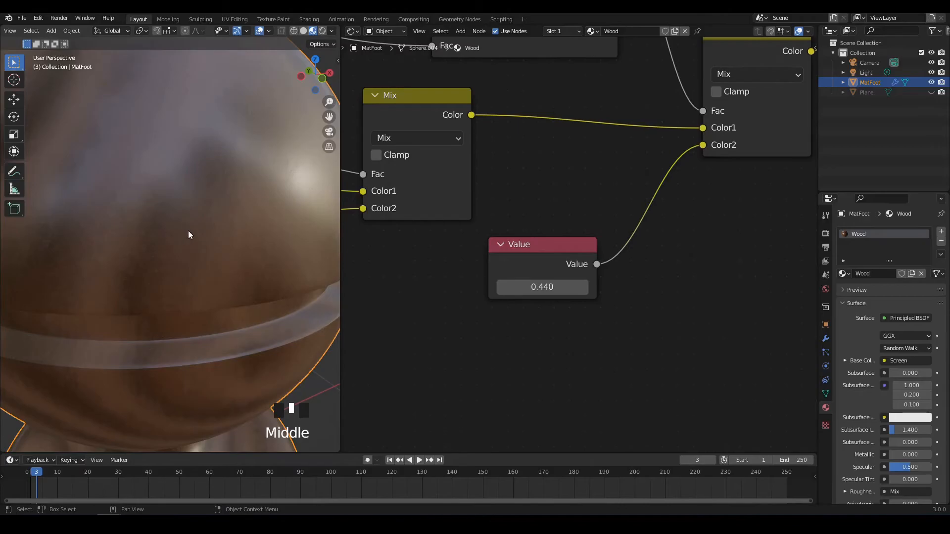
{"action": "scroll", "coordinate": [530, 306], "scroll_direction": "up", "scroll_amount": 2}
{"action": "left_click", "coordinate": [533, 283], "text": "shift"}
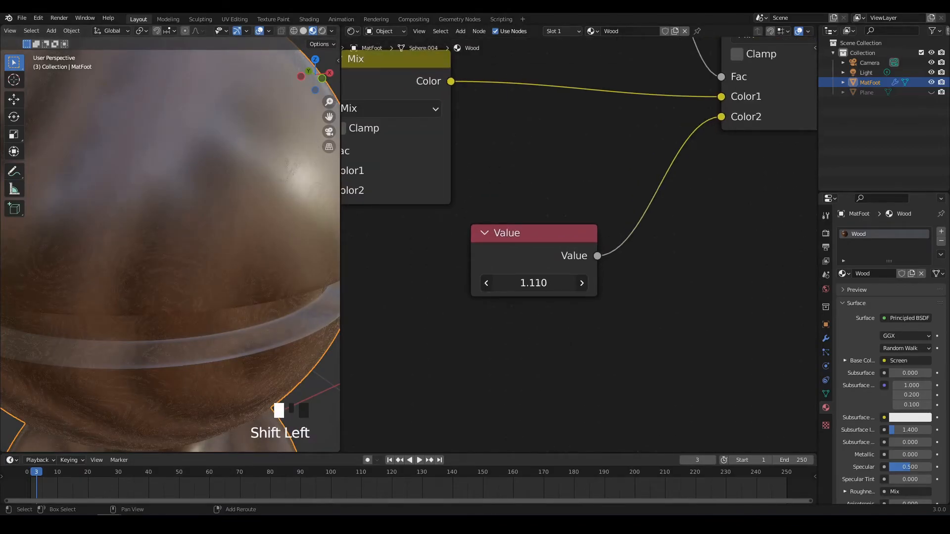
{"action": "left_click_drag", "start_coordinate": [533, 284], "coordinate": [417, 297], "text": "shift"}
Step: Examine the roughness detail in the reflections on the sphere and base from several angles and distances
{"action": "scroll", "coordinate": [202, 266], "scroll_direction": "down", "scroll_amount": 3}
{"action": "scroll", "coordinate": [216, 254], "scroll_direction": "up", "scroll_amount": 3}
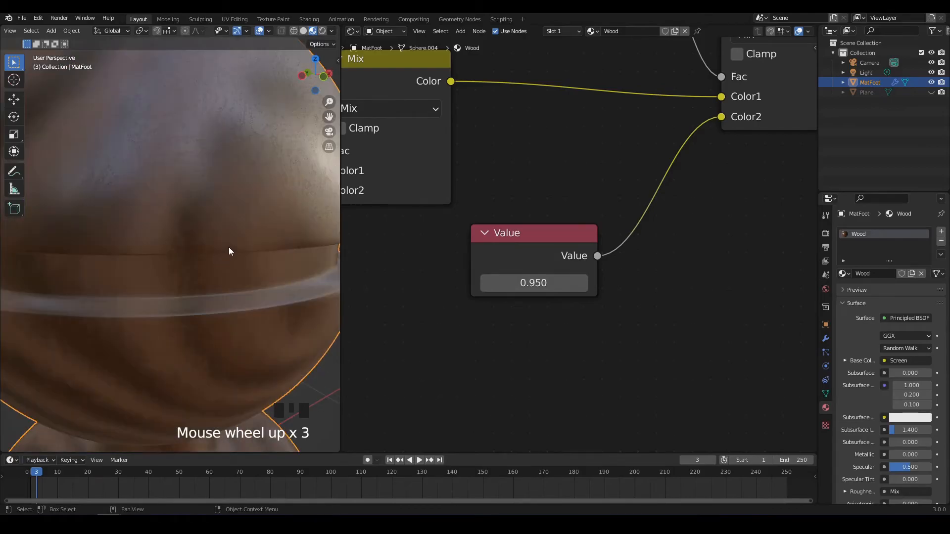
{"action": "middle_click", "coordinate": [229, 246], "text": "alt"}
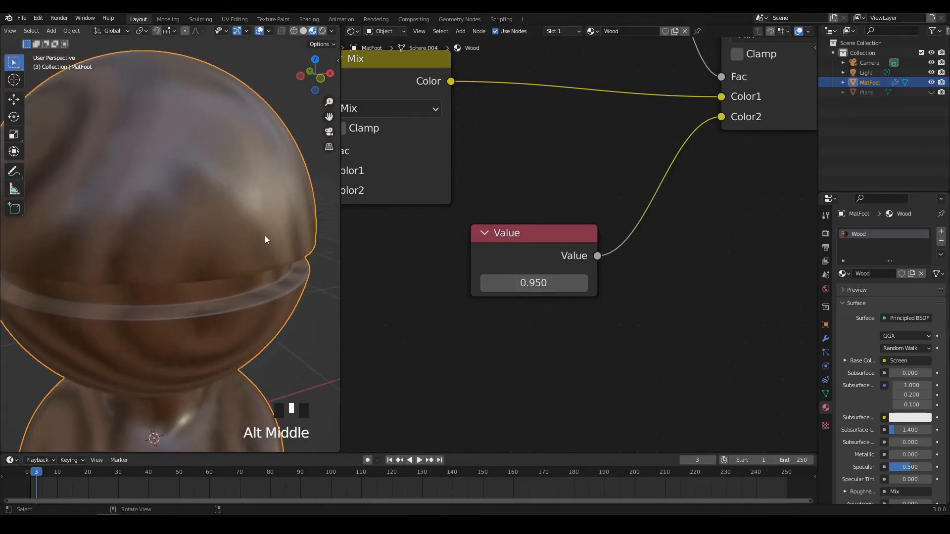
{"action": "middle_click", "coordinate": [248, 228], "text": "alt"}
{"action": "middle_click", "coordinate": [266, 269], "text": "alt"}
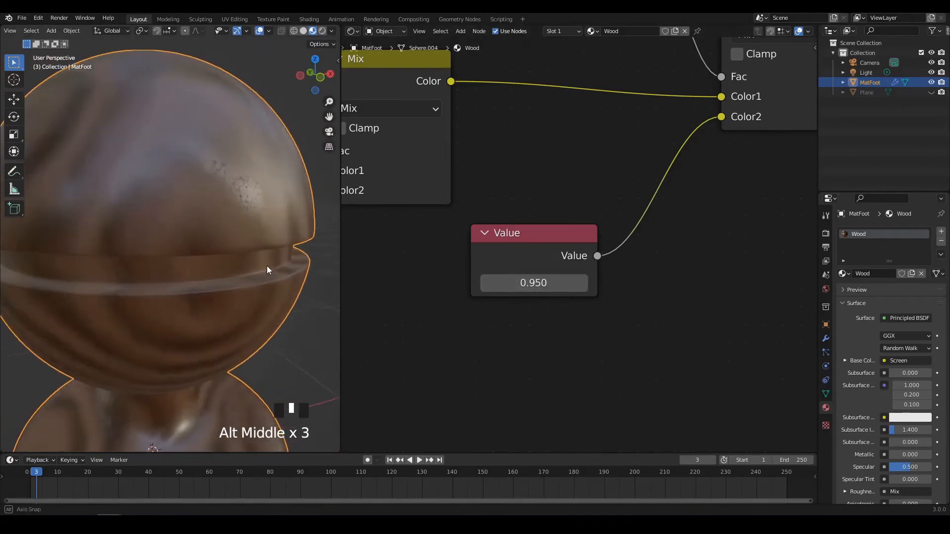
{"action": "middle_click", "coordinate": [267, 261], "text": "alt"}
{"action": "scroll", "coordinate": [241, 283], "scroll_direction": "down", "scroll_amount": 2}
{"action": "middle_click", "coordinate": [234, 254], "text": "alt"}
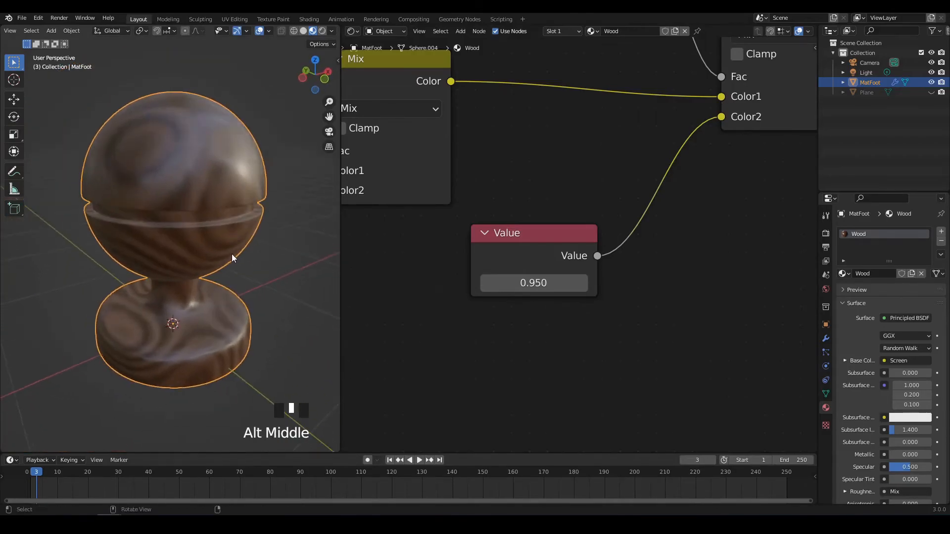
{"action": "scroll", "coordinate": [250, 316], "scroll_direction": "up", "scroll_amount": 2}
{"action": "middle_click", "coordinate": [241, 309], "text": "alt"}
{"action": "scroll", "coordinate": [227, 292], "scroll_direction": "up", "scroll_amount": 3}
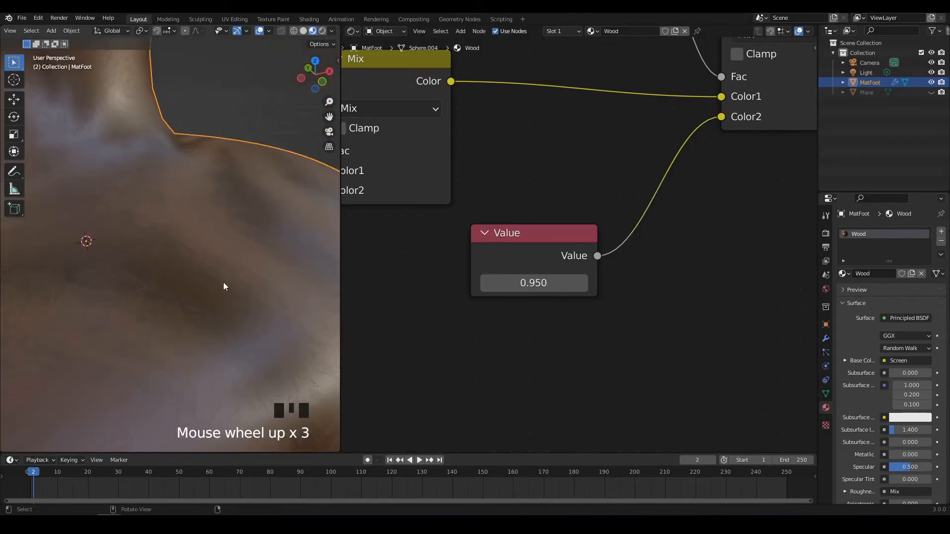
{"action": "middle_click", "coordinate": [195, 293], "text": "alt"}
{"action": "scroll", "coordinate": [220, 248], "scroll_direction": "down", "scroll_amount": 5}
{"action": "middle_click_drag", "start_coordinate": [221, 249], "coordinate": [242, 255]}
{"action": "middle_click", "coordinate": [211, 210], "text": "alt"}
{"action": "left_click", "coordinate": [247, 241]}
{"action": "middle_click", "coordinate": [233, 255], "text": "alt"}
{"action": "scroll", "coordinate": [247, 258], "scroll_direction": "up", "scroll_amount": 2}
{"action": "scroll", "coordinate": [252, 261], "scroll_direction": "down", "scroll_amount": 2}
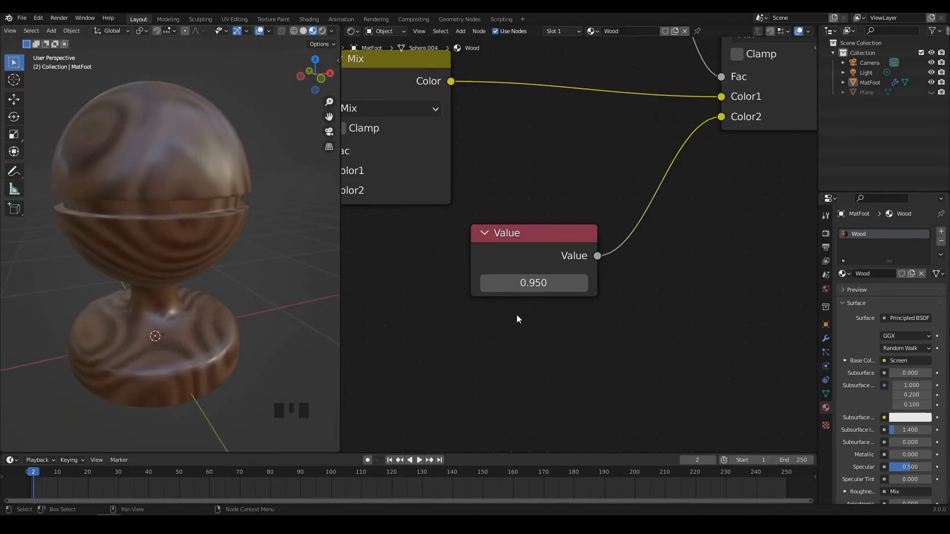
Step: Move the Texture Coordinate node left and down, away from the three Noise Texture rows
{"action": "scroll", "coordinate": [519, 313], "scroll_direction": "down", "scroll_amount": 19}
{"action": "scroll", "coordinate": [553, 336], "scroll_direction": "down", "scroll_amount": 3}
{"action": "middle_click_drag", "start_coordinate": [498, 280], "coordinate": [523, 330]}
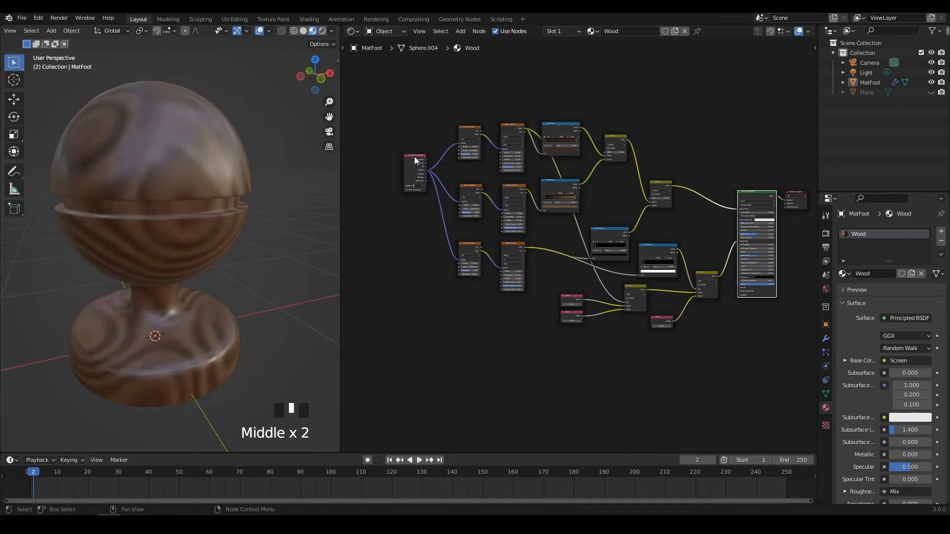
{"action": "left_click_drag", "start_coordinate": [415, 157], "coordinate": [371, 230]}
Step: Move all nodes between the Texture Coordinate and the Principled BSDF up and to the left as a group
{"action": "left_click_drag", "start_coordinate": [428, 94], "coordinate": [718, 367]}
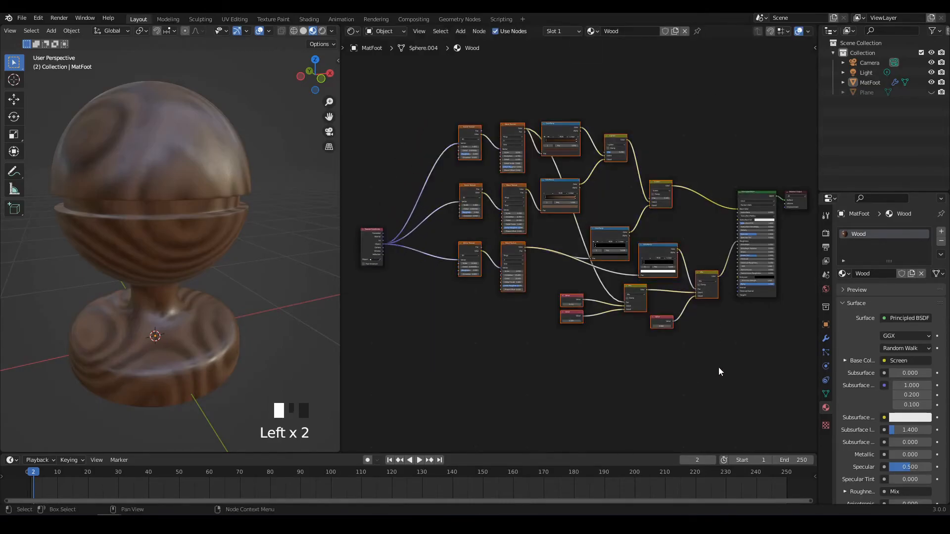
{"action": "key", "text": "ctrl+z"}
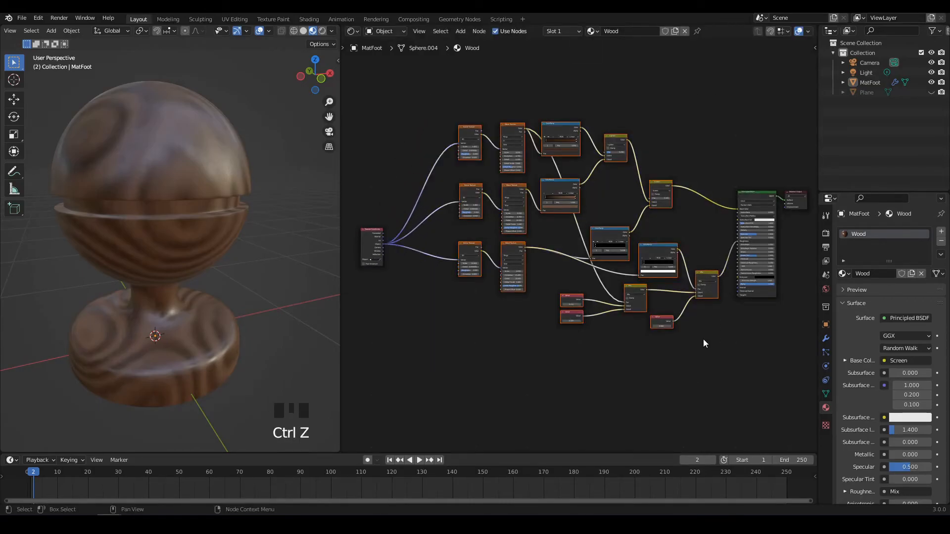
{"action": "key", "text": "g"}
{"action": "left_click", "coordinate": [683, 303]}
{"action": "left_click", "coordinate": [738, 327]}
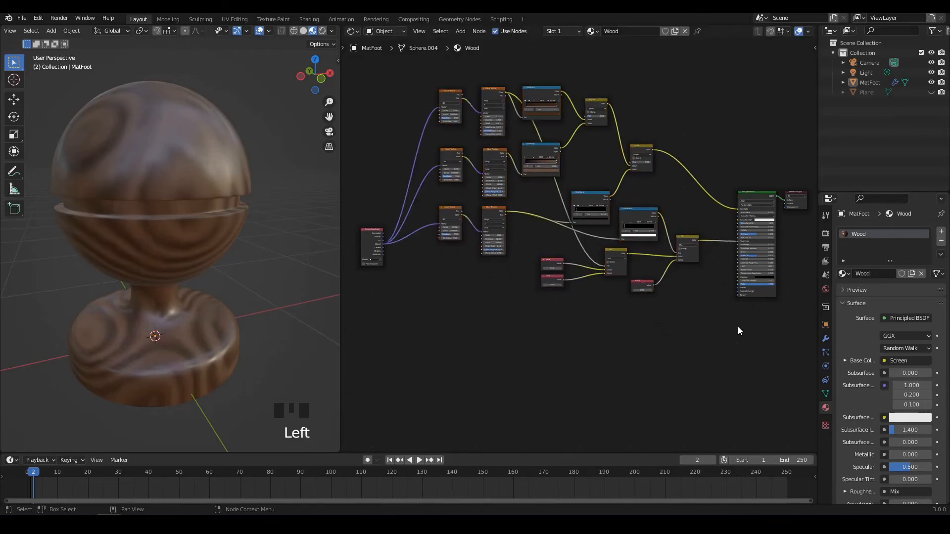
Step: Examine the Normal input on the Principled BSDF and the free space beside it
{"action": "scroll", "coordinate": [562, 304], "scroll_direction": "up", "scroll_amount": 14}
{"action": "scroll", "coordinate": [530, 296], "scroll_direction": "up", "scroll_amount": 8}
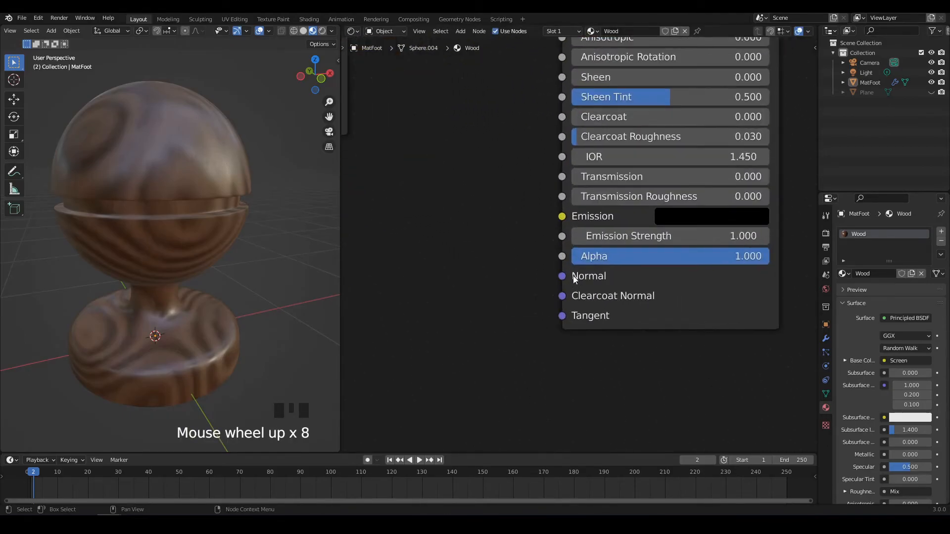
{"action": "middle_click_drag", "start_coordinate": [580, 279], "coordinate": [616, 329]}
{"action": "scroll", "coordinate": [647, 275], "scroll_direction": "down", "scroll_amount": 7}
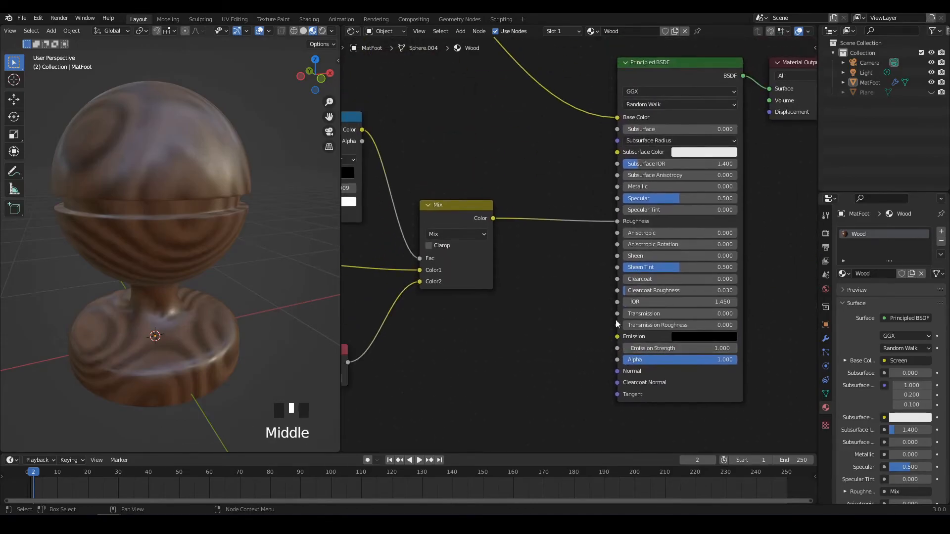
{"action": "scroll", "coordinate": [564, 315], "scroll_direction": "up", "scroll_amount": 7}
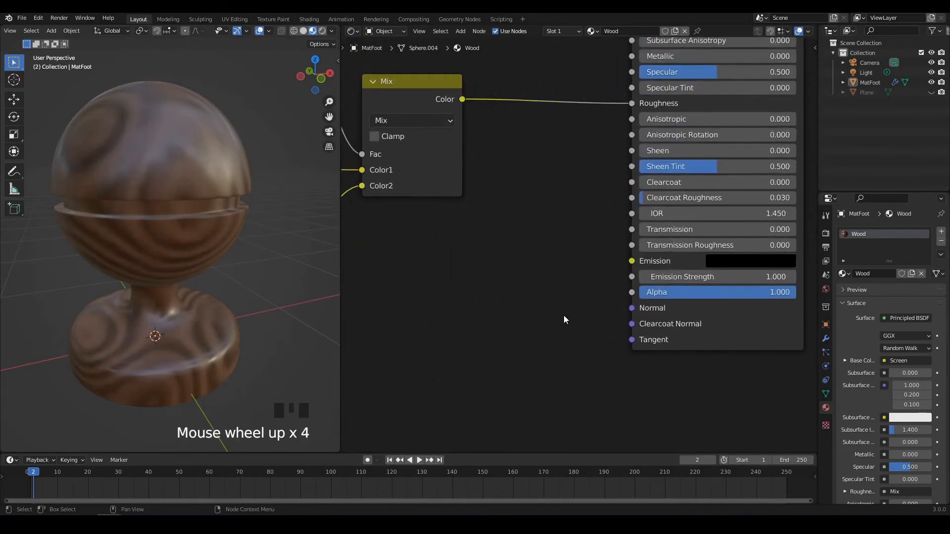
Step: Add a Bump node beside the Principled BSDF and connect its Normal output to the shader's Normal input
{"action": "scroll", "coordinate": [543, 333], "scroll_direction": "down", "scroll_amount": 2}
{"action": "middle_click_drag", "start_coordinate": [543, 333], "coordinate": [593, 335]}
{"action": "key", "text": "shift+a"}
{"action": "mouse_move", "coordinate": [548, 382]}
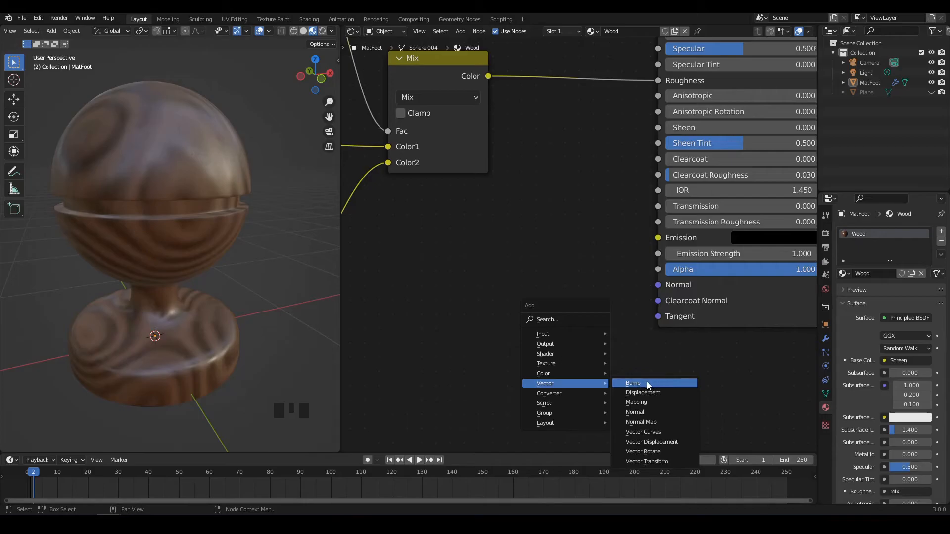
{"action": "left_click", "coordinate": [633, 383]}
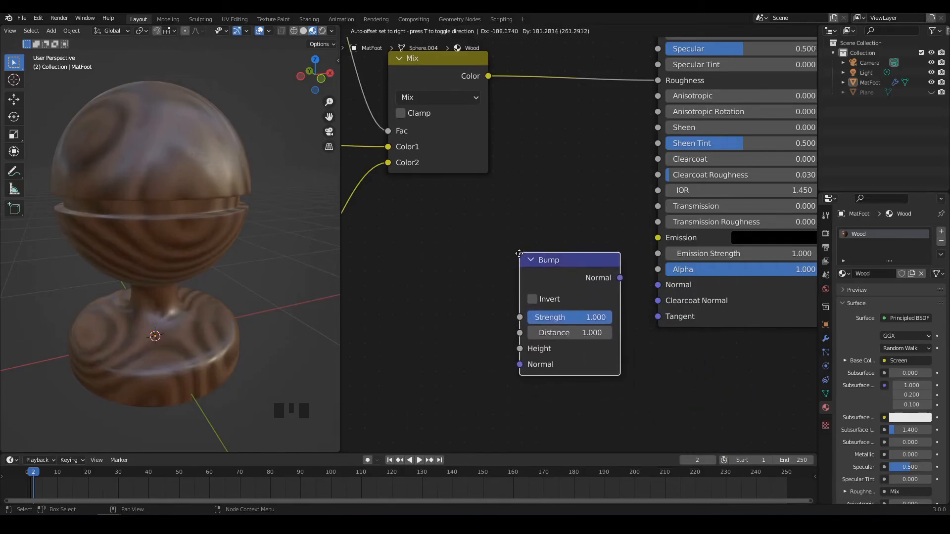
{"action": "scroll", "coordinate": [554, 289], "scroll_direction": "up", "scroll_amount": 2}
{"action": "scroll", "coordinate": [553, 289], "scroll_direction": "up", "scroll_amount": 2}
{"action": "middle_click_drag", "start_coordinate": [594, 307], "coordinate": [551, 312]}
{"action": "left_click_drag", "start_coordinate": [551, 267], "coordinate": [453, 278]}
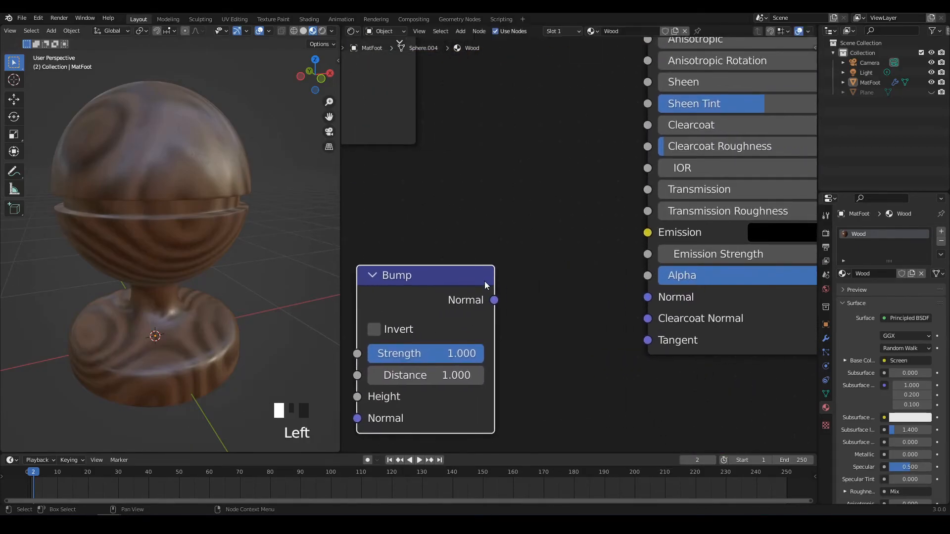
{"action": "left_click_drag", "start_coordinate": [495, 300], "coordinate": [648, 297]}
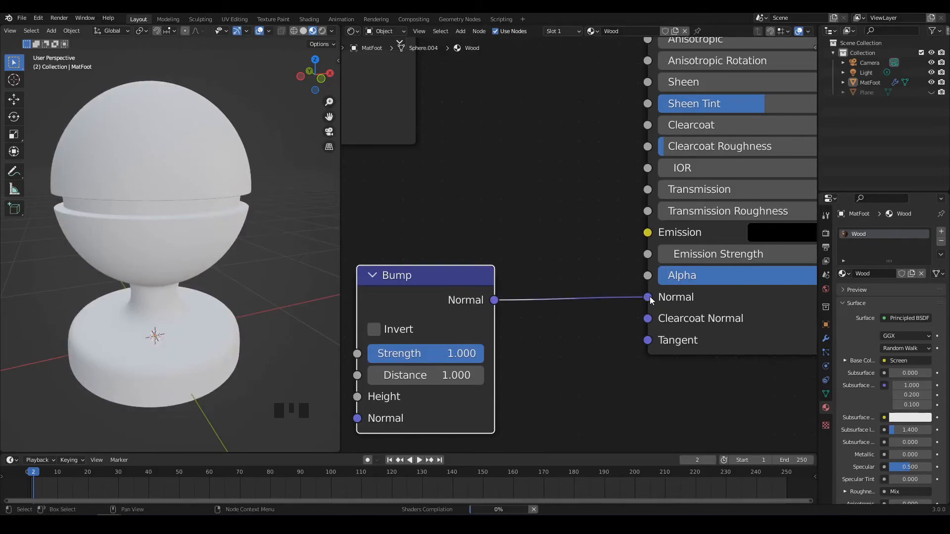
Step: Move the Bump node down and slightly left, clear of the roughness Mix and Value nodes
{"action": "scroll", "coordinate": [648, 301], "scroll_direction": "down", "scroll_amount": 6}
{"action": "scroll", "coordinate": [645, 302], "scroll_direction": "down", "scroll_amount": 5}
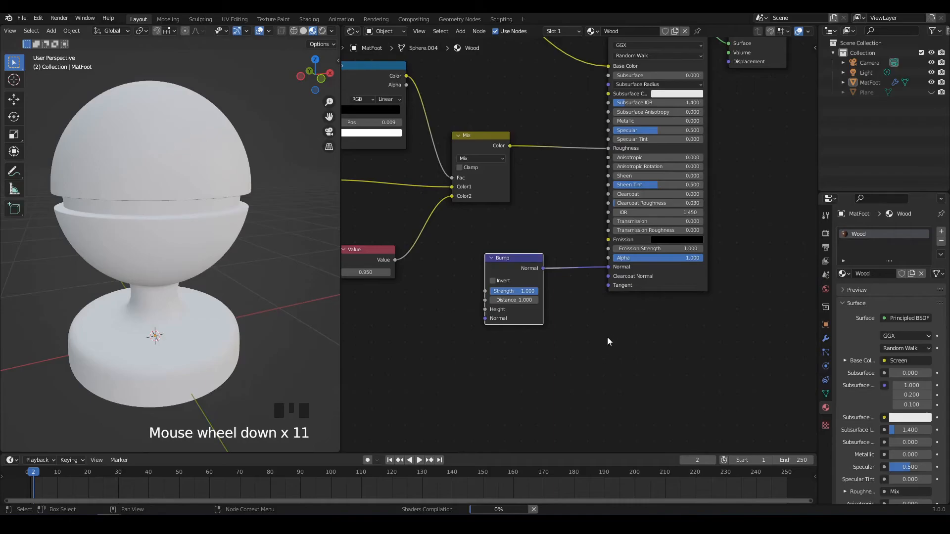
{"action": "middle_click_drag", "start_coordinate": [598, 346], "coordinate": [690, 342]}
{"action": "left_click_drag", "start_coordinate": [614, 265], "coordinate": [594, 307]}
{"action": "scroll", "coordinate": [567, 334], "scroll_direction": "down", "scroll_amount": 3}
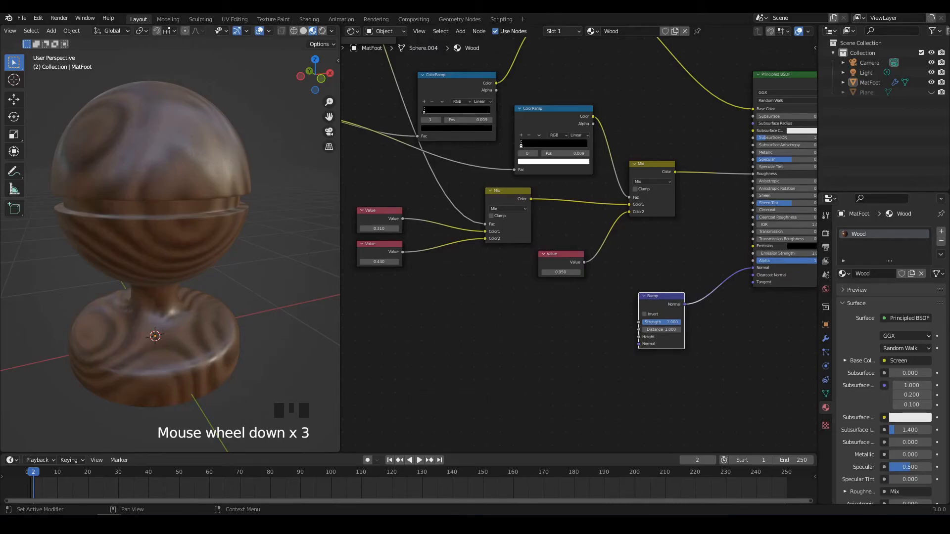
Step: Connect the Color output of the ColorRamp masking the final roughness Mix to the Bump node's Height input
{"action": "middle_click_drag", "start_coordinate": [628, 272], "coordinate": [675, 289]}
{"action": "left_click_drag", "start_coordinate": [610, 130], "coordinate": [601, 127]}
{"action": "scroll", "coordinate": [631, 231], "scroll_direction": "up", "scroll_amount": 4}
{"action": "middle_click_drag", "start_coordinate": [636, 232], "coordinate": [539, 224]}
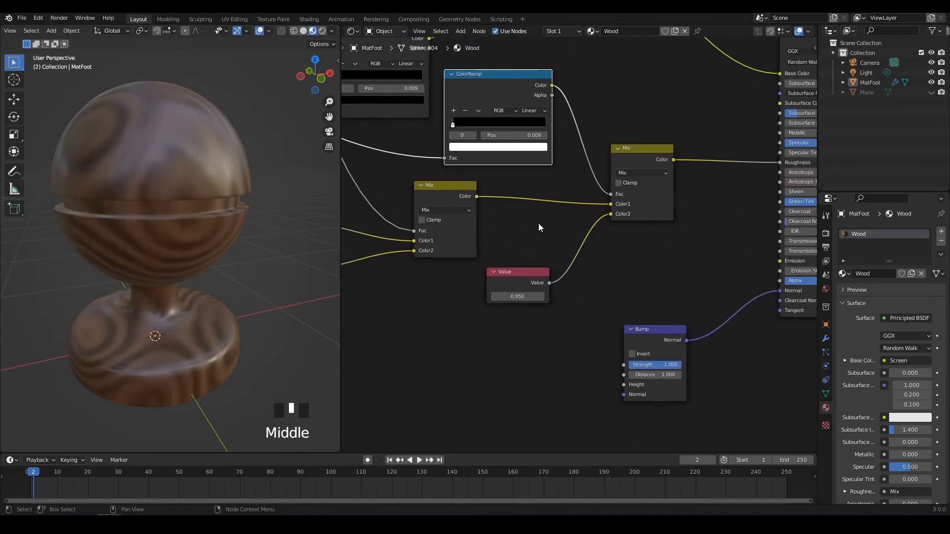
{"action": "left_click_drag", "start_coordinate": [553, 87], "coordinate": [622, 385]}
{"action": "middle_click_drag", "start_coordinate": [574, 391], "coordinate": [459, 328]}
{"action": "scroll", "coordinate": [545, 317], "scroll_direction": "up", "scroll_amount": 4}
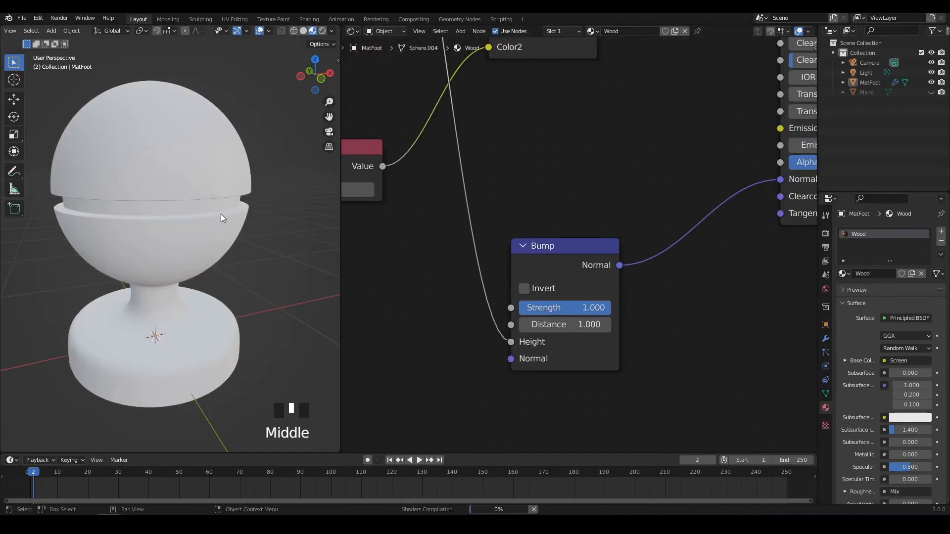
Step: Examine the bumped sphere surface up close and preview the ColorRamp feeding the Bump's Height on the model
{"action": "middle_click_drag", "start_coordinate": [215, 194], "coordinate": [257, 233], "text": "alt"}
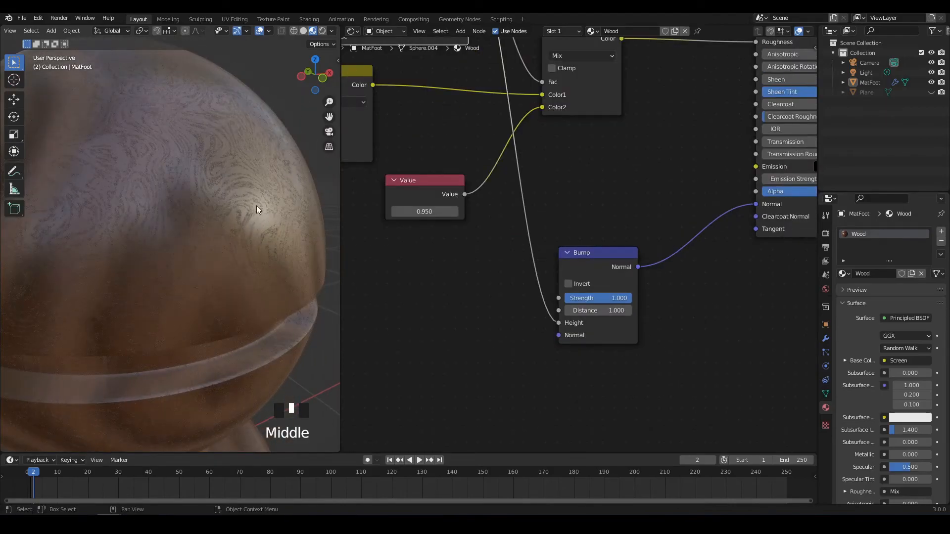
{"action": "middle_click_drag", "start_coordinate": [430, 256], "coordinate": [466, 310]}
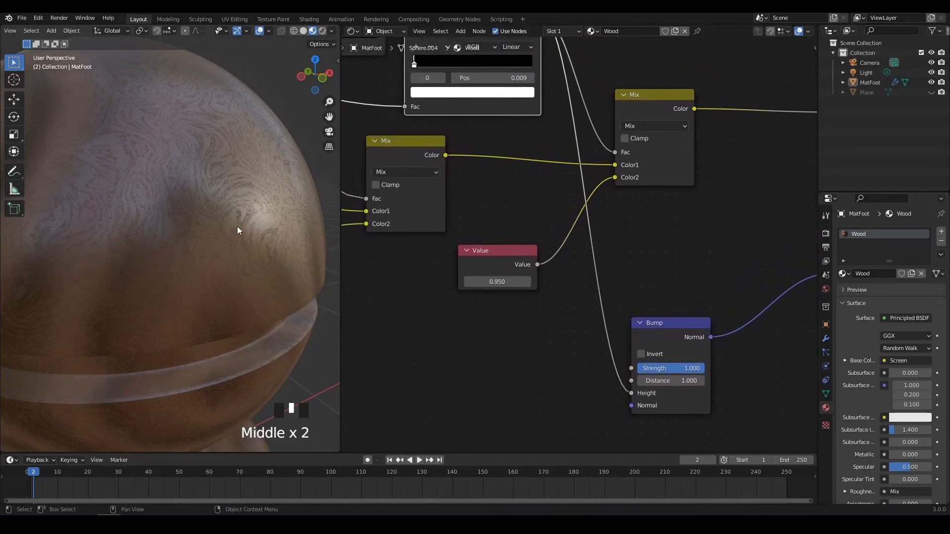
{"action": "middle_click_drag", "start_coordinate": [417, 276], "coordinate": [431, 340]}
{"action": "middle_click_drag", "start_coordinate": [518, 230], "coordinate": [570, 302]}
{"action": "scroll", "coordinate": [543, 273], "scroll_direction": "down", "scroll_amount": 4}
{"action": "middle_click_drag", "start_coordinate": [542, 273], "coordinate": [565, 248]}
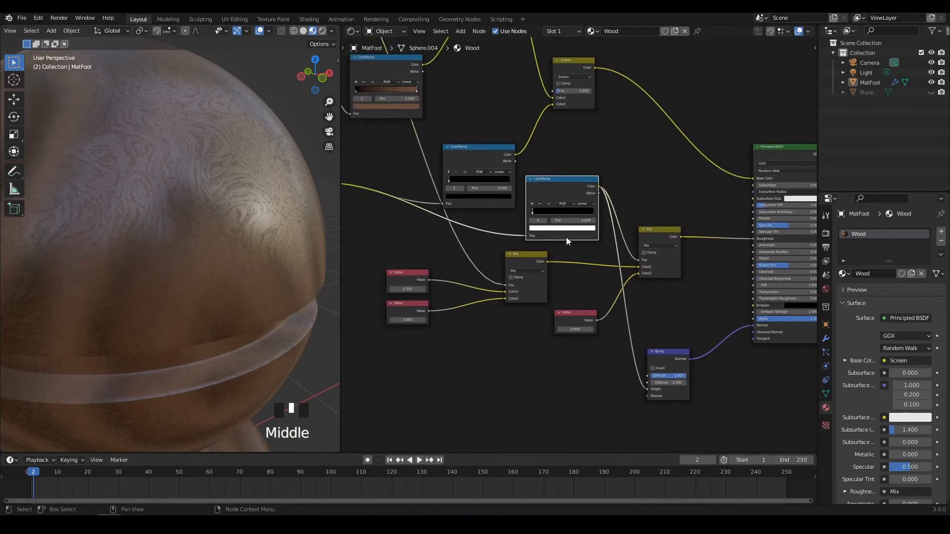
{"action": "left_click", "coordinate": [566, 178], "text": "ctrl+shift"}
{"action": "middle_click", "coordinate": [238, 245], "text": "alt"}
{"action": "scroll", "coordinate": [228, 251], "scroll_direction": "up", "scroll_amount": 3}
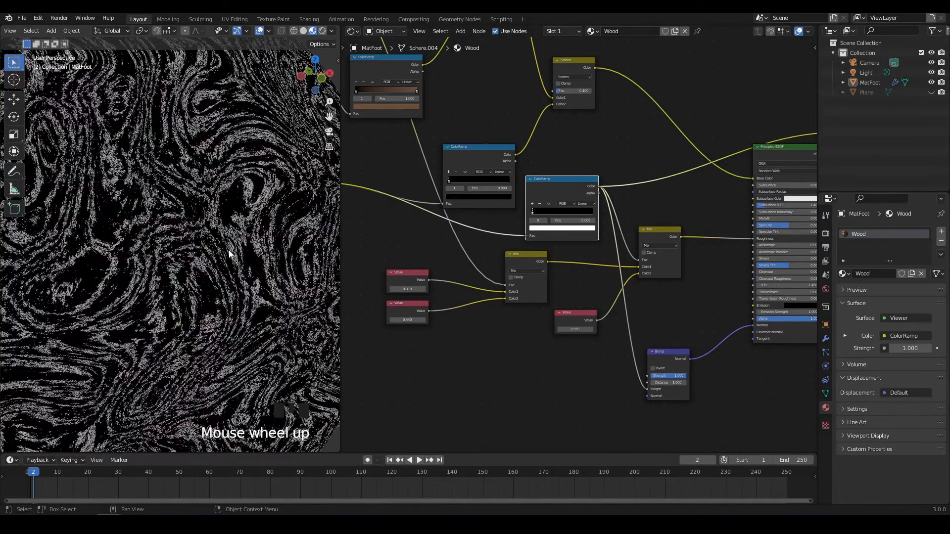
{"action": "middle_click_drag", "start_coordinate": [247, 243], "coordinate": [239, 242]}
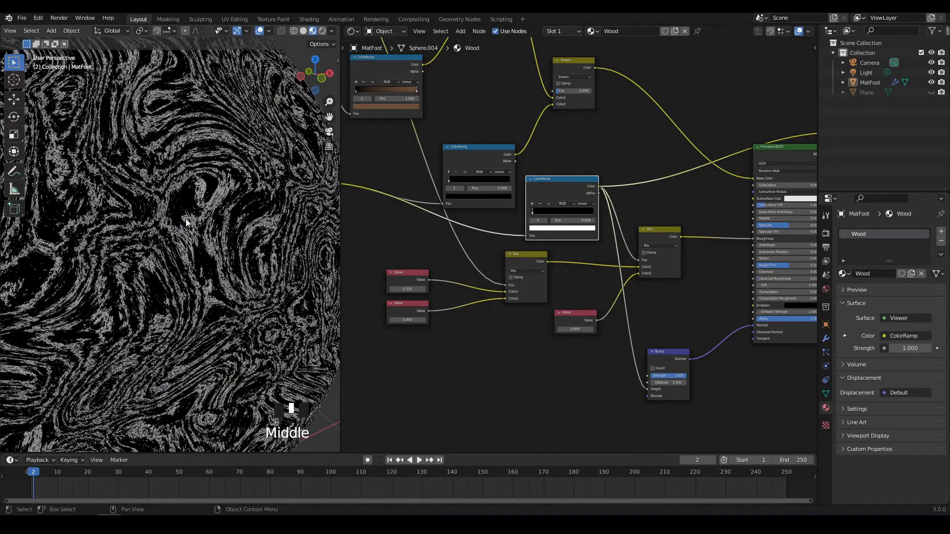
Step: Duplicate the ColorRamp feeding the Bump, keeping its Wave Texture link, and place the copy below the Value node
{"action": "middle_click_drag", "start_coordinate": [569, 198], "coordinate": [586, 144]}
{"action": "left_click", "coordinate": [505, 167]}
{"action": "left_click", "coordinate": [593, 143]}
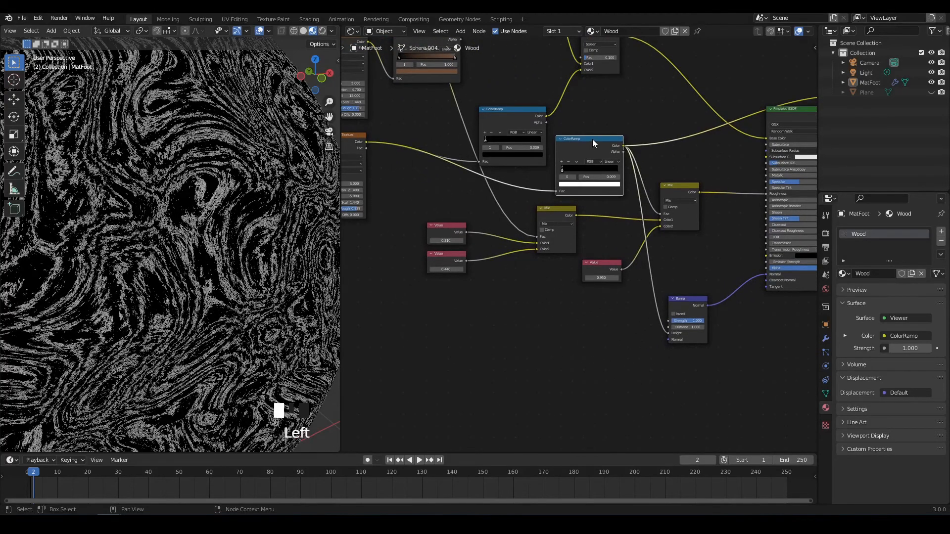
{"action": "key", "text": "shift+ctrl+d"}
{"action": "left_click", "coordinate": [580, 315]}
{"action": "scroll", "coordinate": [563, 287], "scroll_direction": "up", "scroll_amount": 7}
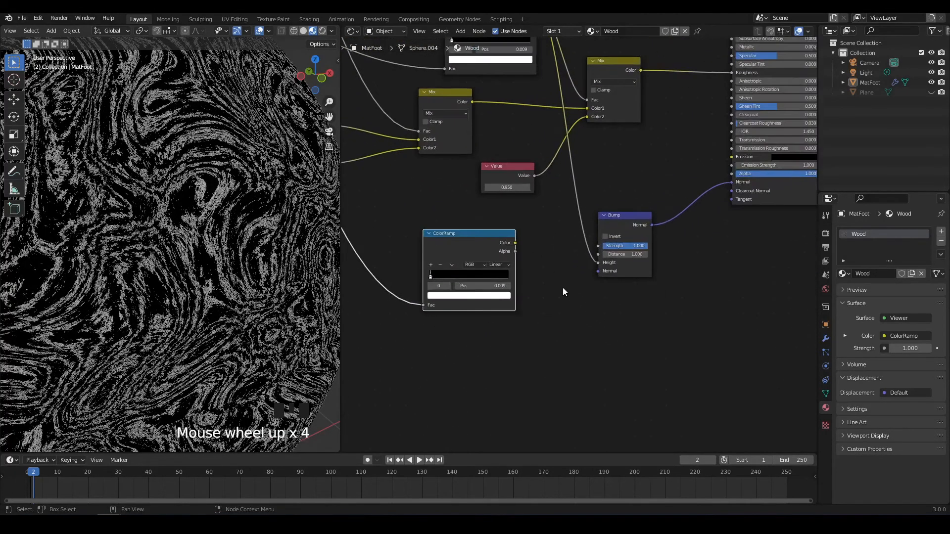
{"action": "scroll", "coordinate": [538, 284], "scroll_direction": "up", "scroll_amount": 4}
{"action": "scroll", "coordinate": [526, 286], "scroll_direction": "up", "scroll_amount": 8}
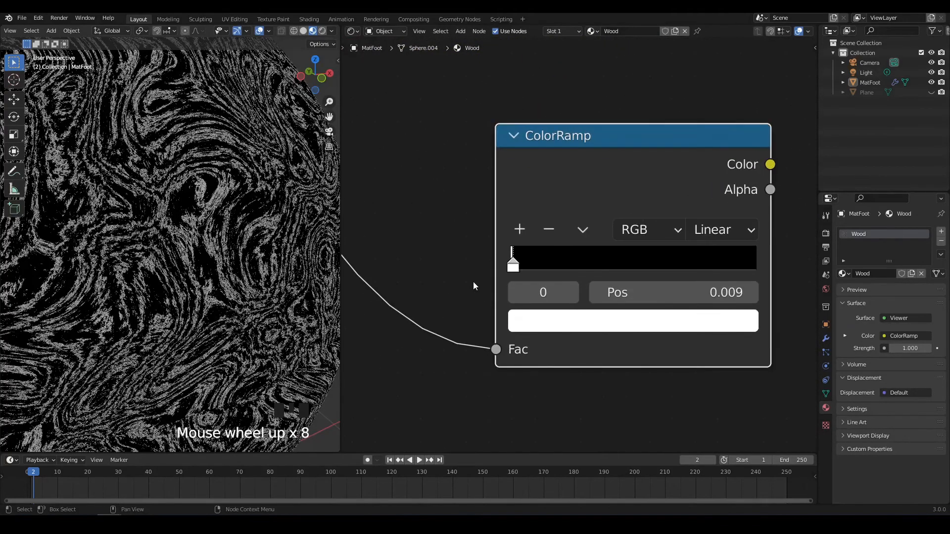
Step: Reverse the duplicated ColorRamp so white fills it from position 0.009, and connect its Color to the Bump's Height
{"action": "scroll", "coordinate": [578, 327], "scroll_direction": "down", "scroll_amount": 7}
{"action": "middle_click_drag", "start_coordinate": [580, 328], "coordinate": [337, 388]}
{"action": "left_click_drag", "start_coordinate": [445, 259], "coordinate": [586, 294]}
{"action": "scroll", "coordinate": [545, 319], "scroll_direction": "down", "scroll_amount": 5}
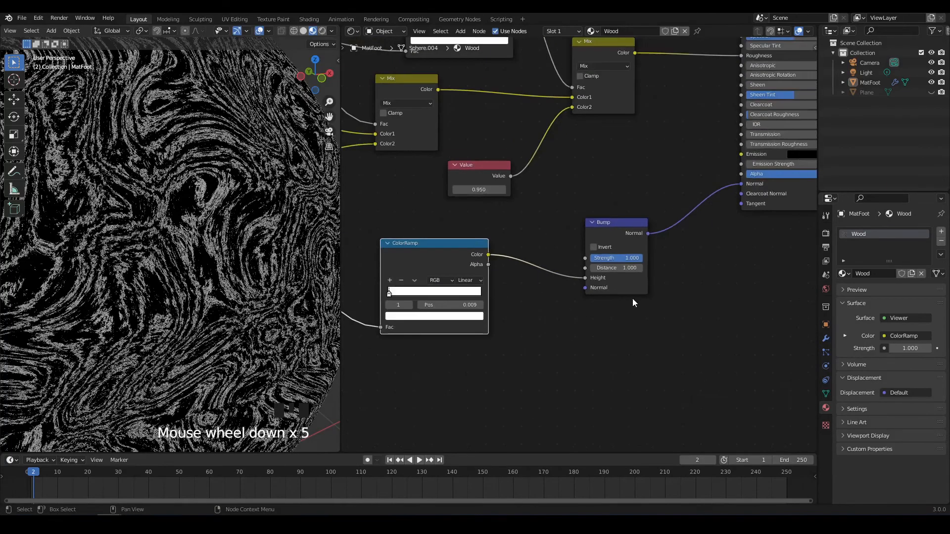
Step: Output the Principled BSDF to the material surface again and examine the bump detail on the sphere
{"action": "middle_click_drag", "start_coordinate": [702, 249], "coordinate": [554, 334]}
{"action": "scroll", "coordinate": [554, 334], "scroll_direction": "down", "scroll_amount": 2}
{"action": "middle_click_drag", "start_coordinate": [540, 199], "coordinate": [533, 263]}
{"action": "left_click", "coordinate": [622, 118], "text": "ctrl+shift"}
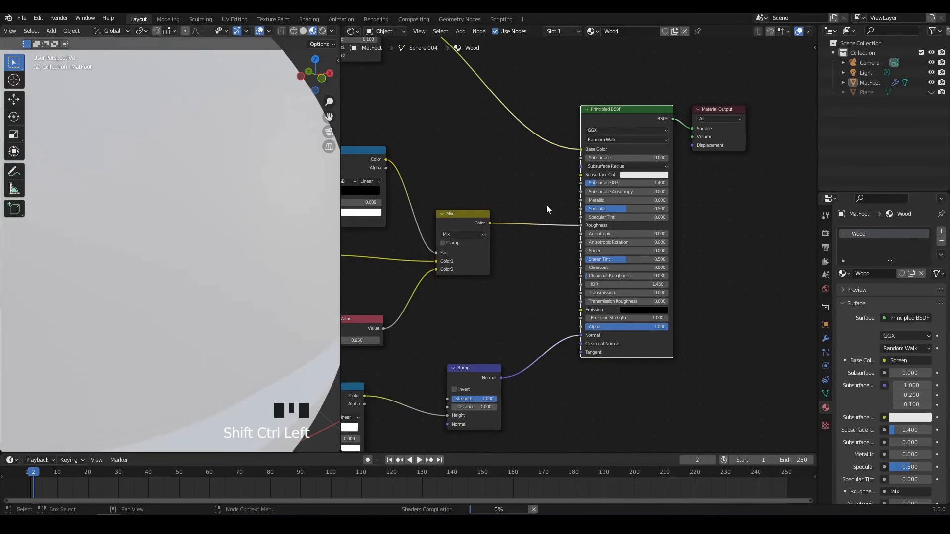
{"action": "middle_click", "coordinate": [236, 281], "text": "alt"}
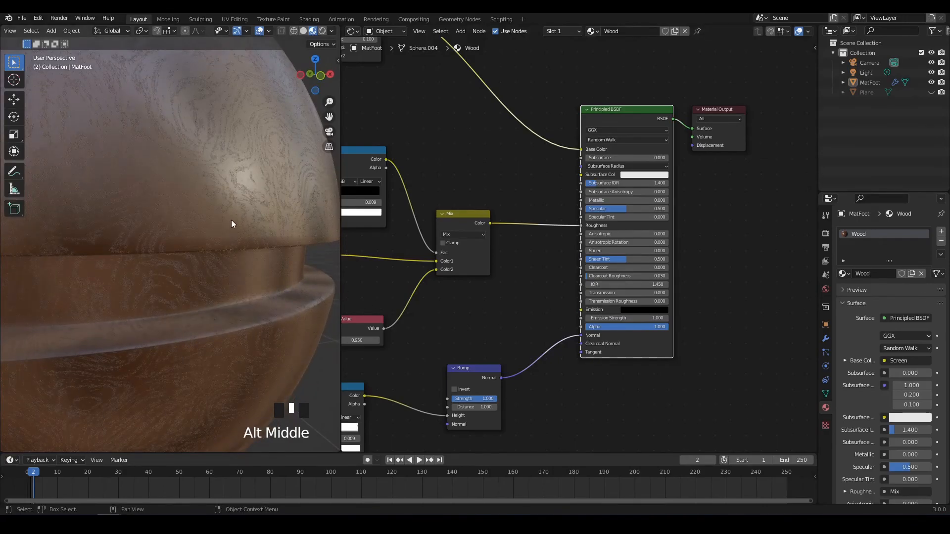
{"action": "middle_click_drag", "start_coordinate": [231, 222], "coordinate": [228, 219]}
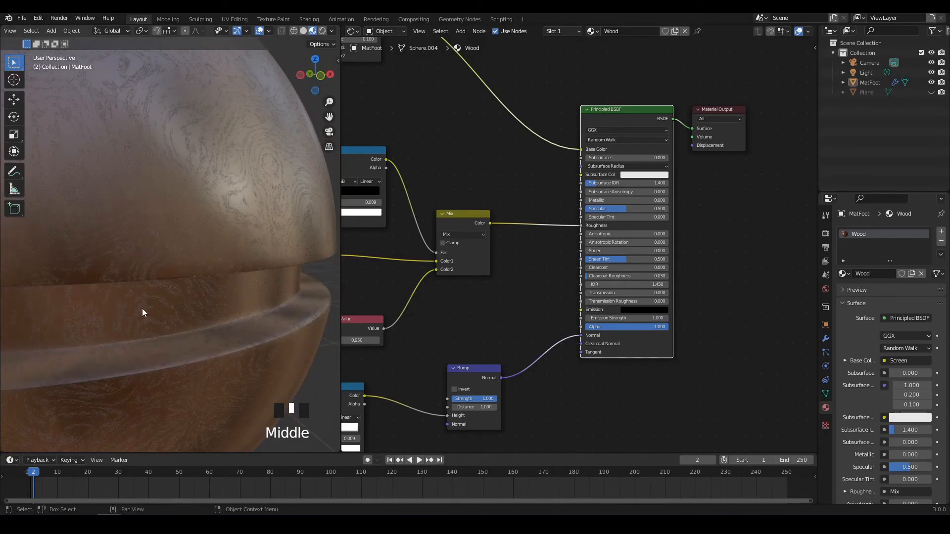
Step: Set the Bump node's Distance to 0.2
{"action": "middle_click_drag", "start_coordinate": [435, 361], "coordinate": [499, 287]}
{"action": "scroll", "coordinate": [447, 373], "scroll_direction": "up", "scroll_amount": 6}
{"action": "middle_click_drag", "start_coordinate": [475, 367], "coordinate": [539, 269]}
{"action": "scroll", "coordinate": [539, 268], "scroll_direction": "up", "scroll_amount": 3}
{"action": "mouse_move", "coordinate": [601, 192]}
{"action": "left_mouse_down"}
{"action": "mouse_move", "coordinate": [595, 207]}
{"action": "mouse_move", "coordinate": [591, 184]}
{"action": "left_mouse_up"}
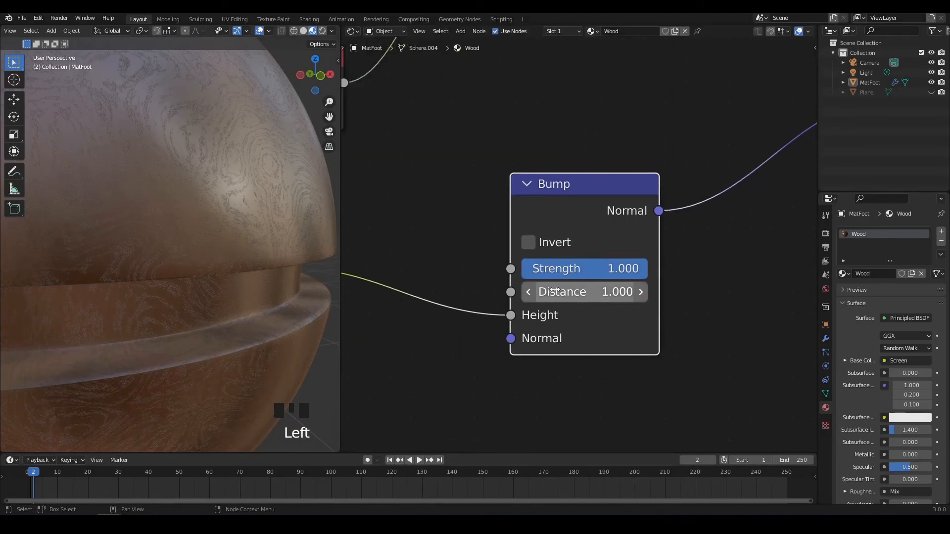
{"action": "middle_click", "coordinate": [228, 227], "text": "alt"}
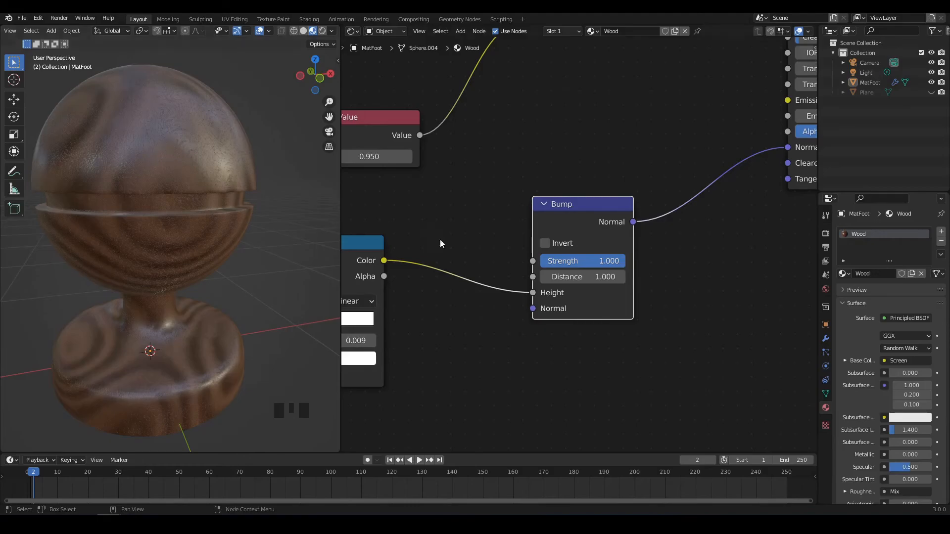
{"action": "scroll", "coordinate": [579, 278], "scroll_direction": "up", "scroll_amount": 7}
{"action": "left_click", "coordinate": [582, 296]}
{"action": "type", "text": "0.2"}
{"action": "key", "text": "Return"}
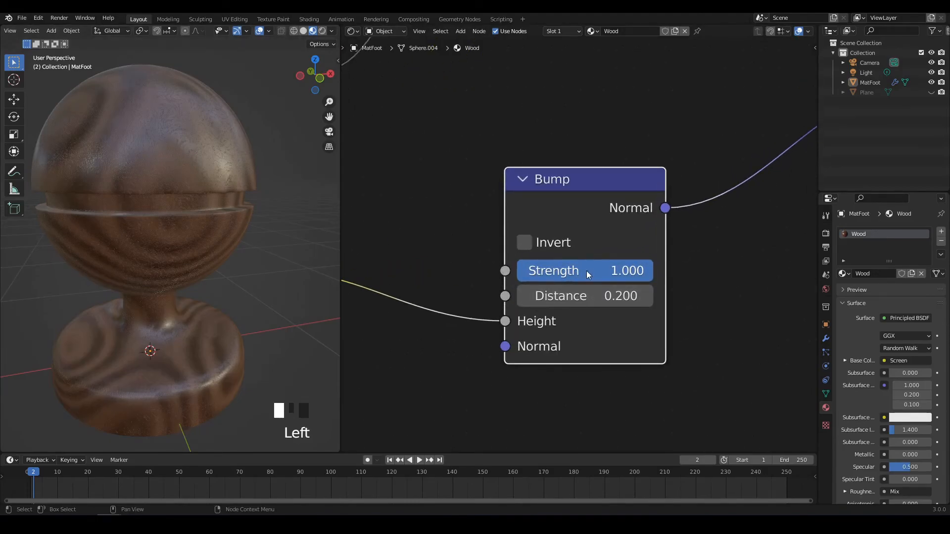
Step: Lower the Bump node's Strength to 0.275 while viewing the sphere surface up close
{"action": "middle_click_drag", "start_coordinate": [203, 184], "coordinate": [199, 200]}
{"action": "scroll", "coordinate": [199, 200], "scroll_direction": "up", "scroll_amount": 2}
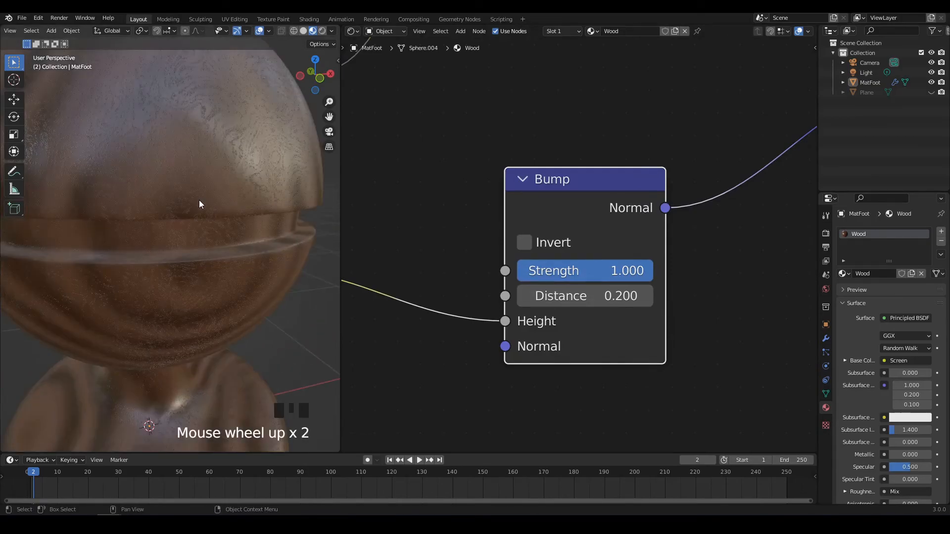
{"action": "left_click_drag", "start_coordinate": [610, 271], "coordinate": [512, 270]}
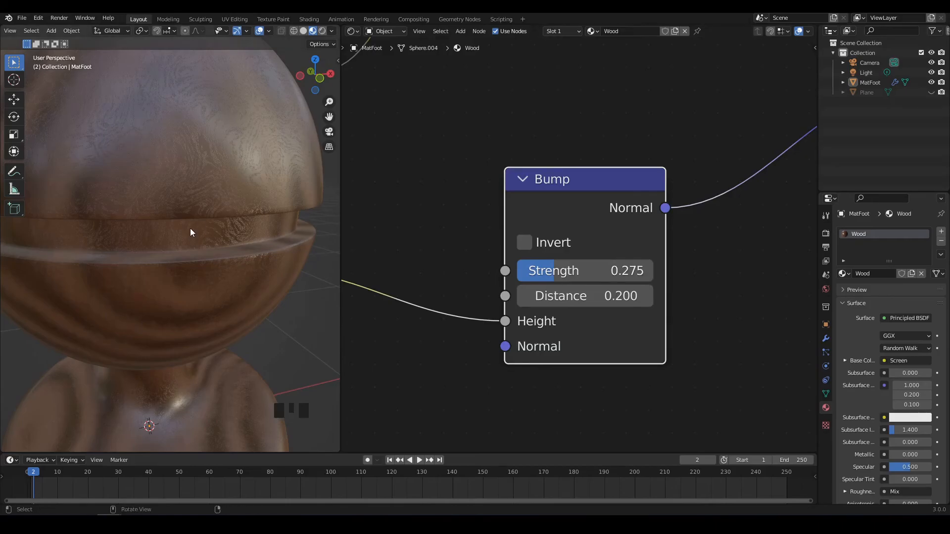
Step: Examine the bump effect on the whole model and the bottom row of Noise and Wave Texture nodes
{"action": "scroll", "coordinate": [188, 230], "scroll_direction": "down", "scroll_amount": 2}
{"action": "middle_click_drag", "start_coordinate": [196, 224], "coordinate": [221, 244], "text": "alt"}
{"action": "scroll", "coordinate": [495, 297], "scroll_direction": "down", "scroll_amount": 15}
{"action": "middle_click_drag", "start_coordinate": [426, 297], "coordinate": [624, 328]}
{"action": "scroll", "coordinate": [559, 329], "scroll_direction": "up", "scroll_amount": 9}
{"action": "middle_click_drag", "start_coordinate": [539, 317], "coordinate": [566, 337]}
{"action": "scroll", "coordinate": [513, 356], "scroll_direction": "up", "scroll_amount": 2}
{"action": "scroll", "coordinate": [492, 302], "scroll_direction": "down", "scroll_amount": 1}
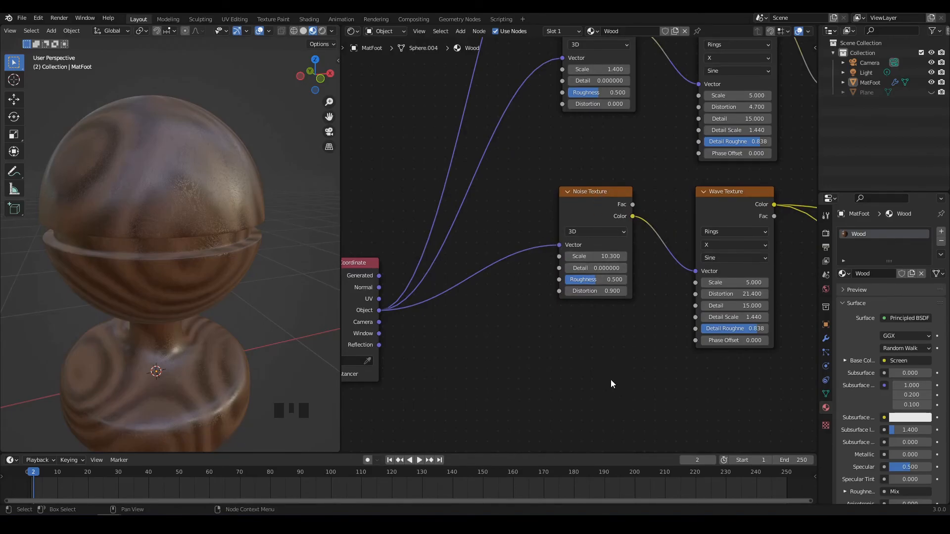
Step: Move the Bump node left and insert a duplicate of it between its Normal output and the Principled BSDF
{"action": "scroll", "coordinate": [613, 384], "scroll_direction": "down", "scroll_amount": 11}
{"action": "mouse_move", "coordinate": [615, 371]}
{"action": "middle_mouse_down"}
{"action": "mouse_move", "coordinate": [554, 375]}
{"action": "mouse_move", "coordinate": [609, 384]}
{"action": "middle_mouse_up"}
{"action": "scroll", "coordinate": [584, 383], "scroll_direction": "up", "scroll_amount": 3}
{"action": "left_click_drag", "start_coordinate": [611, 289], "coordinate": [584, 294]}
{"action": "scroll", "coordinate": [608, 341], "scroll_direction": "up", "scroll_amount": 5}
{"action": "middle_click_drag", "start_coordinate": [608, 340], "coordinate": [565, 301]}
{"action": "scroll", "coordinate": [503, 284], "scroll_direction": "up", "scroll_amount": 1}
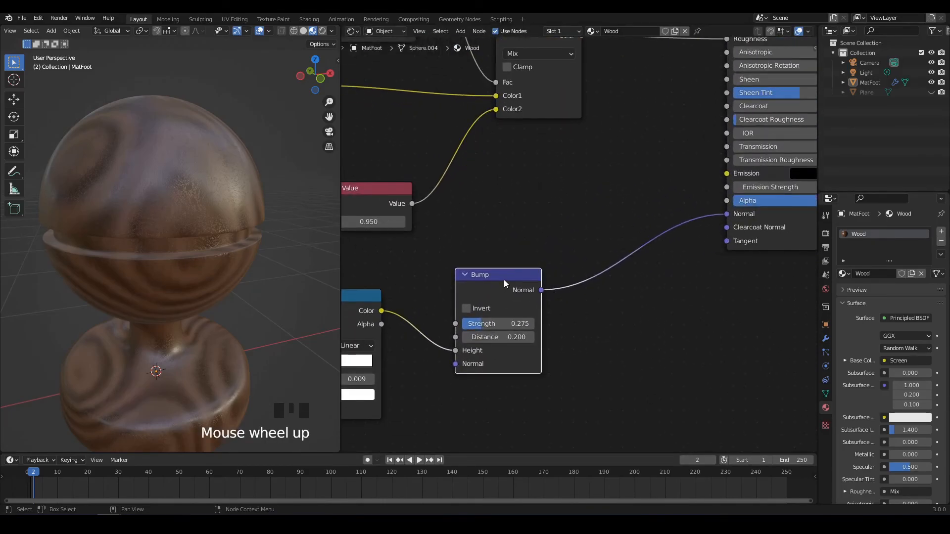
{"action": "key", "text": "shift+d"}
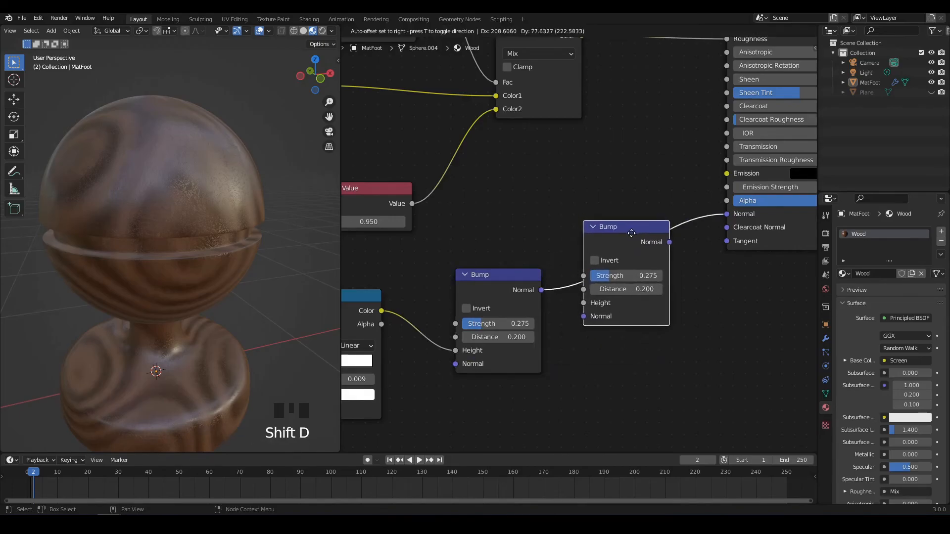
{"action": "left_click", "coordinate": [632, 235]}
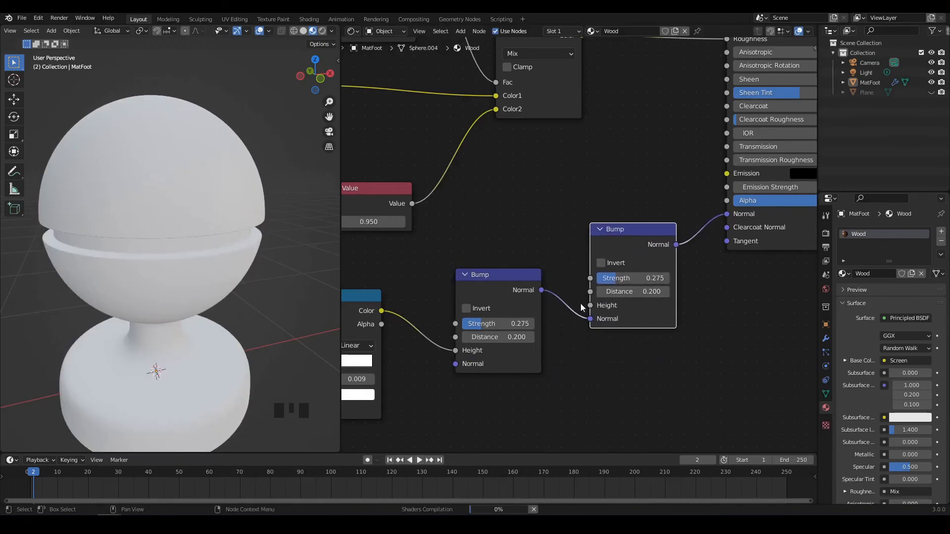
Step: Connect the middle Wave Texture's Color output to the second Bump node's Height input
{"action": "scroll", "coordinate": [527, 218], "scroll_direction": "down", "scroll_amount": 5}
{"action": "middle_click_drag", "start_coordinate": [527, 217], "coordinate": [551, 229]}
{"action": "scroll", "coordinate": [631, 267], "scroll_direction": "down", "scroll_amount": 3}
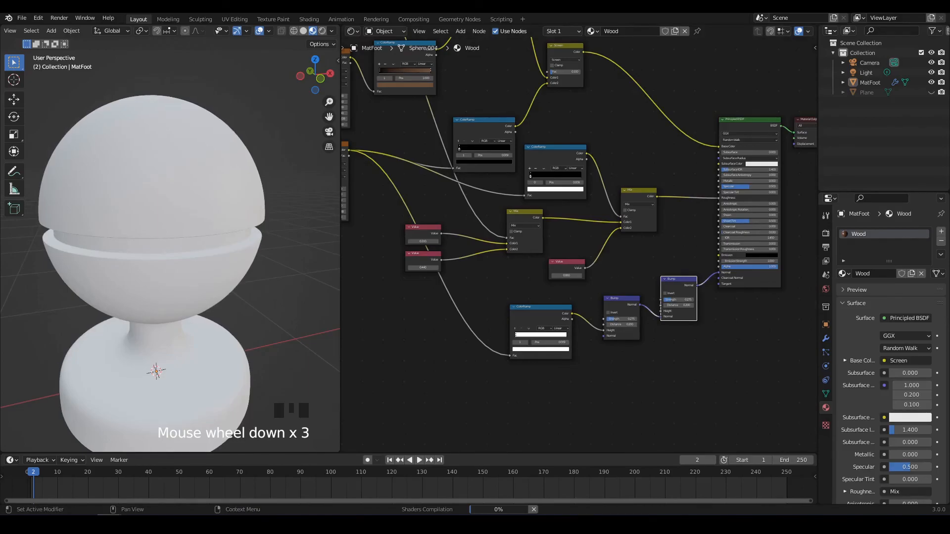
{"action": "middle_click_drag", "start_coordinate": [495, 282], "coordinate": [523, 309]}
{"action": "scroll", "coordinate": [458, 197], "scroll_direction": "down", "scroll_amount": 4}
{"action": "middle_click_drag", "start_coordinate": [459, 197], "coordinate": [490, 228]}
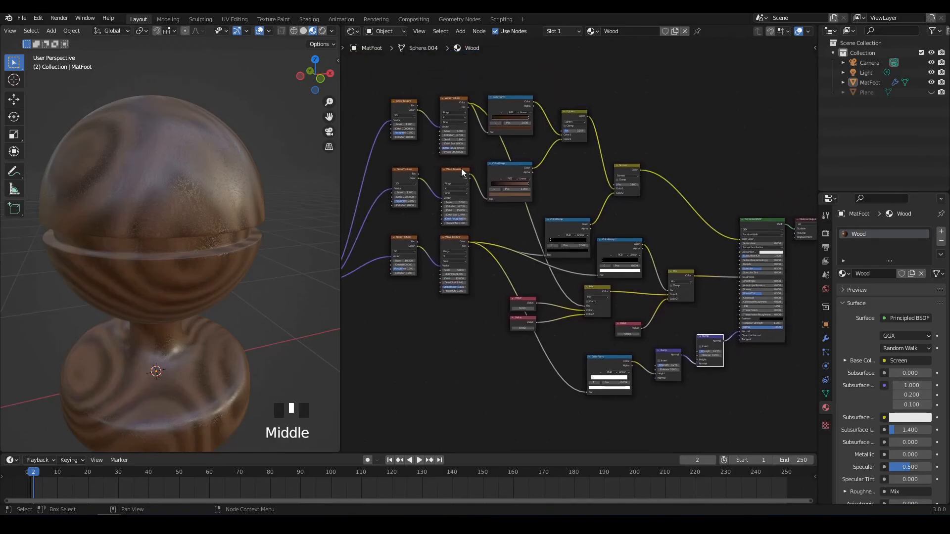
{"action": "left_click_drag", "start_coordinate": [469, 173], "coordinate": [700, 357]}
{"action": "scroll", "coordinate": [628, 340], "scroll_direction": "up", "scroll_amount": 5}
{"action": "middle_click_drag", "start_coordinate": [627, 340], "coordinate": [658, 378]}
{"action": "scroll", "coordinate": [619, 348], "scroll_direction": "up", "scroll_amount": 6}
{"action": "middle_click_drag", "start_coordinate": [620, 347], "coordinate": [597, 351]}
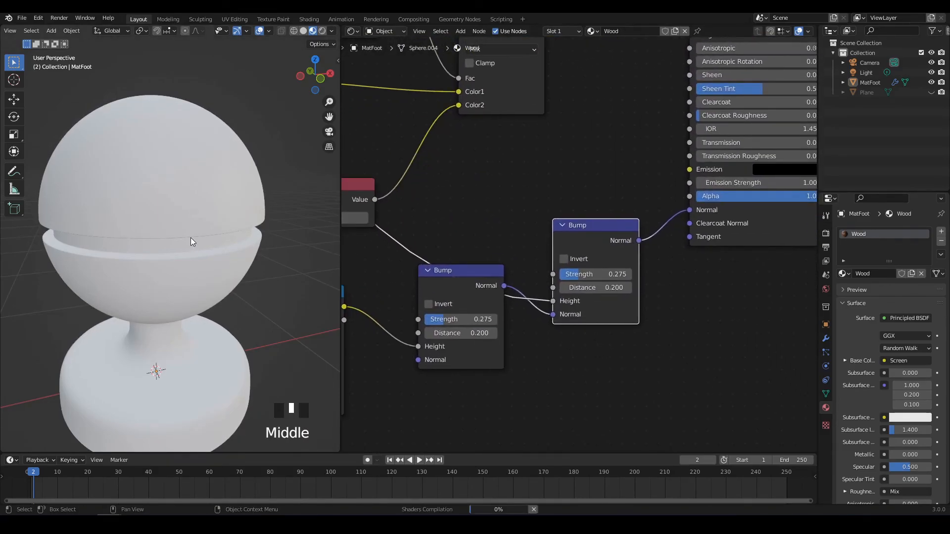
Step: Lower the second Bump node's Strength to 0.133 and check the bump on the model
{"action": "scroll", "coordinate": [190, 257], "scroll_direction": "up", "scroll_amount": 2}
{"action": "middle_click_drag", "start_coordinate": [189, 264], "coordinate": [221, 253]}
{"action": "scroll", "coordinate": [212, 228], "scroll_direction": "down", "scroll_amount": 2}
{"action": "middle_click_drag", "start_coordinate": [207, 203], "coordinate": [218, 237]}
{"action": "scroll", "coordinate": [549, 324], "scroll_direction": "up", "scroll_amount": 7}
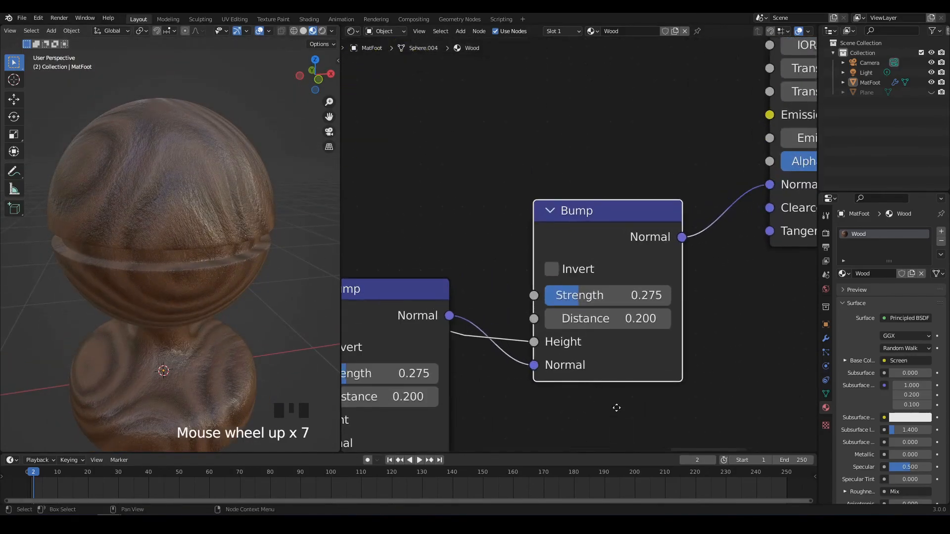
{"action": "middle_click_drag", "start_coordinate": [615, 416], "coordinate": [621, 400]}
{"action": "left_click_drag", "start_coordinate": [578, 279], "coordinate": [519, 279]}
{"action": "scroll", "coordinate": [247, 299], "scroll_direction": "down", "scroll_amount": 3}
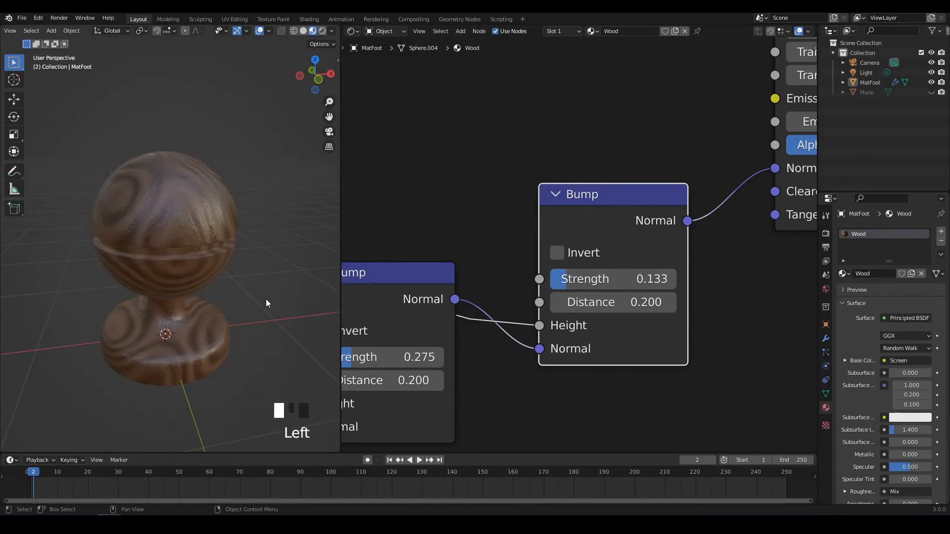
Step: Raise the first Bump node's Strength to 0.533 and check the result on the model from several angles
{"action": "middle_click", "coordinate": [272, 295], "text": "alt"}
{"action": "scroll", "coordinate": [281, 314], "scroll_direction": "up", "scroll_amount": 2}
{"action": "middle_click_drag", "start_coordinate": [280, 314], "coordinate": [263, 281]}
{"action": "scroll", "coordinate": [262, 281], "scroll_direction": "up", "scroll_amount": 2}
{"action": "middle_click", "coordinate": [263, 286], "text": "alt"}
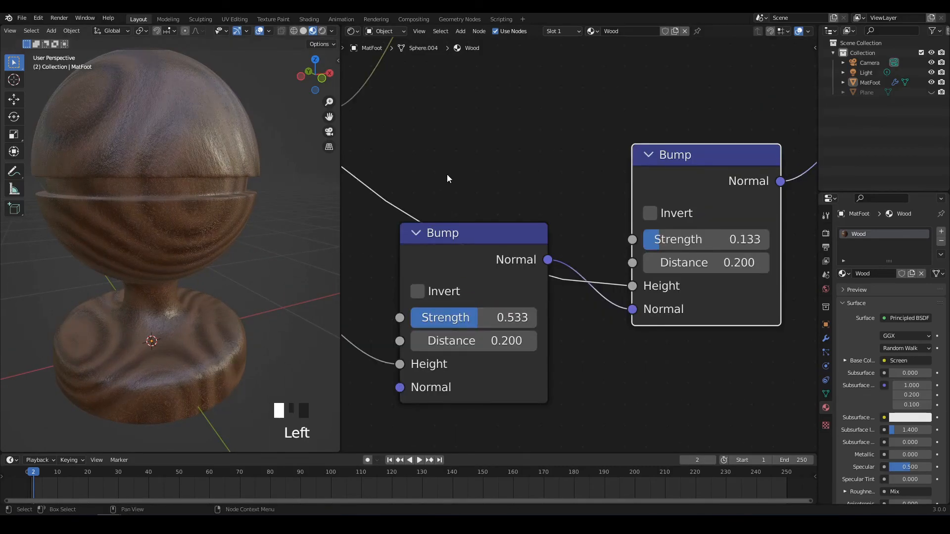
{"action": "middle_click", "coordinate": [242, 193], "text": "alt"}
{"action": "middle_click", "coordinate": [251, 214], "text": "alt"}
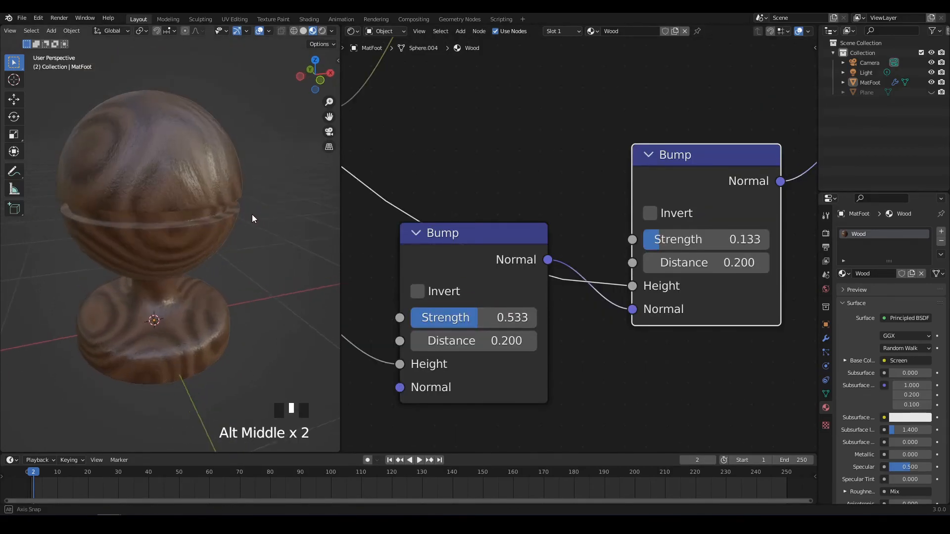